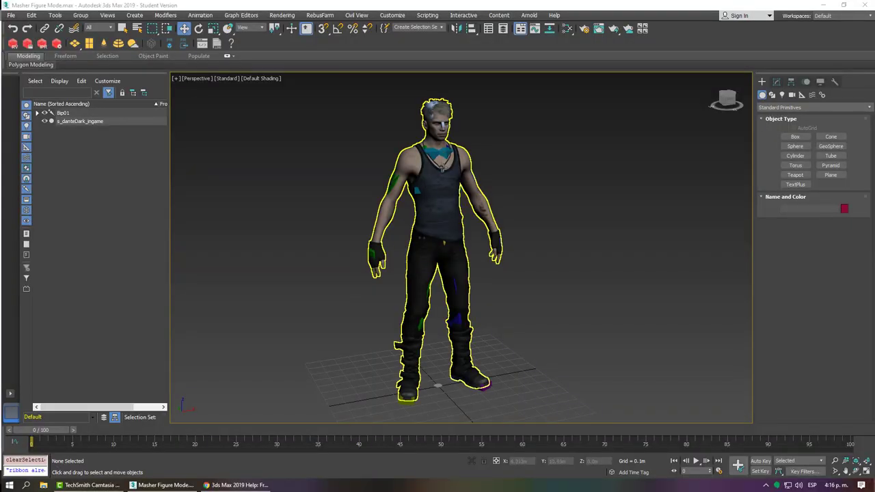
Step: Hide the character mesh with Shift+G, select the left forearm, and show the biped's Motion panel
key("shift+g")
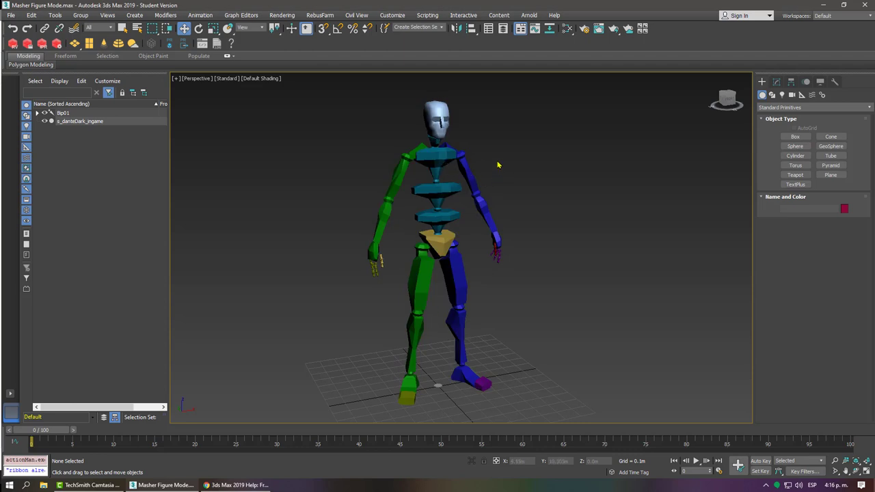
left_click(480, 203)
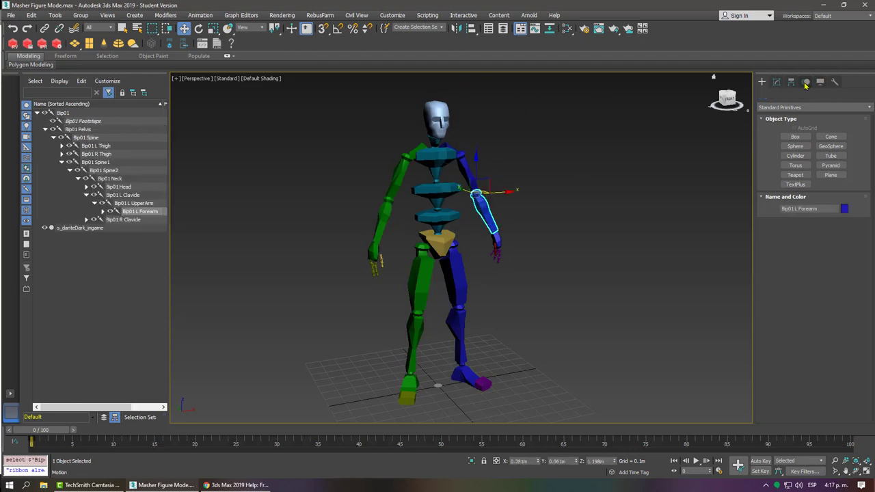
left_click(806, 82)
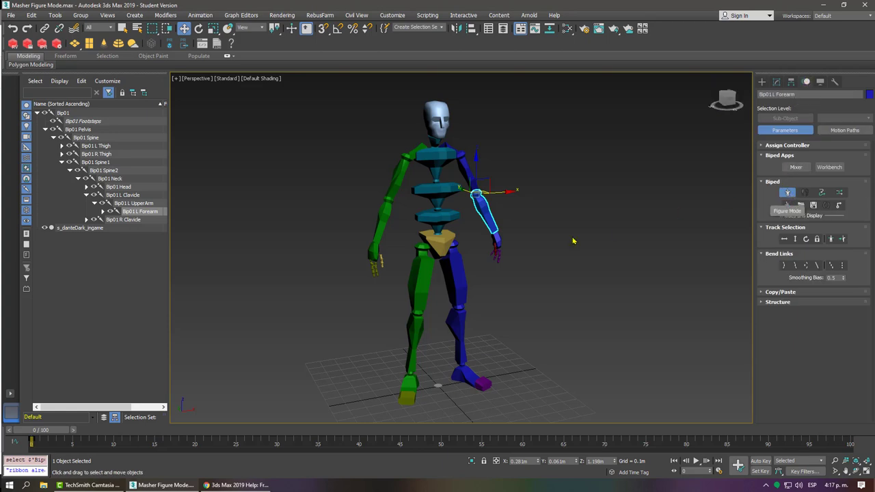
Step: Select the biped's right foot bone
left_click(414, 273)
left_click(414, 331)
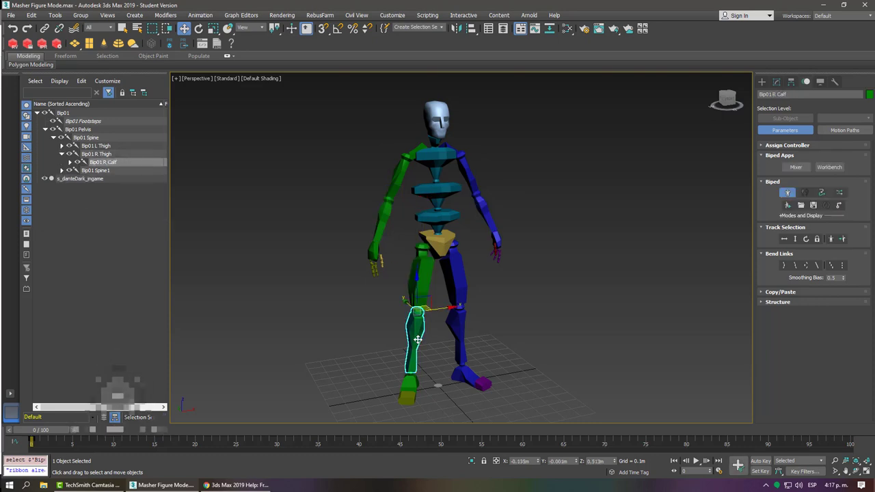
left_click(417, 288)
left_click(413, 388)
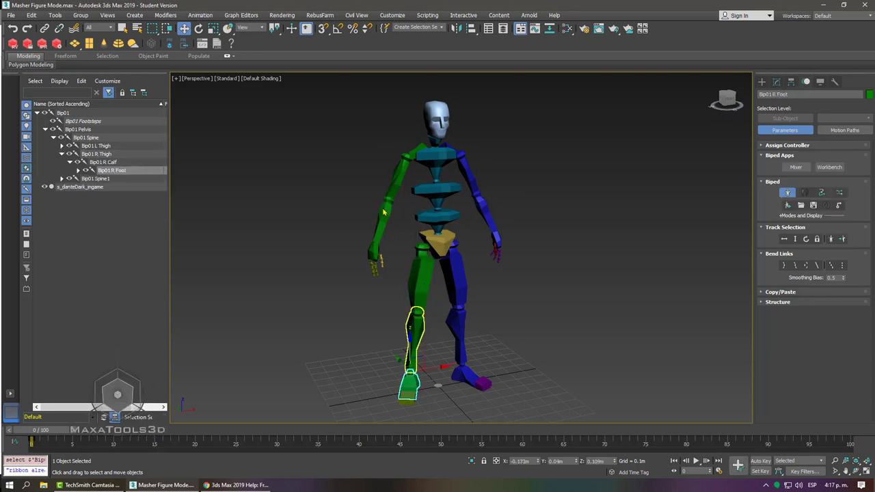
Step: Set the Move tool's reference coordinate system to Local
left_click(212, 30)
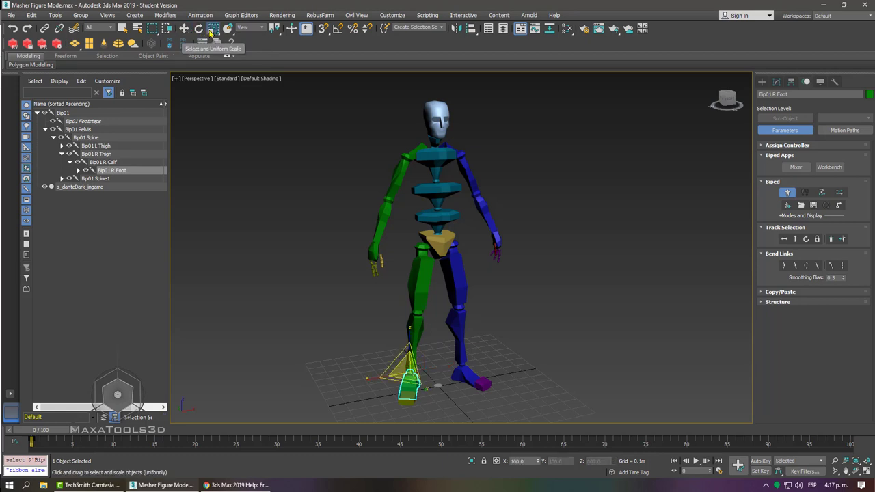
left_click(198, 28)
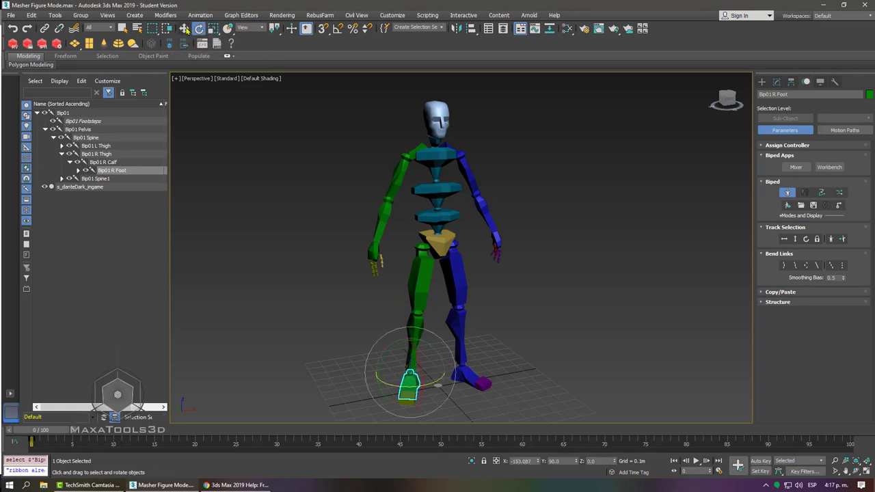
left_click(185, 28)
left_click(261, 29)
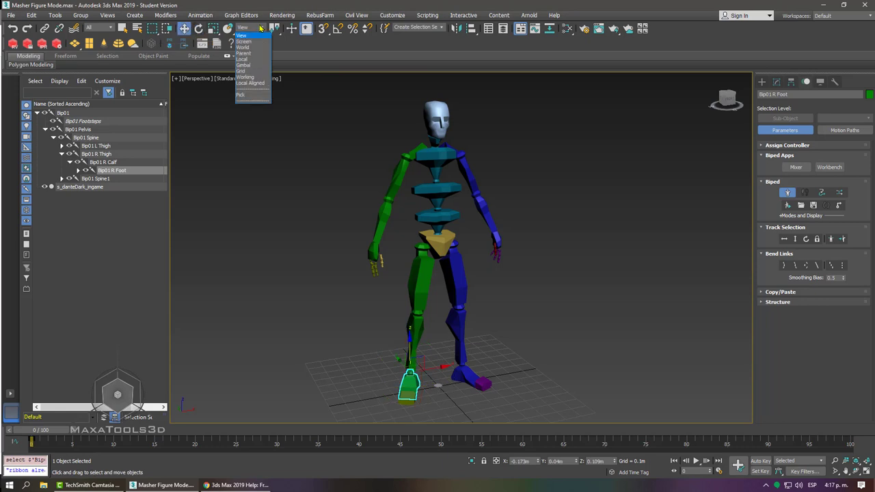
left_click(242, 59)
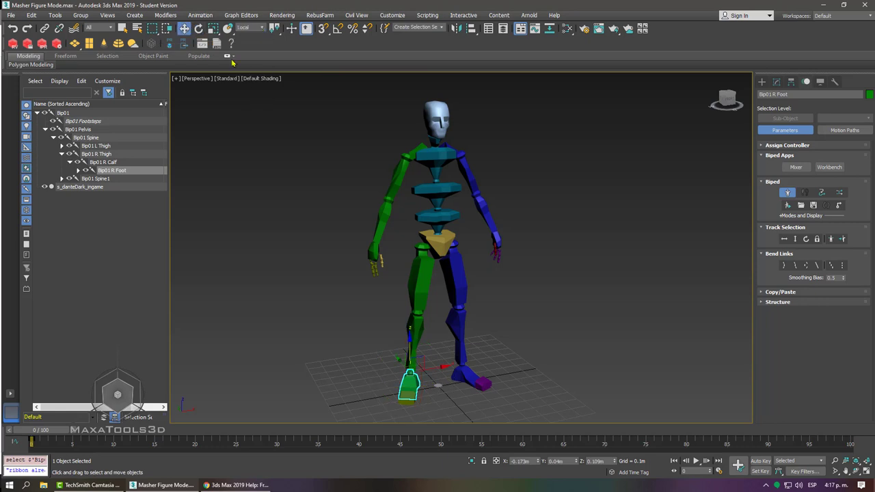
Step: Set the Rotate and Scale tools to Local coordinates as well
left_click(199, 28)
left_click(247, 29)
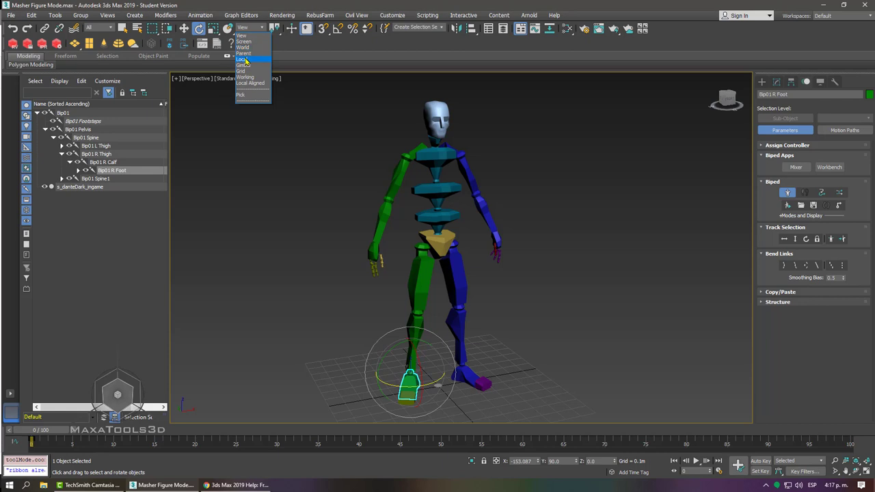
left_click(243, 59)
left_click(214, 28)
left_click(253, 28)
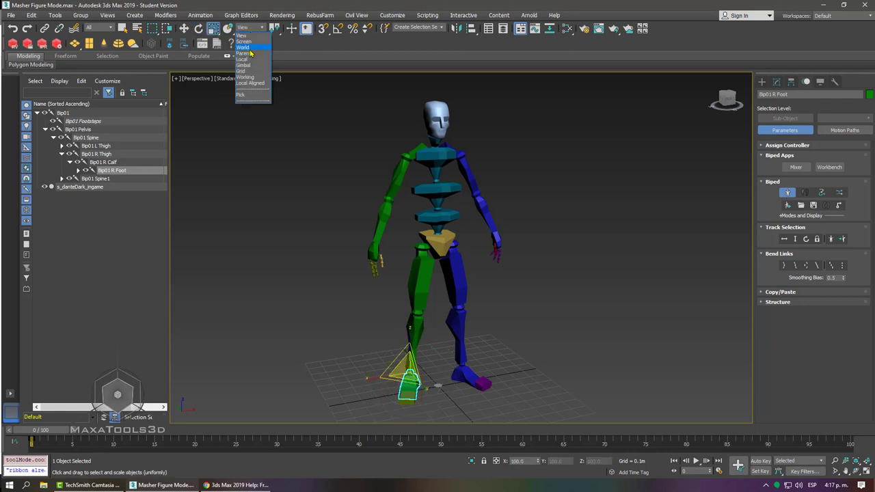
left_click(245, 60)
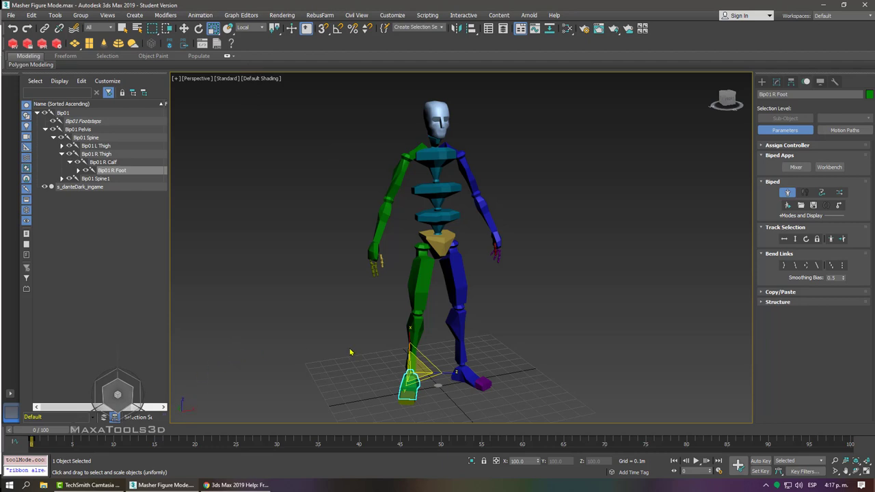
mouse_move(350, 352)
middle_mouse_down("alt")
mouse_move(418, 260)
mouse_move(461, 239)
middle_mouse_up("alt")
Step: Scale the right calf to fit the leg, then try resizing the right thigh
left_click(418, 260)
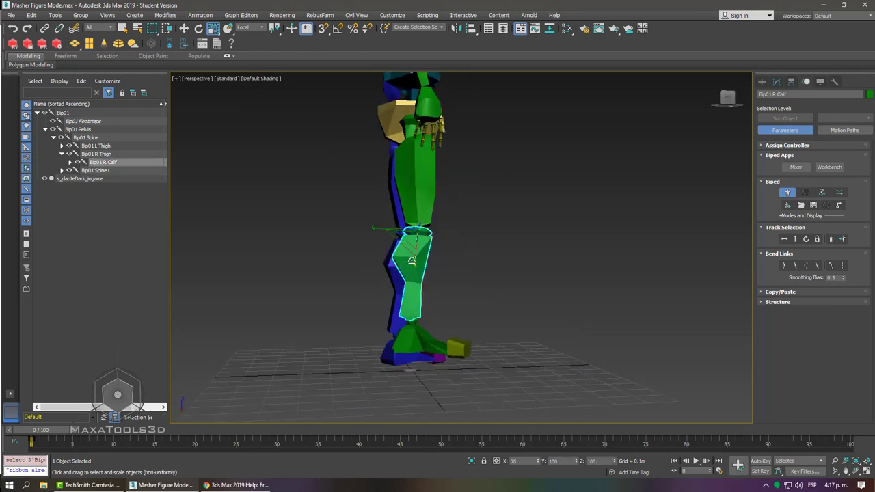
left_click_drag(411, 260, 453, 269)
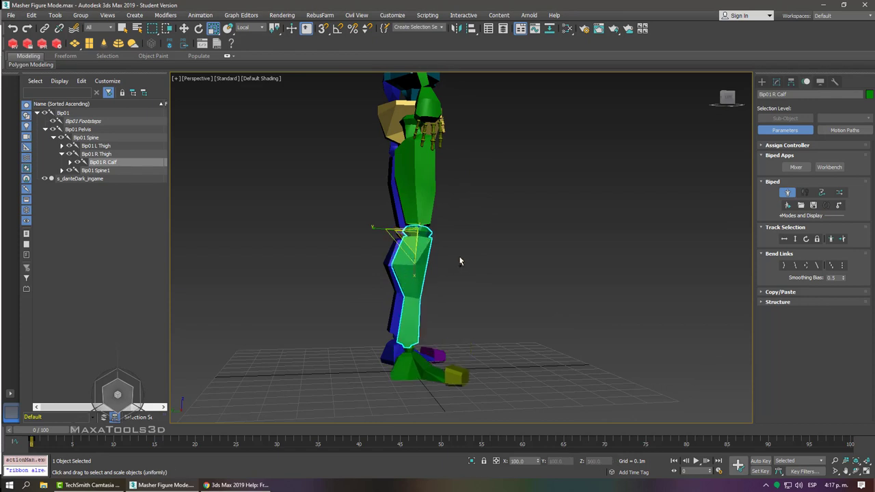
mouse_move(459, 256)
middle_mouse_down("alt")
mouse_move(417, 191)
mouse_move(430, 188)
mouse_move(431, 112)
middle_mouse_up("alt")
left_click(414, 192)
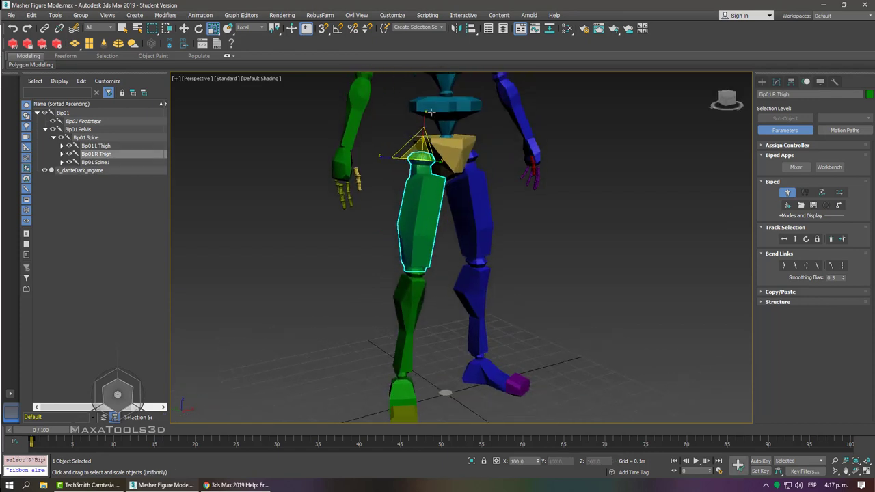
left_click_drag(426, 115, 426, 130)
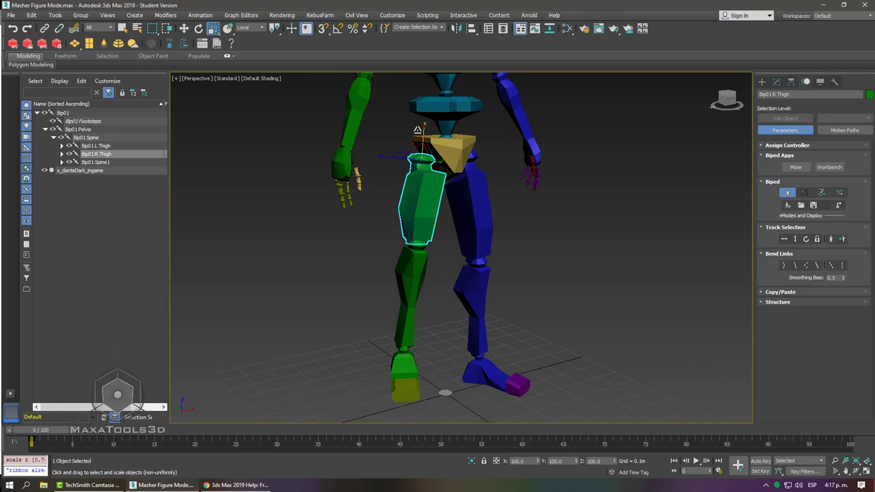
Step: Check the left thigh and upper arm, then expand the biped's Structure rollout
left_click(476, 211)
left_click(519, 124)
mouse_move(520, 124)
middle_mouse_down("alt")
mouse_move(482, 194)
mouse_move(445, 205)
middle_mouse_up("alt")
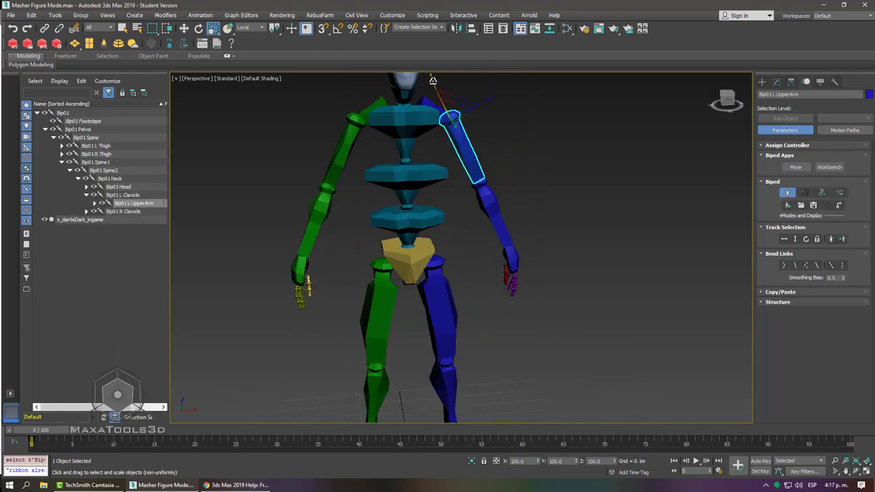
middle_click_drag(452, 175, 561, 226, "alt")
left_click(783, 306)
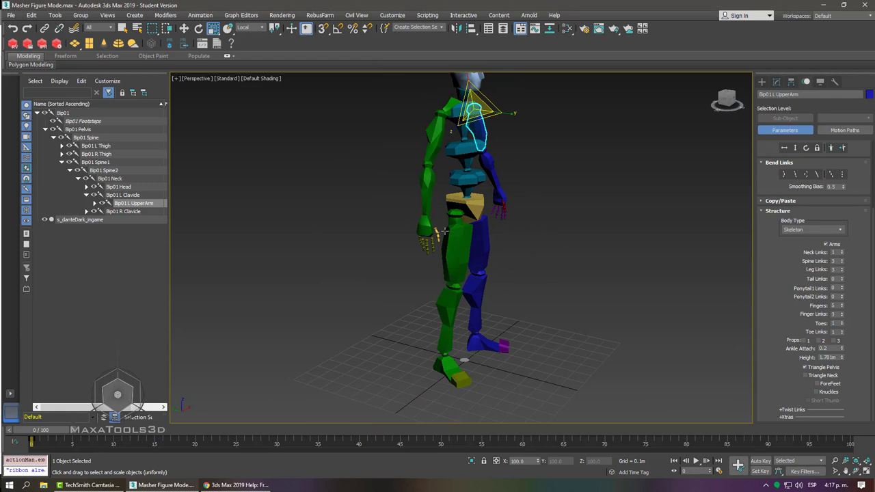
Step: Zoom to the right hand and move the middle finger (Bip01 R Finger2) into place
scroll(444, 232, "up", 5)
left_click(410, 168)
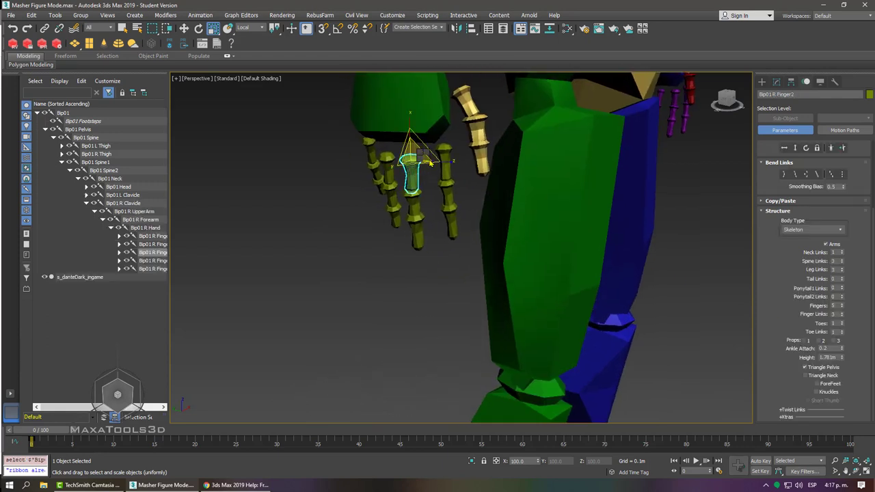
right_click(431, 162)
left_click(448, 171)
middle_click_drag(447, 171, 430, 176, "alt")
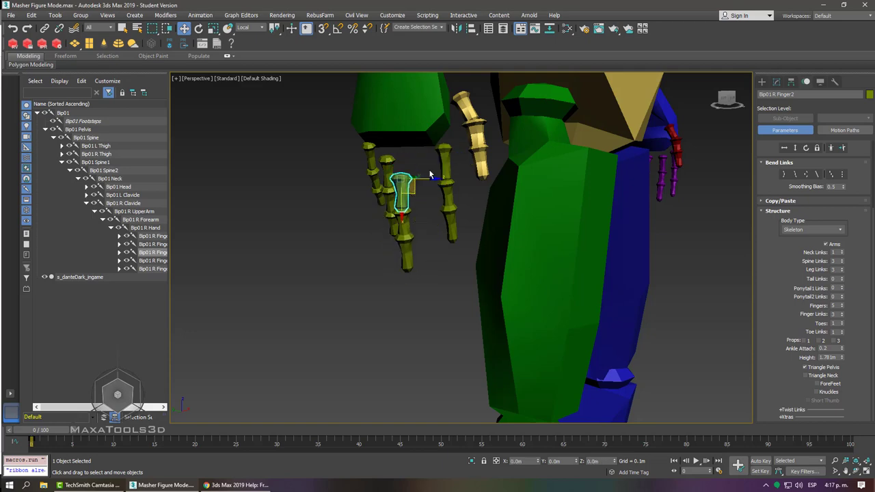
left_click_drag(431, 176, 443, 176)
Step: Check the right thumb and pinky, viewing the hand from a three-quarter angle
left_click(465, 108)
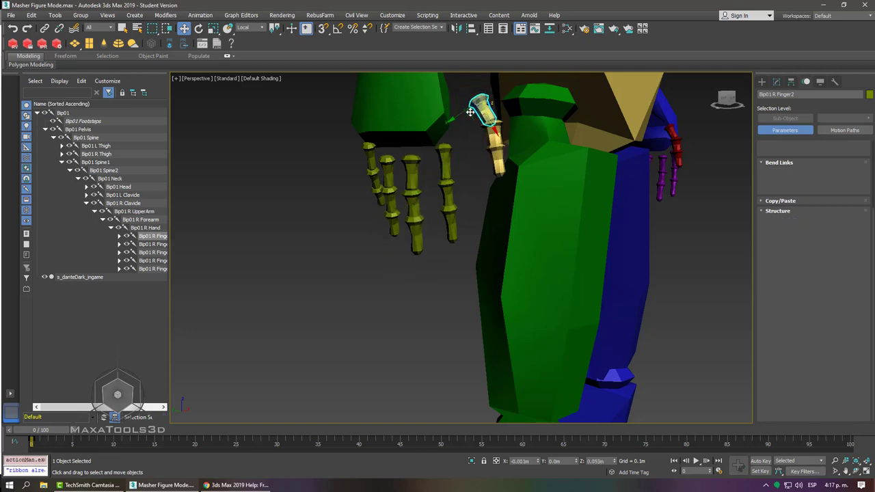
left_click(362, 161)
scroll(400, 182, "down", 5)
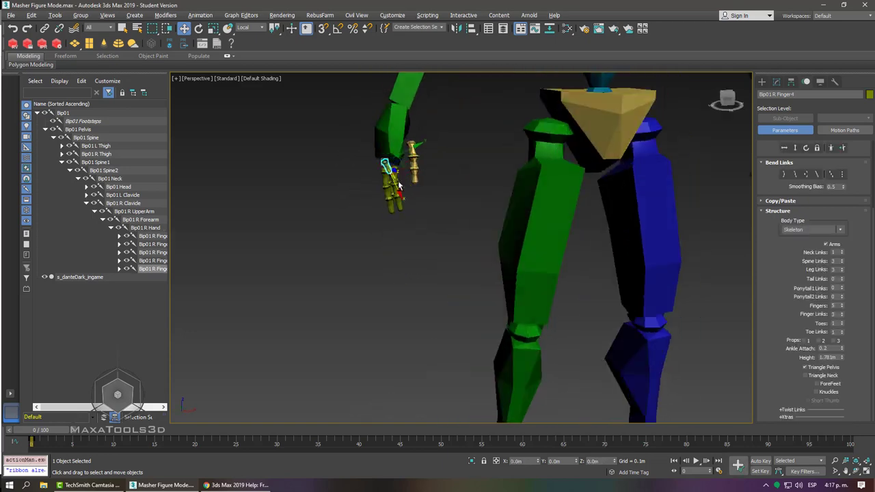
mouse_move(400, 185)
middle_mouse_down("alt")
mouse_move(512, 219)
mouse_move(389, 114)
middle_mouse_up("alt")
scroll(512, 219, "down", 3)
scroll(511, 220, "up", 4)
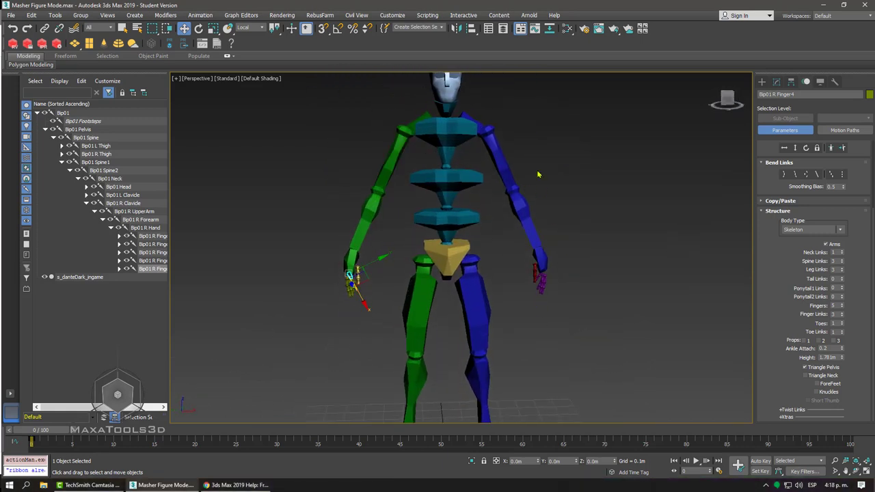
Step: Select the right clavicle chain and copy its arm and fingers posture as RArmRFing01, then deselect
double_click(418, 121)
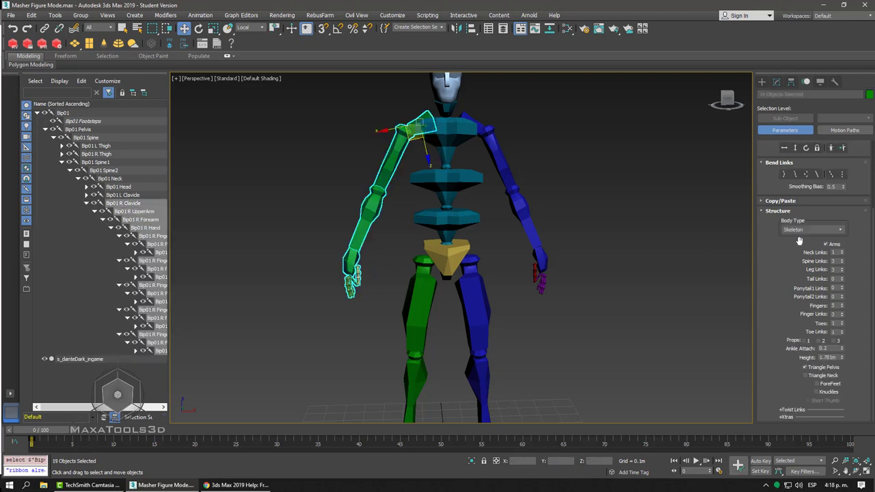
left_click(777, 211)
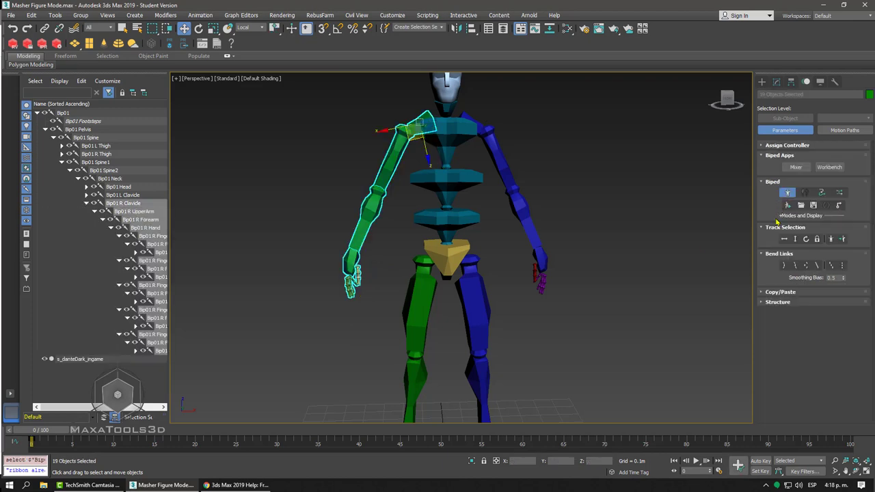
left_click(778, 291)
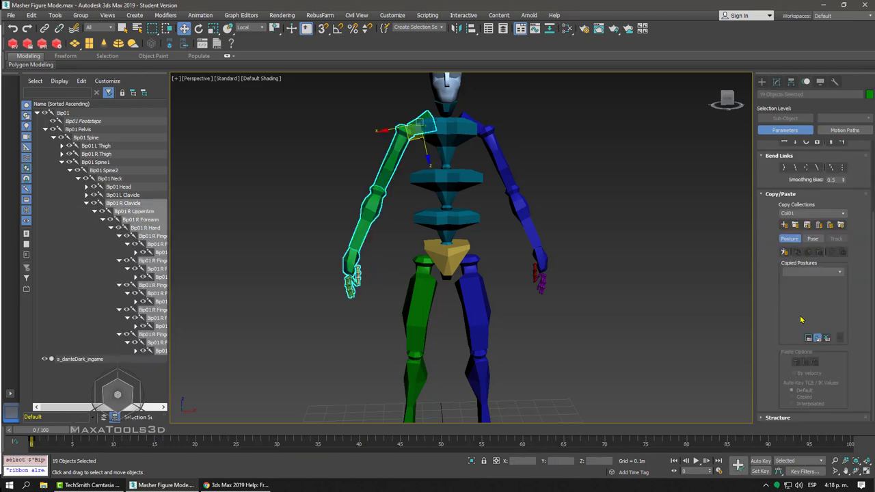
left_click(784, 251)
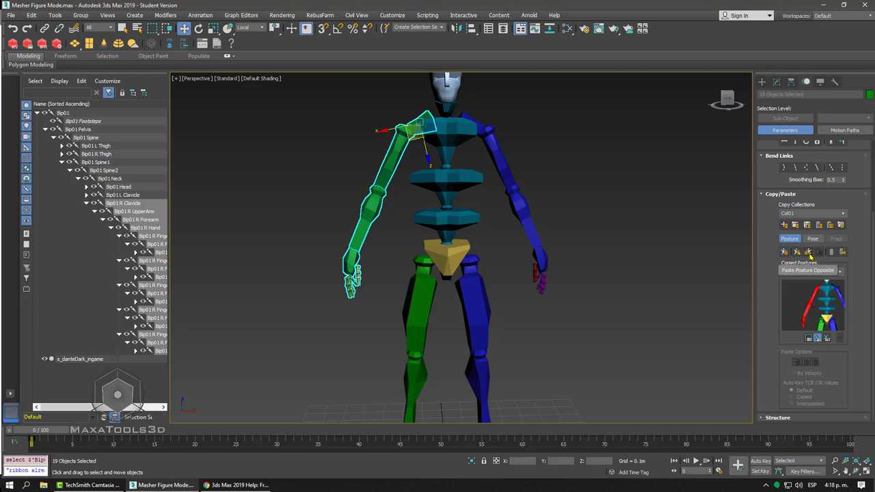
middle_click_drag(517, 208, 570, 274, "alt")
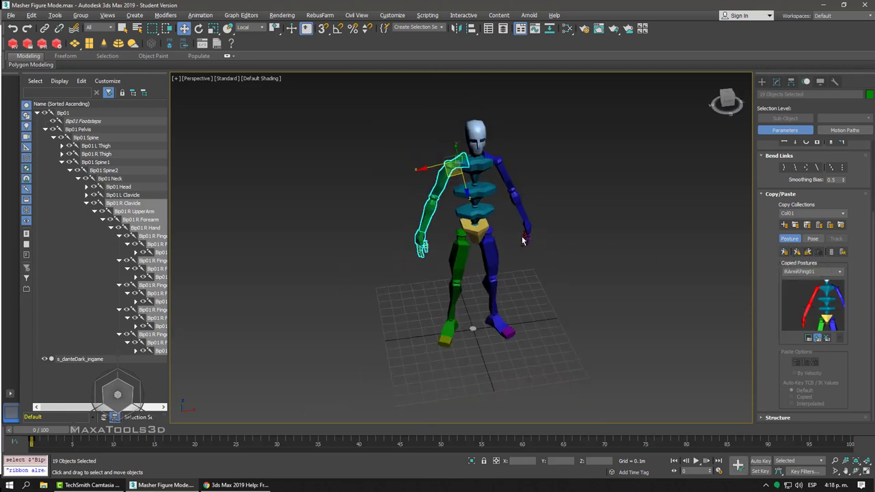
left_click(415, 164)
Step: Box-select the whole biped, clear the selection, and select the character mesh
left_click_drag(415, 177, 552, 413)
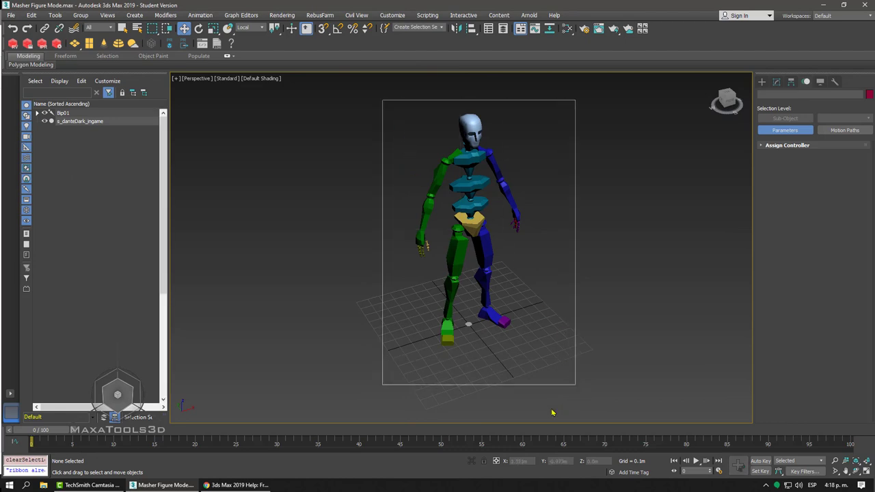
left_click_drag(429, 416, 384, 322)
left_click(391, 310)
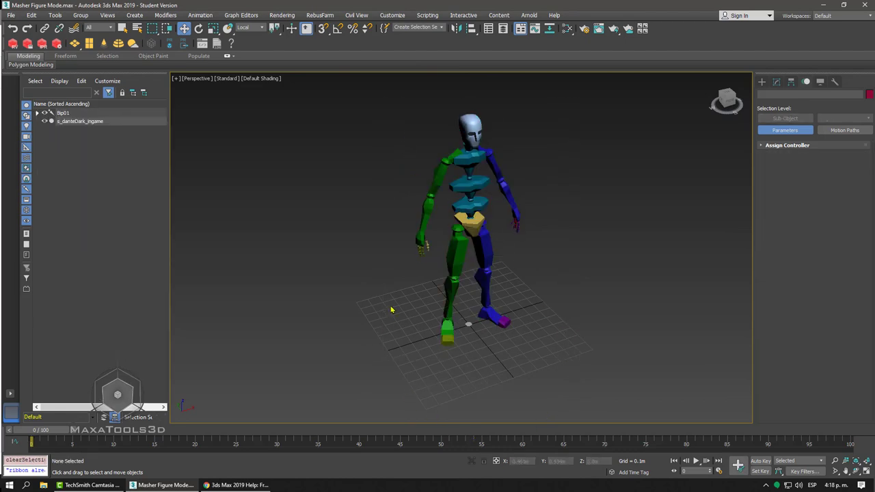
left_click(477, 224)
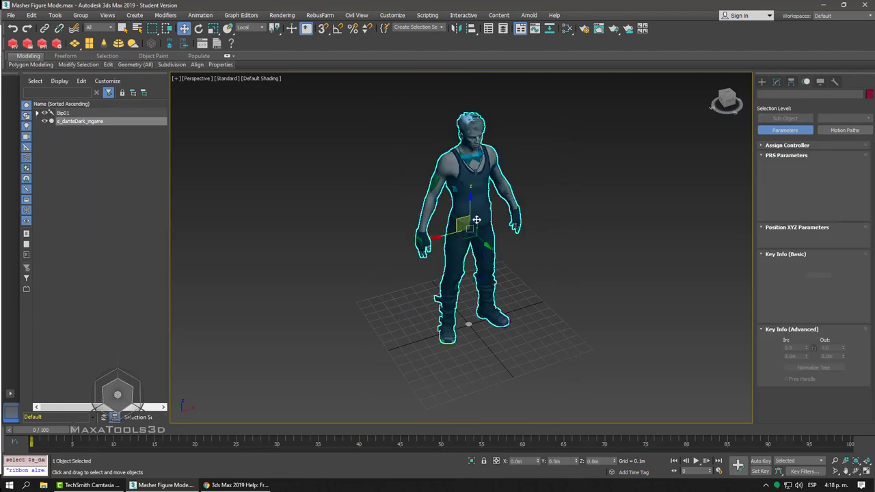
Step: Inspect the character's head and torso up close, then bring up the Freeform Animation help page
scroll(519, 214, "up", 5)
middle_click_drag(469, 232, 482, 240, "alt")
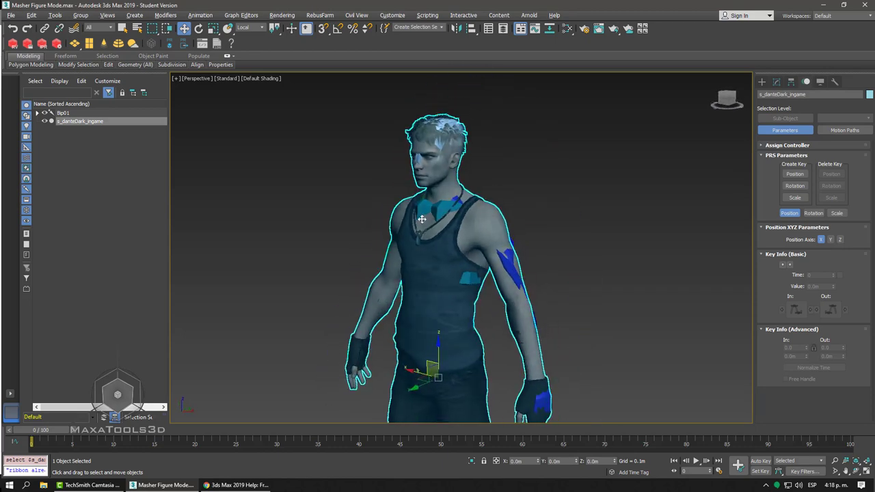
scroll(461, 180, "up", 3)
middle_click_drag(462, 180, 492, 192, "alt")
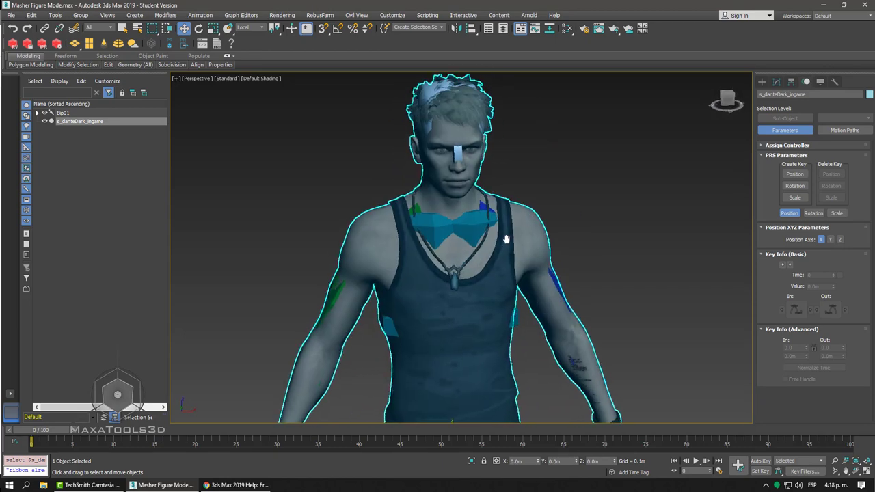
left_click(260, 485)
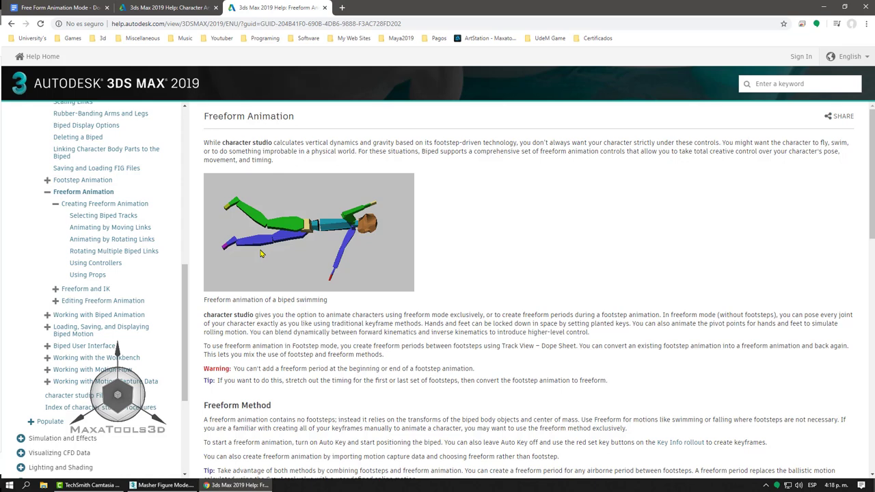
Step: Search Google for 'riggarena' in a new tab and open the RigsArena free rigs site
left_click(337, 9)
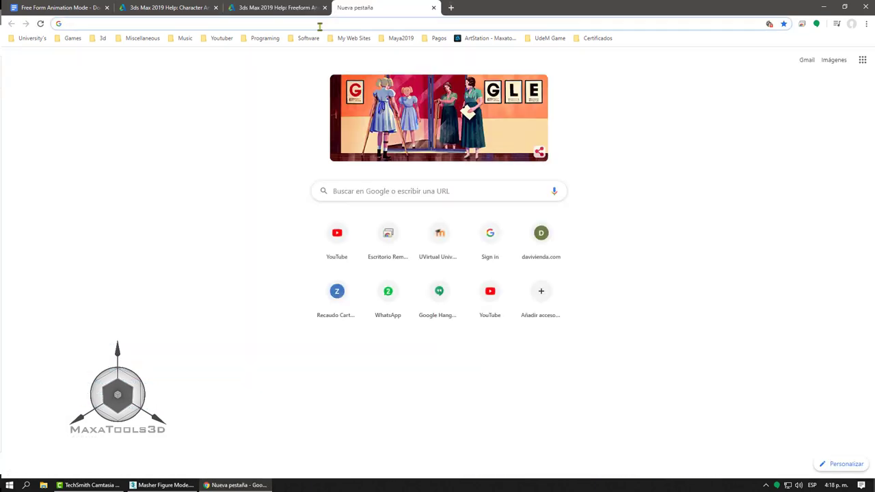
type("rig")
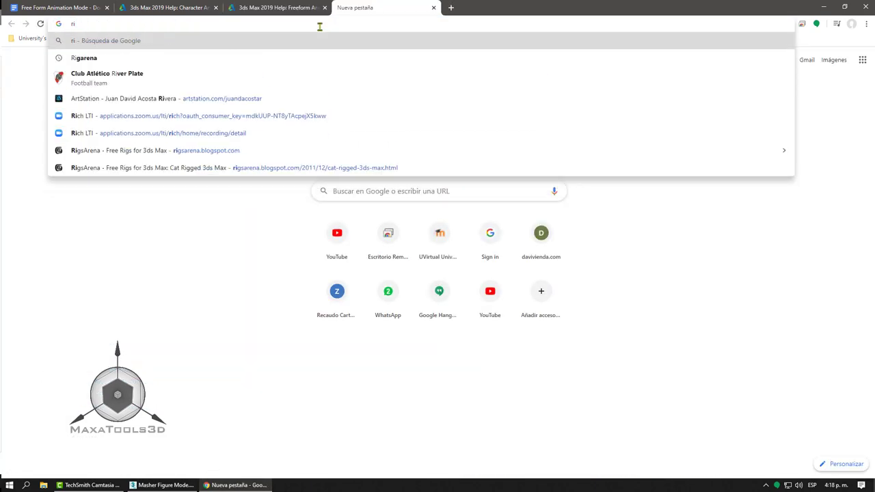
type("garena")
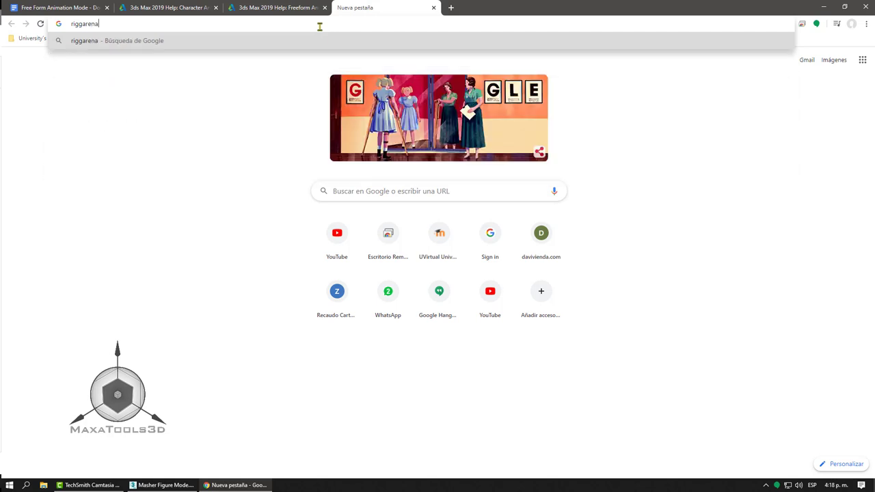
key("Return")
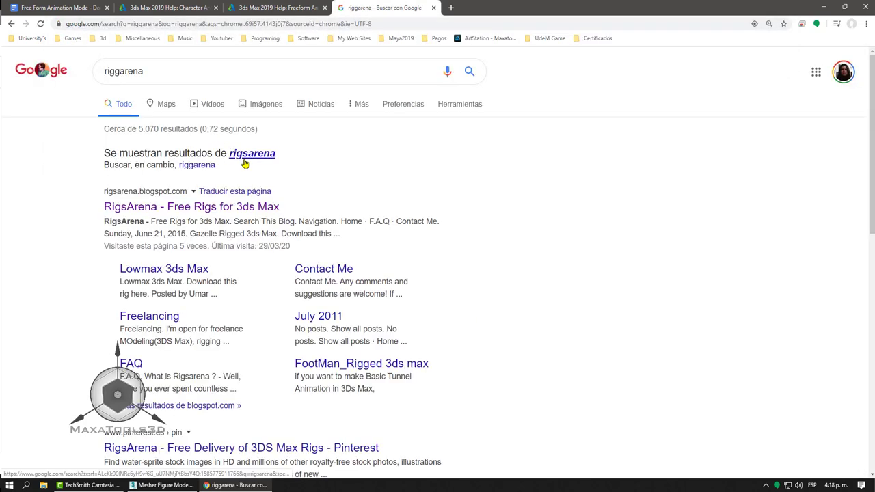
left_click(205, 206)
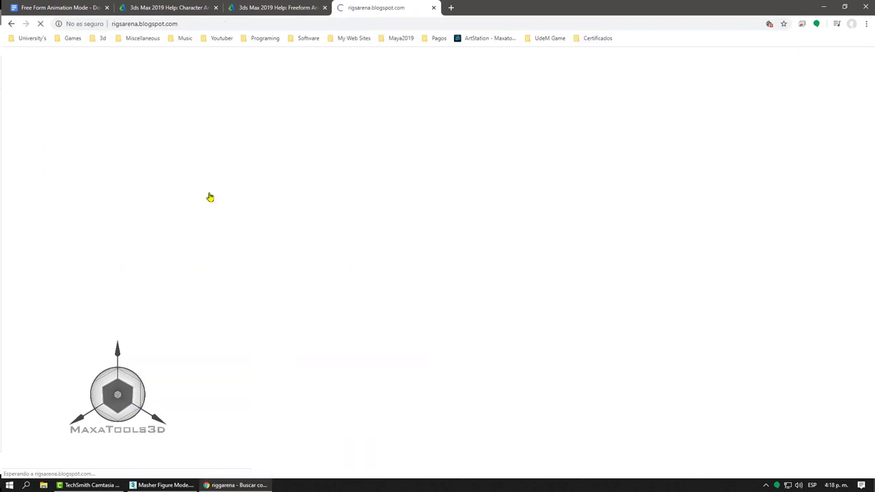
Step: Scroll down the RigsArena blog to the Masher Rig 3ds Max post
scroll(311, 179, "down", 5)
scroll(311, 177, "down", 5)
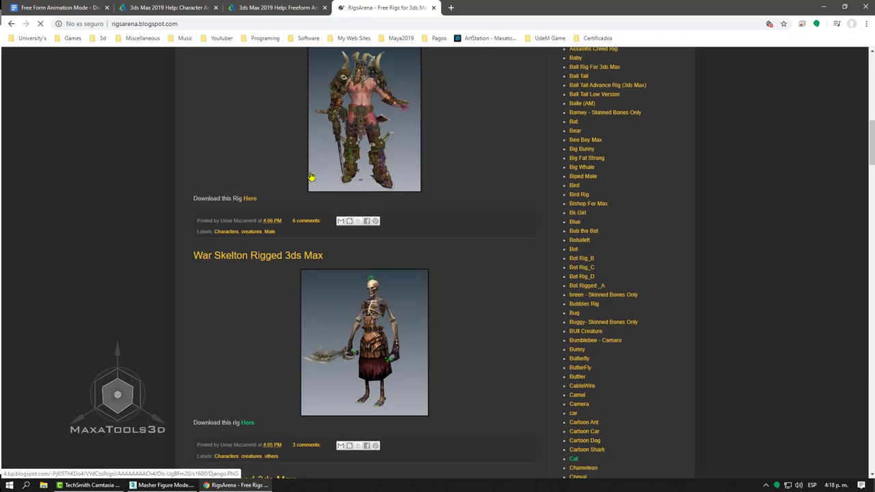
scroll(311, 175, "down", 5)
scroll(311, 175, "down", 4)
scroll(311, 175, "down", 4)
scroll(311, 174, "down", 4)
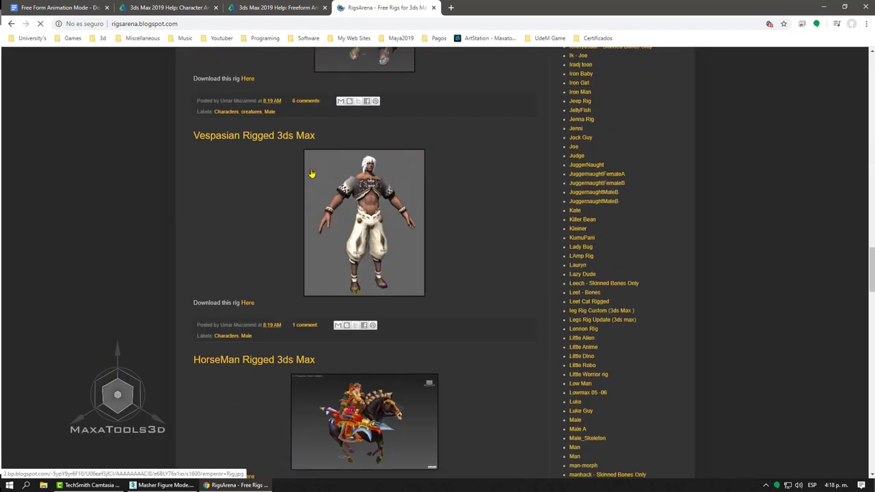
scroll(311, 172, "down", 5)
scroll(311, 172, "down", 3)
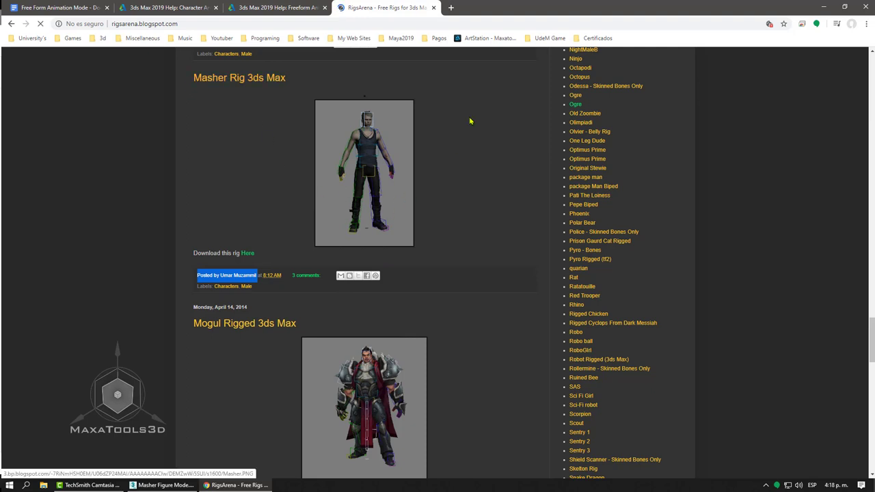
Step: Back in 3ds Max, select the mesh, reframe the view, and pick Bip01 R Hand from the side
left_click(822, 7)
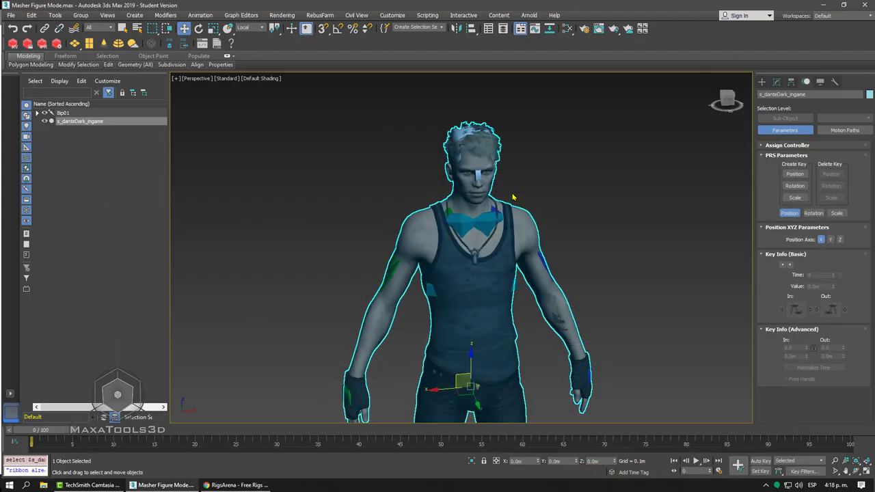
left_click(626, 190)
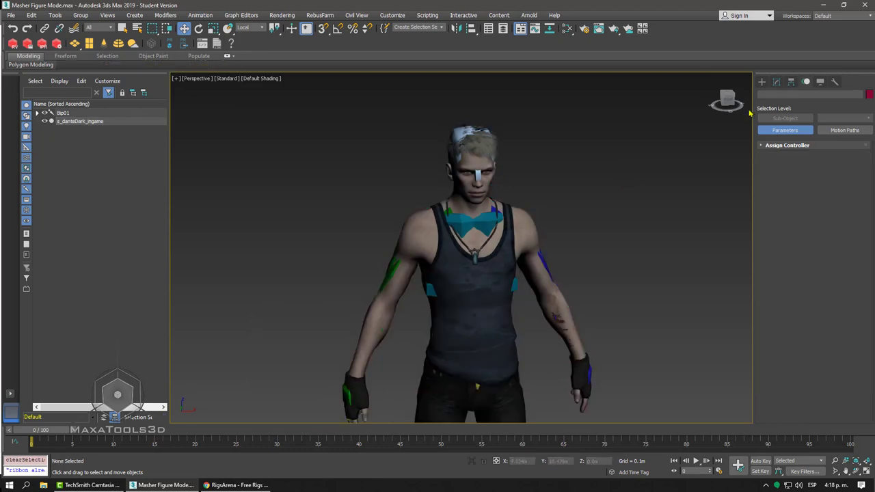
left_click(510, 227)
middle_click_drag(641, 191, 596, 173)
scroll(596, 173, "down", 2)
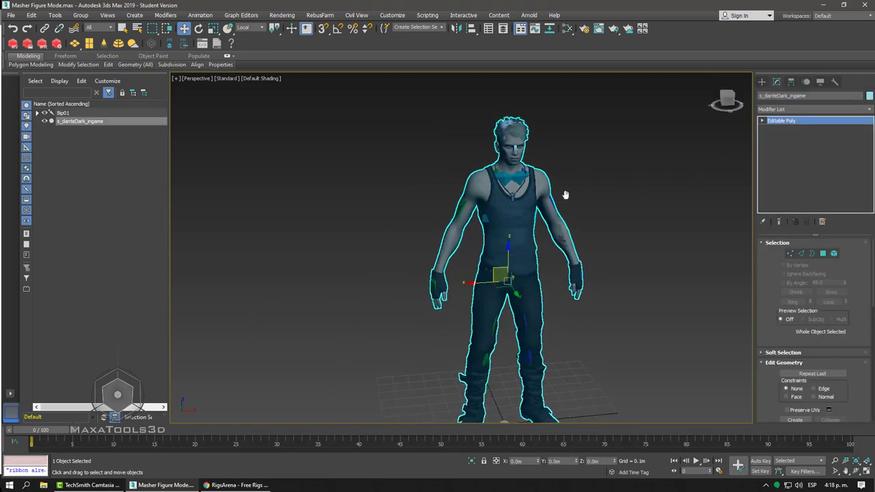
scroll(567, 196, "down", 1)
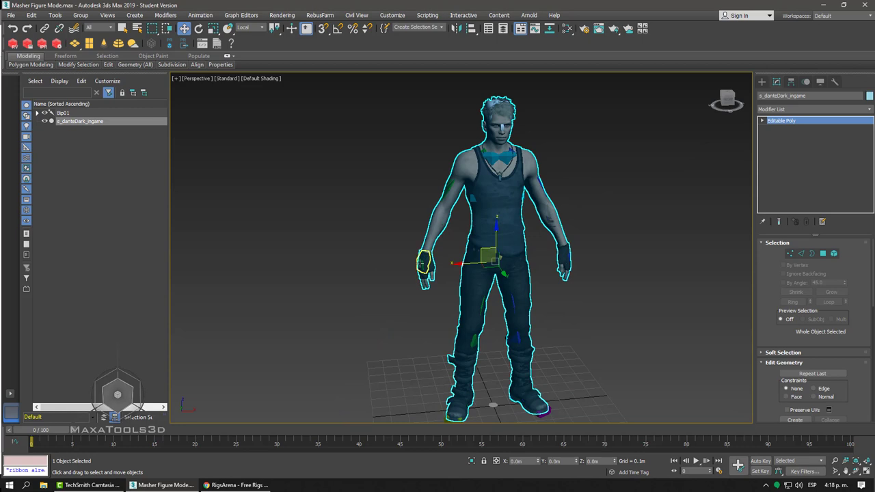
left_click(423, 262)
middle_click_drag(423, 261, 458, 247, "alt")
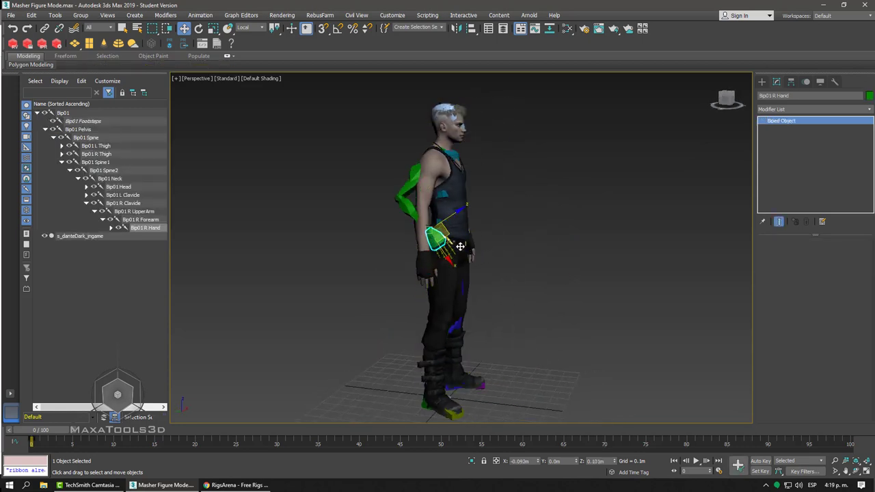
Step: Test-move Bip01 R Hand in View coordinates, return it to the hip, and reselect the mesh
mouse_move(460, 246)
left_mouse_down()
mouse_move(436, 265)
mouse_move(488, 254)
left_mouse_up()
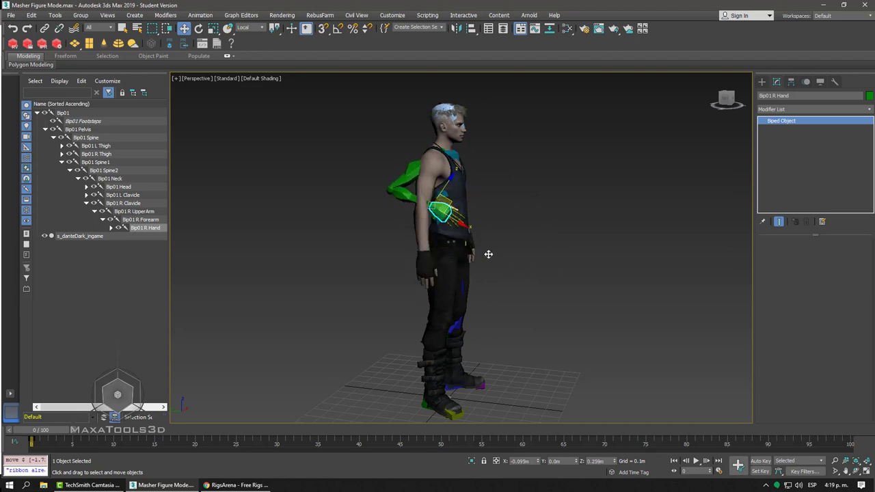
left_click_drag(488, 254, 438, 274)
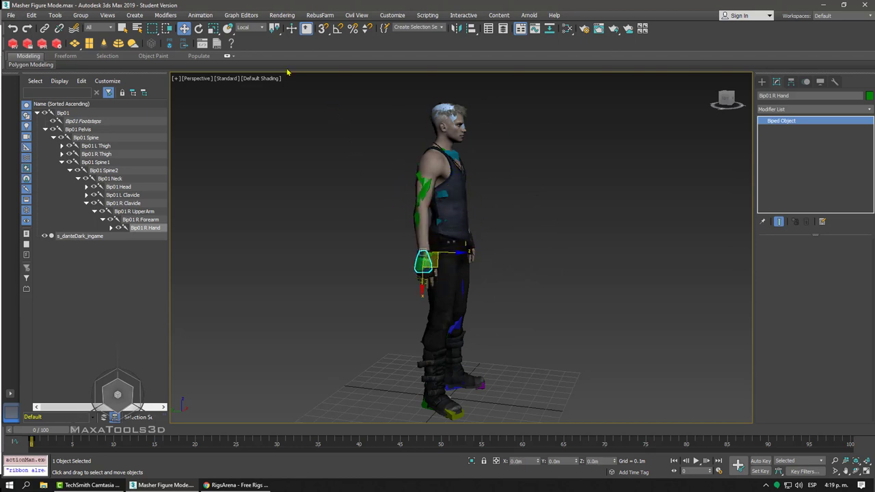
left_click(255, 28)
left_click(245, 36)
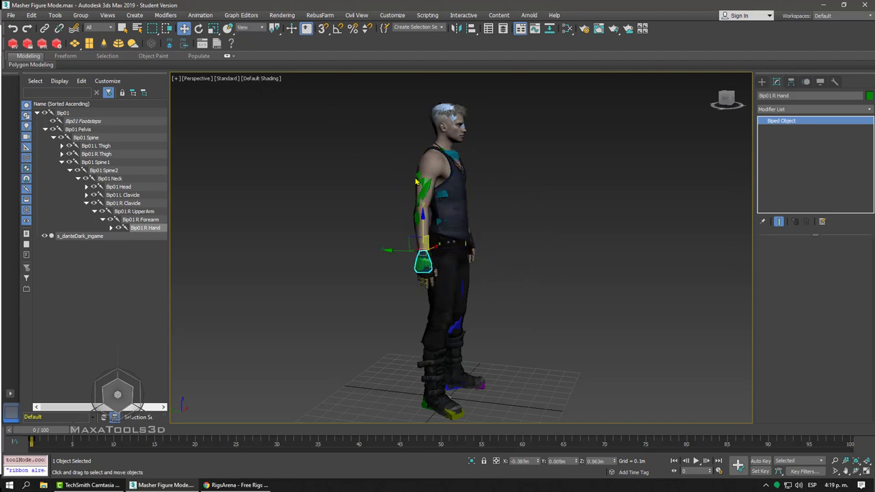
left_click_drag(406, 237, 410, 223)
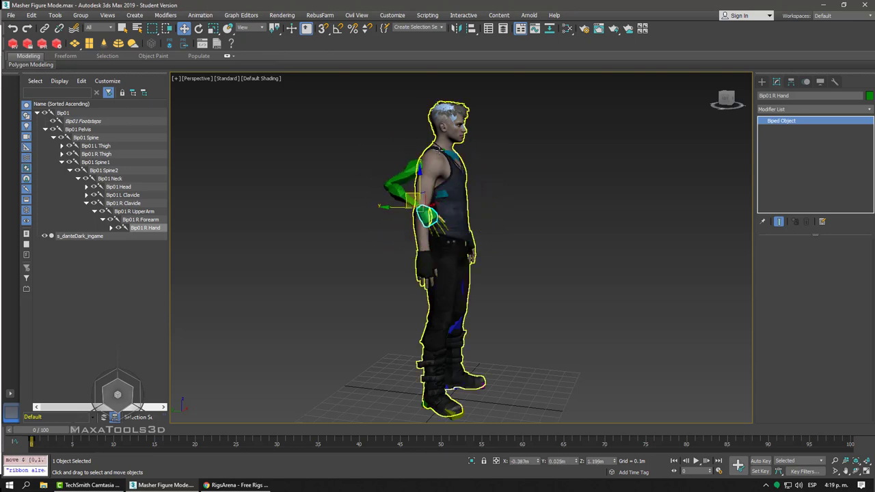
left_click_drag(410, 223, 420, 260)
left_click(444, 155)
Step: Add a Skin modifier to the character mesh from the modifier list
middle_click_drag(411, 137, 616, 153, "alt")
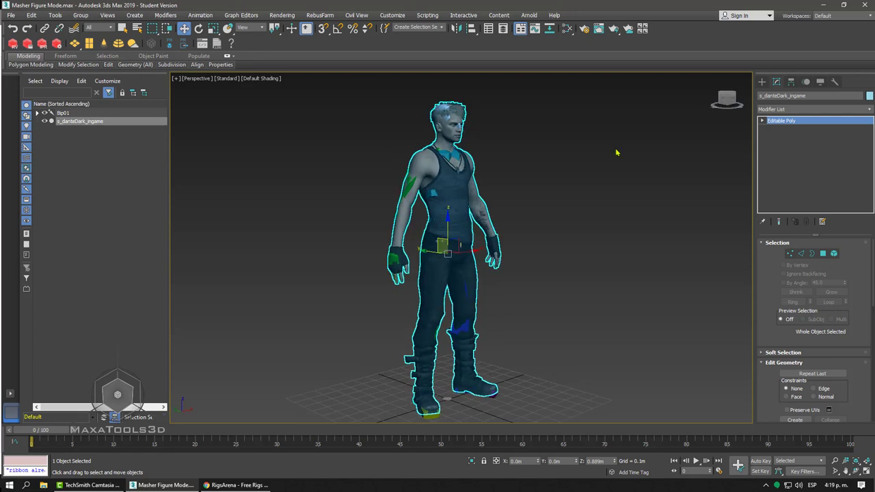
left_click(770, 113)
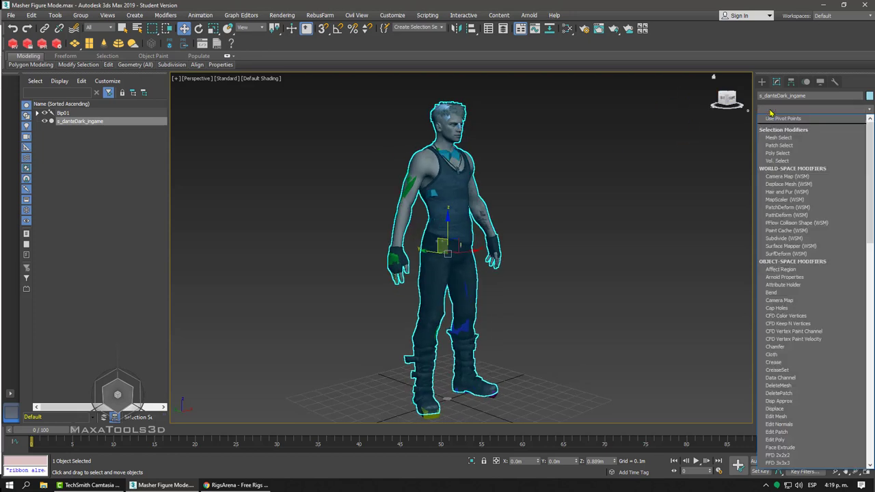
scroll(793, 308, "down", 2)
scroll(790, 247, "down", 15)
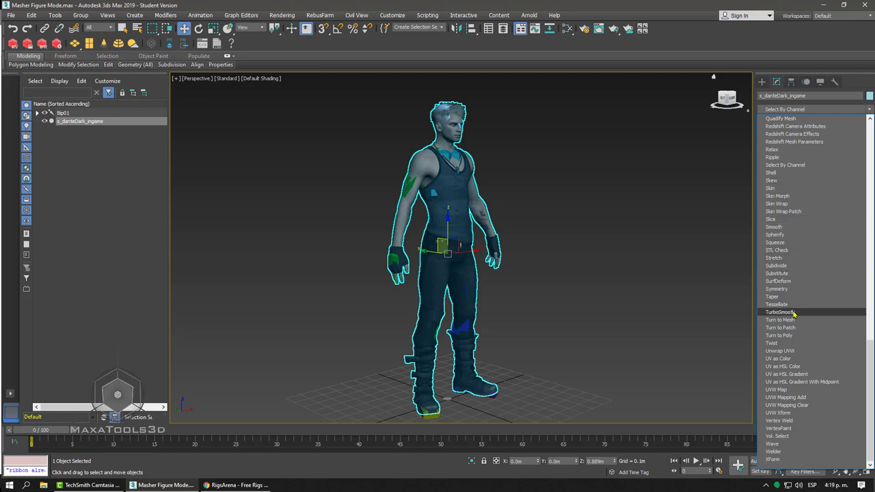
scroll(793, 287, "up", 2)
scroll(793, 226, "up", 3)
scroll(793, 181, "up", 3)
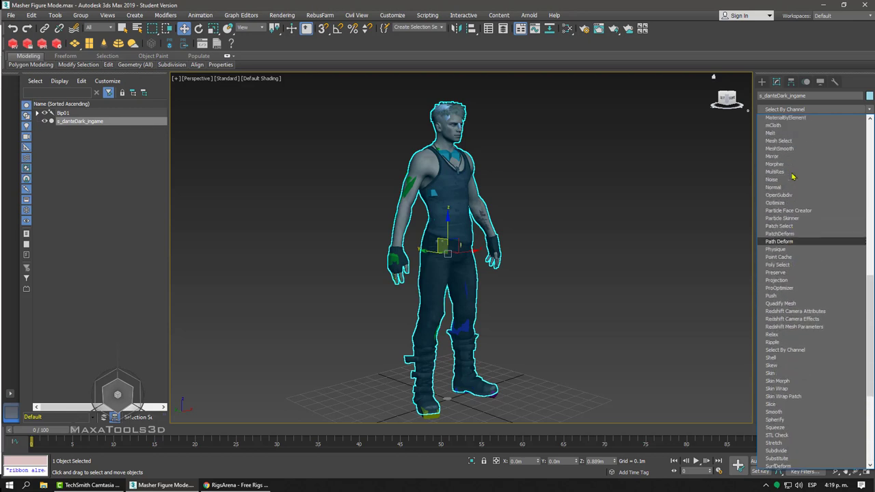
scroll(792, 177, "down", 3)
scroll(790, 171, "down", 2)
scroll(788, 164, "down", 3)
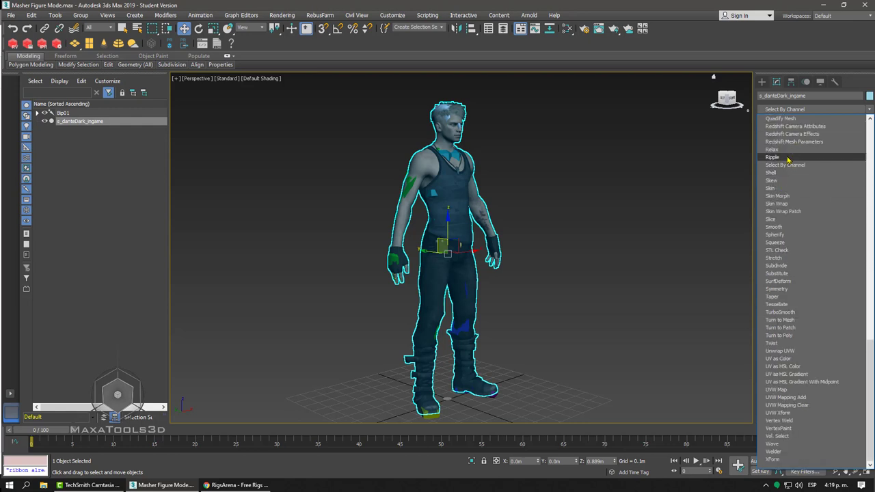
left_click(775, 191)
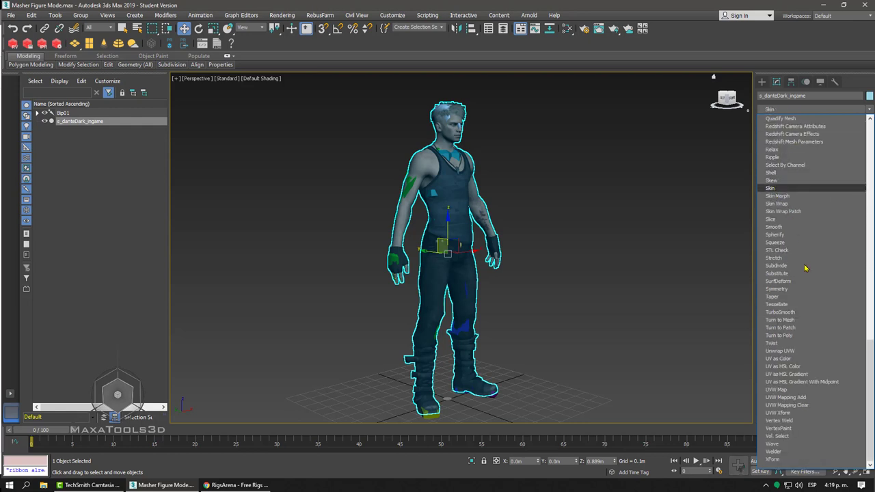
Step: Add bones Bip01 through Bip01 R Finger42 to the Skin, then deselect the body
left_click_drag(773, 379, 803, 327)
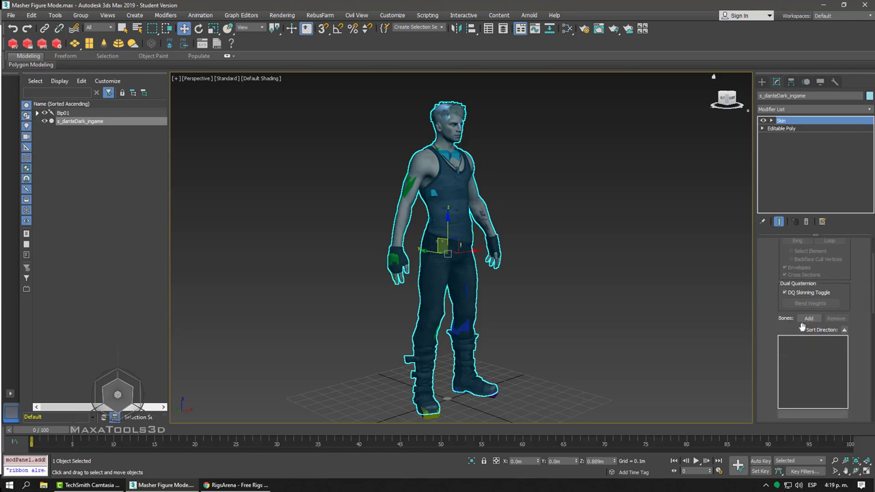
left_click(809, 319)
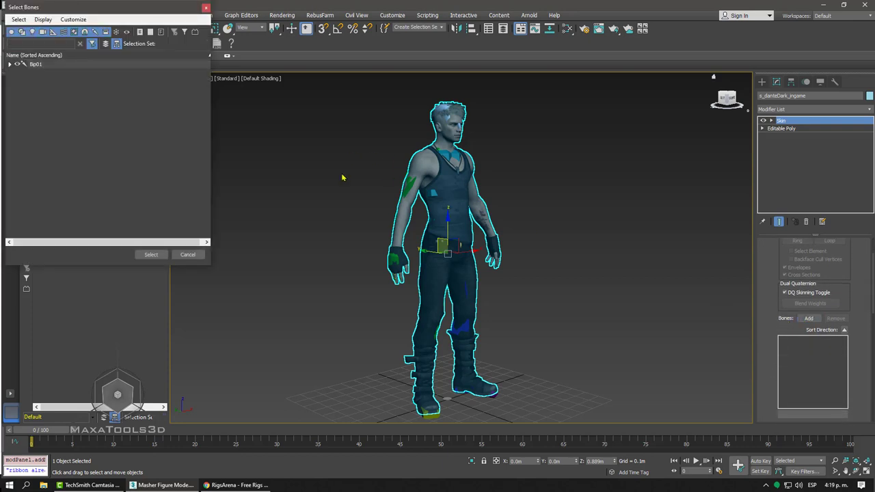
left_click(42, 19)
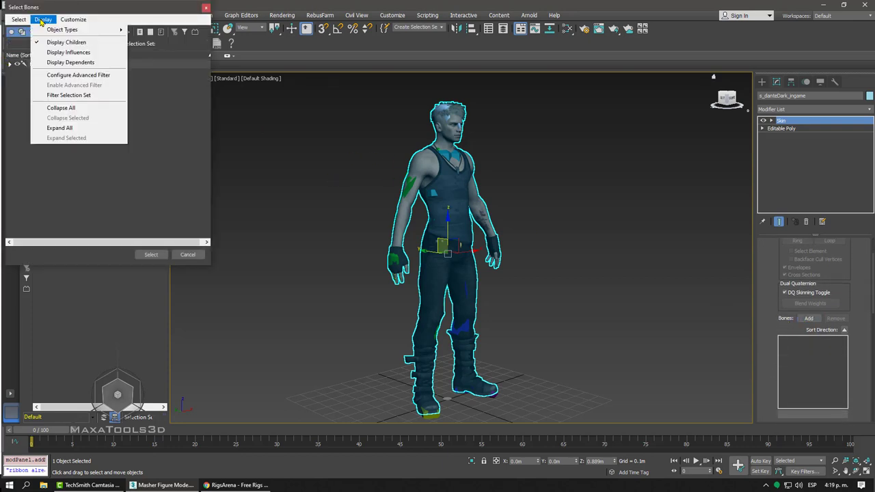
left_click(59, 128)
left_click(43, 66)
scroll(103, 150, "down", 10)
scroll(110, 171, "down", 5)
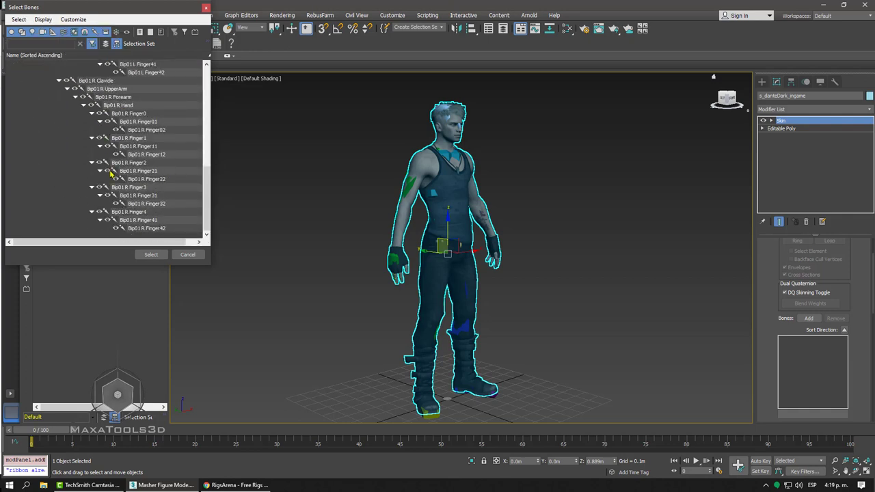
left_click(138, 231, "shift")
left_click(156, 256)
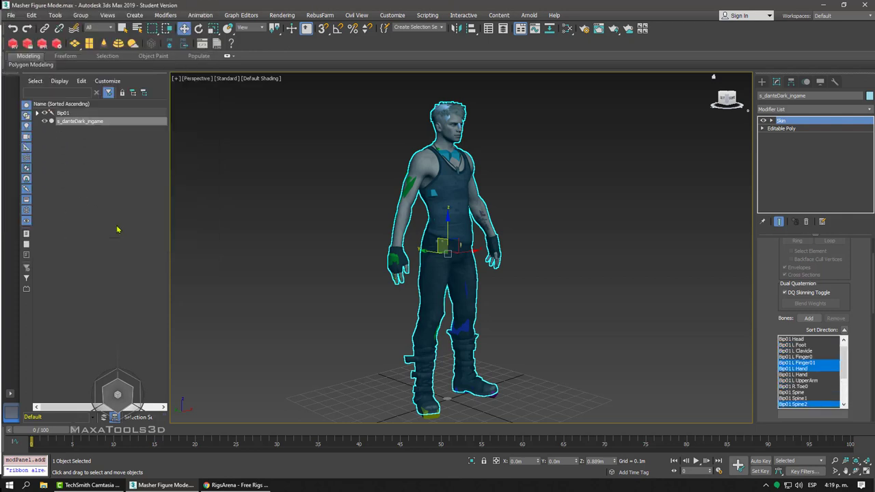
left_click_drag(847, 386, 841, 419)
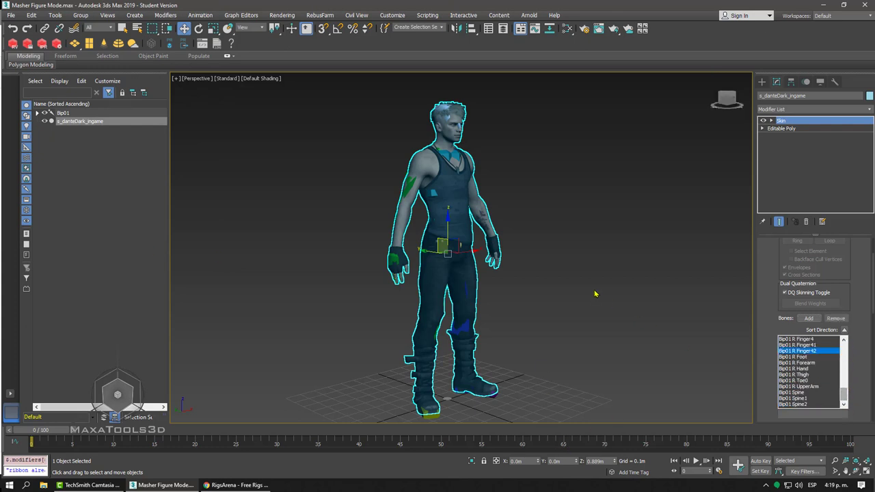
left_click(561, 296)
left_click(395, 260)
middle_click_drag(395, 259, 437, 260, "alt")
scroll(394, 253, "up", 3)
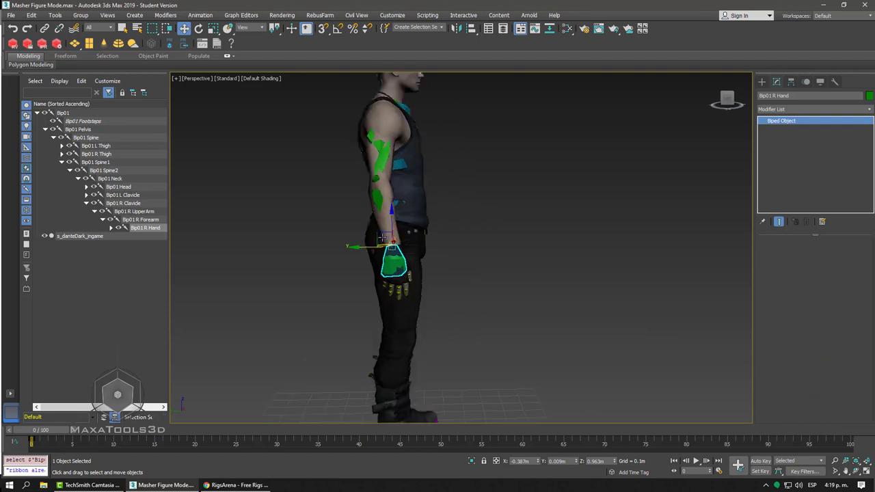
mouse_move(382, 238)
left_mouse_down()
mouse_move(415, 222)
mouse_move(407, 192)
left_mouse_up()
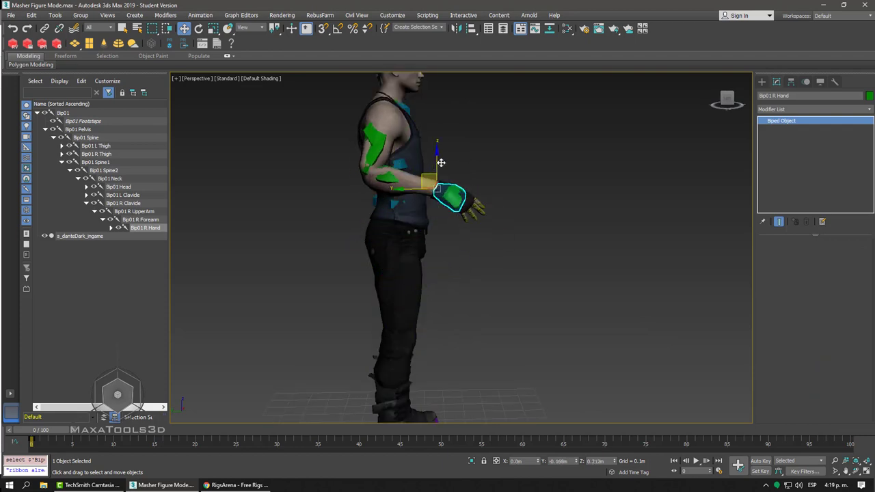
right_click(406, 192)
middle_click_drag(410, 191, 465, 181, "alt")
scroll(451, 188, "up", 5)
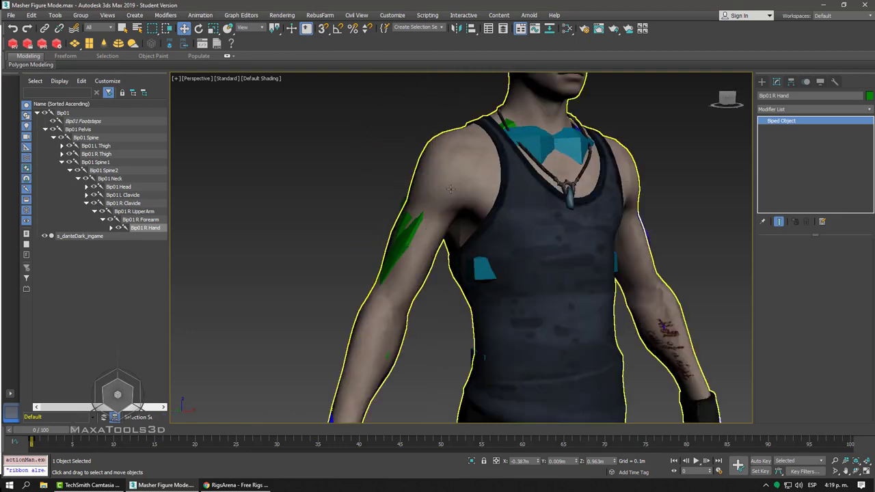
scroll(450, 189, "up", 3)
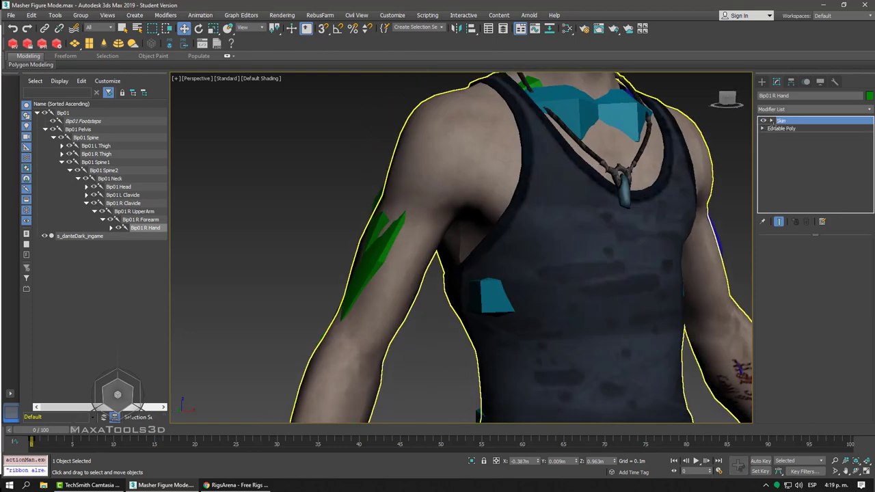
Step: Enter Edit Envelopes on the Skin and inspect the right shoulder bone's envelope
left_click(771, 121)
left_click(790, 128)
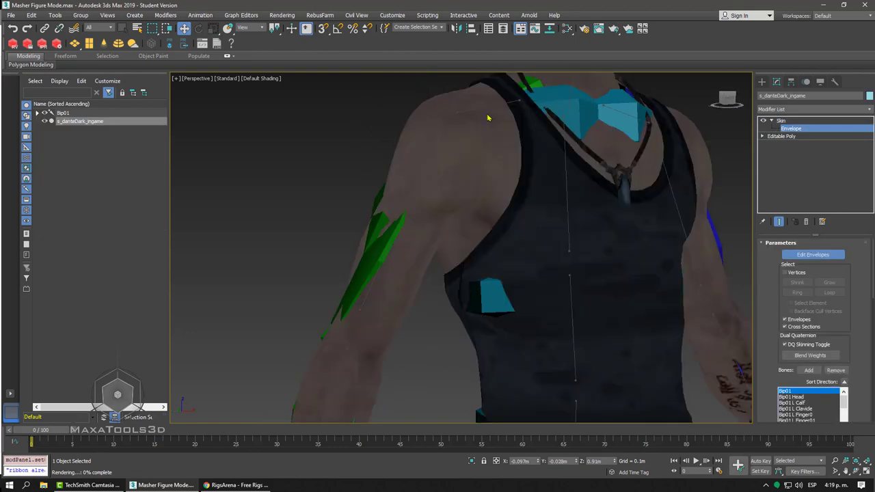
left_click(482, 106)
scroll(469, 127, "down", 5)
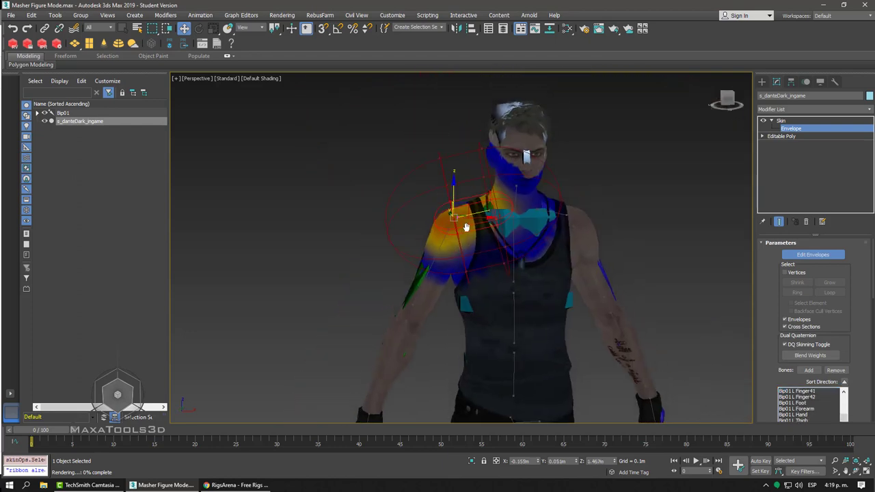
scroll(509, 192, "up", 2)
middle_click_drag(509, 192, 493, 155, "alt")
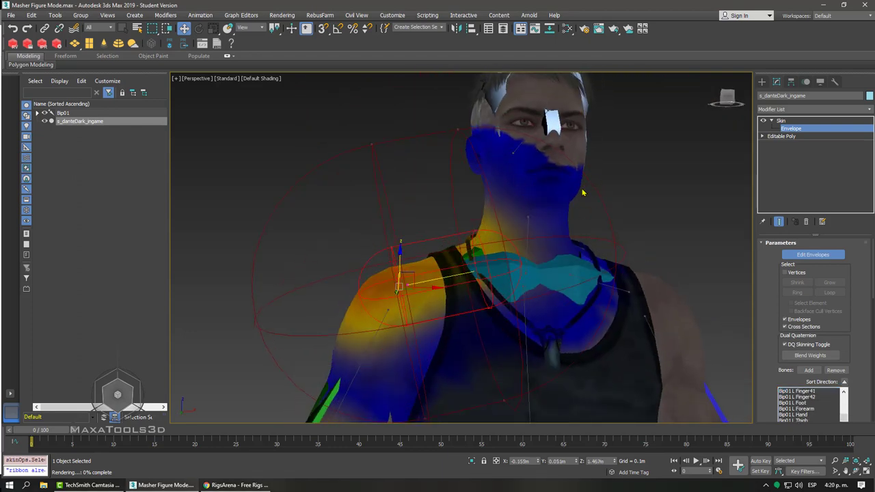
scroll(508, 272, "down", 4)
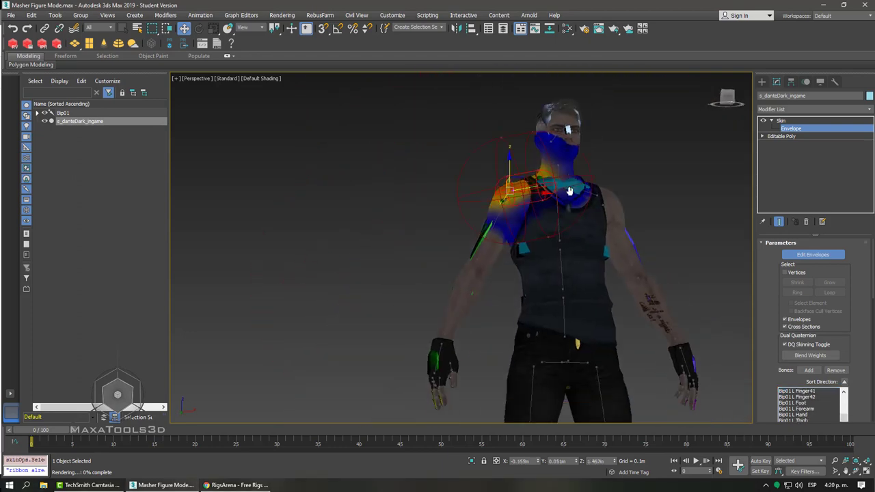
Step: Select the right upper-arm envelope and orbit to view its weight influence across the arm
left_click(482, 244)
scroll(540, 219, "up", 5)
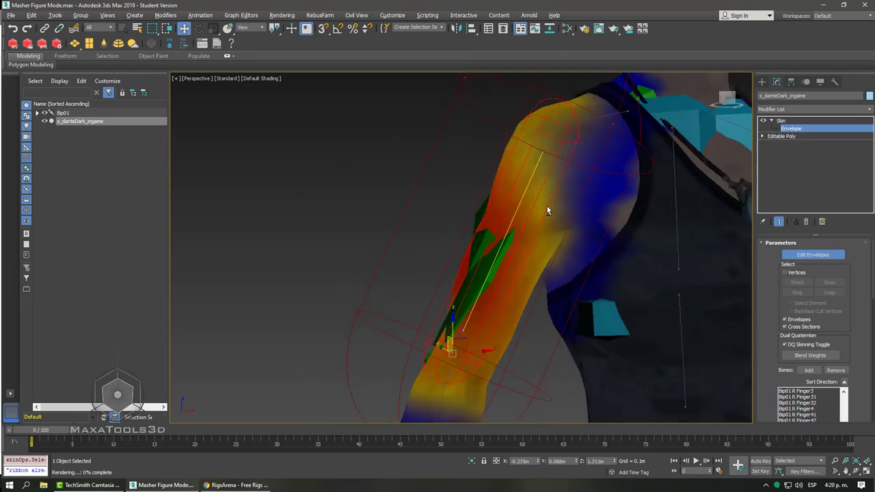
scroll(540, 208, "up", 2)
mouse_move(536, 211)
middle_mouse_down("alt")
mouse_move(531, 200)
mouse_move(642, 236)
mouse_move(582, 237)
mouse_move(574, 180)
mouse_move(510, 204)
mouse_move(562, 153)
middle_mouse_up("alt")
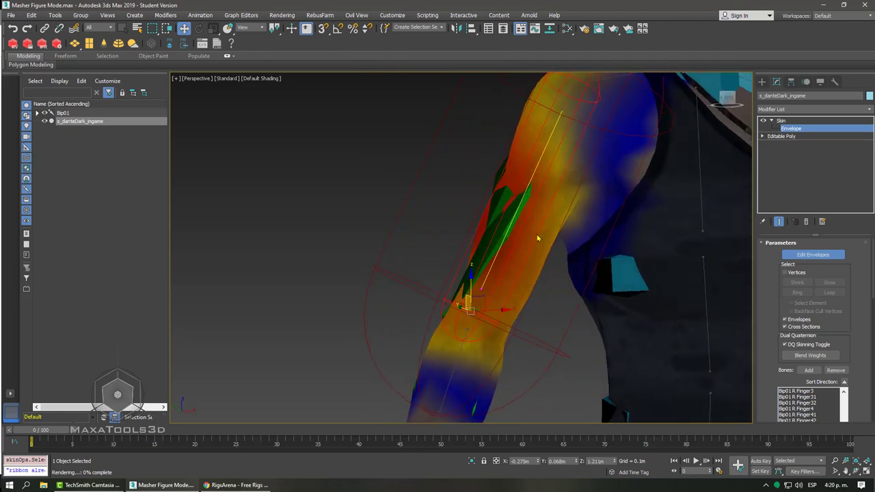
mouse_move(530, 214)
middle_mouse_down("alt")
mouse_move(522, 201)
mouse_move(523, 140)
mouse_move(529, 169)
mouse_move(567, 170)
mouse_move(598, 186)
mouse_move(591, 206)
middle_mouse_up("alt")
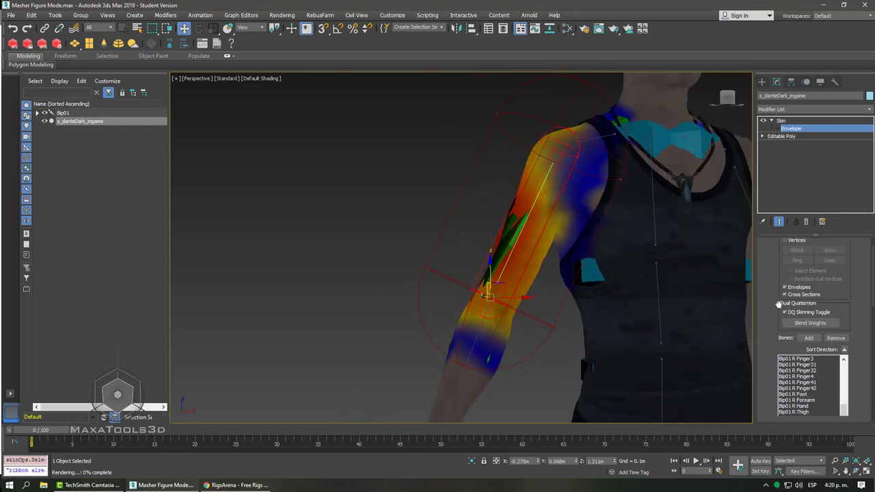
Step: Turn off Paint Blend Weights and activate Paint Weights on the Skin
left_click_drag(777, 386, 757, 107)
left_click(793, 368)
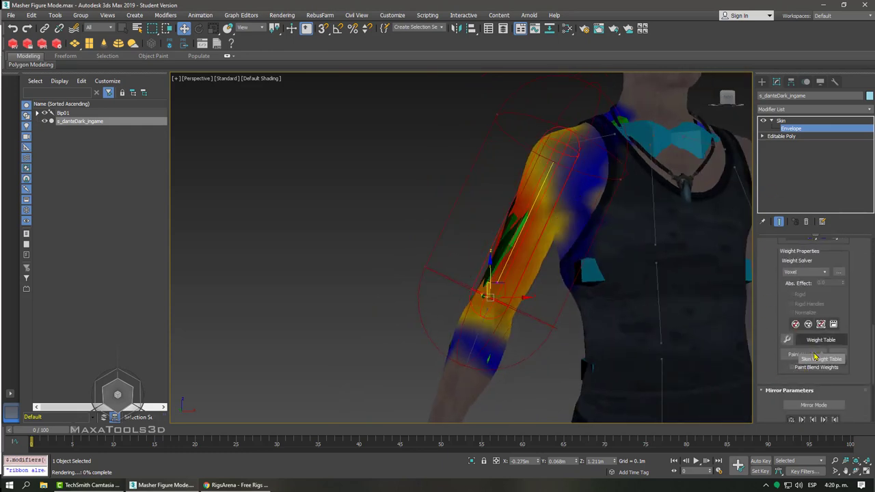
left_click(819, 355)
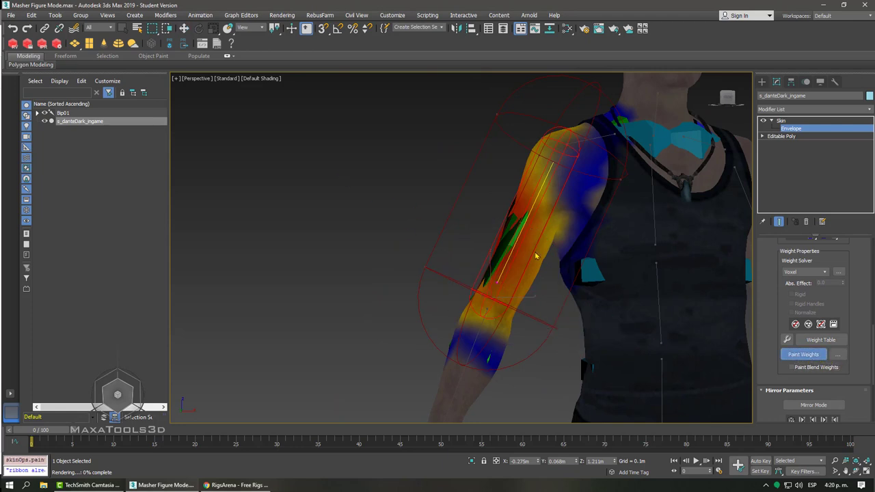
Step: Review the Skin Weight Table, then close it and the Painter Options window
left_click(835, 340)
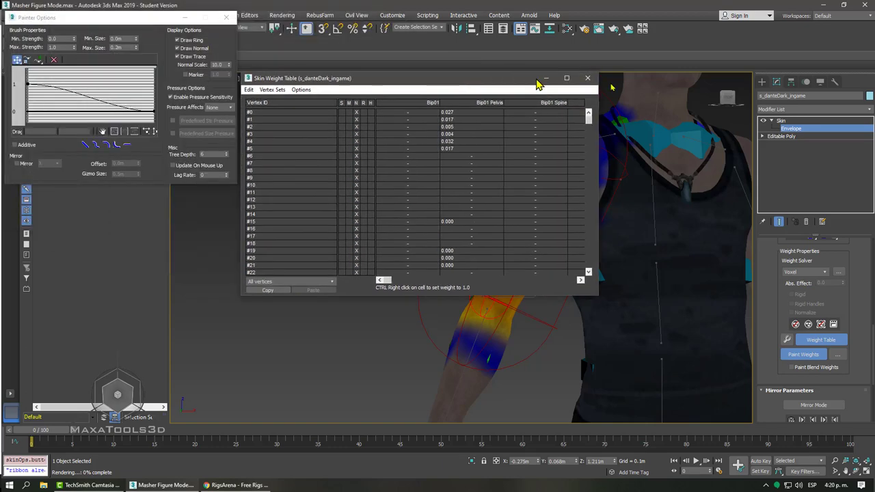
left_click_drag(292, 9, 623, 87)
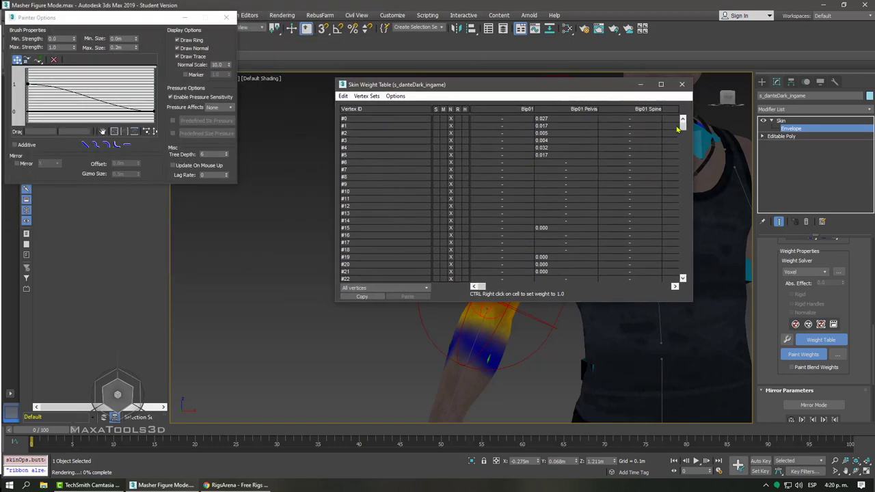
left_click_drag(682, 124, 682, 273)
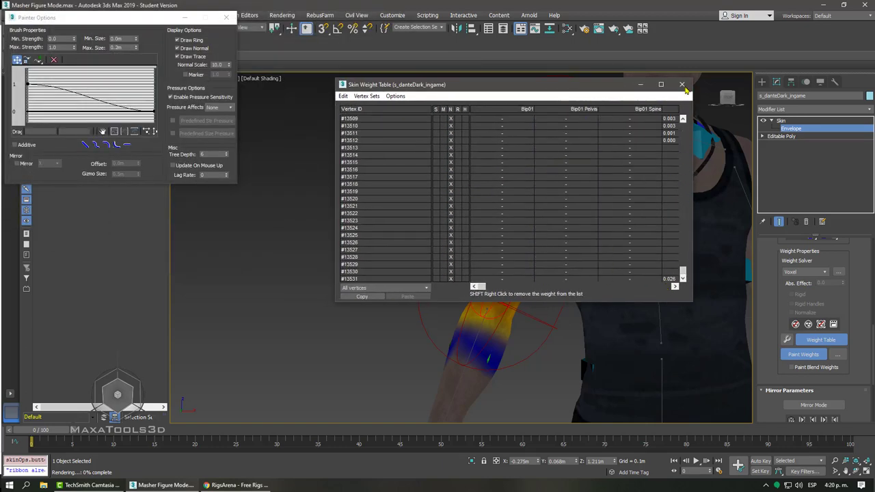
left_click(682, 84)
left_click(226, 17)
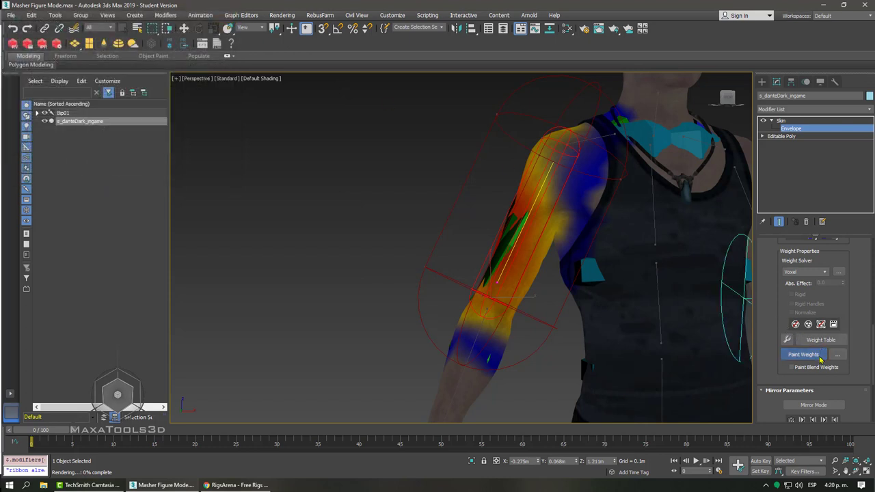
Step: Open the Weight Tool, move it aside, and close it again
left_click(786, 340)
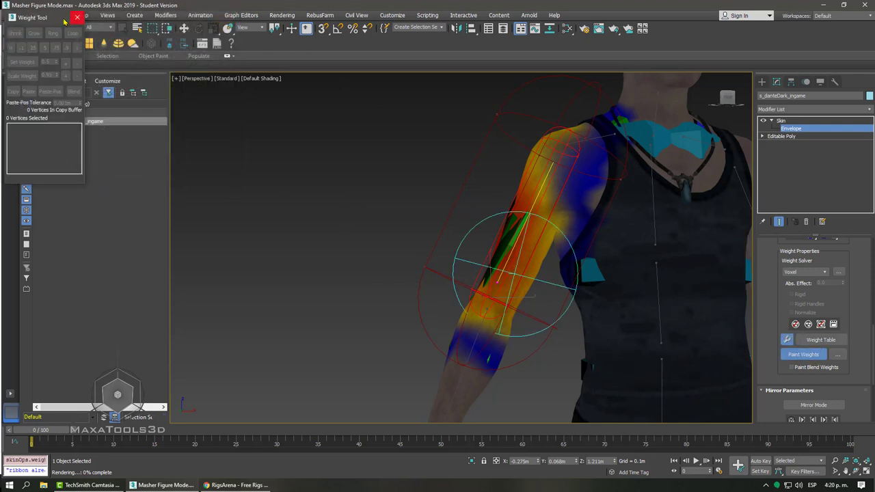
mouse_move(60, 21)
left_mouse_down()
mouse_move(137, 51)
mouse_move(600, 144)
left_mouse_up()
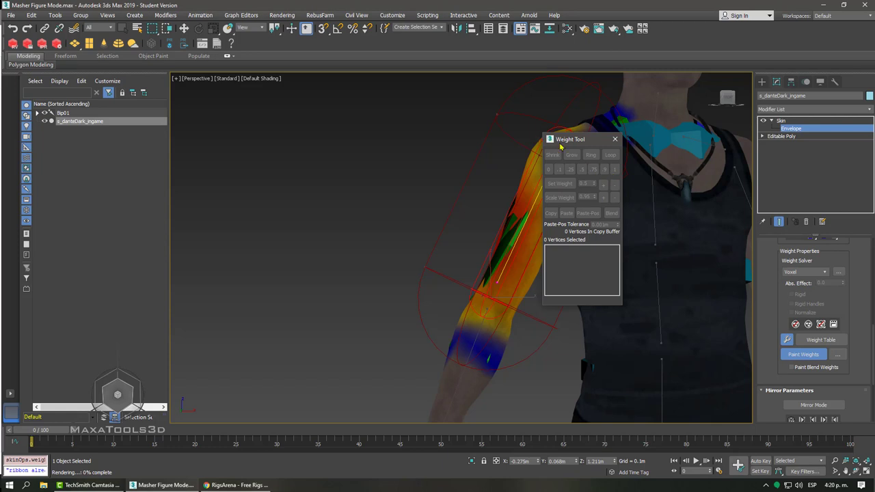
left_click(615, 140)
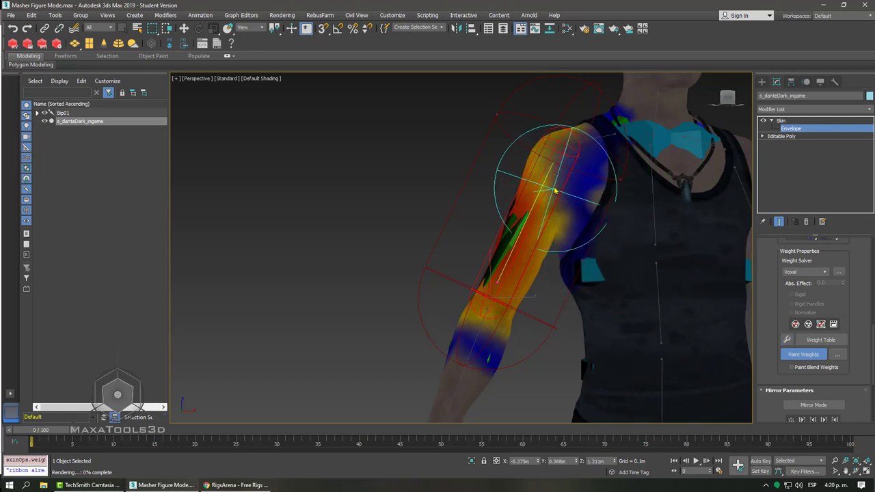
Step: Shrink the brush and paint stronger weights onto the upper shoulder and forearm
left_click_drag(545, 189, 535, 203, "ctrl+shift")
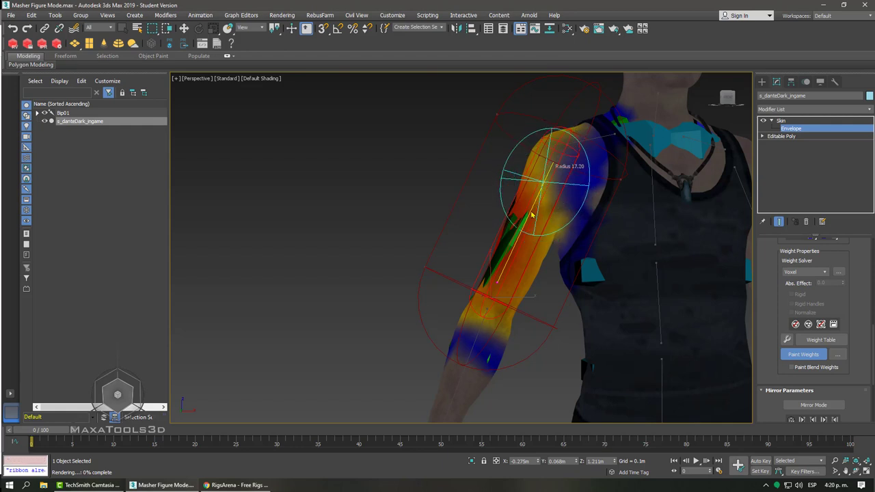
mouse_move(535, 203)
left_mouse_down()
mouse_move(542, 179)
mouse_move(540, 188)
mouse_move(567, 189)
mouse_move(552, 156)
mouse_move(553, 209)
mouse_move(521, 273)
mouse_move(497, 278)
left_mouse_up()
mouse_move(498, 278)
middle_mouse_down("alt")
mouse_move(481, 261)
mouse_move(500, 205)
mouse_move(596, 181)
mouse_move(468, 205)
mouse_move(380, 248)
mouse_move(449, 201)
mouse_move(492, 198)
mouse_move(437, 180)
mouse_move(427, 155)
middle_mouse_up("alt")
left_click_drag(537, 201, 537, 203)
middle_click_drag(537, 203, 582, 205, "alt")
Step: Orbit back to a frontal view and exit envelope editing on the Skin
mouse_move(582, 205)
left_mouse_down()
mouse_move(582, 221)
mouse_move(605, 220)
left_mouse_up()
scroll(604, 220, "down", 2)
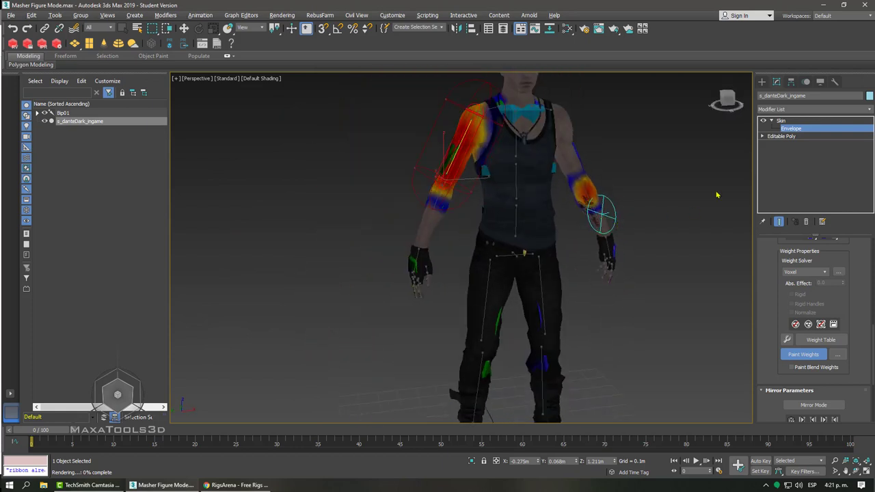
left_click(788, 122)
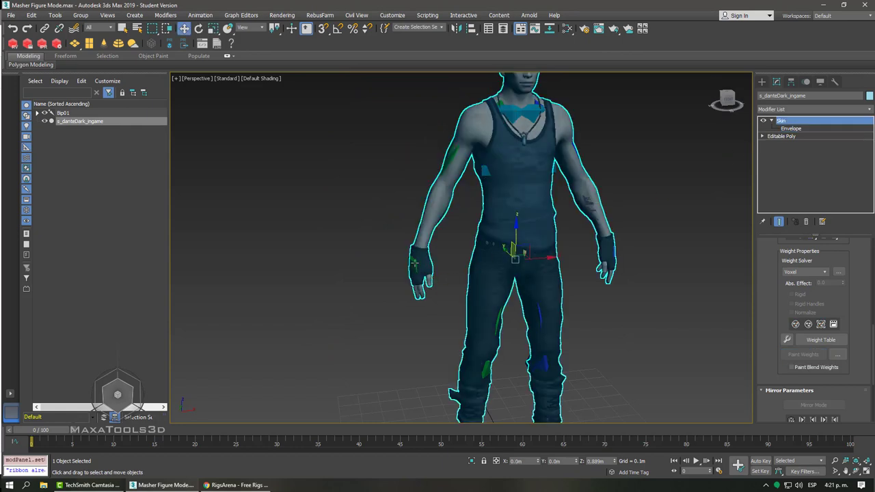
Step: Raise the right hand bone to test the painted weights, then undo the move
left_click(414, 262)
mouse_move(452, 178)
middle_mouse_down("alt")
mouse_move(520, 216)
mouse_move(456, 219)
middle_mouse_up("alt")
left_click_drag(409, 227, 449, 203)
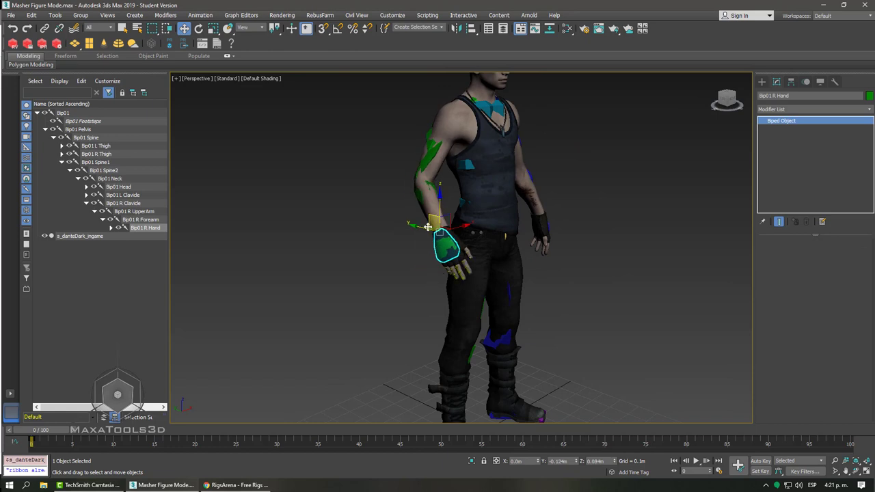
key("ctrl+z")
left_click(728, 102)
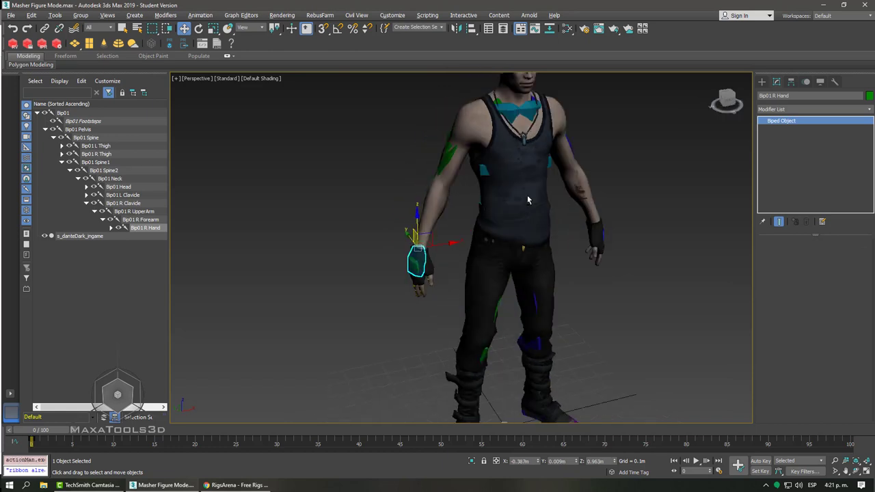
Step: Reselect the character's Skin, re-enter Edit Envelopes and briefly turn on Paint Weights
left_click(787, 121)
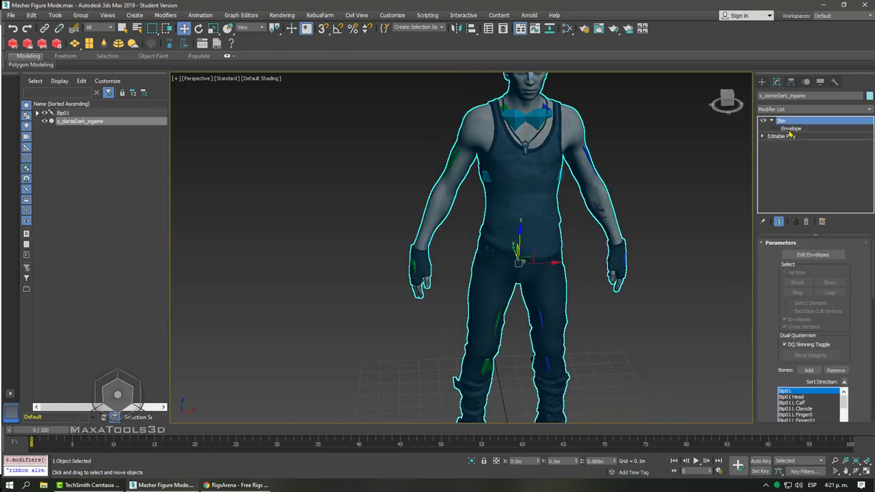
left_click(791, 128)
scroll(786, 292, "down", 5)
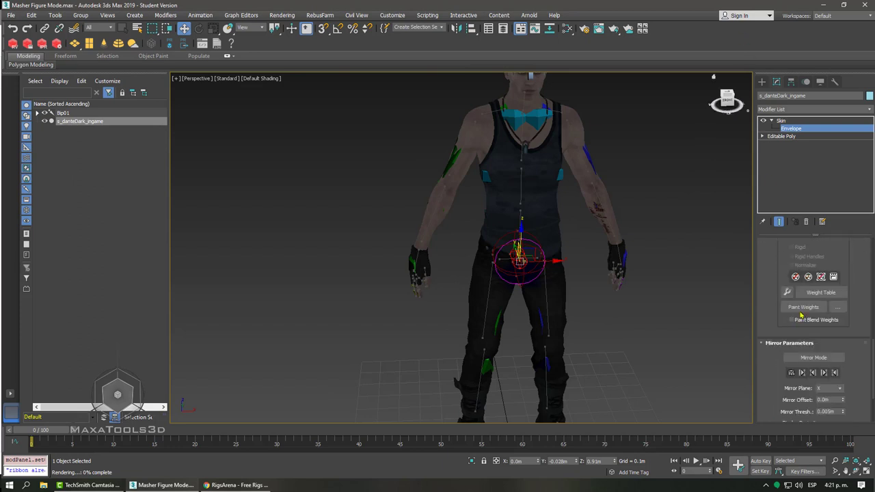
left_click(803, 307)
middle_click_drag(656, 170, 645, 173)
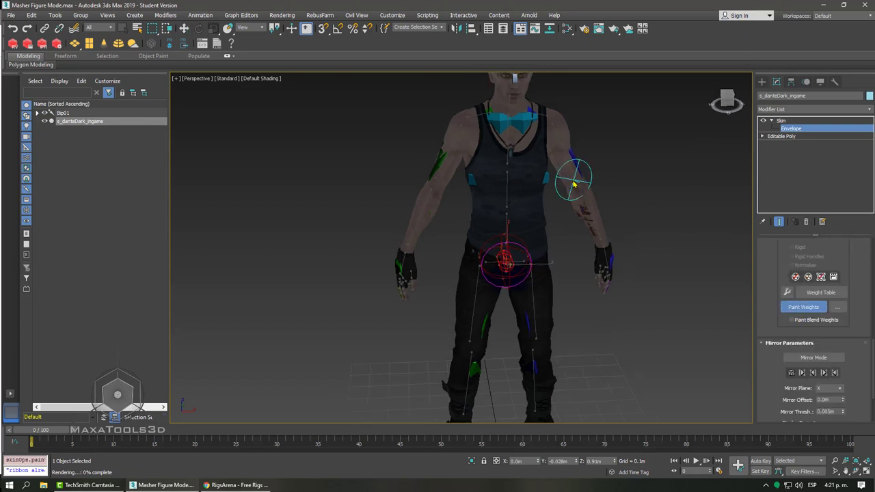
Step: Switch to Select and Move and select the upper-arm envelope to show its weights
right_click(645, 173)
left_click(657, 180)
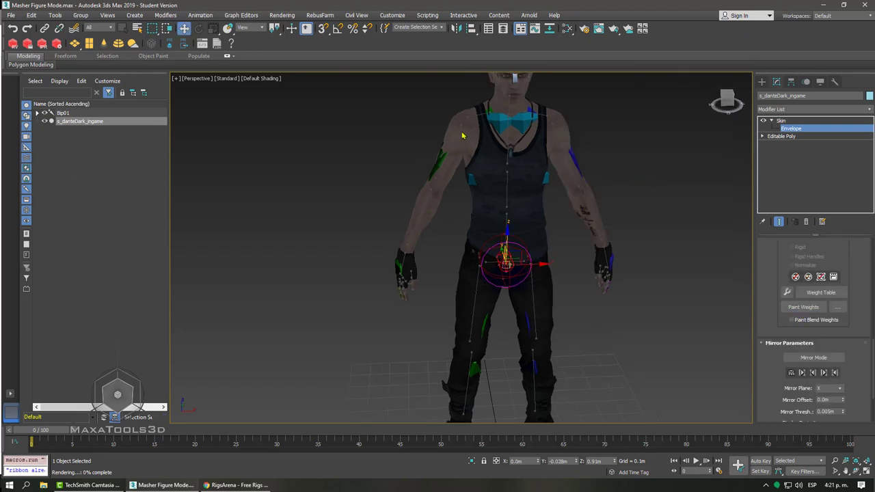
scroll(462, 136, "up", 4)
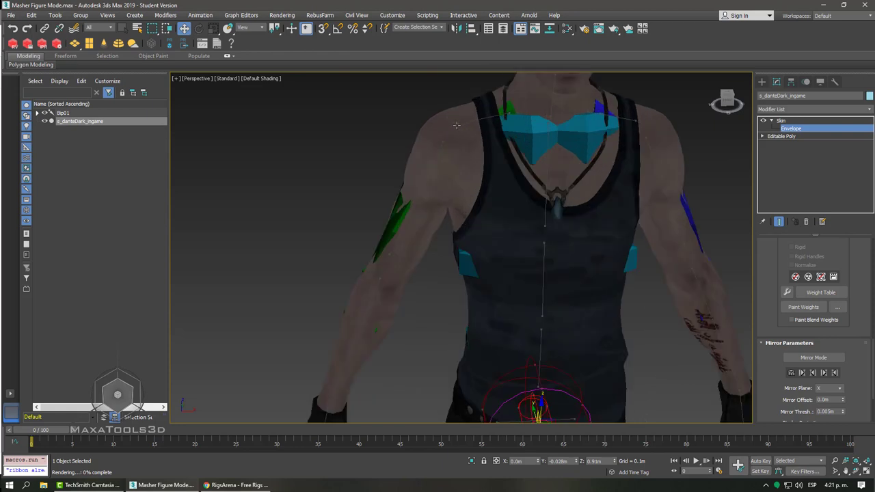
left_click(439, 146)
Step: With Paint Weights on, brush out the upper-arm bone's stray weights on the left forearm
middle_click_drag(440, 146, 540, 203, "alt")
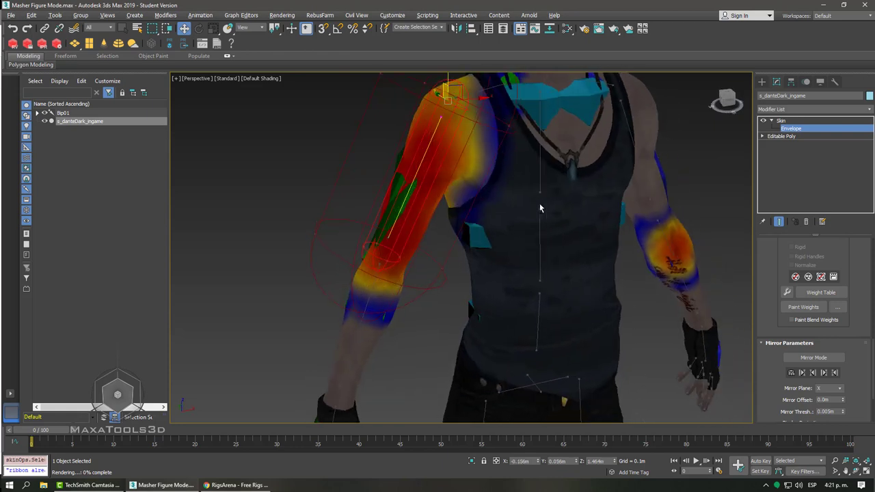
left_click(803, 306)
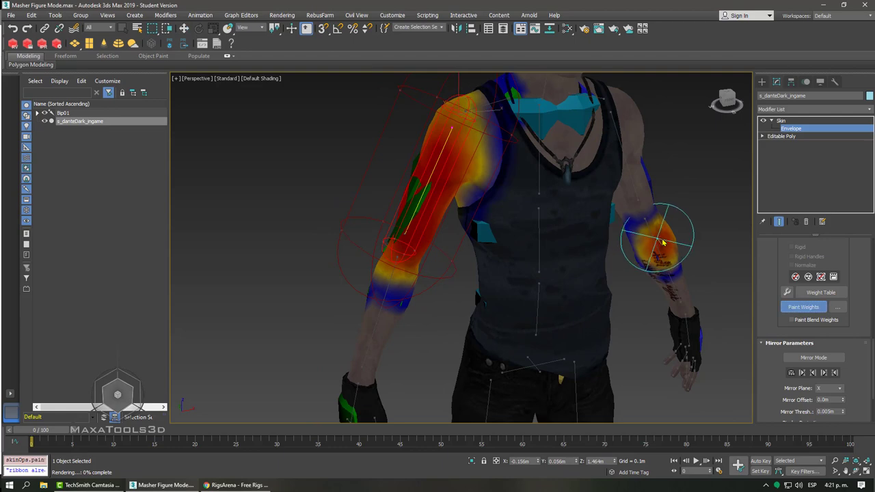
left_click_drag(653, 243, 670, 259)
middle_click_drag(670, 259, 641, 291, "alt")
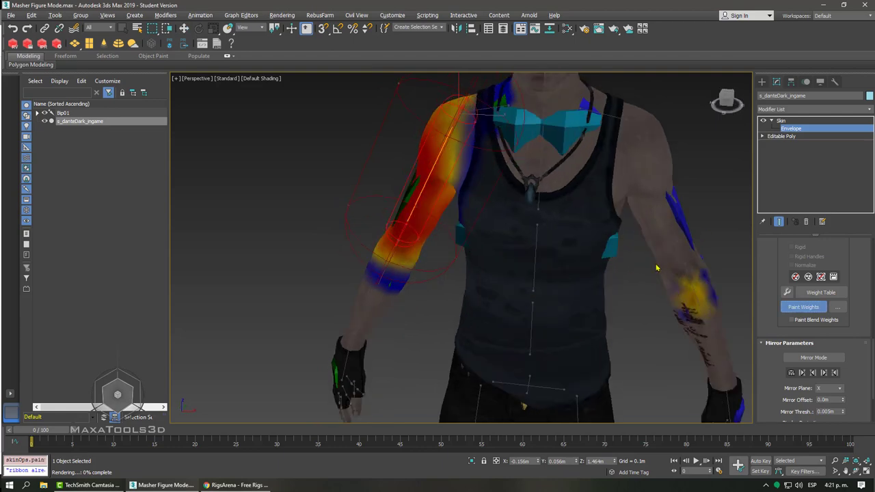
left_click_drag(642, 292, 657, 283)
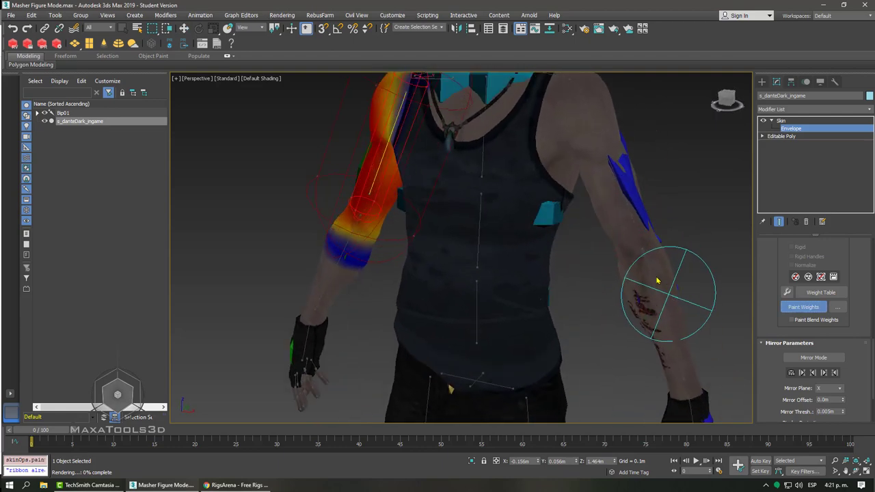
mouse_move(658, 283)
middle_mouse_down("alt")
mouse_move(670, 272)
mouse_move(684, 191)
middle_mouse_up("alt")
Step: Zoom extents and leave weight painting, returning to the Skin level
key("z")
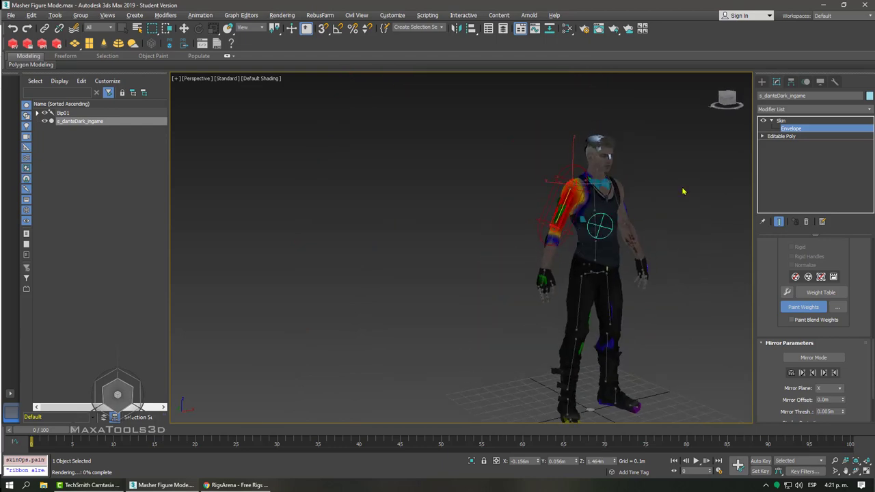
left_click(800, 123)
scroll(540, 286, "up", 5)
Step: Move Bip01 R Hand slightly and orbit to inspect how the arm deforms
left_click(586, 268)
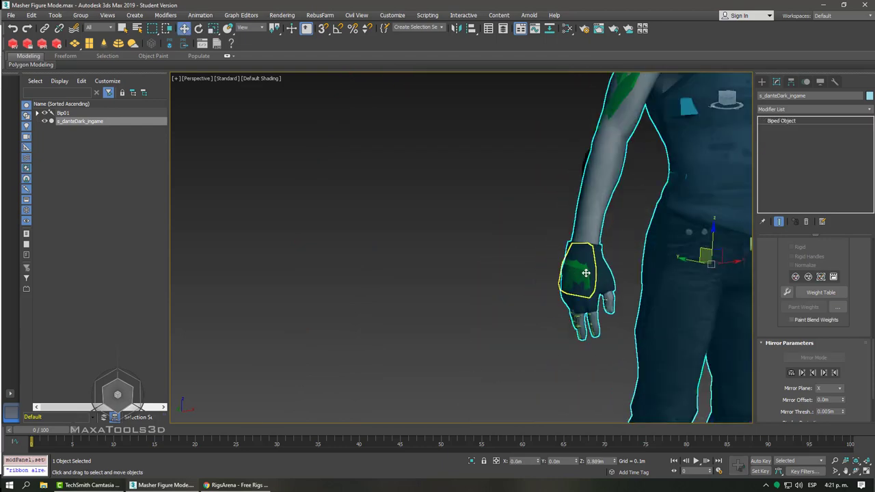
mouse_move(586, 268)
middle_mouse_down("alt")
mouse_move(517, 258)
mouse_move(495, 239)
mouse_move(482, 247)
middle_mouse_up("alt")
left_click_drag(482, 237, 486, 211)
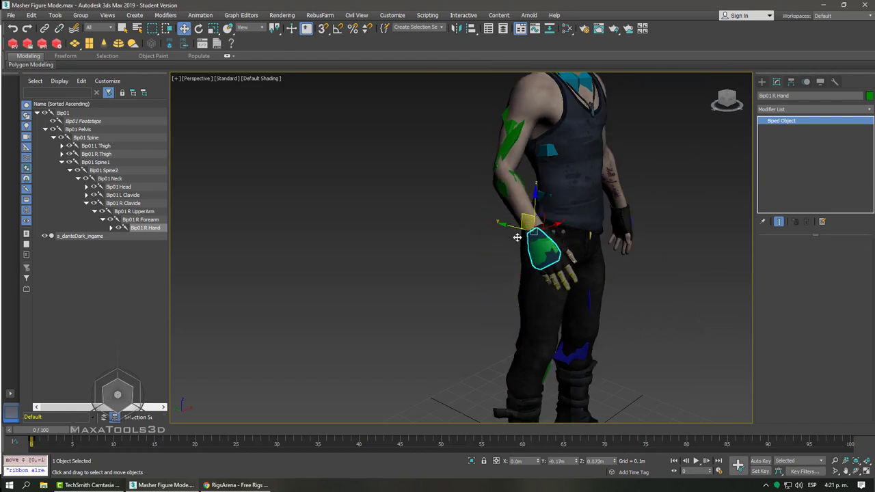
scroll(486, 211, "down", 3)
scroll(489, 215, "down", 4)
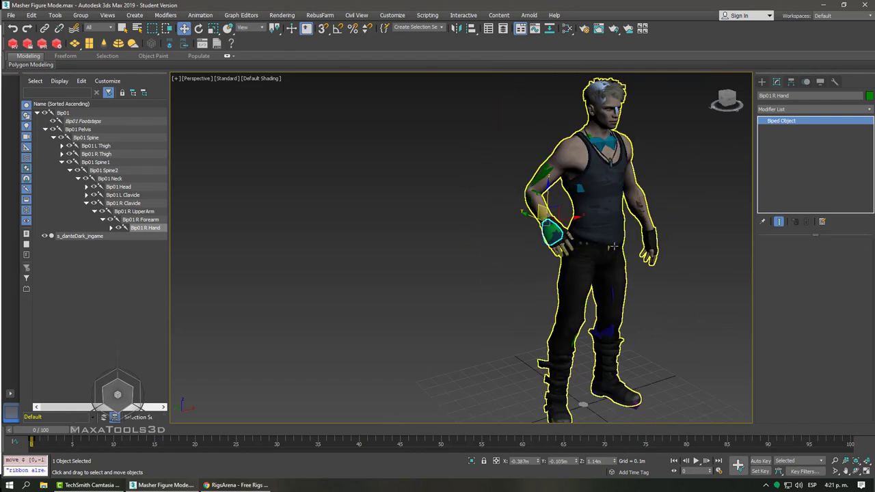
middle_click_drag(493, 219, 511, 229, "alt")
mouse_move(558, 209)
middle_mouse_down("alt")
mouse_move(564, 217)
mouse_move(501, 212)
middle_mouse_up("alt")
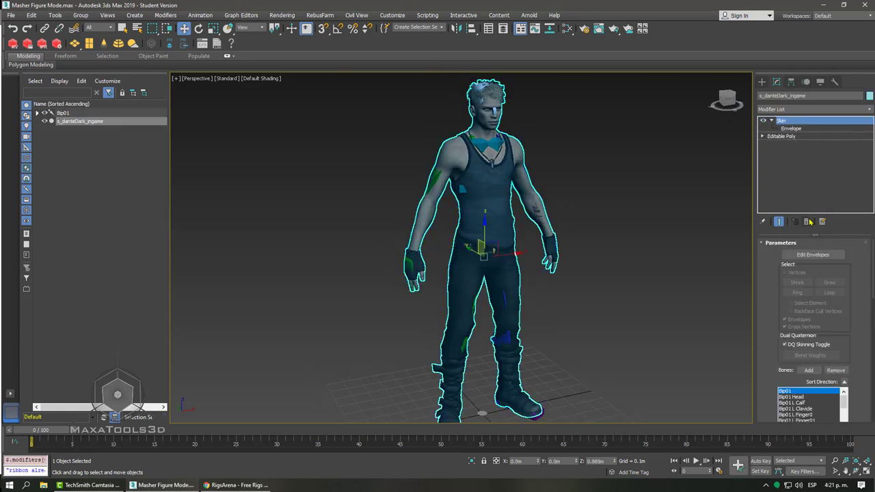
Step: Hide the character mesh, then select and frame the Bip01 biped hierarchy
left_click(809, 221)
key("alt+h")
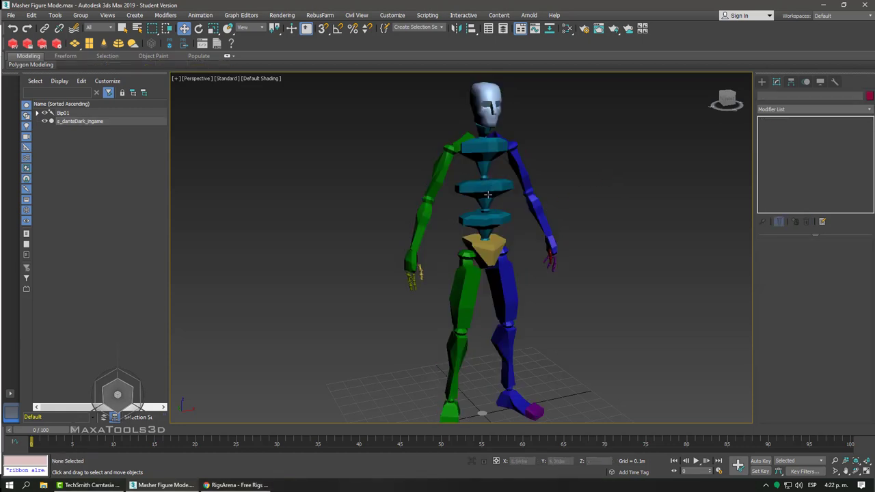
double_click(488, 195)
key("z")
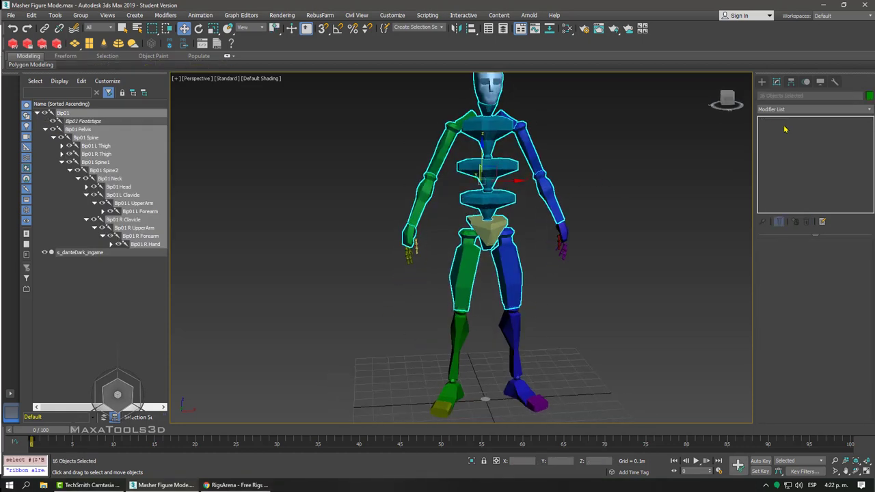
left_click(649, 274)
Step: Select Bip01 Spine and switch Figure Mode off in the Motion panel
left_click(487, 199)
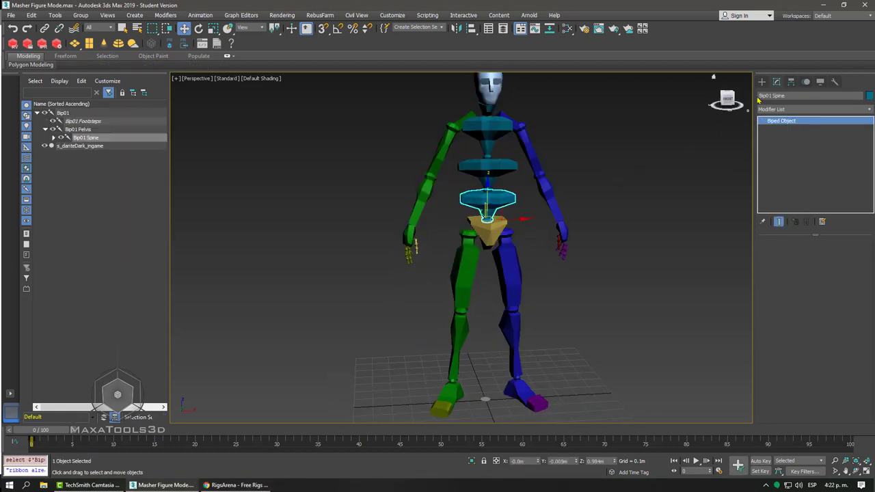
left_click(808, 84)
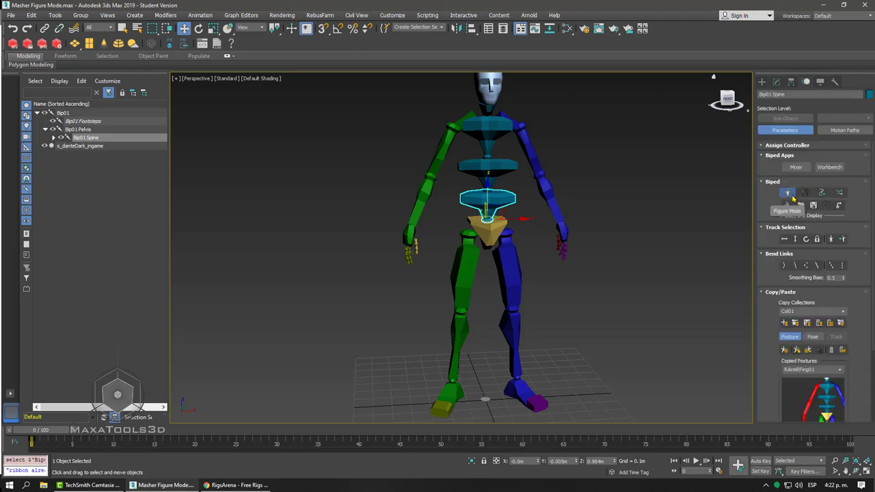
left_click(788, 193)
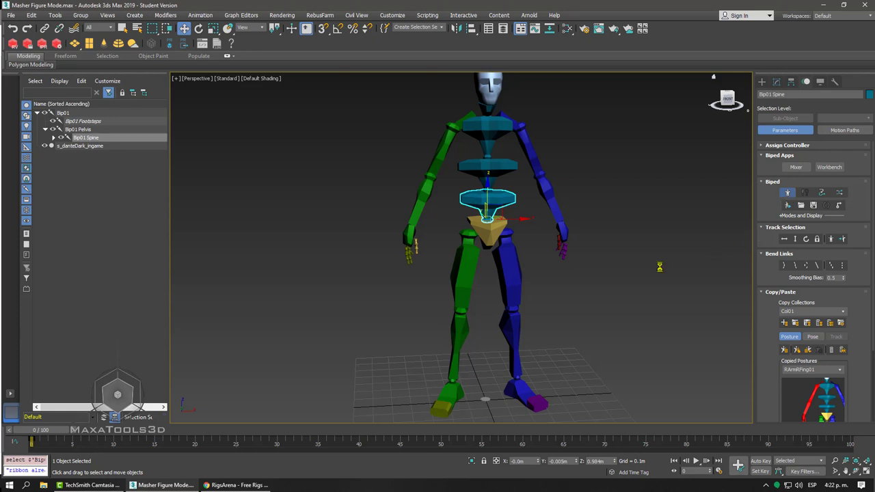
scroll(517, 245, "down", 3)
Step: Orbit and pan around the biped and scrub the time slider to about frame 35 and back
scroll(561, 249, "down", 2)
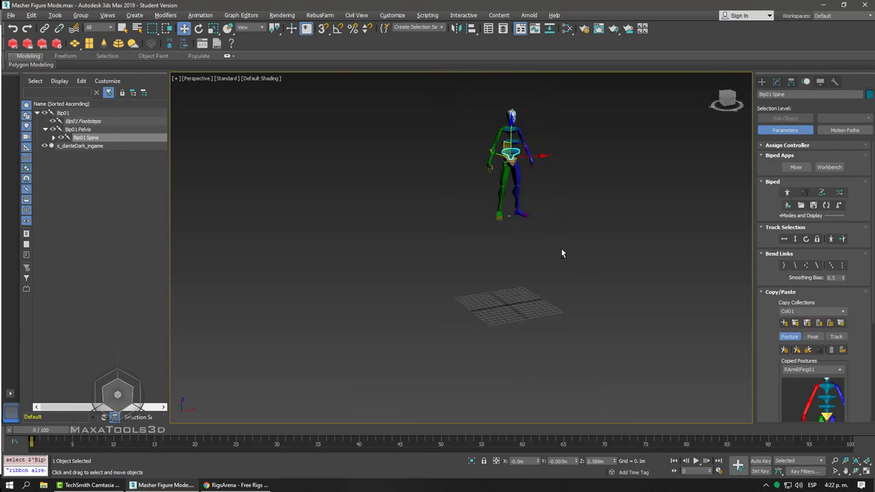
mouse_move(506, 246)
middle_mouse_down("alt")
mouse_move(588, 252)
mouse_move(541, 248)
mouse_move(564, 249)
middle_mouse_up("alt")
mouse_move(621, 243)
middle_mouse_down("alt")
mouse_move(633, 236)
mouse_move(622, 248)
middle_mouse_up("alt")
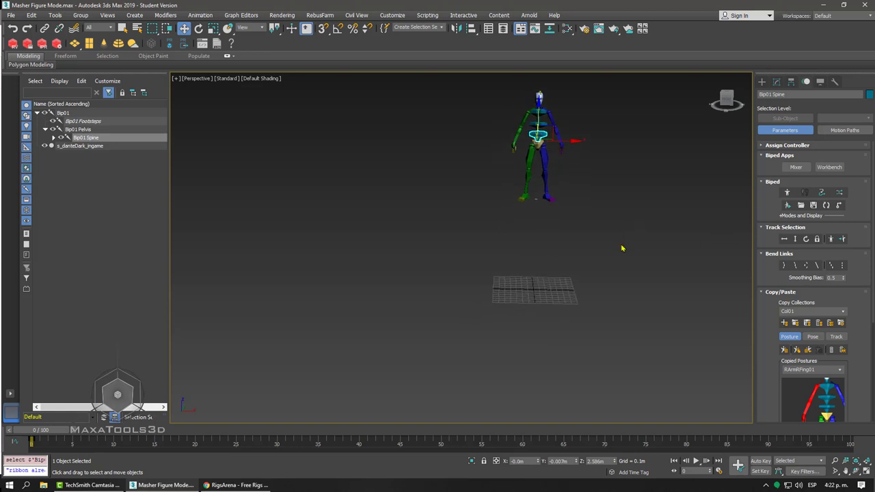
middle_click_drag(507, 128, 675, 164, "alt")
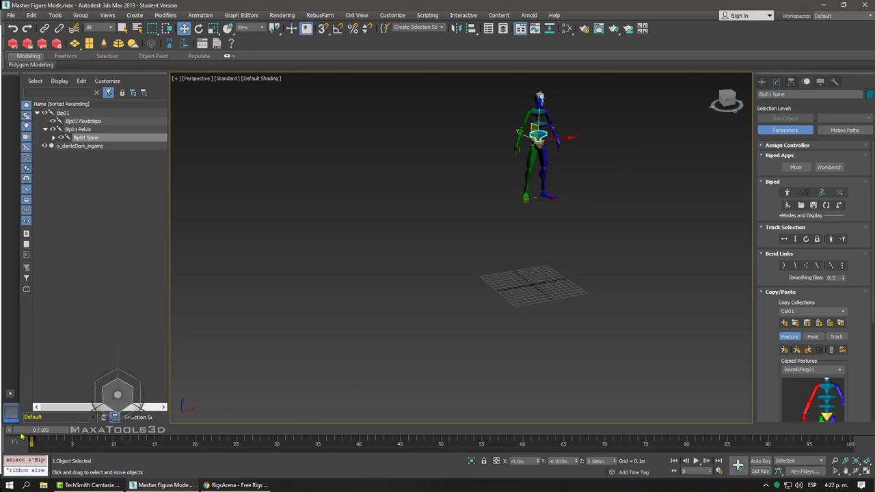
left_click_drag(42, 430, 31, 429)
key("w")
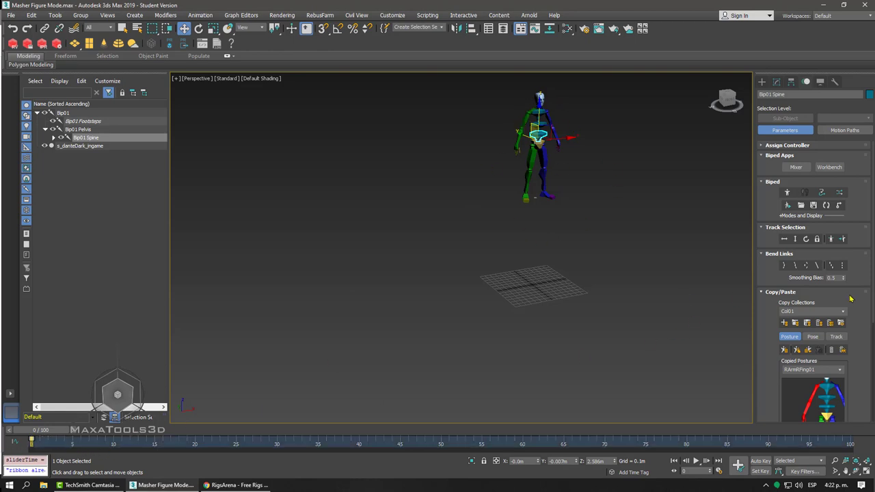
Step: Collapse the Copy/Paste rollout, toggle Bend Links, and bring Chrome to the front
left_click(786, 294)
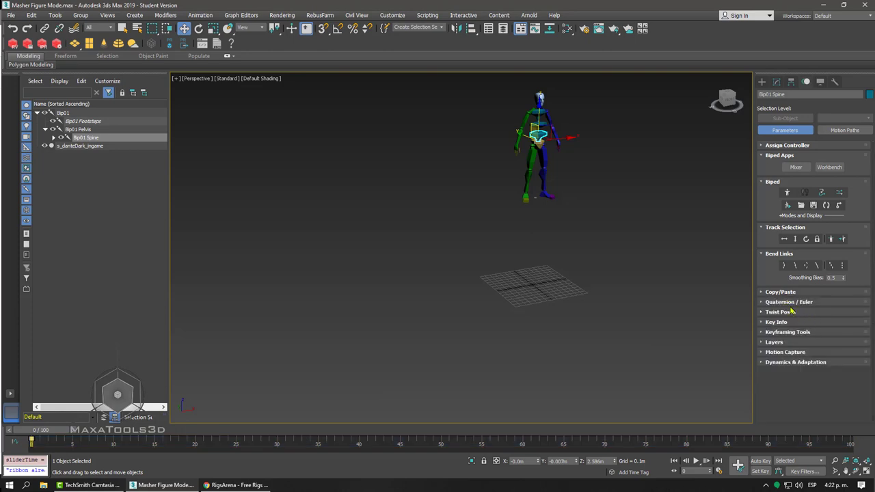
left_click(777, 254)
left_click(778, 253)
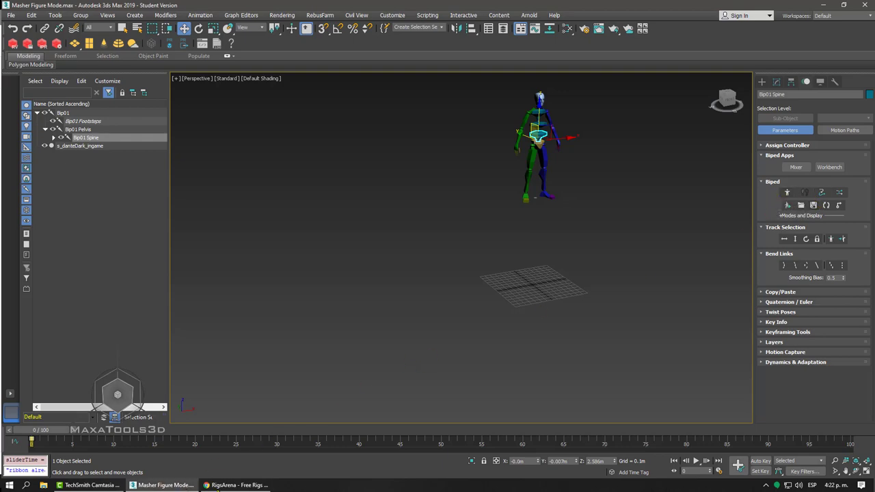
left_click(235, 485)
Step: Read through the Freeform Animation help article's Freeform Method section, then return to 3ds Max
left_click(275, 6)
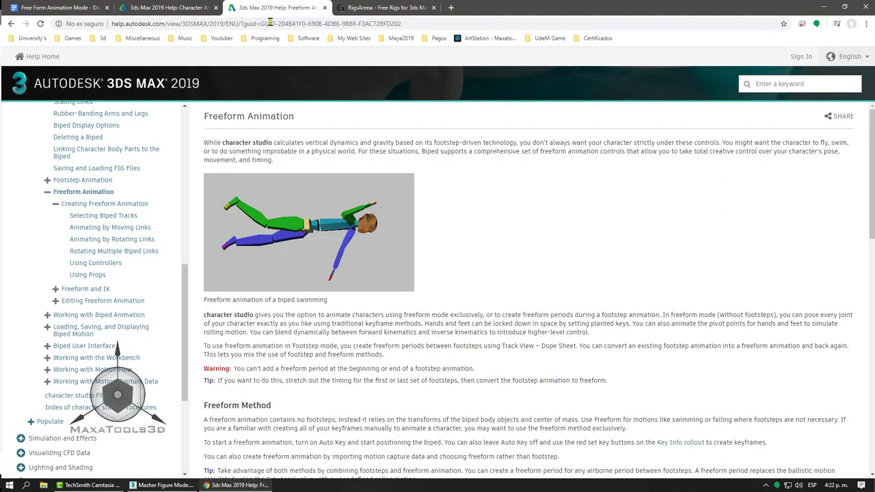
left_click_drag(203, 117, 311, 122)
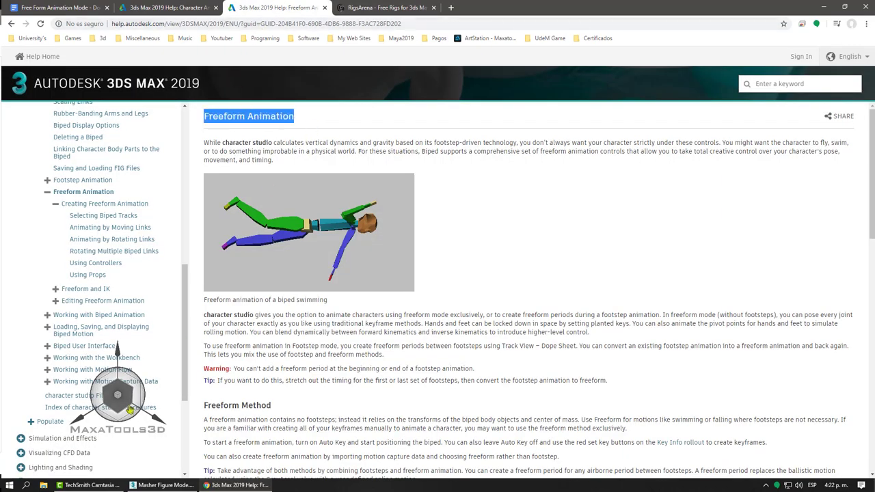
scroll(352, 371, "down", 4)
scroll(348, 341, "down", 4)
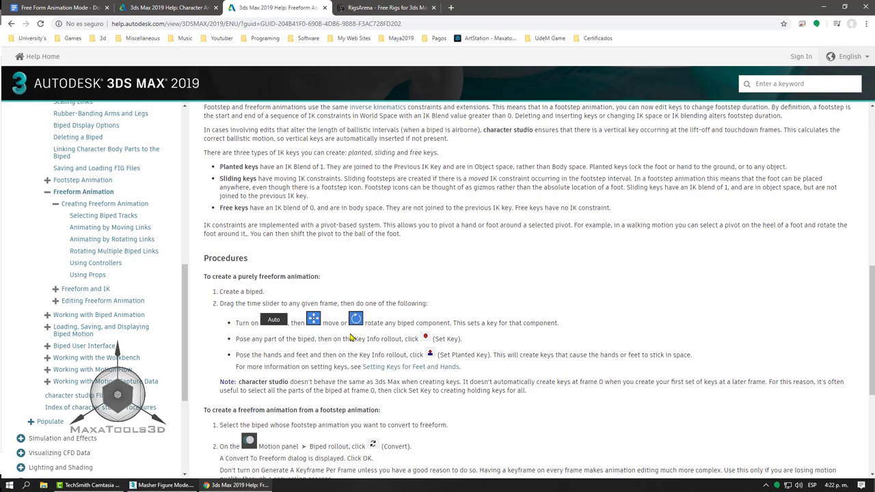
scroll(348, 339, "down", 4)
scroll(351, 329, "up", 5)
scroll(354, 324, "up", 5)
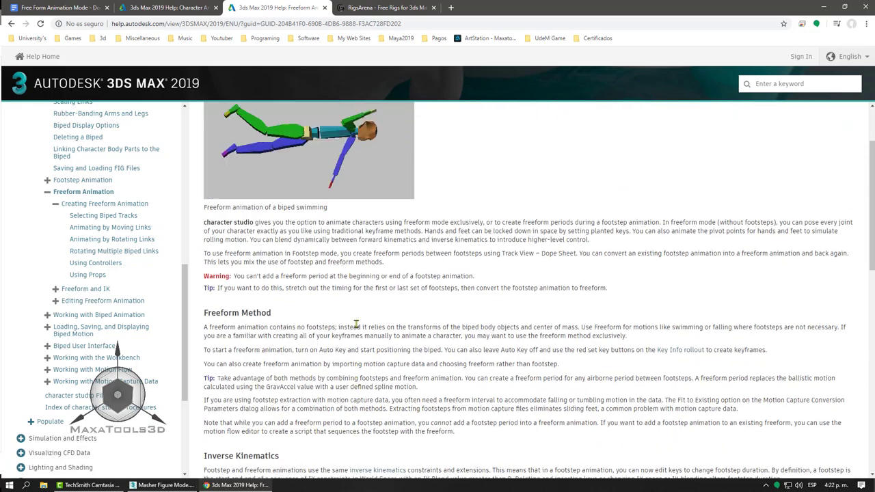
scroll(328, 287, "up", 1)
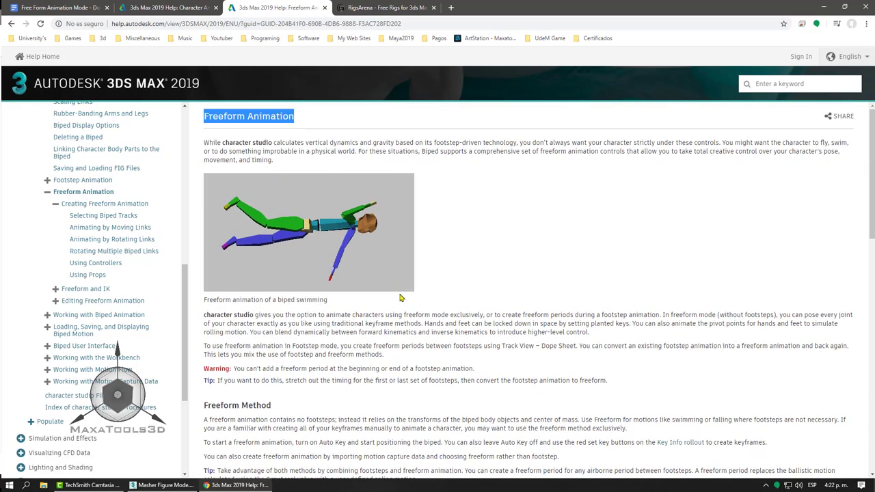
scroll(394, 312, "down", 2)
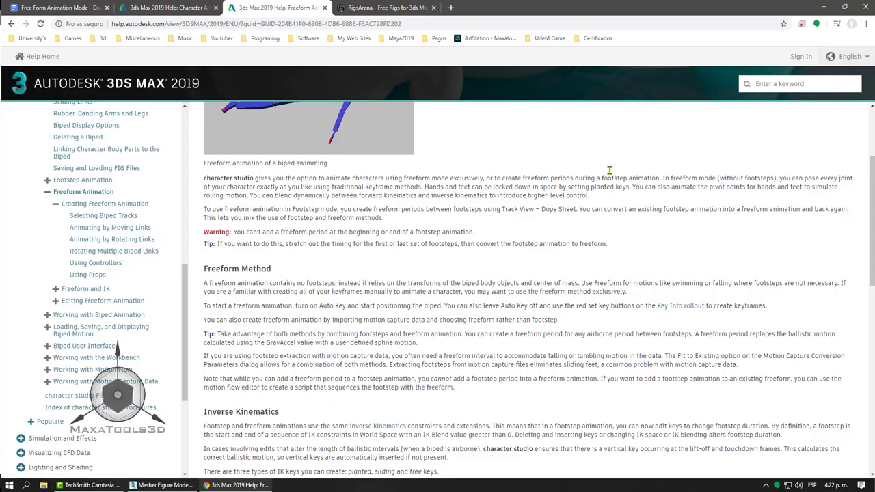
left_click(823, 7)
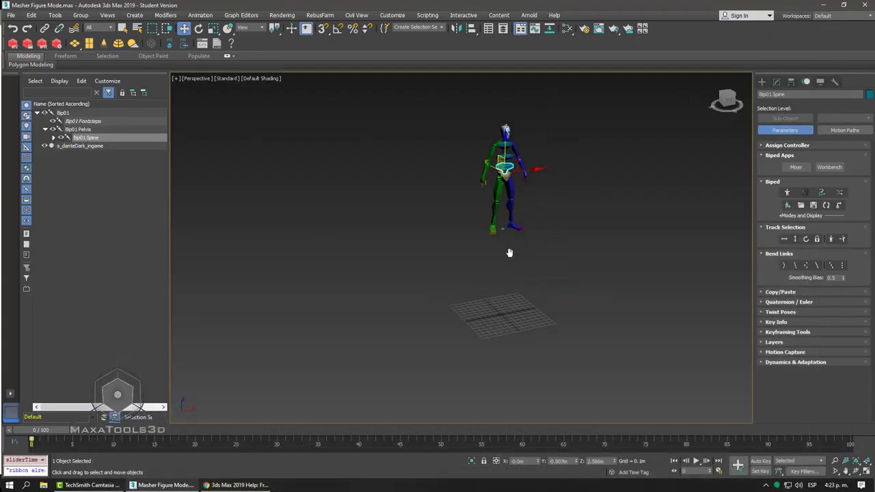
Step: Orbit to a frontal view of the biped and toggle Auto Key on and off
middle_click_drag(509, 253, 495, 268, "alt")
left_click(760, 461)
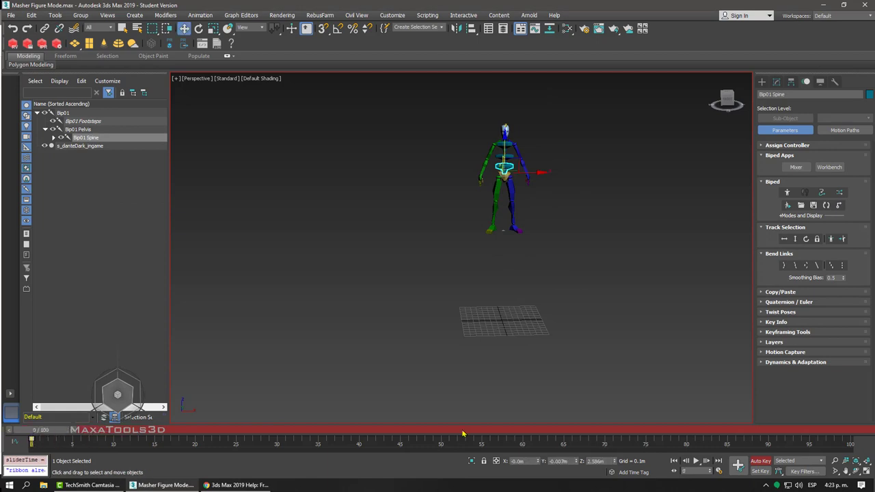
left_click(759, 462)
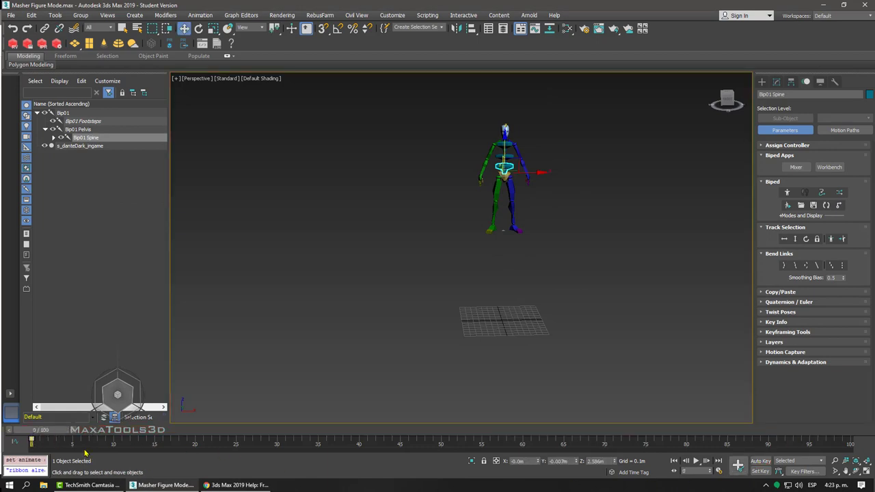
Step: Expand Key Info and Keyframing Tools, then Clear All Animation from the biped
left_click(776, 322)
scroll(779, 273, "down", 1)
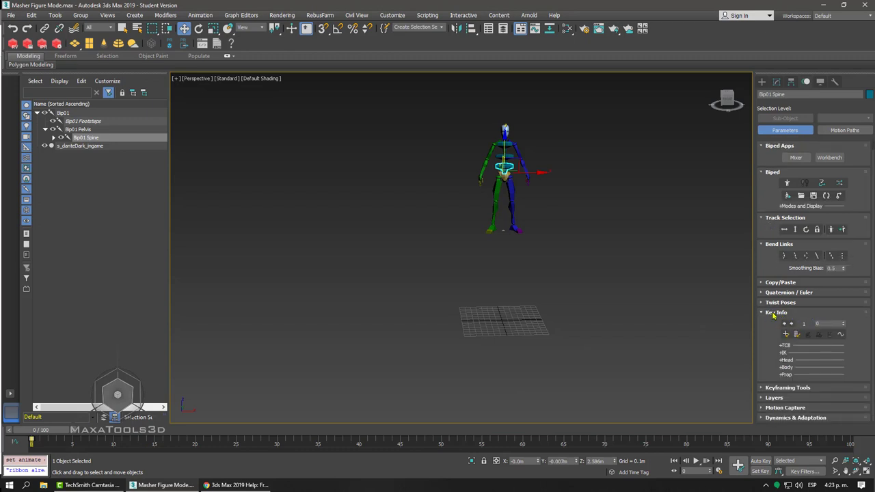
left_click(788, 387)
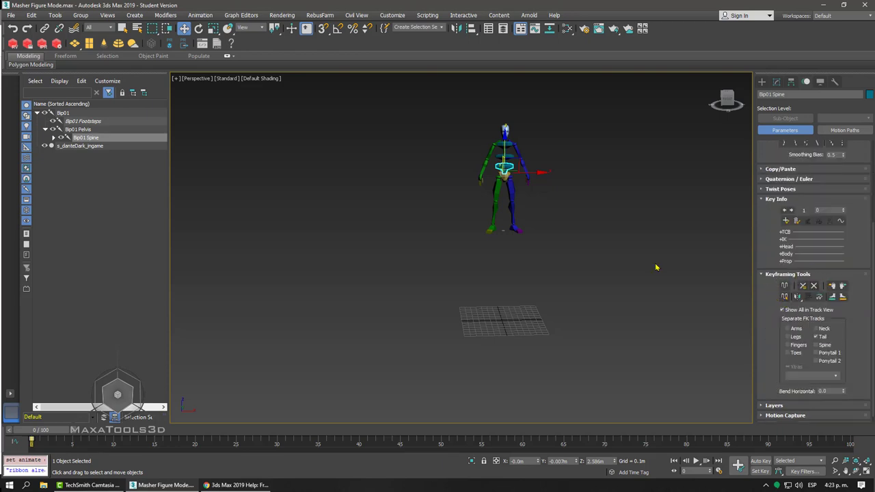
scroll(512, 293, "up", 3)
scroll(506, 291, "up", 3)
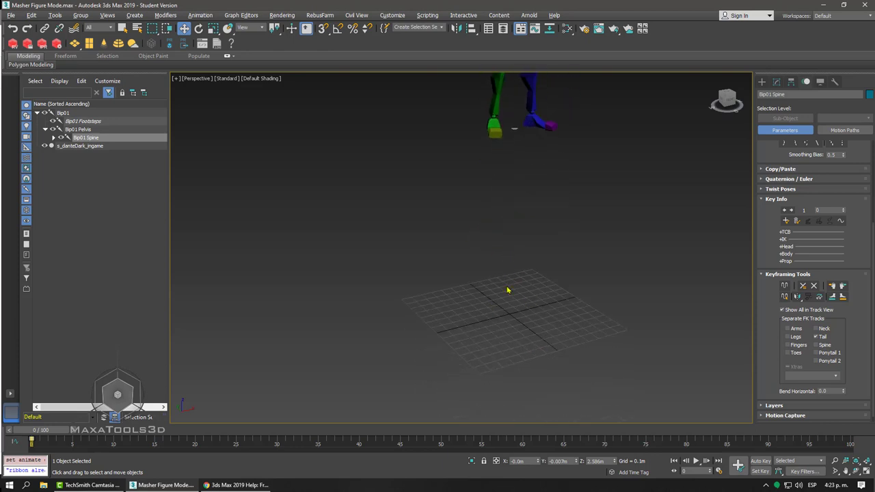
scroll(473, 312, "down", 2)
scroll(486, 321, "down", 3)
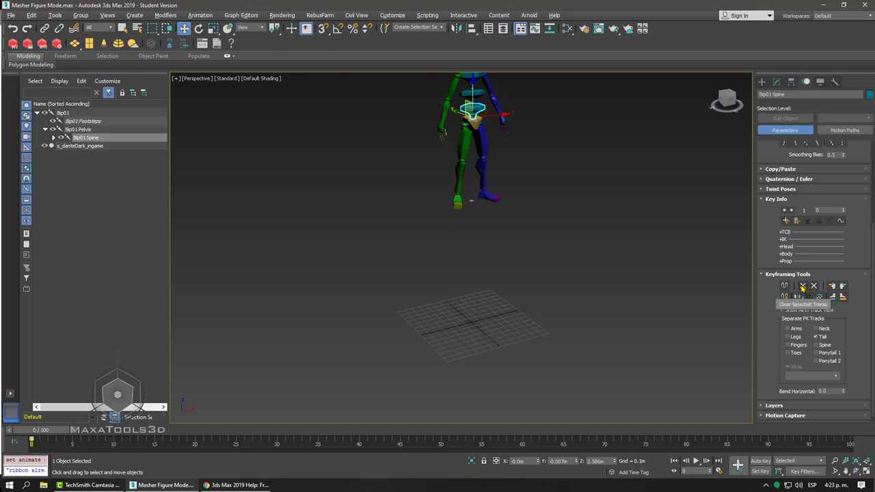
left_click(811, 290)
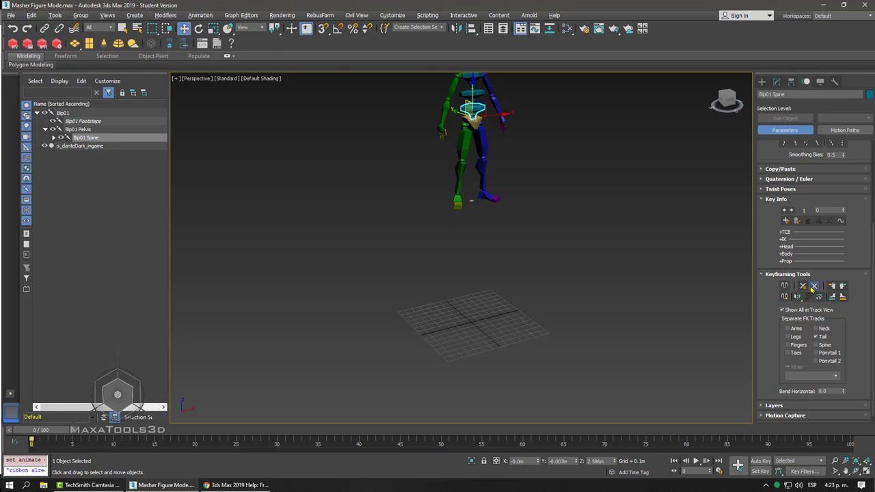
middle_click_drag(580, 294, 685, 260, "alt")
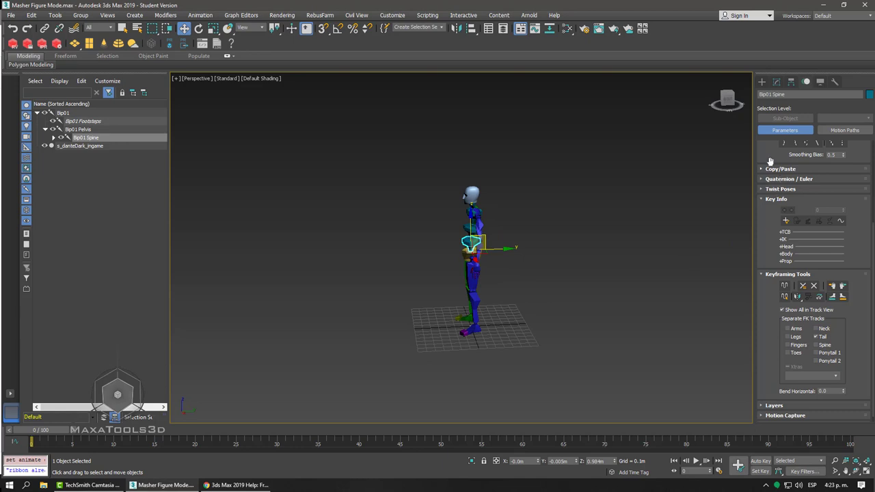
scroll(763, 157, "up", 3)
Step: Toggle Figure Mode off, orbit Bip01 to a three-quarter view, and clear the spine selection
left_click(790, 194)
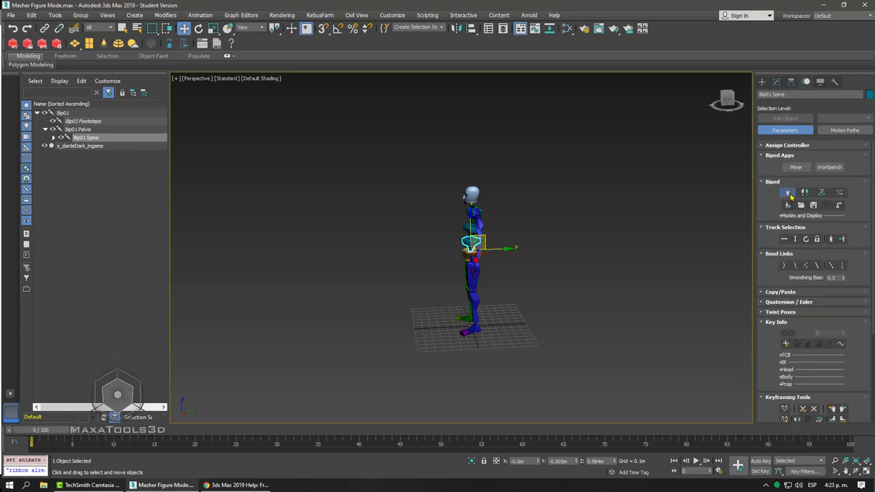
left_click(790, 195)
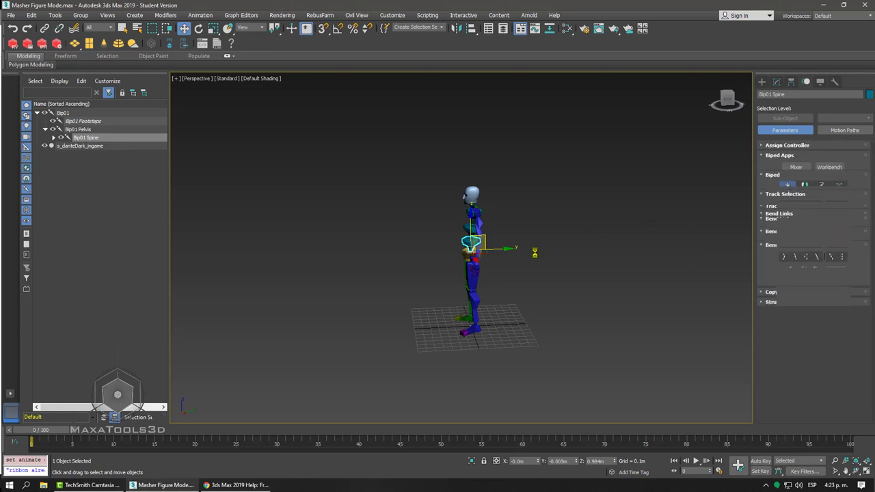
mouse_move(511, 275)
middle_mouse_down("alt")
mouse_move(509, 234)
mouse_move(499, 262)
middle_mouse_up("alt")
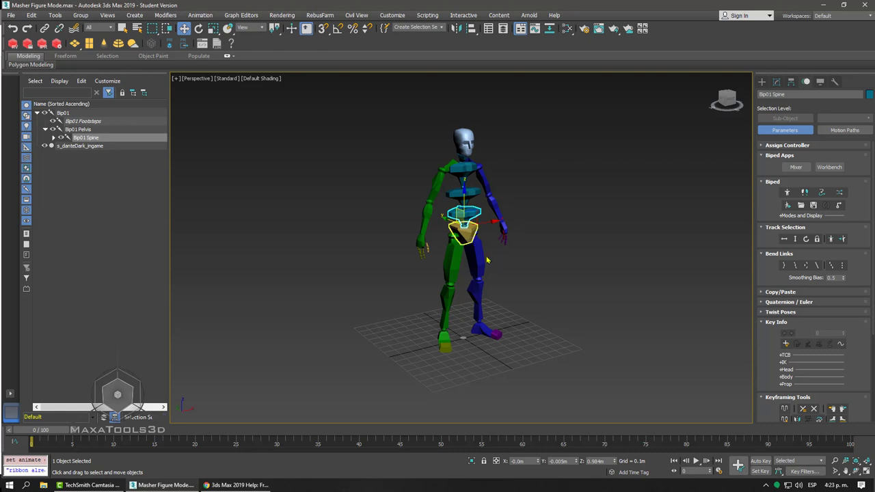
middle_click_drag(519, 237, 549, 231, "alt")
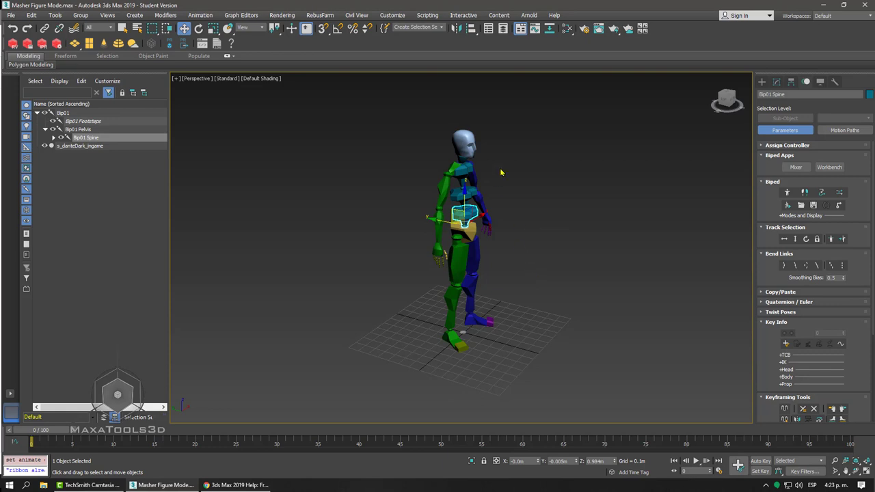
mouse_move(500, 192)
middle_mouse_down("alt")
mouse_move(575, 205)
mouse_move(554, 230)
middle_mouse_up("alt")
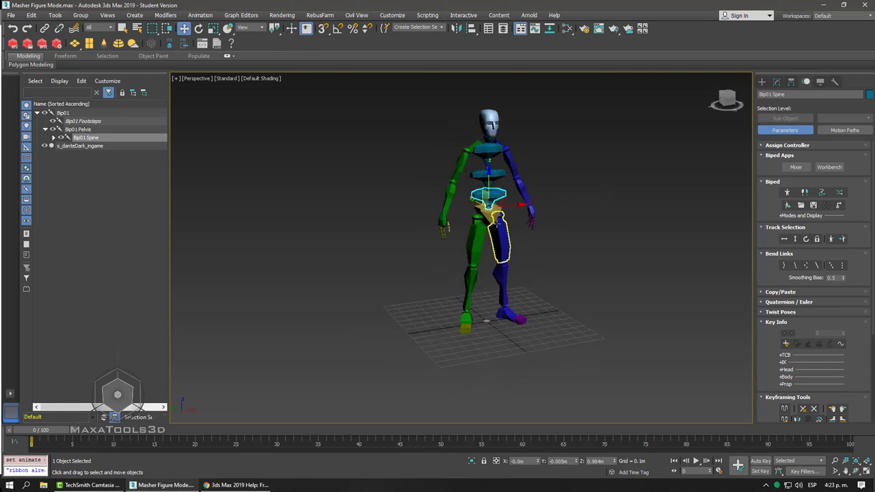
mouse_move(497, 220)
middle_mouse_down("alt")
mouse_move(535, 226)
mouse_move(541, 250)
mouse_move(567, 266)
mouse_move(644, 367)
middle_mouse_up("alt")
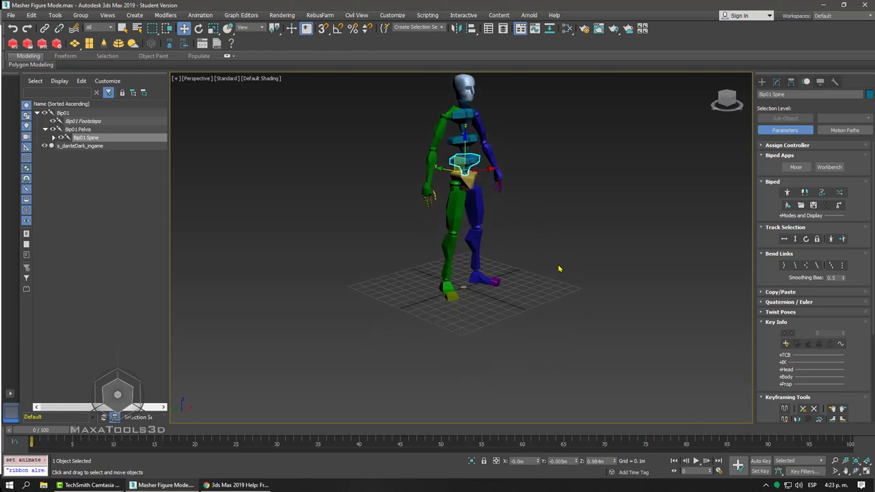
middle_click_drag(558, 268, 559, 300)
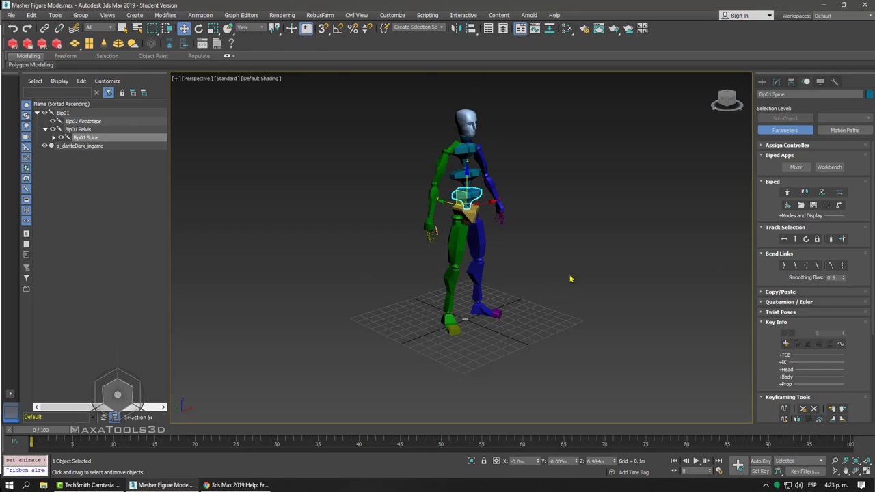
left_click(572, 276)
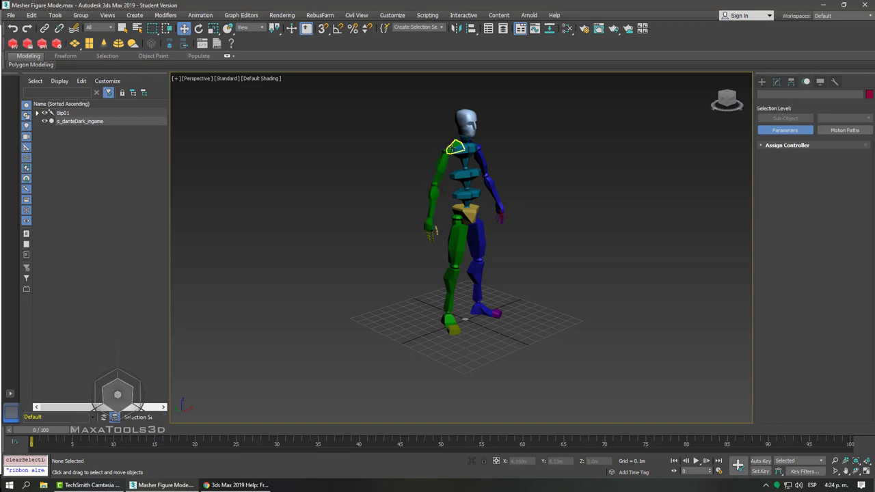
Step: Select Bip01 R Clavicle and set a key for it at frame 40 in Key Info
left_click(456, 146)
scroll(456, 147, "up", 2)
scroll(456, 146, "up", 1)
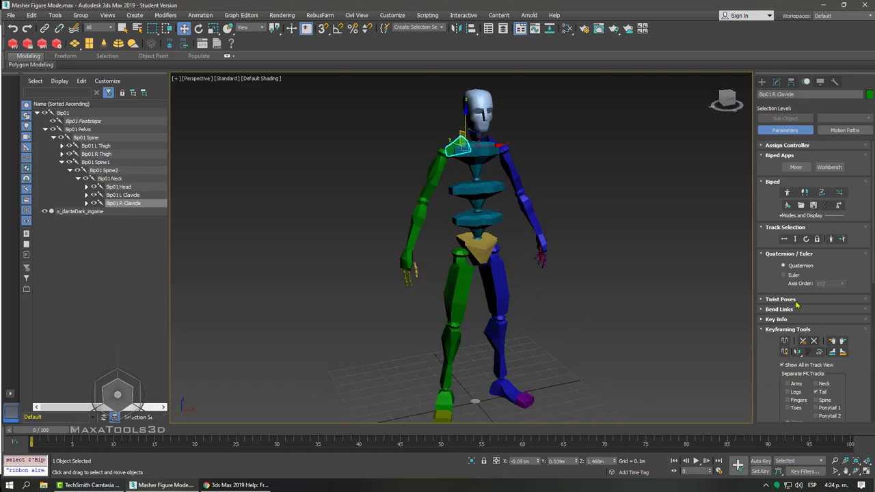
left_click(775, 319)
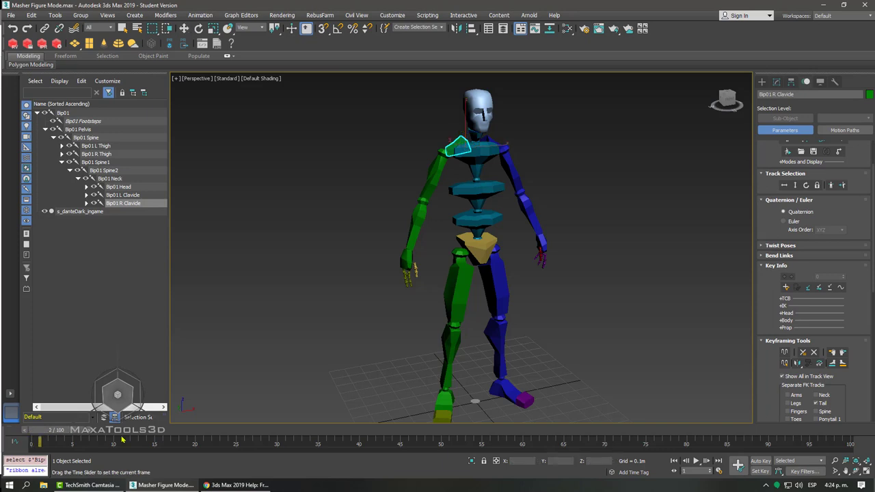
mouse_move(23, 432)
left_mouse_down()
mouse_move(349, 446)
mouse_move(359, 438)
left_mouse_up()
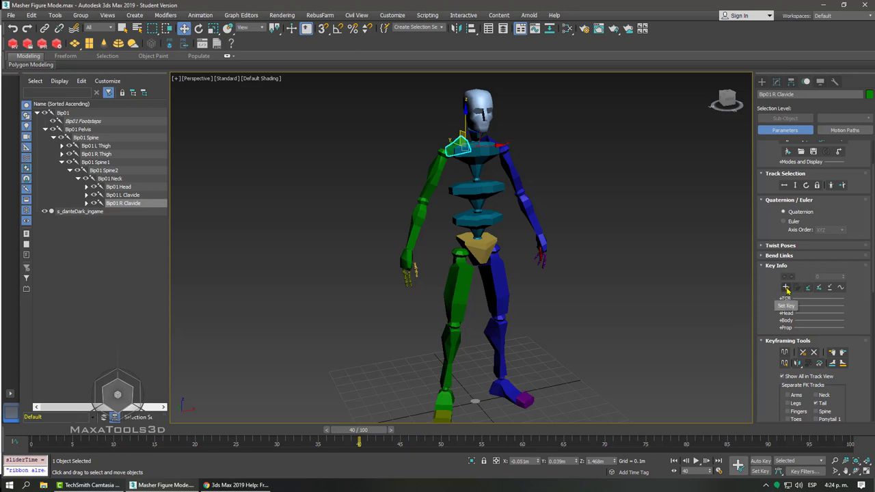
left_click(786, 288)
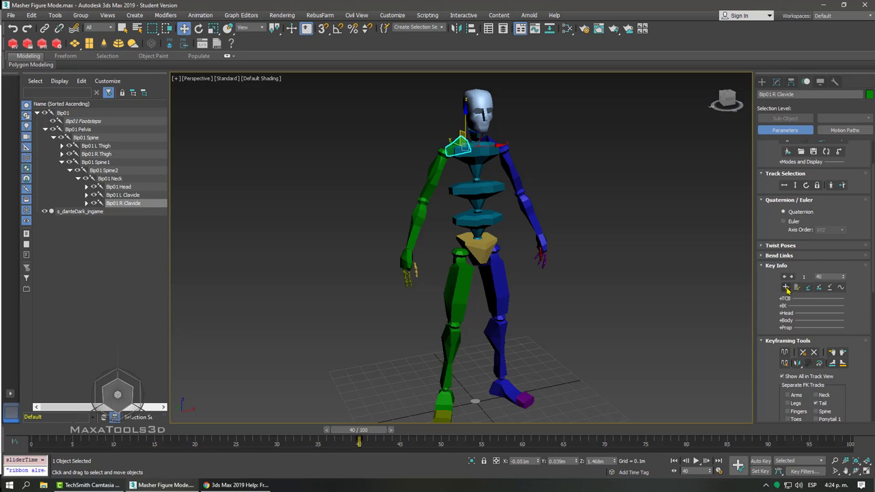
scroll(366, 441, "down", 6)
left_click(361, 440)
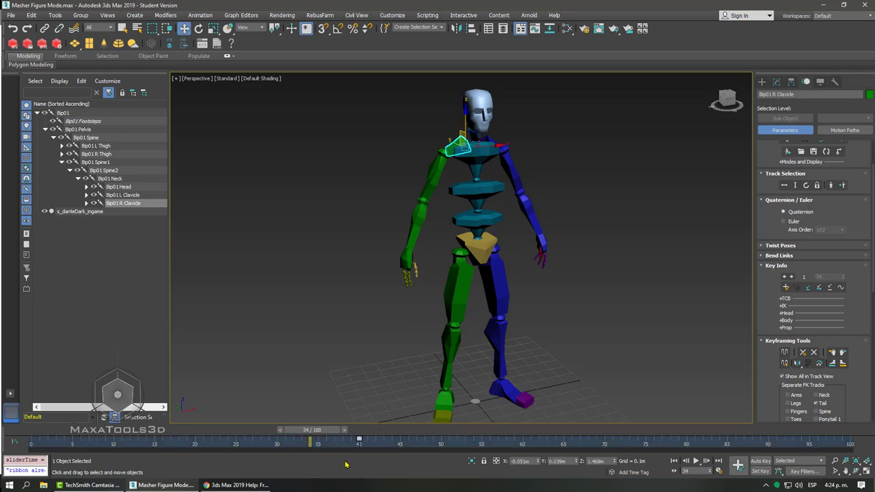
left_click(588, 328)
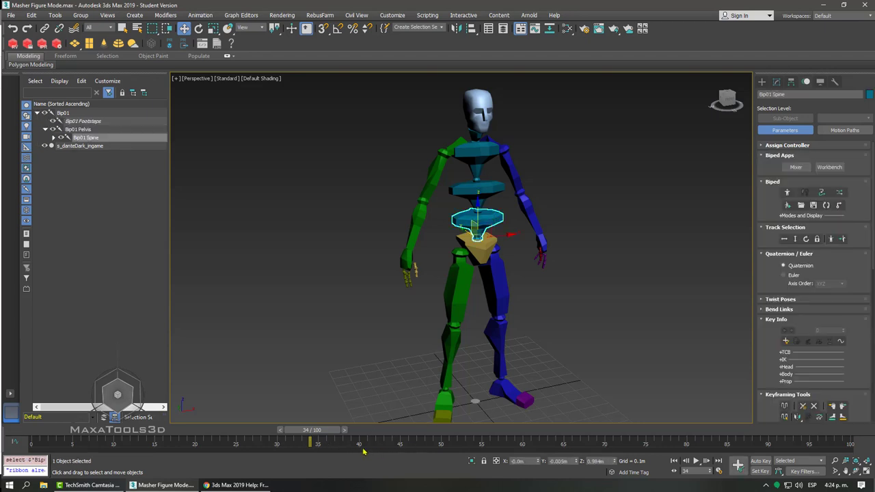
Step: Select in turn the left forearm, then the right hand, forearm, upper arm, clavicle and hand
left_click(532, 210)
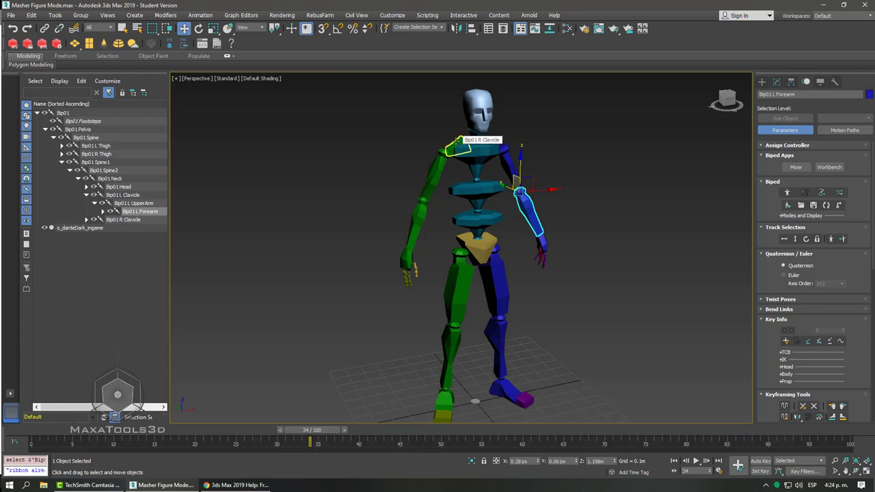
left_click(406, 258)
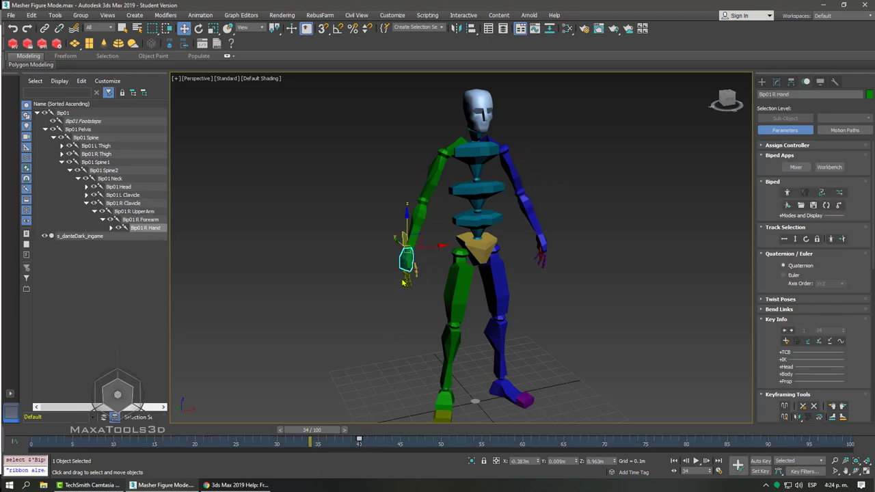
left_click(422, 218)
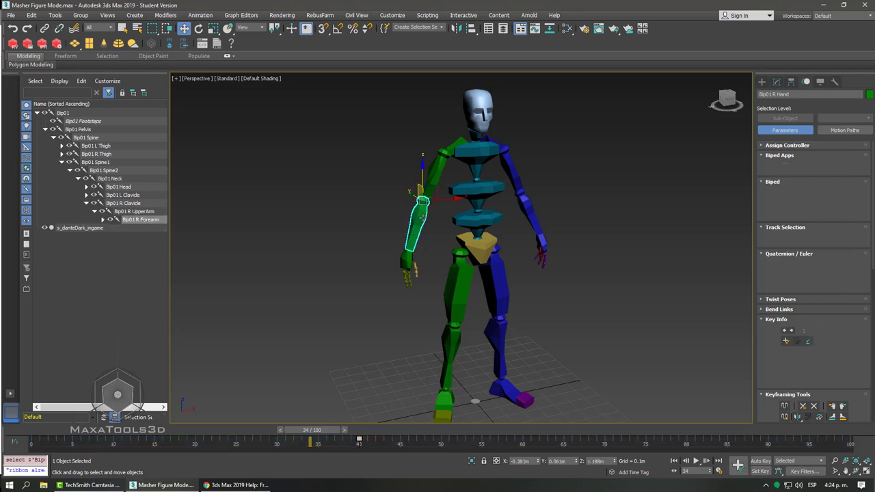
left_click(436, 170)
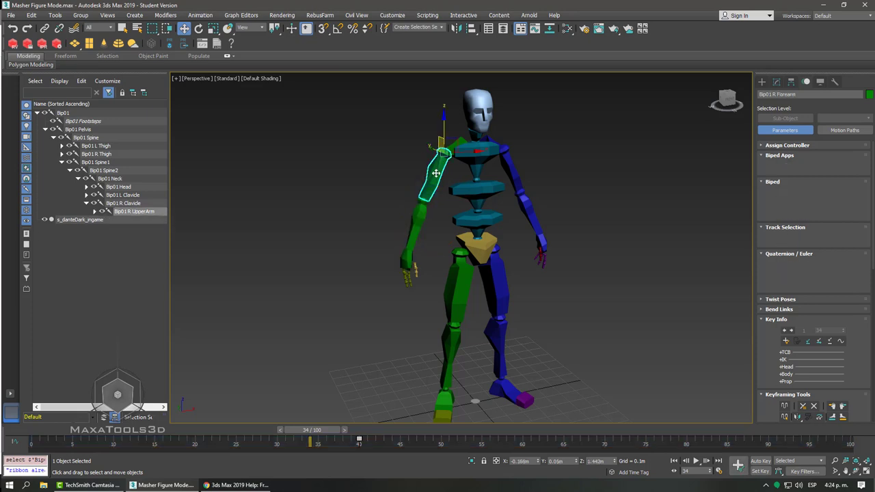
left_click(464, 142)
left_click(406, 253)
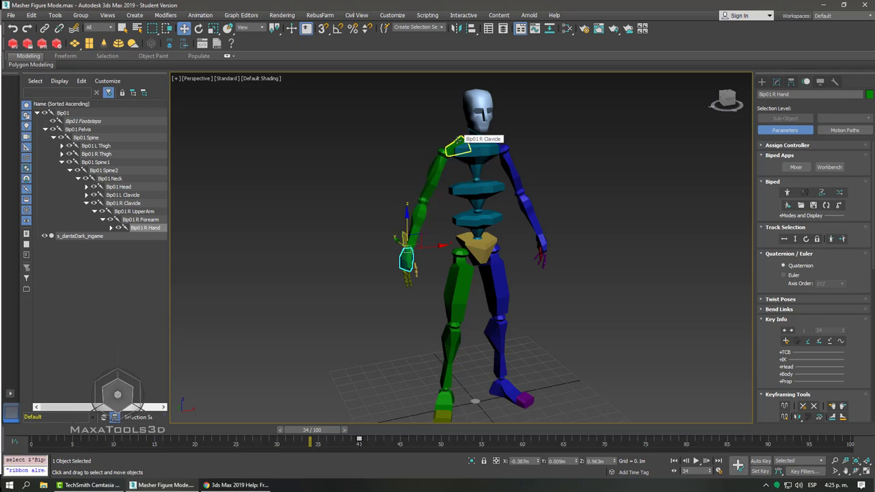
Step: Select the right arm chain, clear it, then pick a single right-hand finger bone
double_click(456, 142)
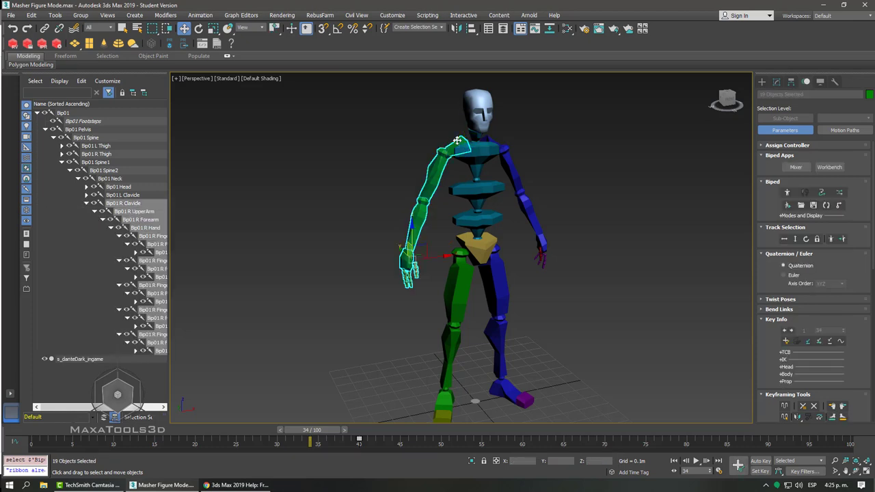
left_click(393, 336)
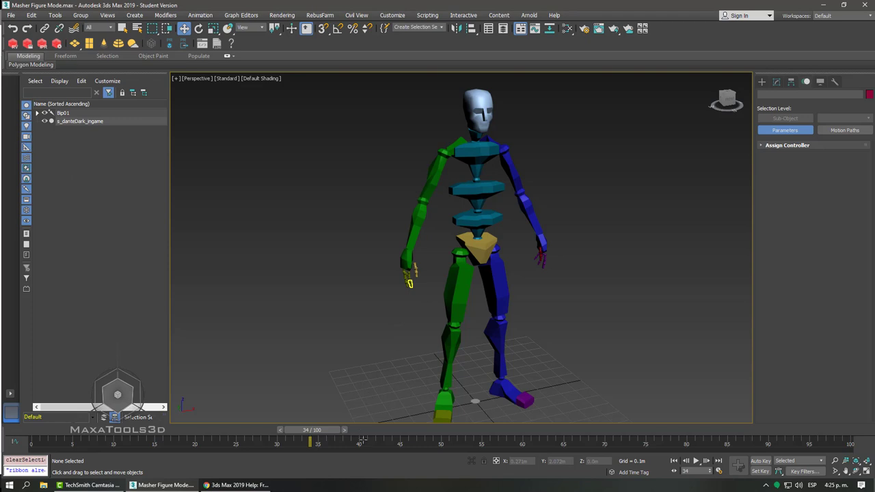
left_click(410, 277)
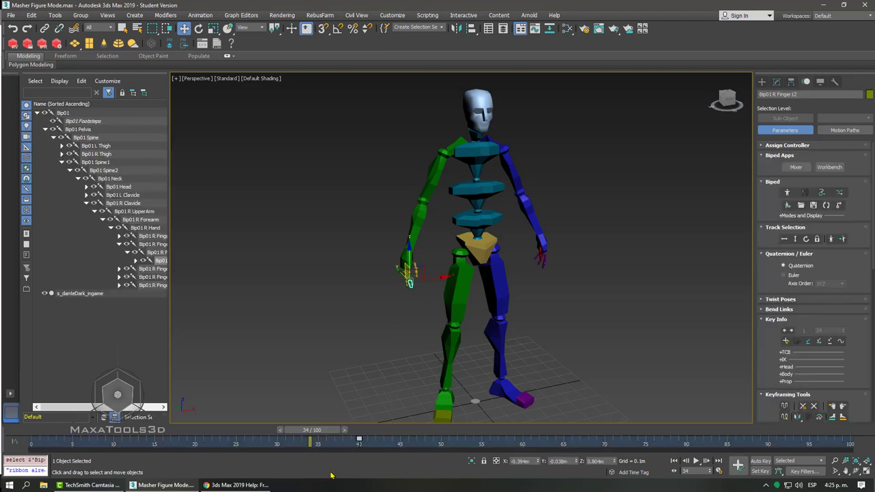
scroll(409, 280, "up", 2)
scroll(372, 304, "up", 3)
scroll(411, 260, "up", 3)
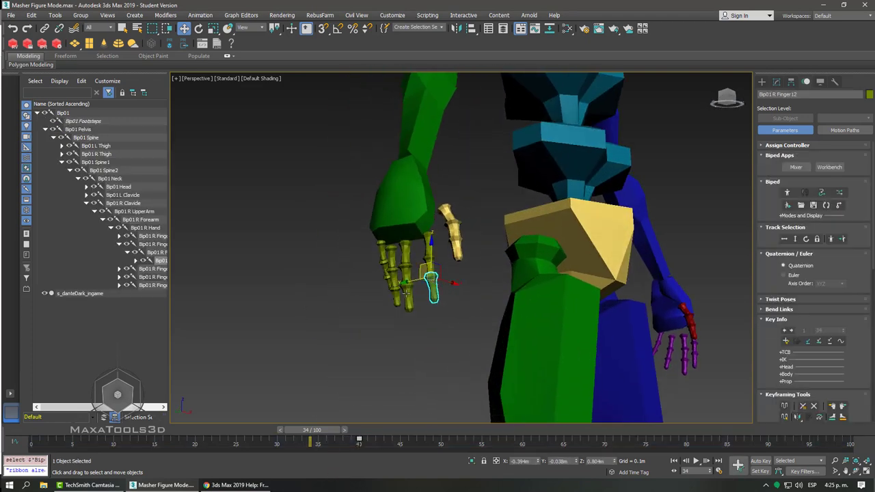
scroll(412, 246, "down", 4)
scroll(396, 248, "down", 3)
scroll(384, 290, "down", 2)
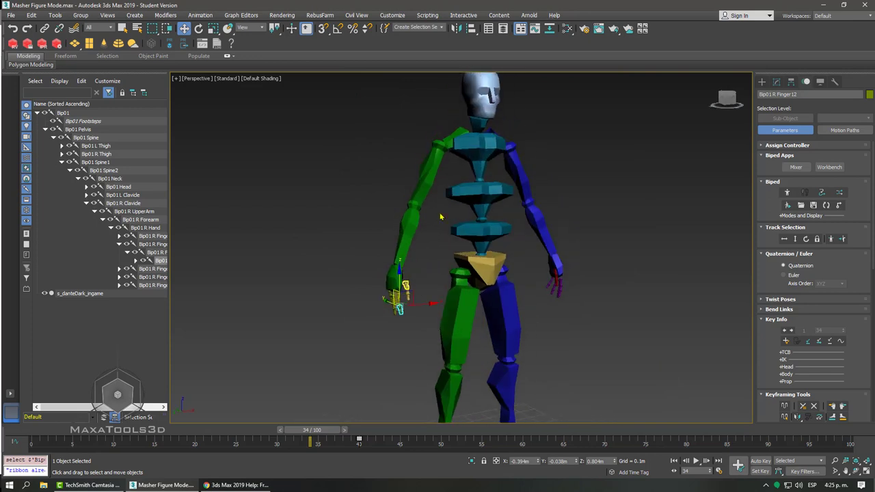
scroll(390, 225, "down", 2)
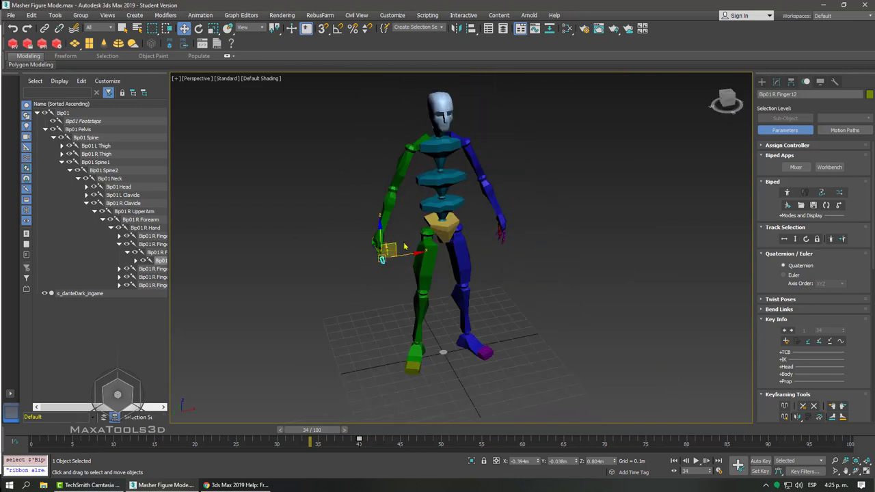
scroll(411, 212, "down", 3)
scroll(422, 208, "up", 4)
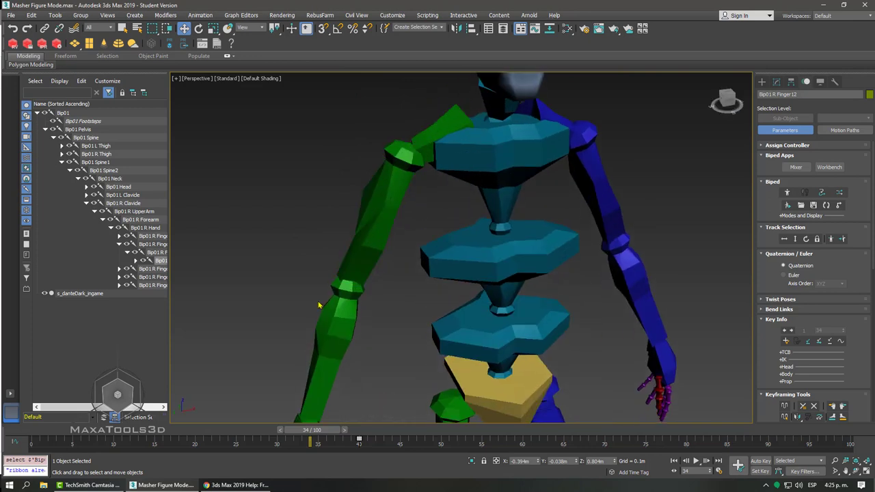
scroll(320, 305, "down", 3)
Step: Frame the biped from near the front, zoomed on the pelvis, and switch to wireframe with F3
middle_click_drag(352, 285, 415, 228)
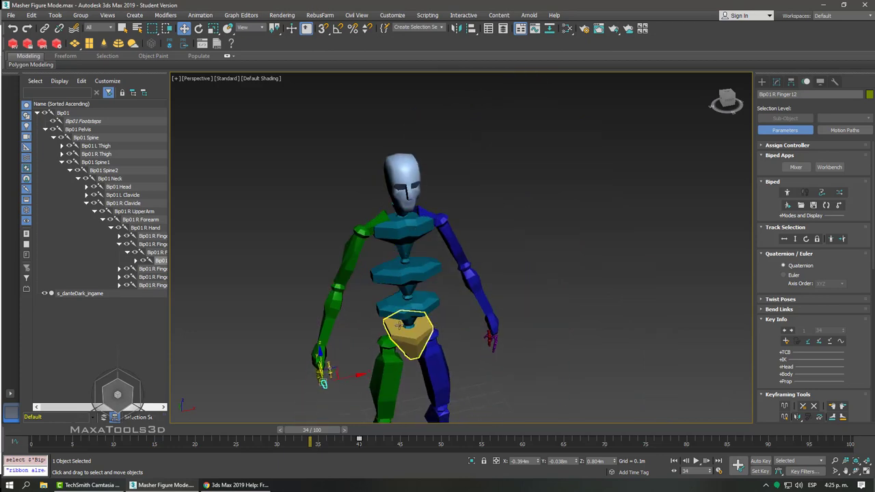
middle_click_drag(399, 263, 418, 186)
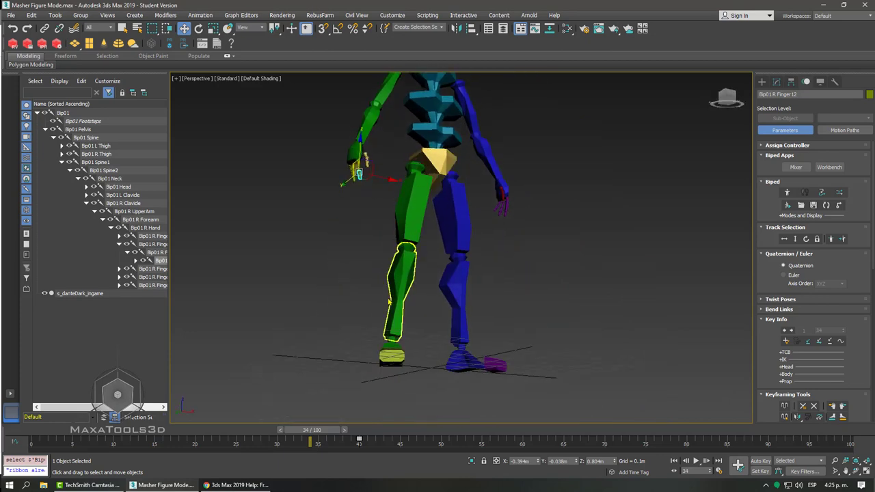
mouse_move(392, 355)
middle_mouse_down("alt")
mouse_move(383, 281)
mouse_move(439, 198)
middle_mouse_up("alt")
scroll(439, 197, "up", 8)
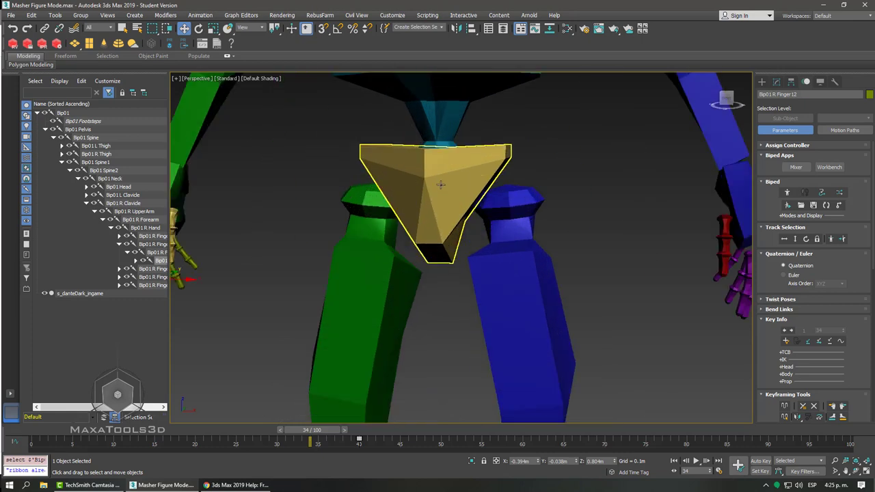
key("F3")
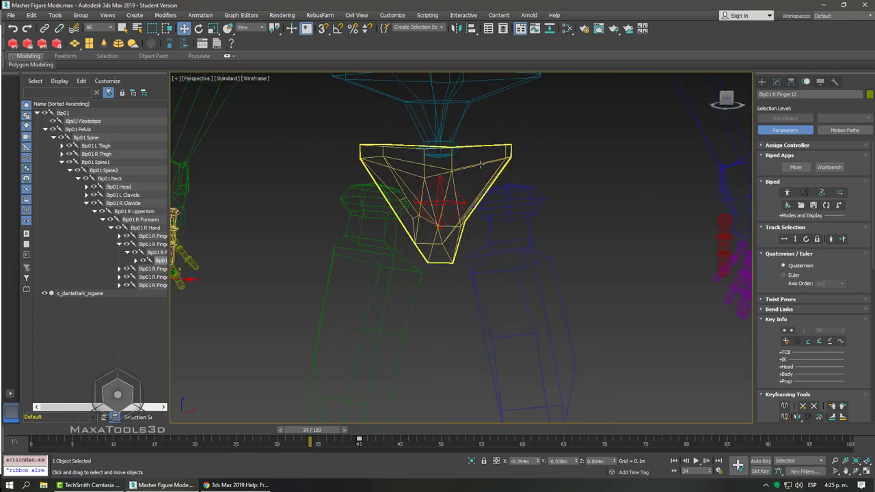
Step: Select the pelvis, then the centre of mass, and return the viewport to shaded with F3
left_click(482, 170)
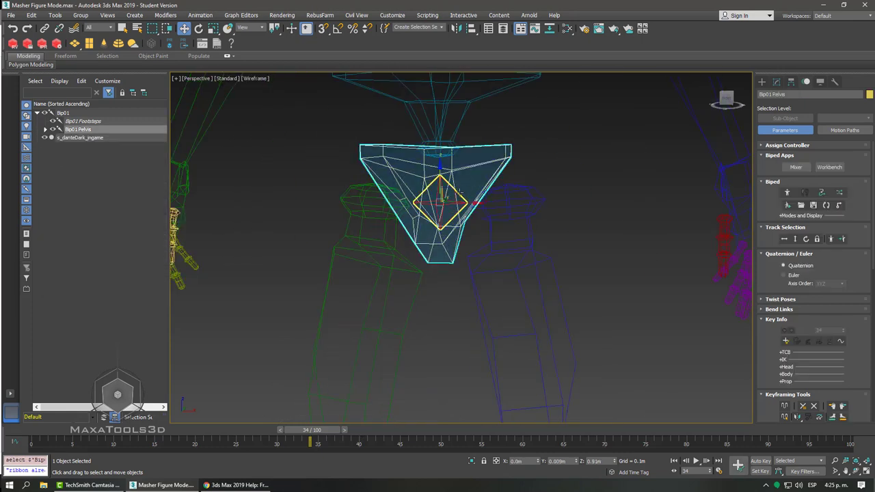
left_click(459, 193)
key("F3")
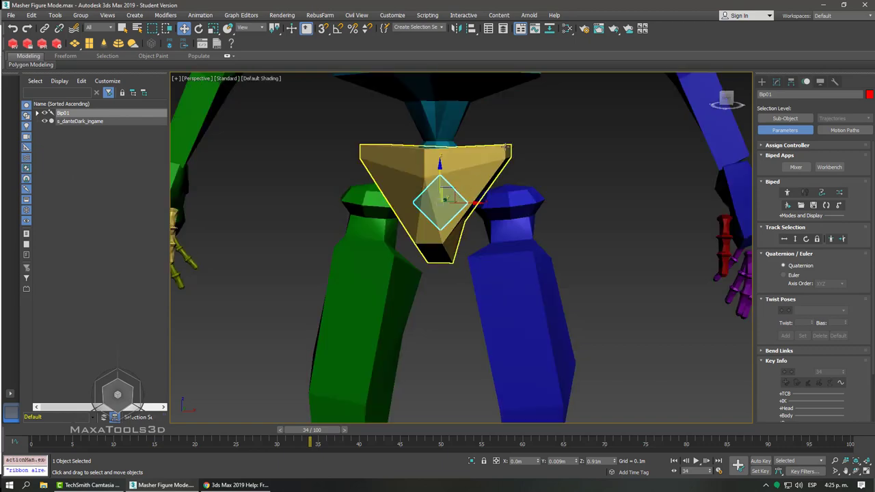
scroll(499, 219, "down", 5)
scroll(493, 205, "down", 1)
scroll(471, 156, "up", 6)
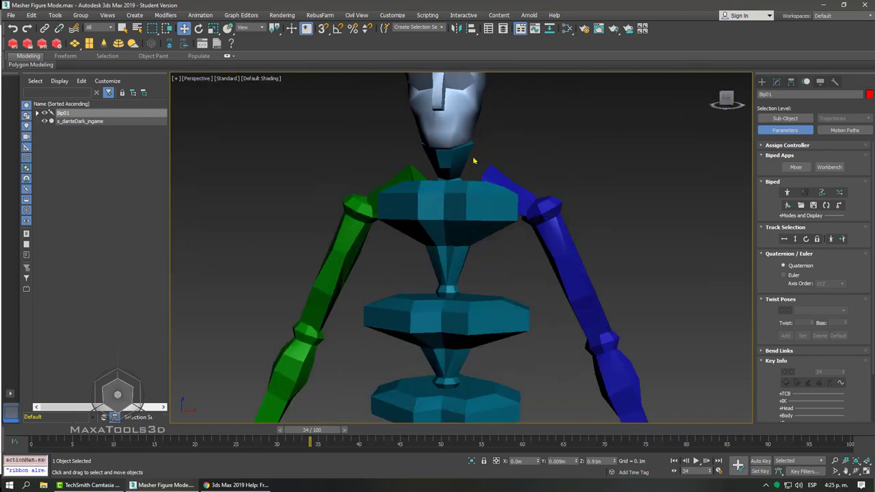
Step: Select the head, toggle Body Vertical and Body Horizontal tracks, then select the right clavicle
left_click(472, 137)
scroll(473, 188, "down", 3)
scroll(473, 188, "down", 3)
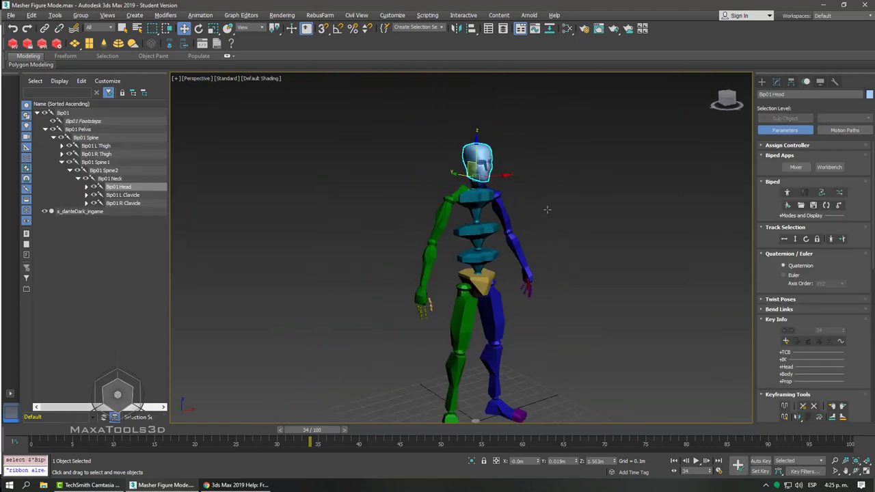
scroll(479, 204, "up", 1)
middle_click_drag(479, 204, 486, 233, "alt")
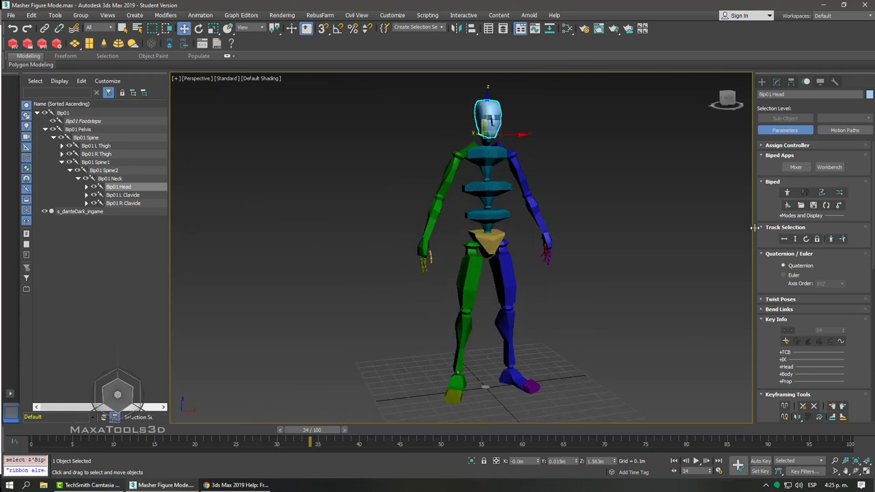
left_click(795, 238)
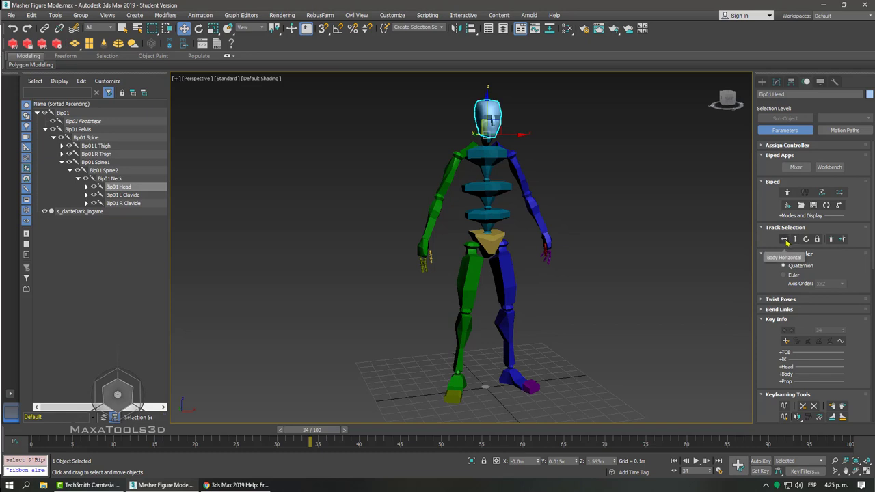
left_click(786, 240)
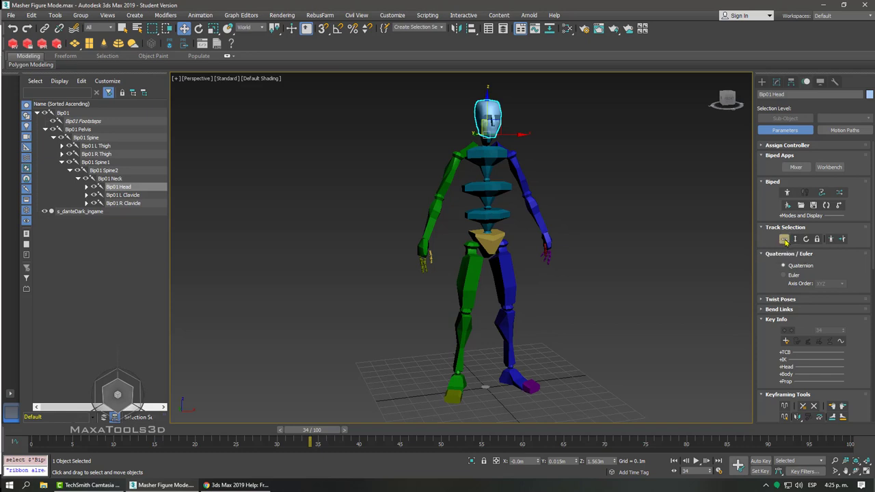
left_click(463, 153)
Step: Select Bip01 R Forearm and remove its keys with Clear Selected Tracks
left_click(469, 146)
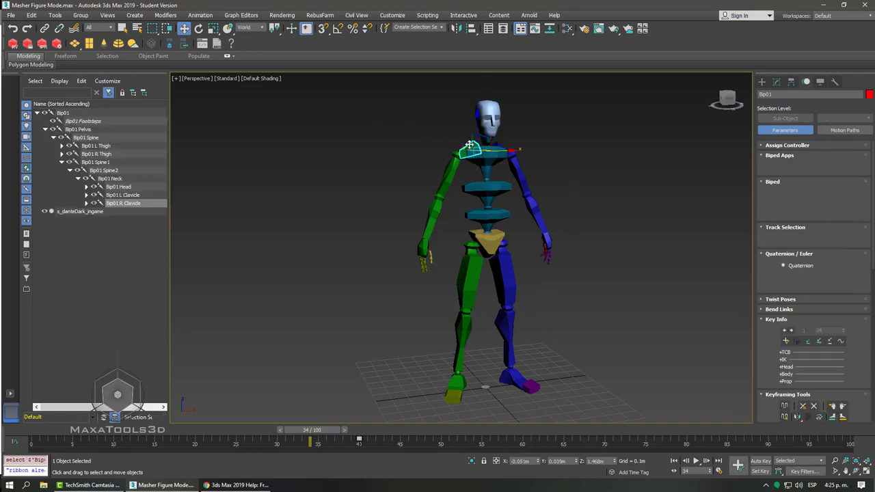
double_click(470, 146)
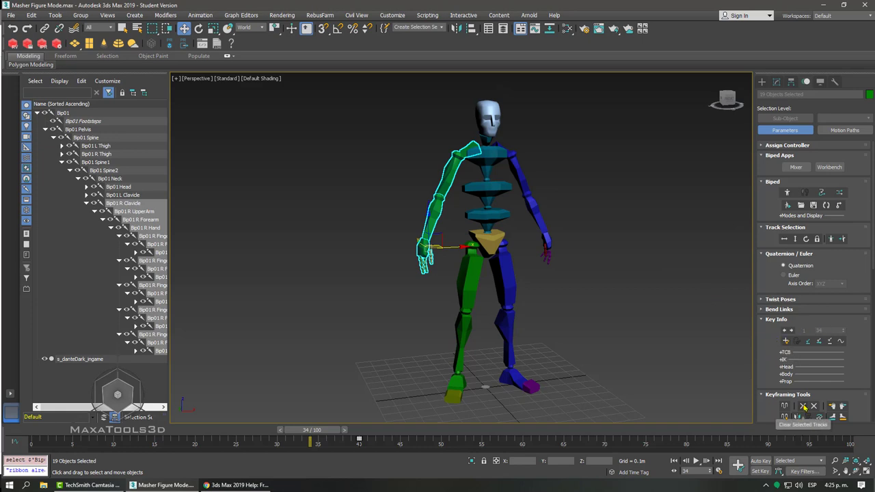
left_click_drag(803, 407, 804, 351)
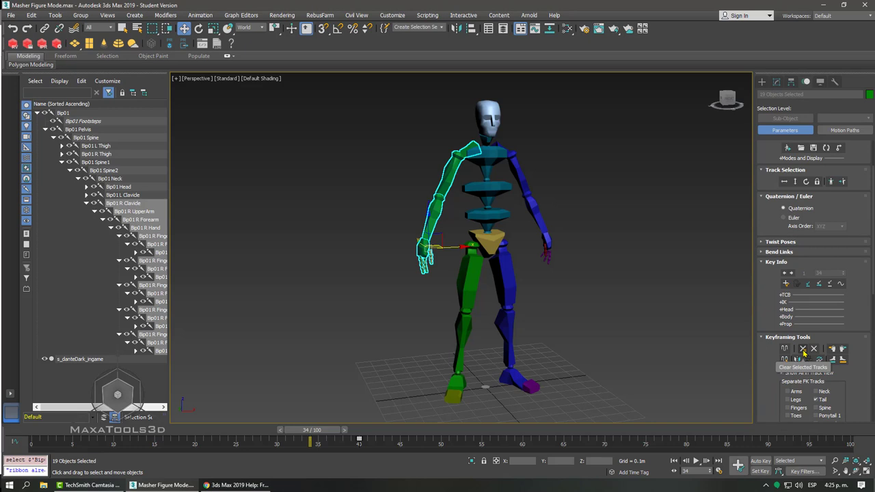
left_click(423, 271)
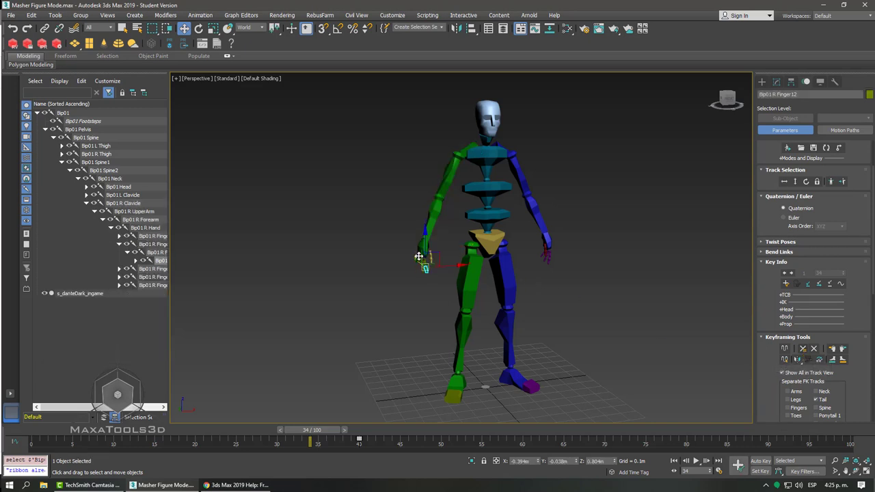
left_click(437, 239)
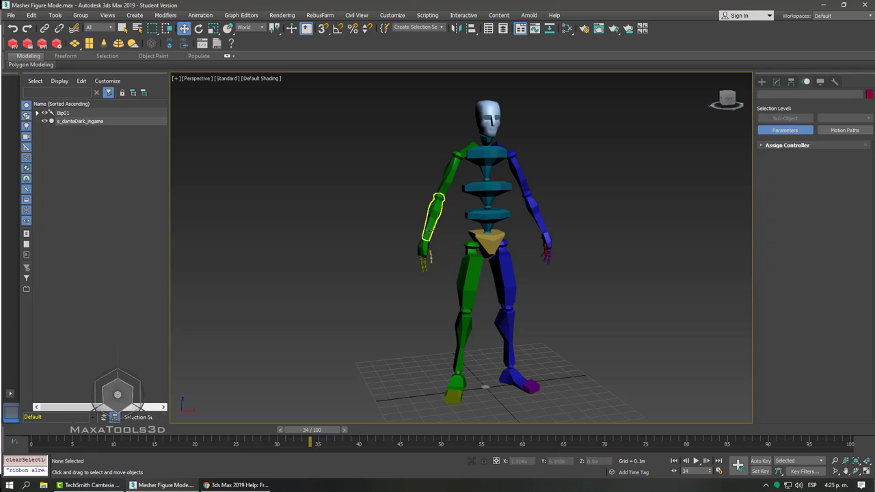
left_click(434, 218)
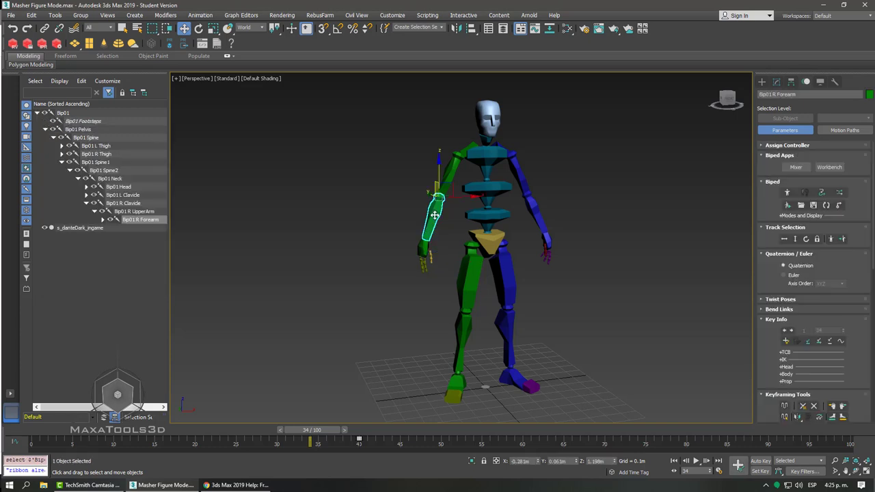
scroll(779, 294, "down", 3)
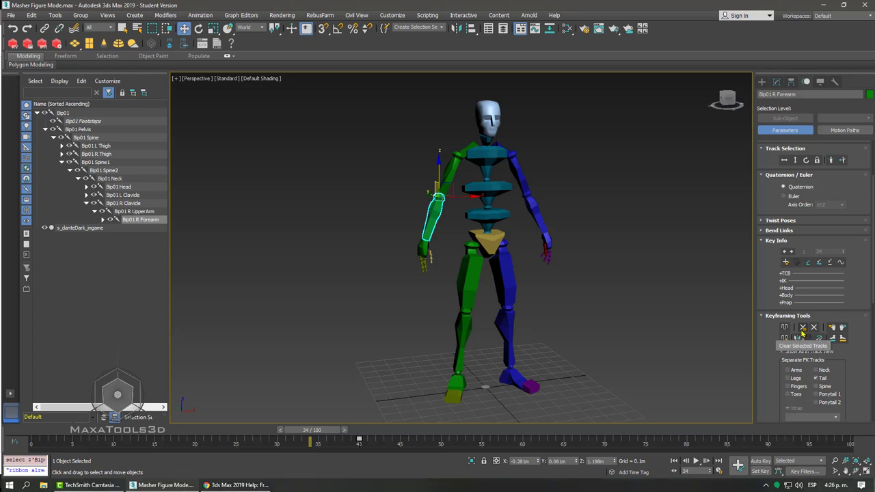
left_click(802, 330)
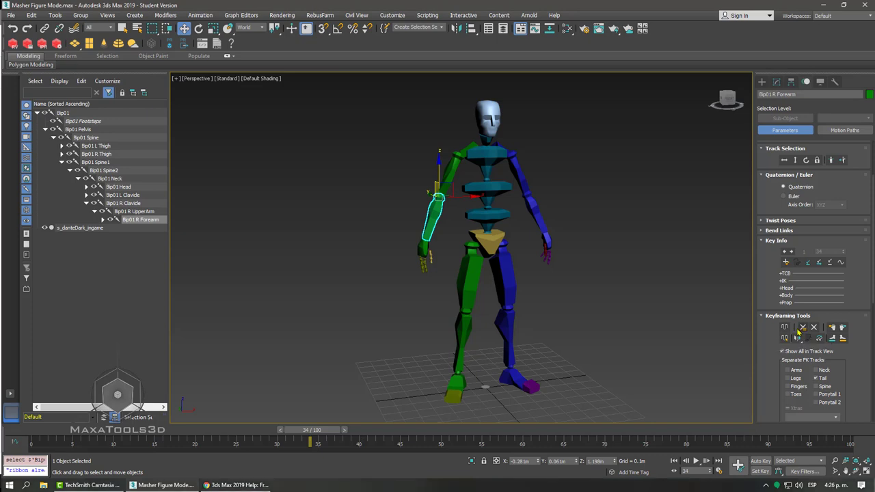
left_click(470, 149)
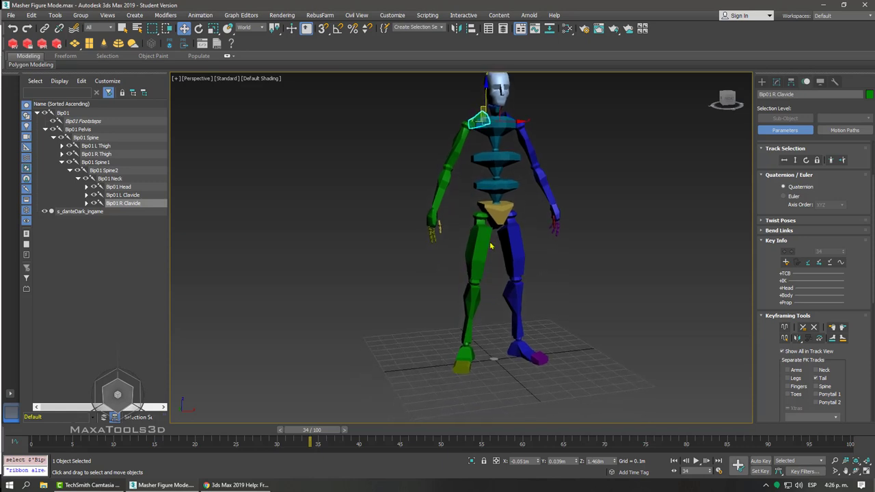
Step: Orbit the Perspective viewport around the biped to check its pose
mouse_move(481, 289)
middle_mouse_down("alt")
mouse_move(548, 245)
mouse_move(479, 260)
middle_mouse_up("alt")
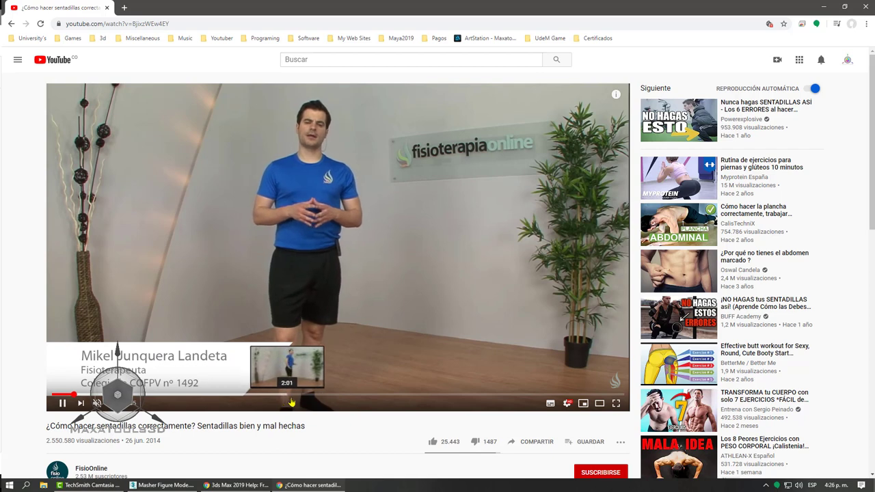
Step: Jump the squat video to 2:44 and pause it on the squat pose
left_click(369, 396)
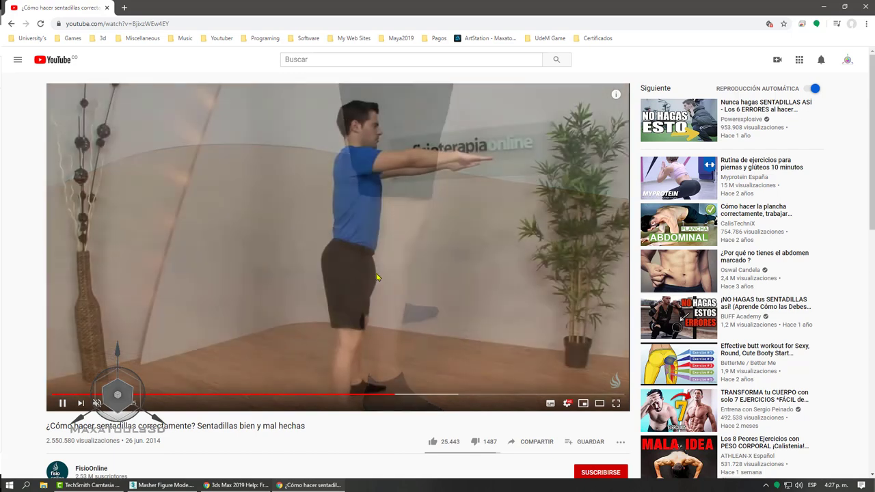
left_click(411, 292)
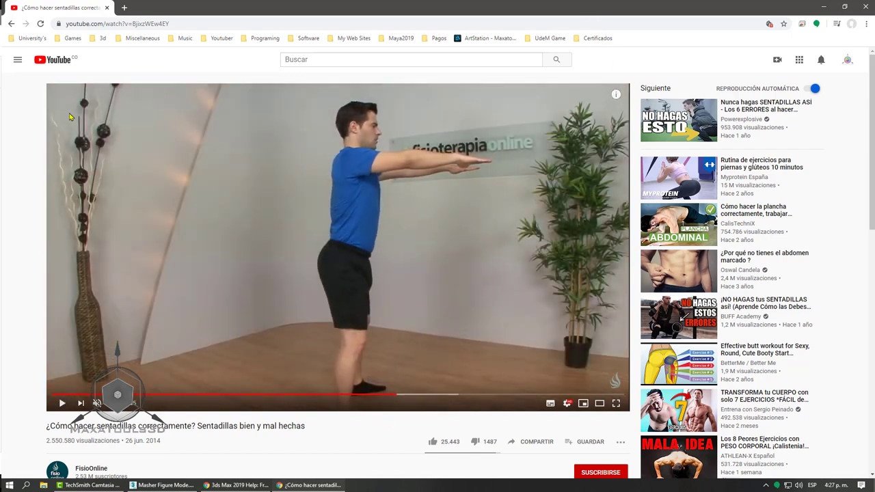
left_click_drag(43, 15, 243, 485)
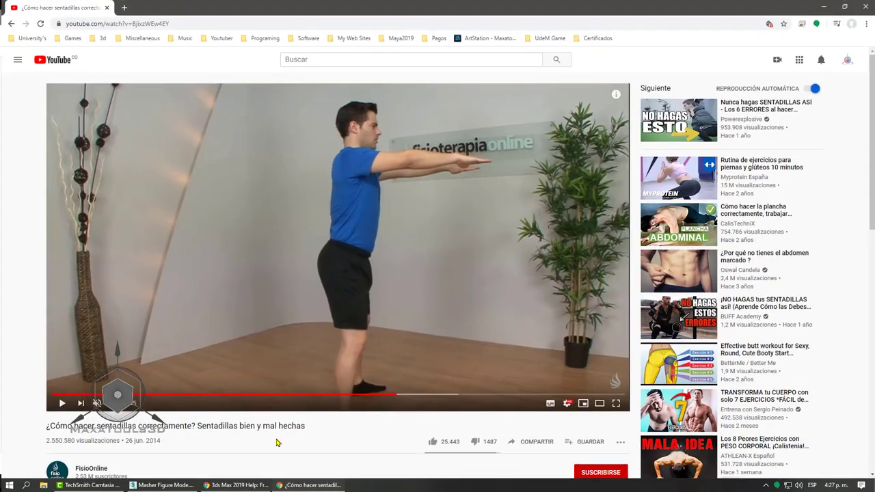
left_click(239, 484)
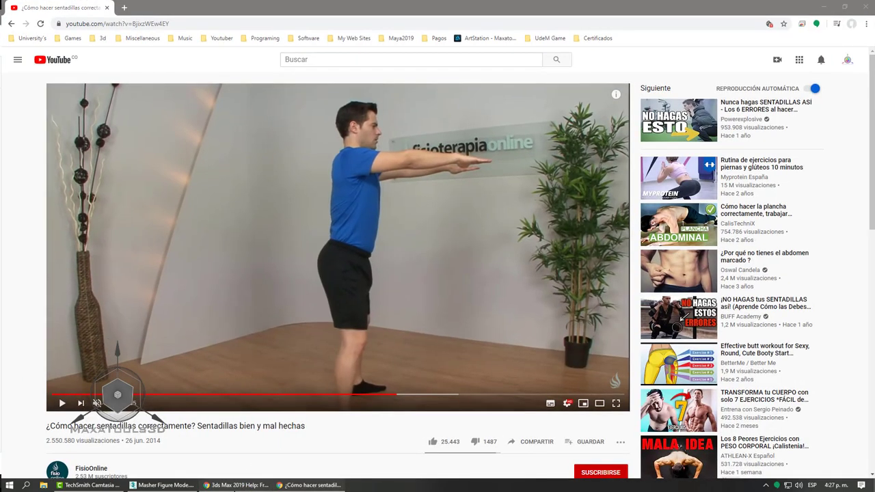
Step: Move the YouTube tab into the help Chrome window, maximize it, and return to 3ds Max
double_click(521, 14)
left_click_drag(62, 7, 536, 52)
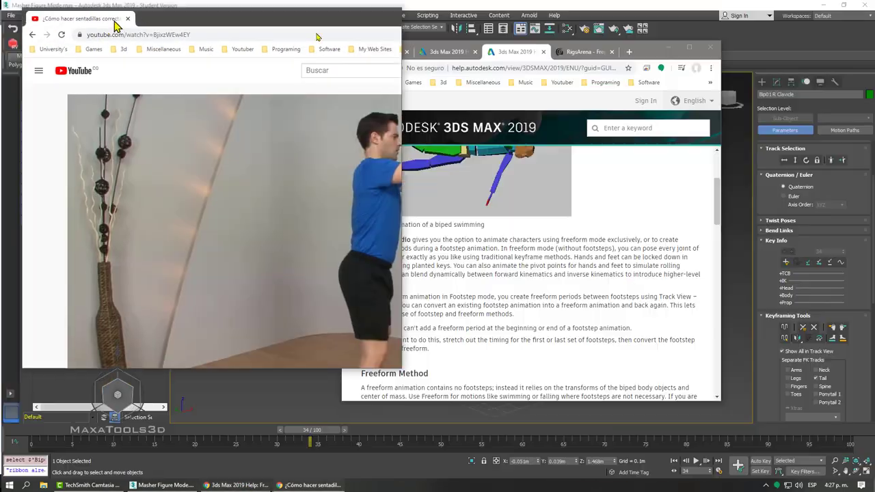
left_click(690, 47)
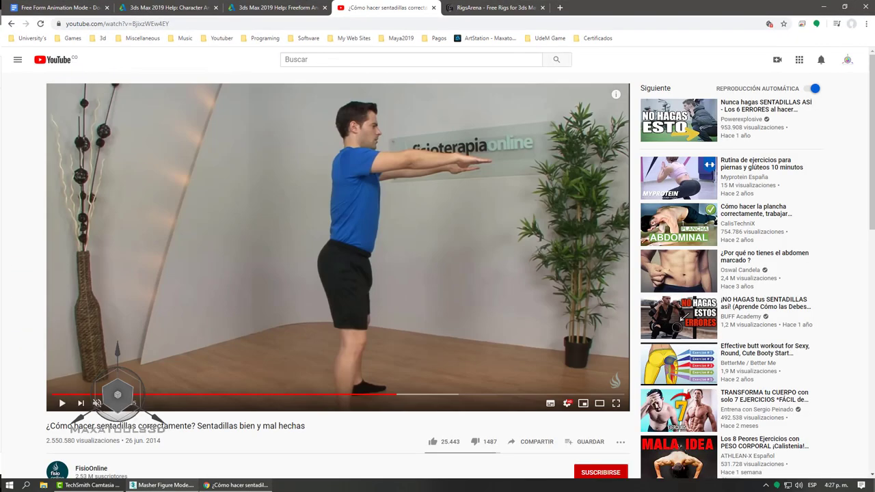
left_click(166, 485)
Step: Select the biped's centre of mass, briefly checking it in wireframe before returning to shaded
scroll(505, 197, "up", 2)
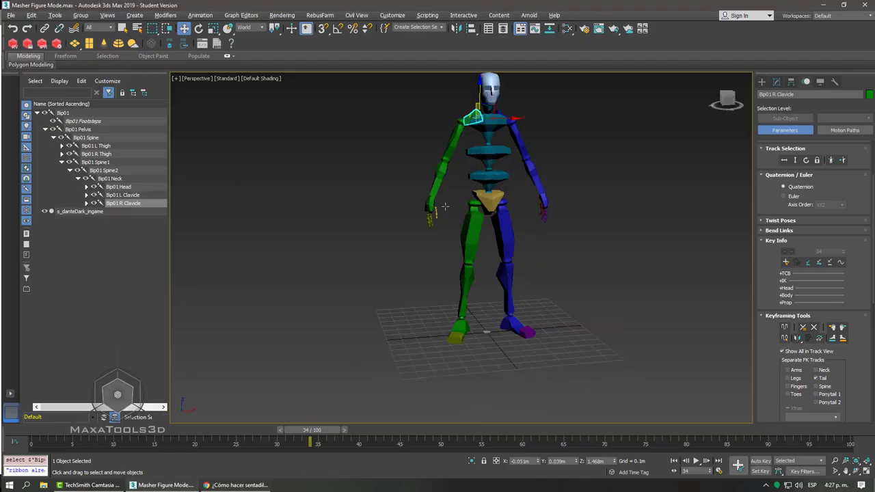
scroll(547, 219, "up", 2)
left_click(588, 244)
scroll(478, 195, "up", 2)
scroll(495, 199, "down", 3)
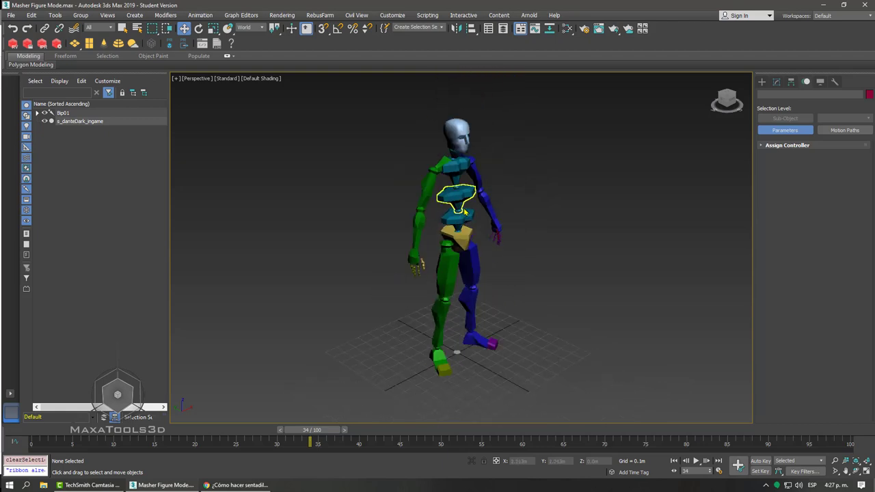
scroll(482, 219, "up", 3)
scroll(473, 236, "up", 1)
scroll(473, 236, "down", 1)
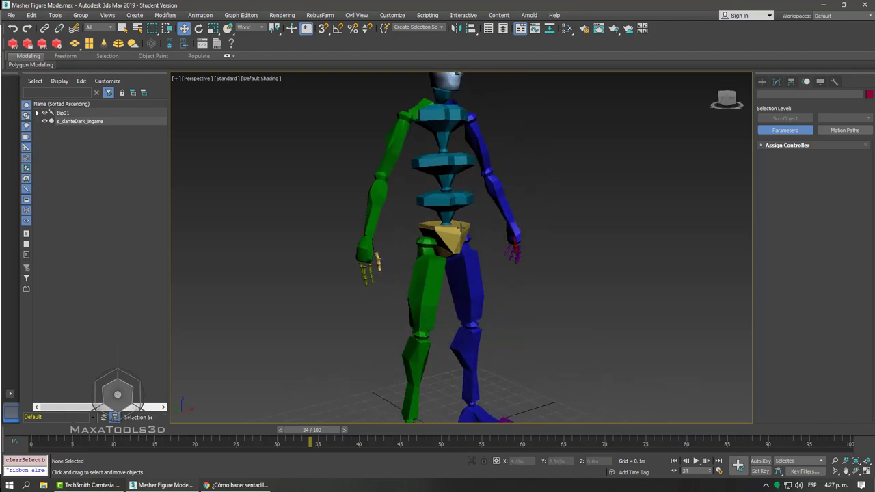
key("F3")
scroll(472, 233, "up", 2)
scroll(471, 227, "up", 3)
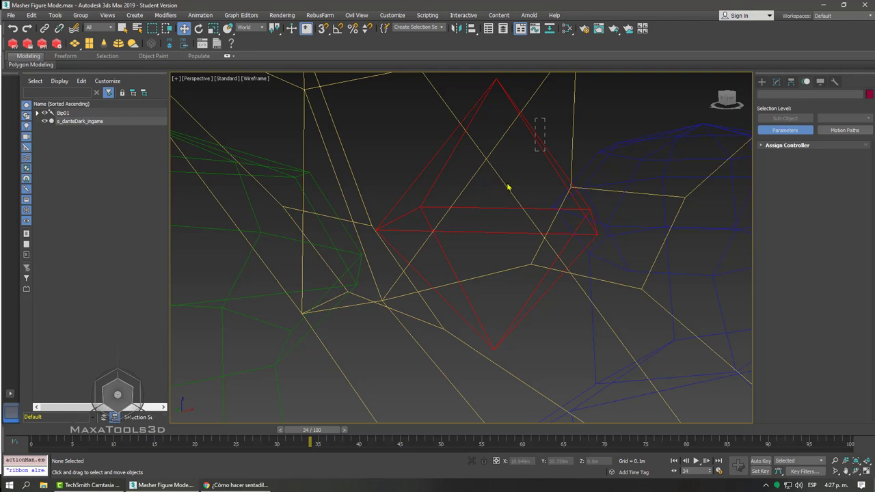
left_click(514, 162)
scroll(505, 184, "down", 1)
scroll(492, 199, "down", 3)
scroll(482, 209, "down", 3)
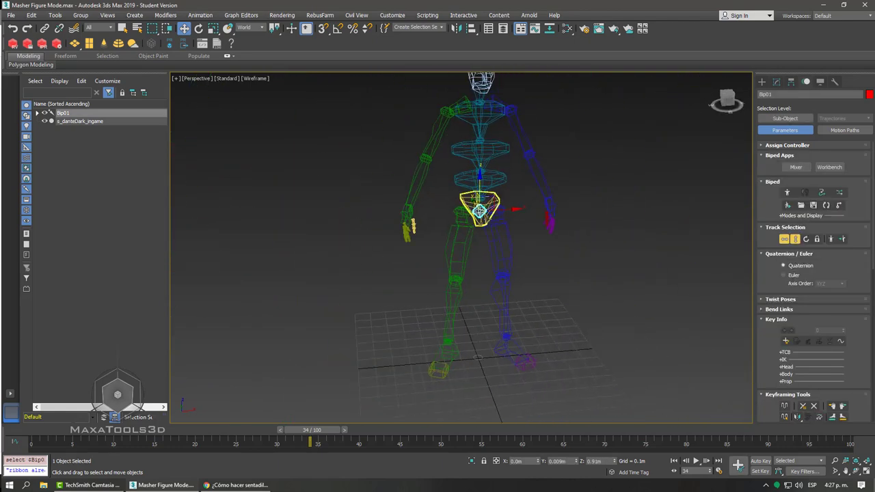
key("F3")
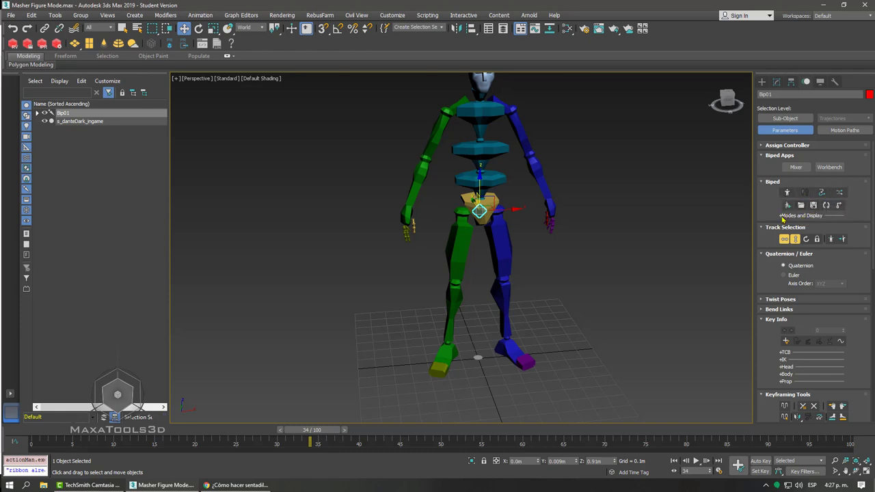
Step: Set the Biped display to Bones from the Modes and Display flyout
left_click(782, 217)
left_click(782, 218)
left_click(782, 218)
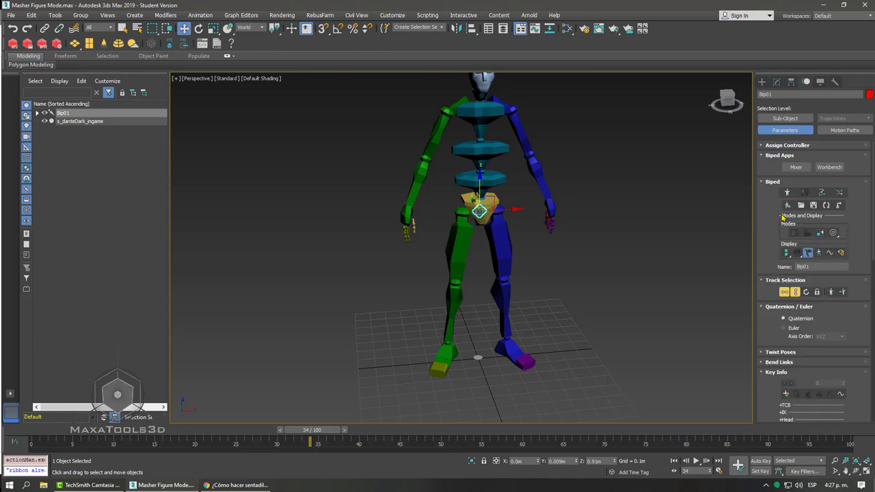
left_click(783, 217)
left_click(783, 217)
left_click(787, 253)
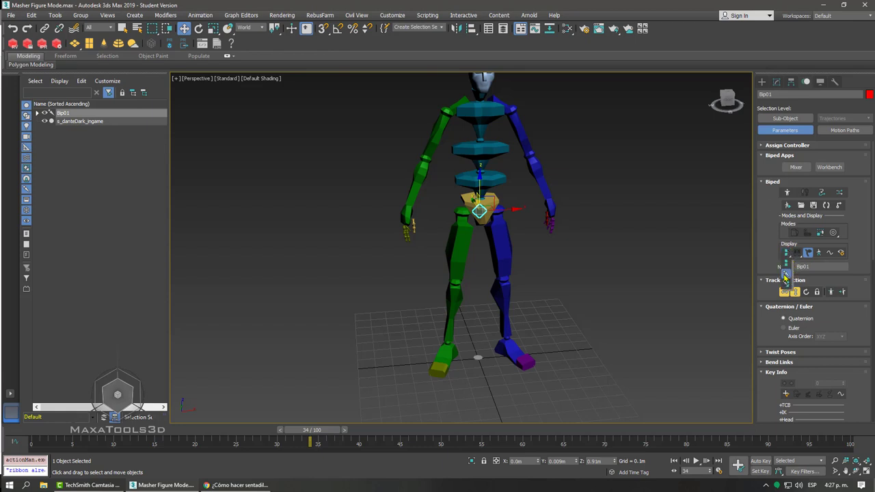
left_click(785, 278)
left_click(655, 232)
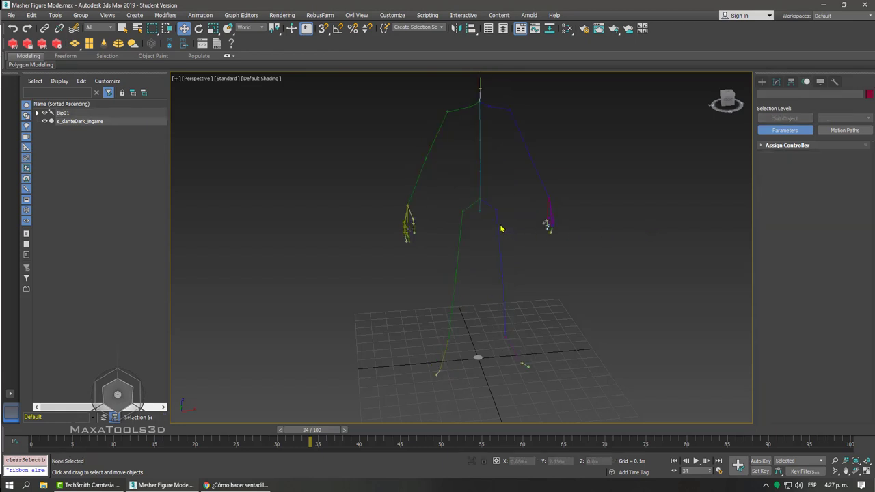
scroll(478, 205, "up", 5)
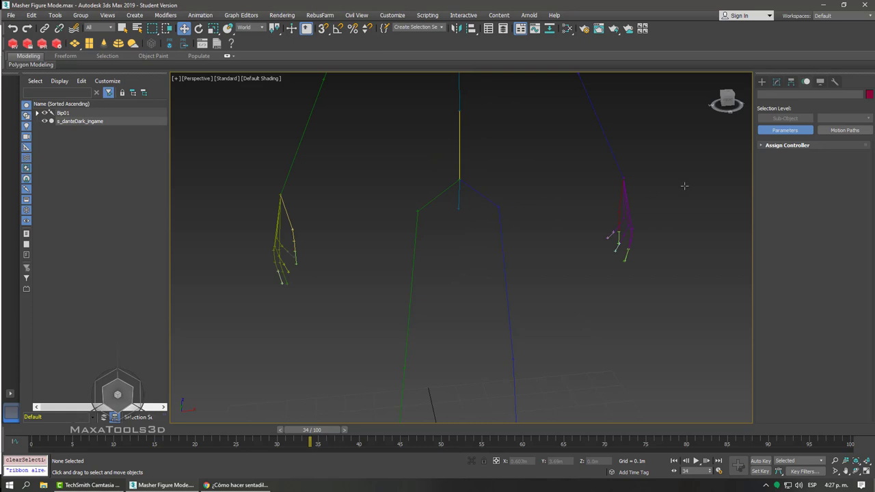
left_click(477, 189)
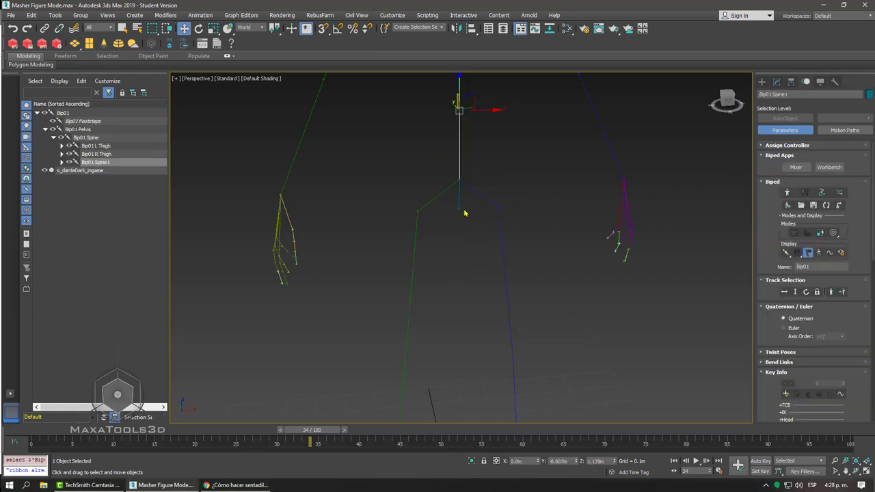
key("Page_Up")
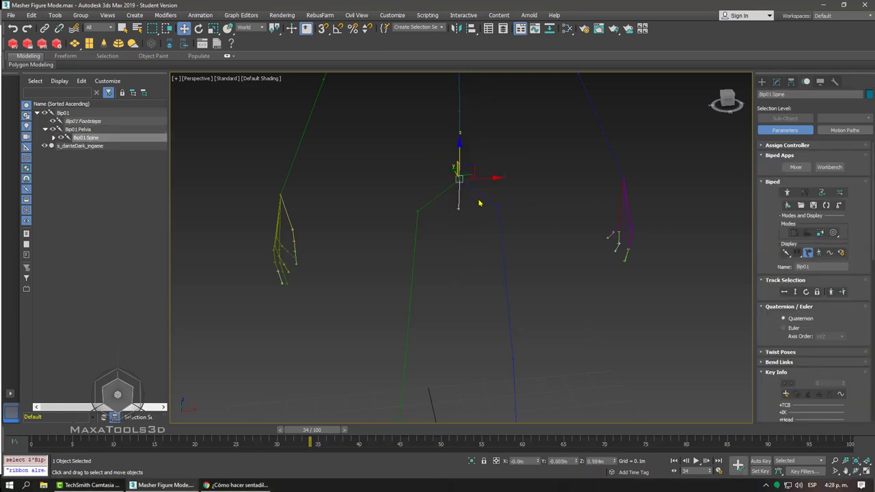
left_click(474, 211)
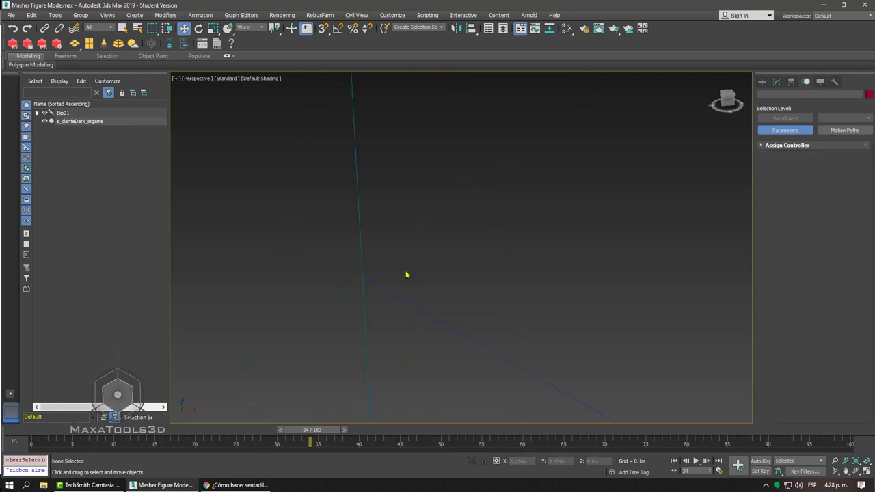
left_click(354, 279)
left_click(358, 284)
left_click(376, 270)
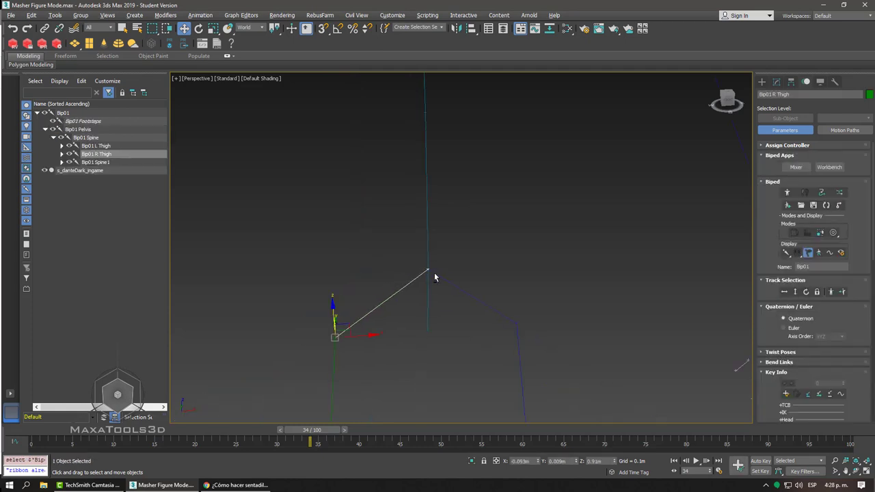
left_click_drag(397, 276, 463, 376)
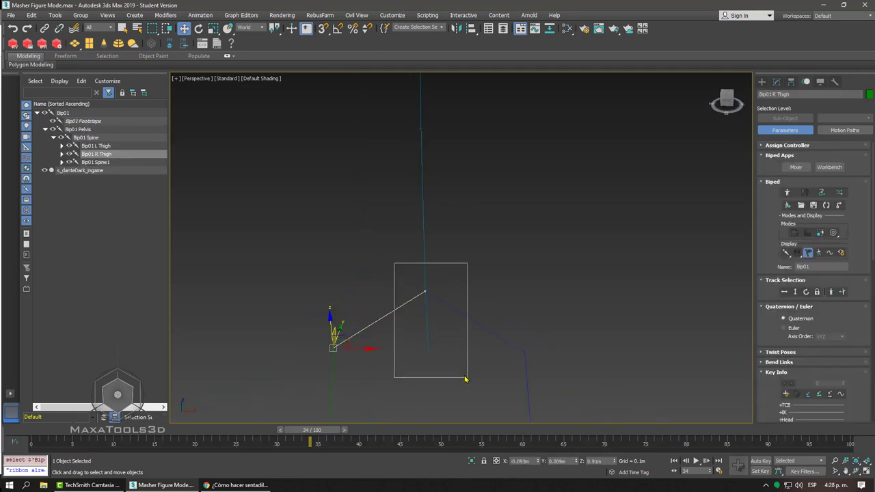
left_click(484, 210)
left_click_drag(395, 265, 449, 388)
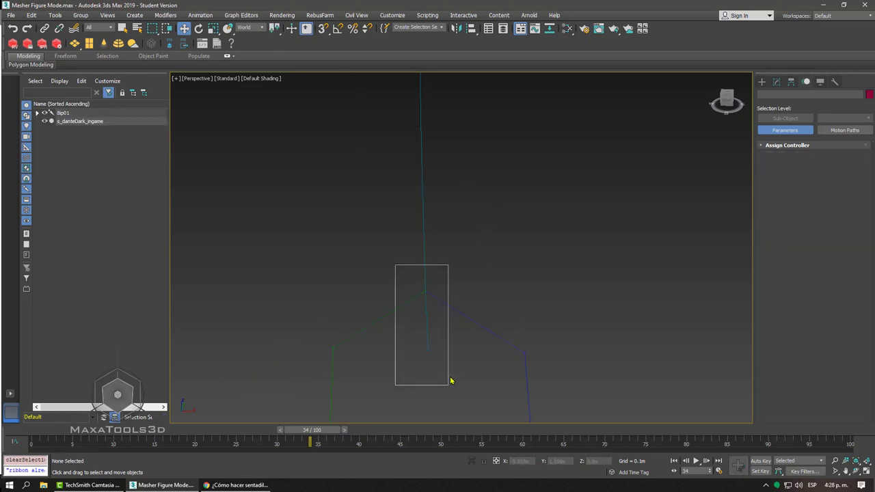
left_click_drag(375, 335, 377, 333)
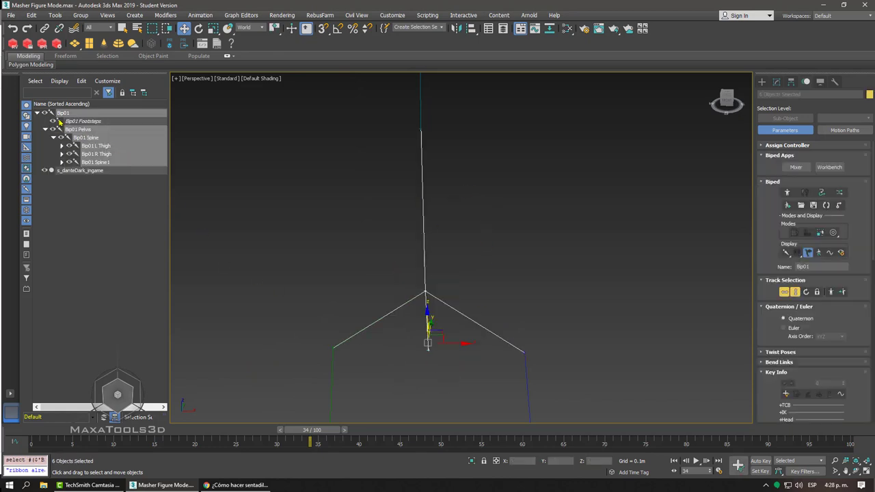
left_click(92, 206)
left_click(64, 114)
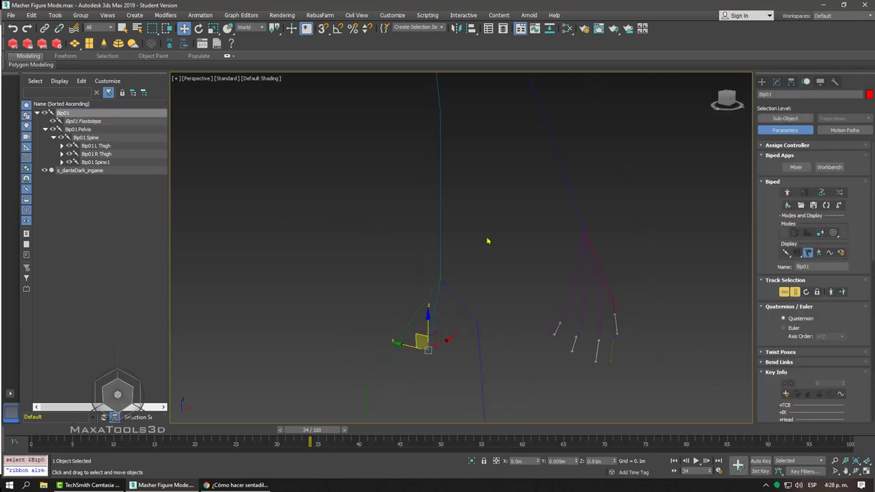
mouse_move(422, 344)
left_mouse_down()
mouse_move(451, 361)
mouse_move(424, 362)
mouse_move(376, 330)
mouse_move(336, 330)
mouse_move(351, 322)
left_mouse_up()
left_click_drag(292, 286, 422, 389)
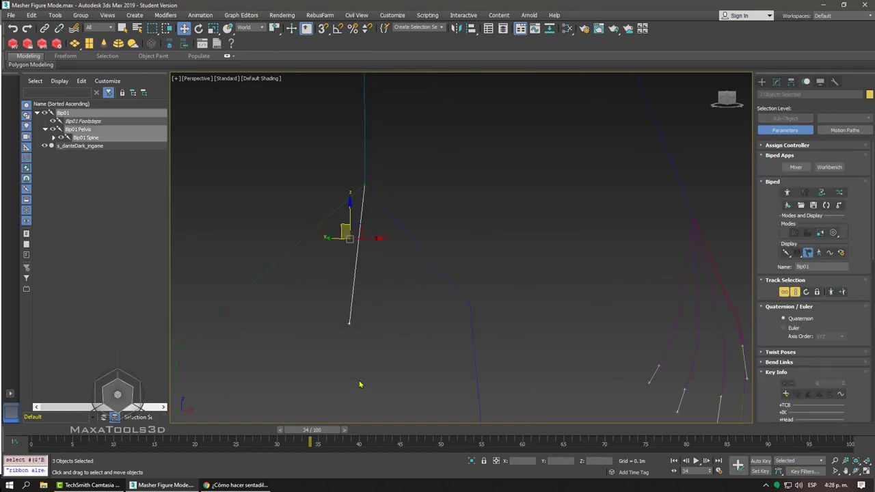
left_click(338, 352)
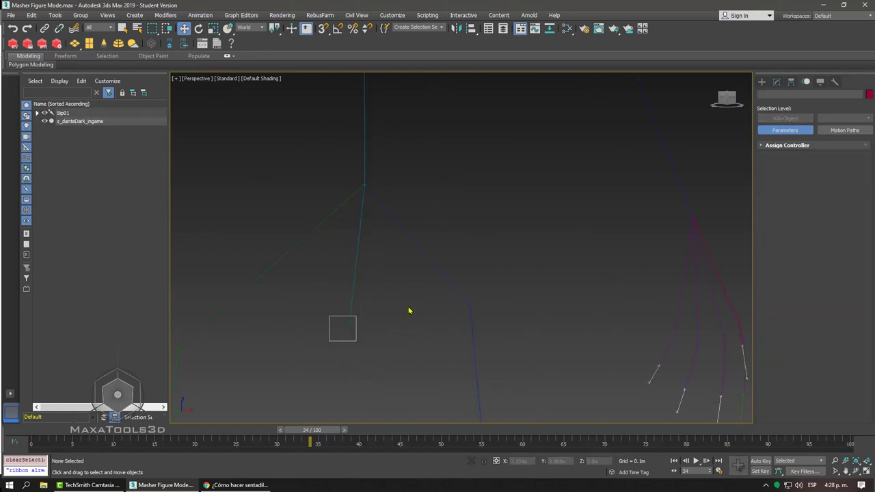
left_click_drag(441, 265, 462, 273)
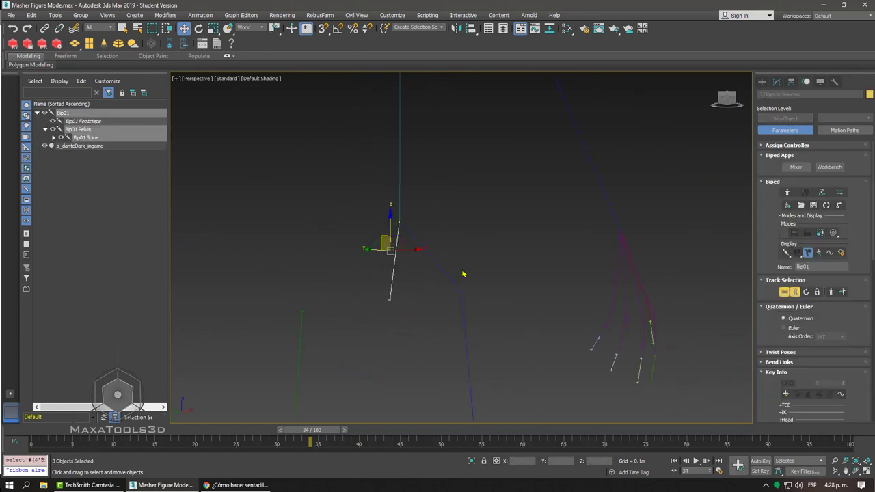
left_click(788, 254)
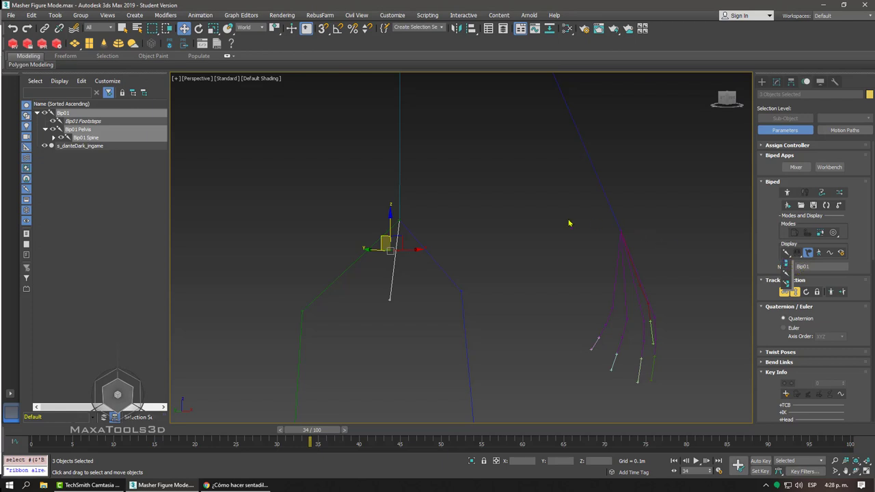
mouse_move(569, 222)
middle_mouse_down("alt")
mouse_move(469, 299)
mouse_move(559, 313)
mouse_move(595, 285)
mouse_move(484, 287)
mouse_move(502, 287)
middle_mouse_up("alt")
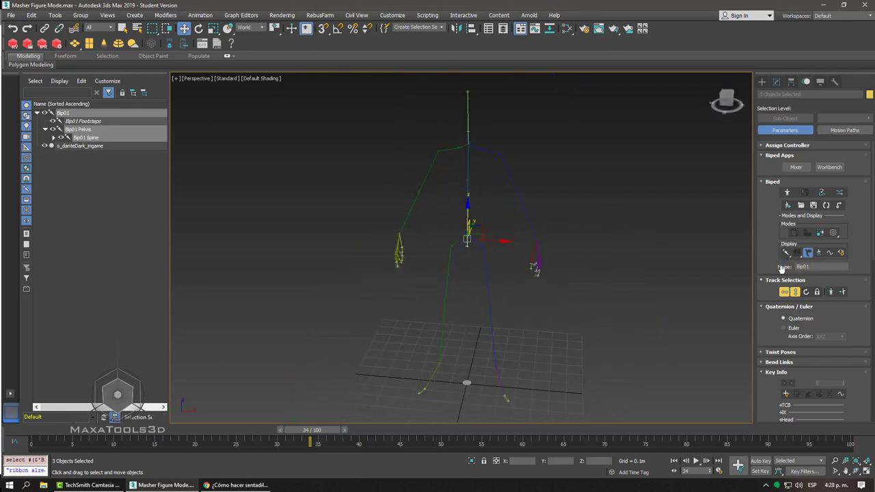
left_click(788, 256)
Step: Set the Biped display back to Objects, then marquee-select the whole biped rig
left_click(786, 265)
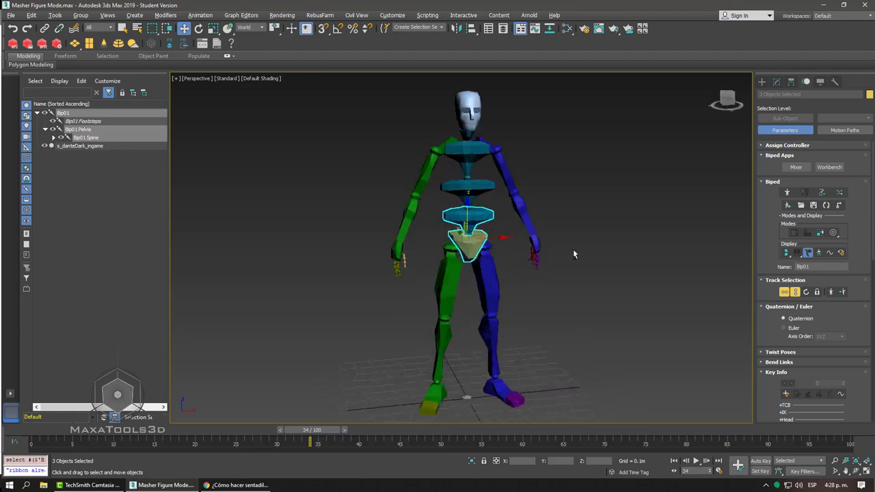
scroll(459, 246, "up", 5)
left_click(547, 202)
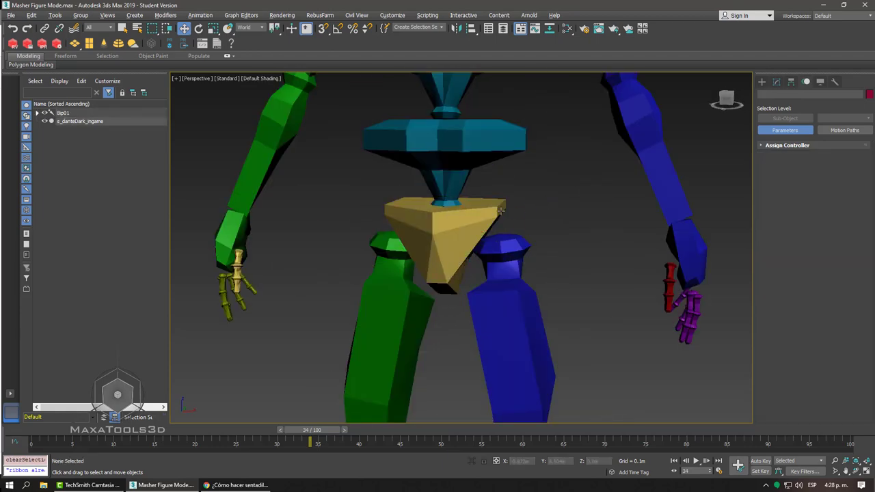
scroll(508, 221, "down", 5)
scroll(508, 221, "down", 3)
left_click_drag(415, 114, 555, 332)
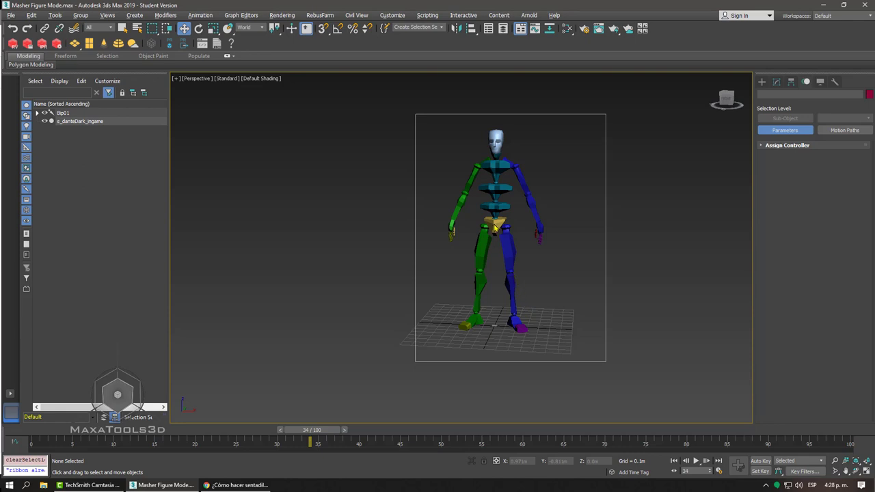
Step: Open the biped's Object Properties from the right-click menu, confirm with OK, and deselect everything
right_click(491, 221)
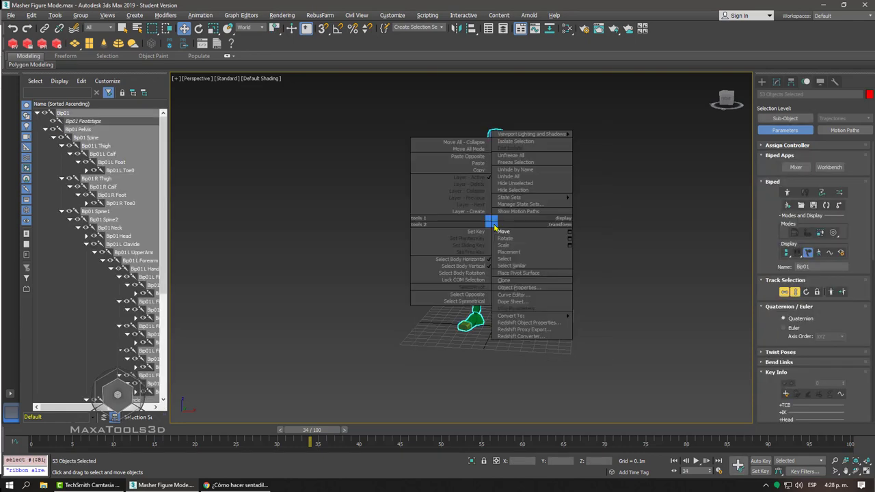
left_click(523, 287)
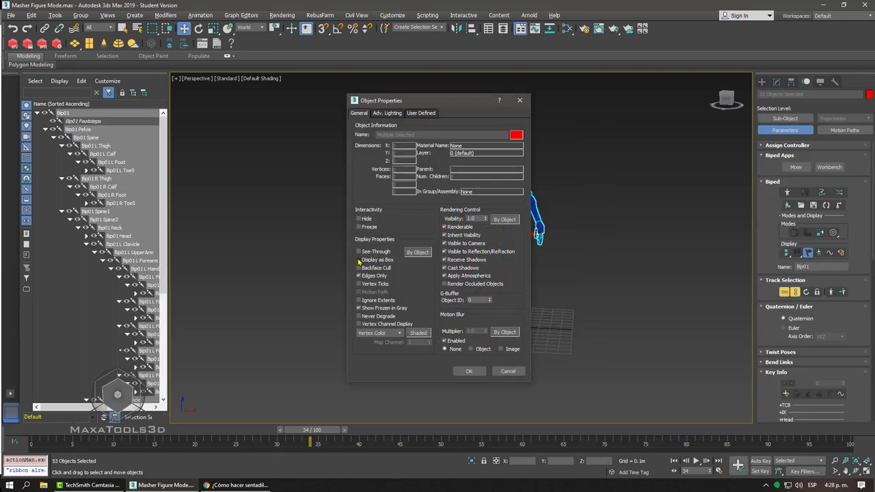
left_click(467, 371)
left_click(515, 269)
scroll(515, 219, "up", 5)
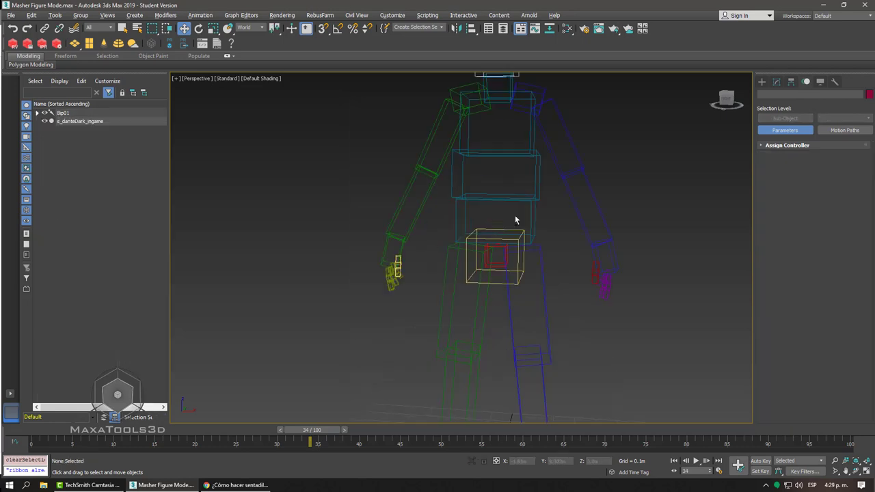
scroll(515, 219, "up", 2)
scroll(551, 219, "up", 2)
scroll(537, 265, "up", 3)
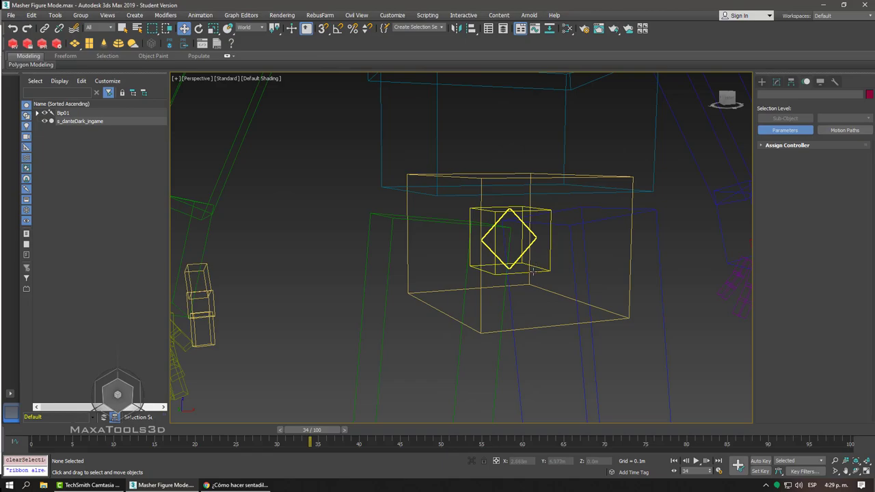
left_click(236, 485)
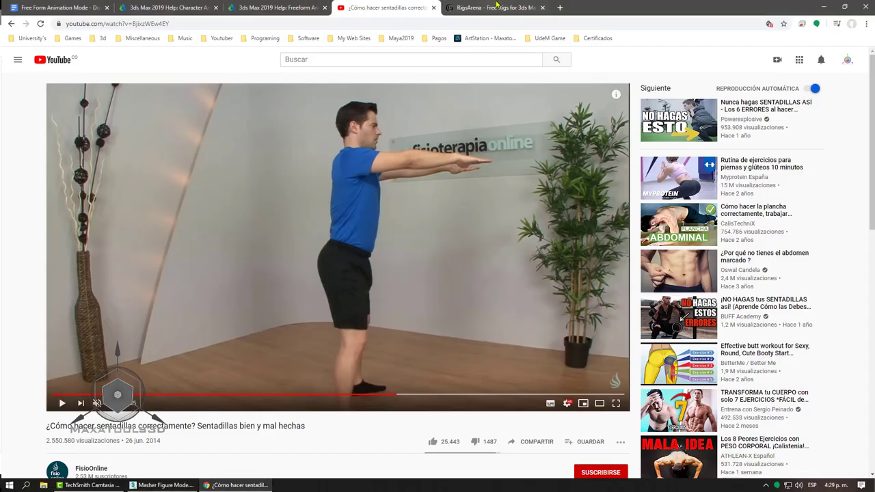
left_click(497, 6)
scroll(362, 171, "up", 2)
scroll(363, 164, "up", 2)
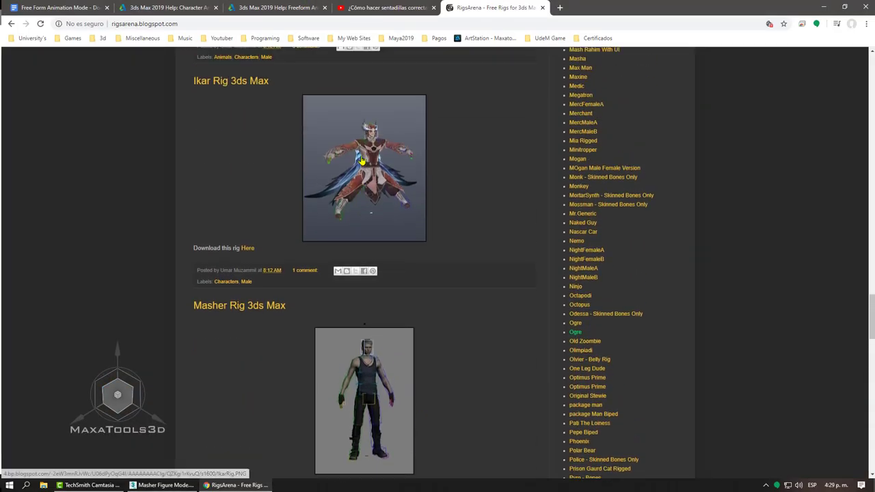
scroll(362, 164, "down", 2)
scroll(363, 192, "down", 1)
scroll(368, 226, "down", 3)
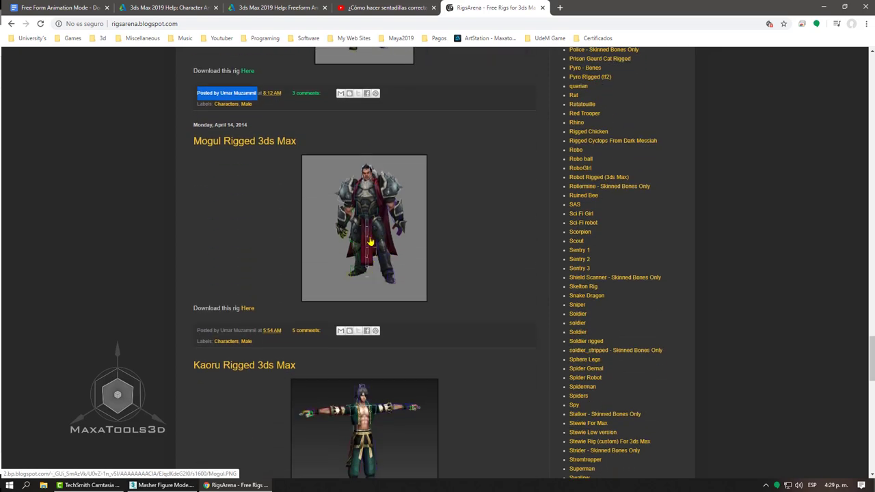
scroll(373, 267, "down", 3)
scroll(358, 219, "down", 2)
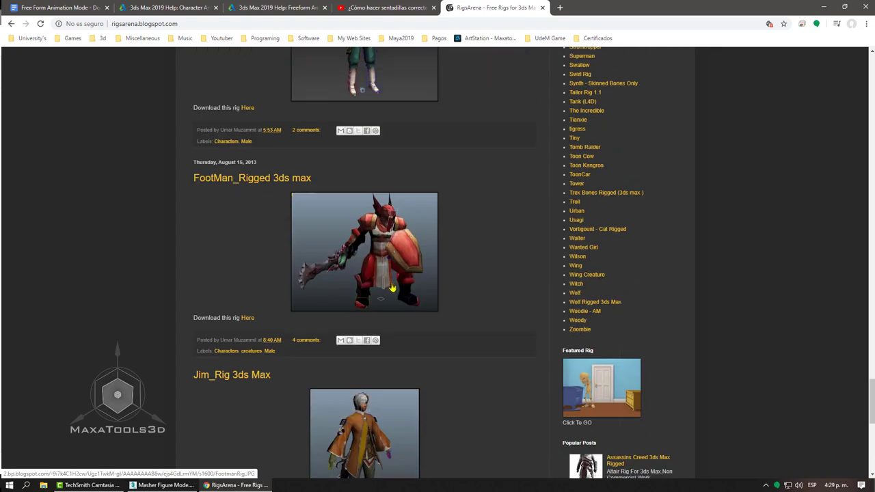
scroll(391, 289, "down", 3)
left_click(822, 7)
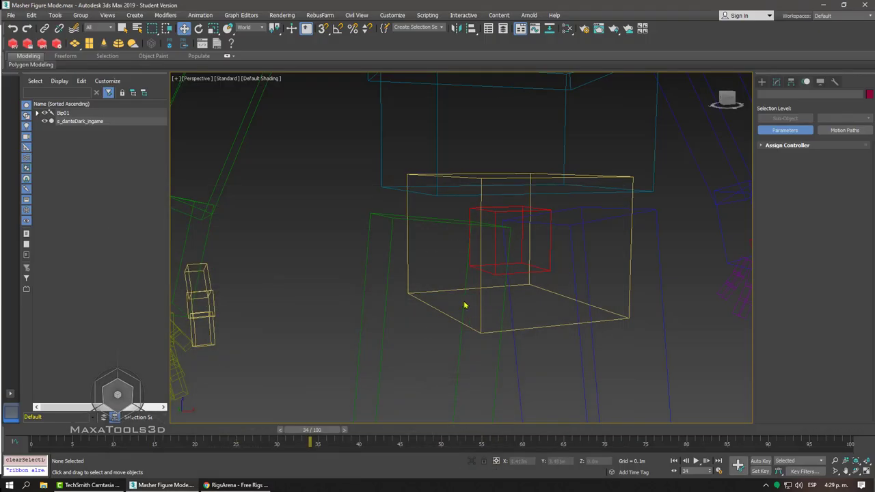
Step: Select Bip01, orbit the rig toward the camera, and switch the viewport to shaded mode with F3
scroll(482, 303, "down", 4)
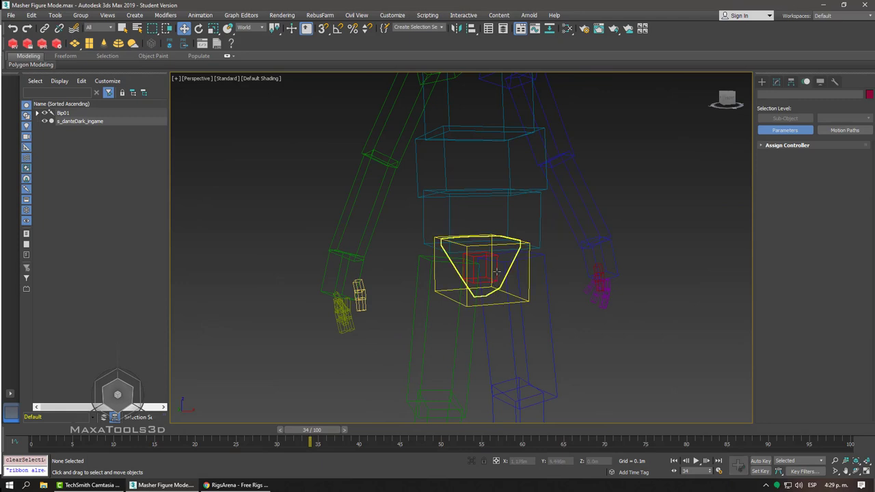
left_click(492, 274)
scroll(492, 273, "down", 1)
scroll(492, 273, "down", 1)
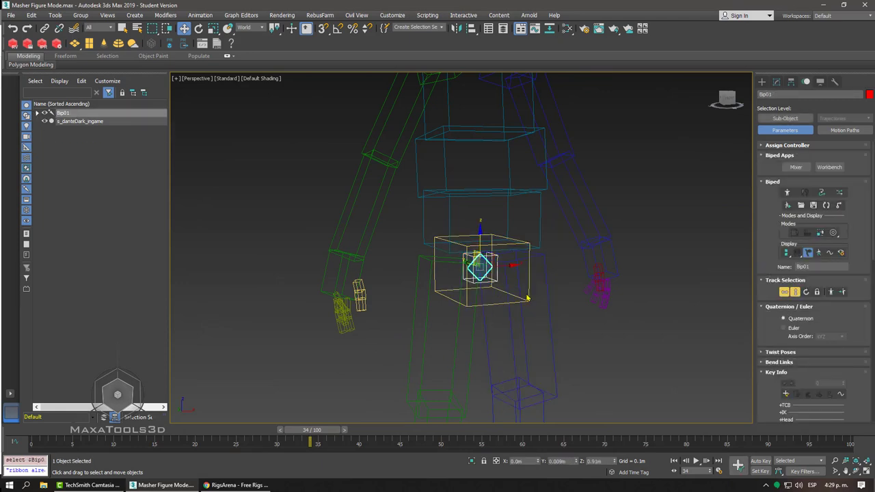
scroll(512, 280, "down", 2)
mouse_move(539, 288)
middle_mouse_down("alt")
mouse_move(582, 297)
mouse_move(506, 260)
middle_mouse_up("alt")
scroll(502, 253, "up", 2)
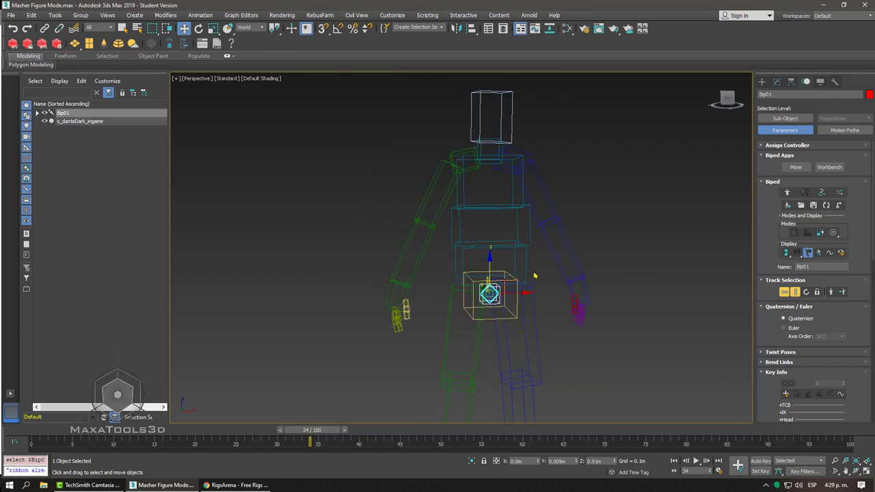
scroll(500, 246, "up", 2)
key("F3")
scroll(500, 246, "down", 4)
scroll(495, 243, "down", 2)
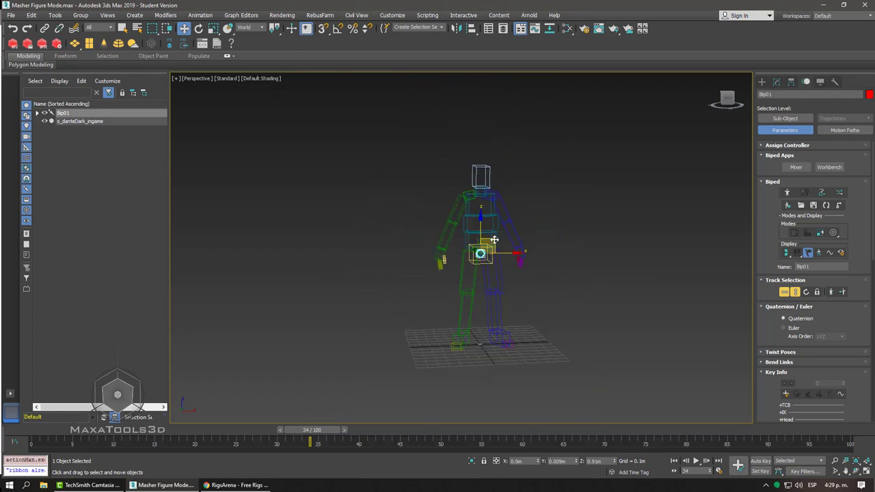
mouse_move(485, 230)
left_mouse_down()
mouse_move(530, 241)
mouse_move(485, 312)
left_mouse_up()
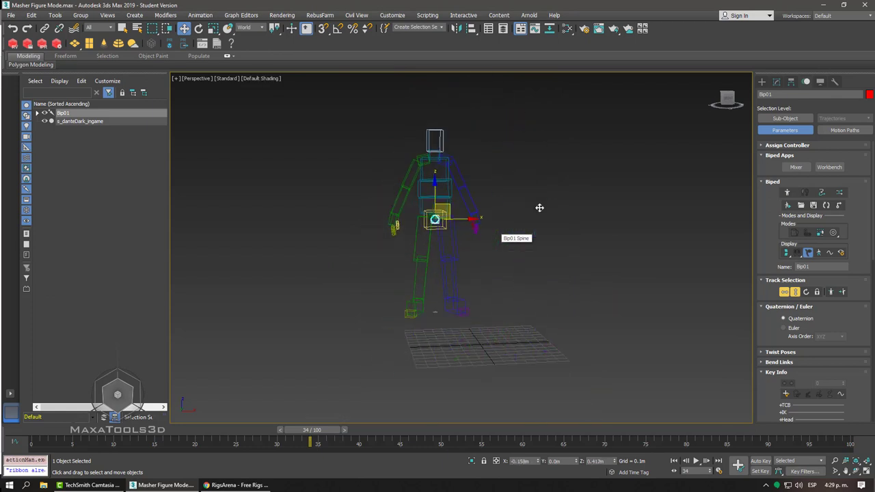
mouse_move(485, 311)
middle_mouse_down("alt")
mouse_move(551, 305)
mouse_move(500, 315)
mouse_move(547, 317)
mouse_move(478, 243)
mouse_move(547, 246)
middle_mouse_up("alt")
scroll(477, 238, "up", 4)
Step: Select the whole Bip01 hierarchy and turn off Display as Box in Object Properties
left_click(472, 240)
scroll(519, 246, "down", 3)
scroll(567, 246, "down", 3)
double_click(569, 244)
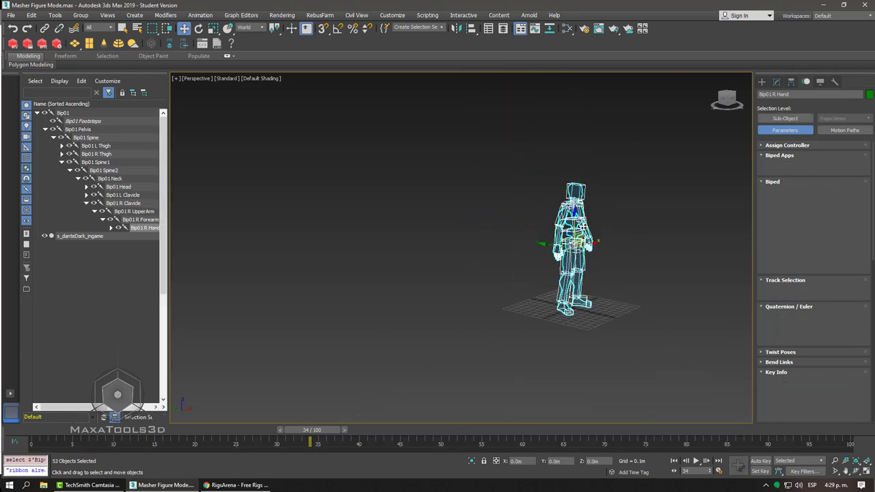
right_click(579, 223)
left_click(615, 290)
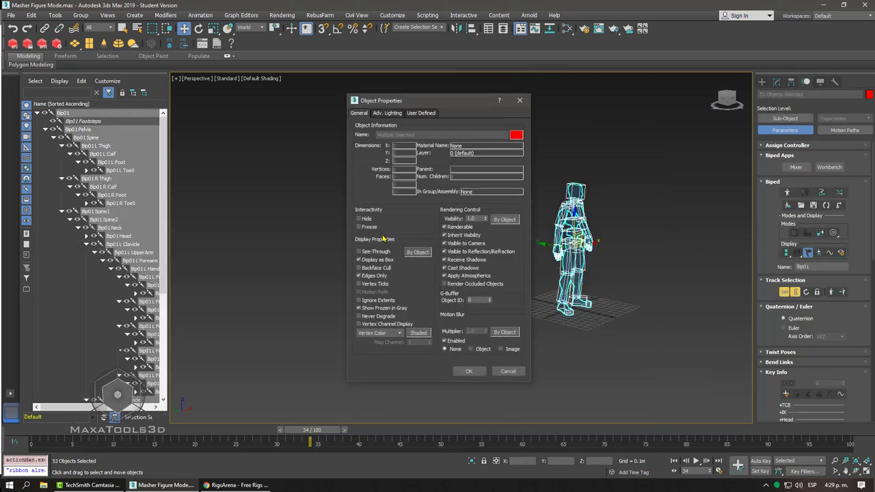
left_click(506, 371)
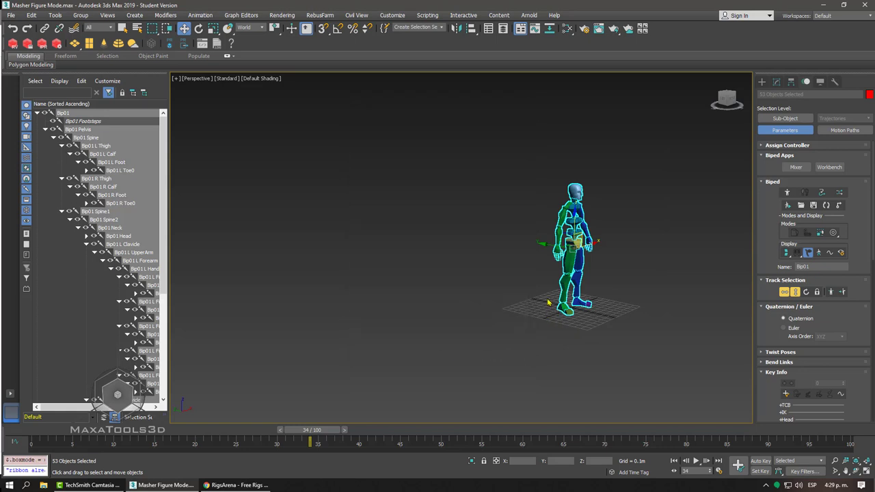
left_click(552, 308)
scroll(550, 260, "up", 5)
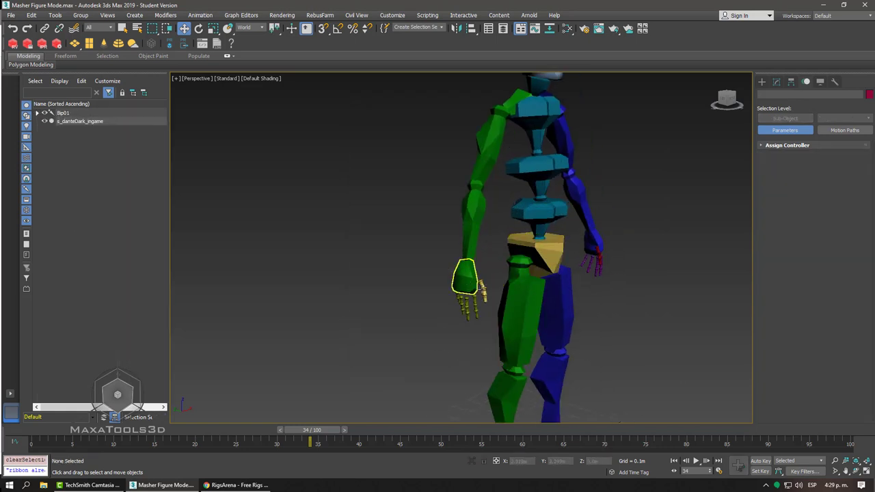
Step: Select Bip01 R Hand and move the time slider back to frame 0
left_click(465, 277)
scroll(465, 277, "down", 5)
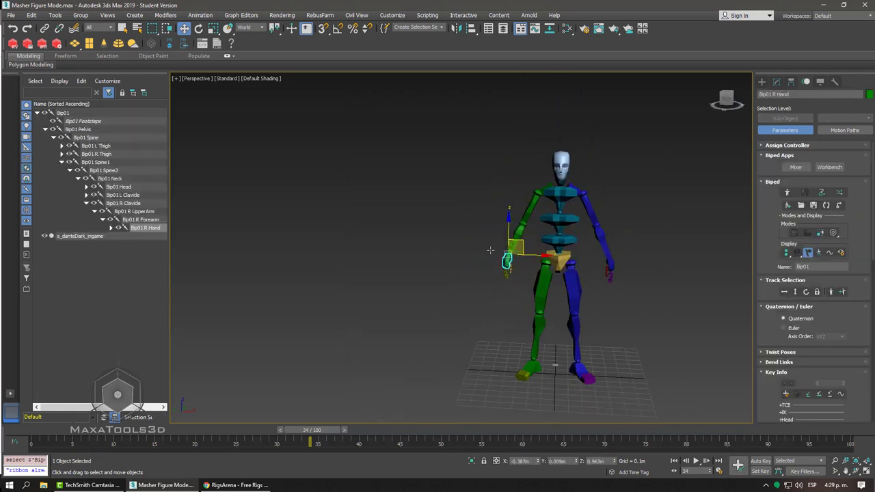
mouse_move(465, 277)
middle_mouse_down("alt")
mouse_move(389, 242)
mouse_move(458, 274)
middle_mouse_up("alt")
scroll(389, 241, "down", 3)
left_click_drag(314, 436, 30, 432)
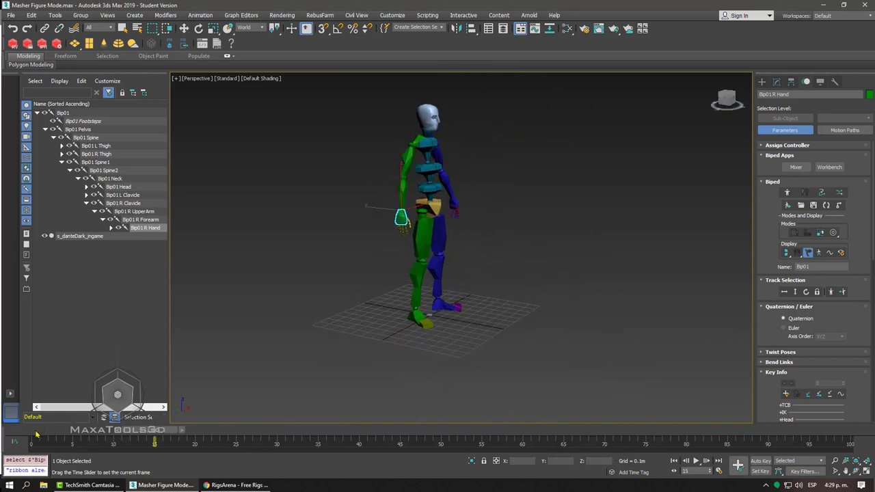
mouse_move(526, 321)
middle_mouse_down("alt")
mouse_move(368, 284)
mouse_move(363, 121)
middle_mouse_up("alt")
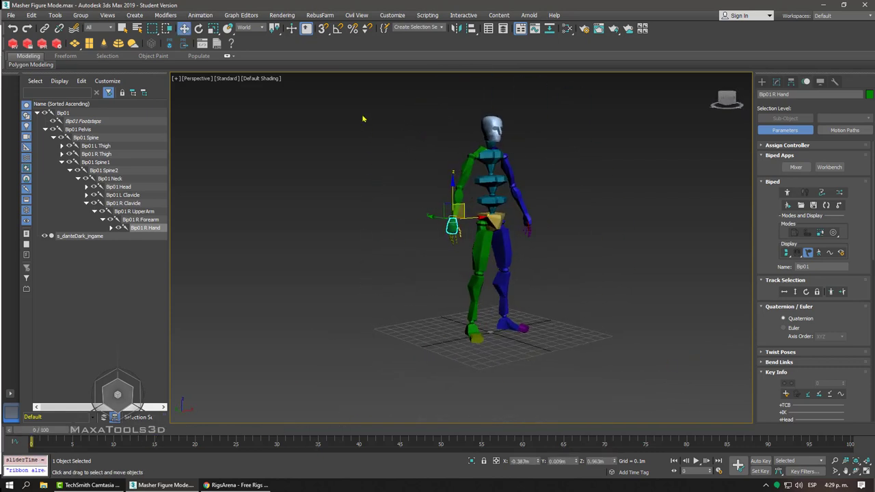
Step: Marquee-select all 53 biped parts and cycle views with Shift+Z/Shift+Y to inspect the pose
left_click_drag(380, 100, 622, 390)
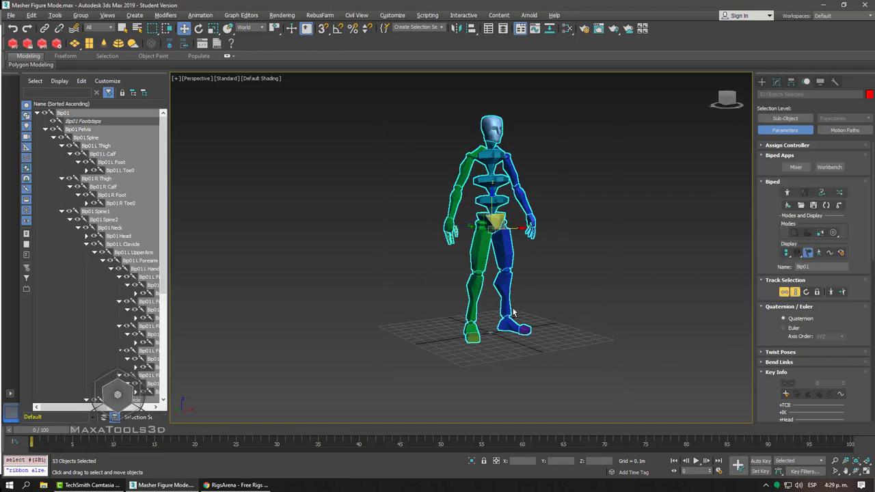
key("shift+z")
key("shift+y")
key("shift+z")
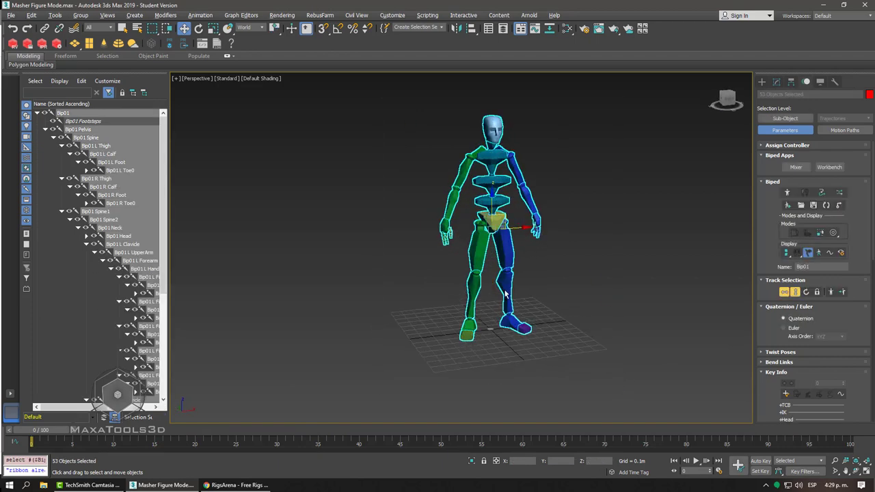
key("shift+y")
key("shift+z")
key("shift+y")
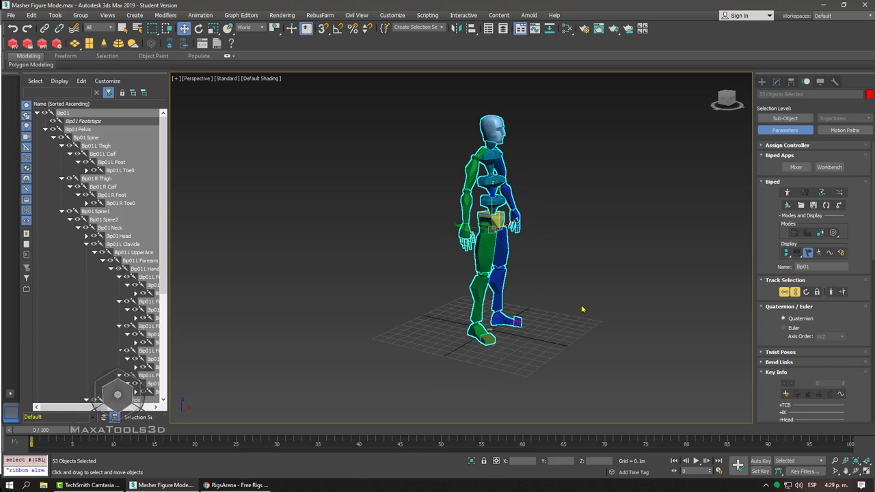
key("shift+z")
key("shift+z")
key("shift+y")
key("shift+y")
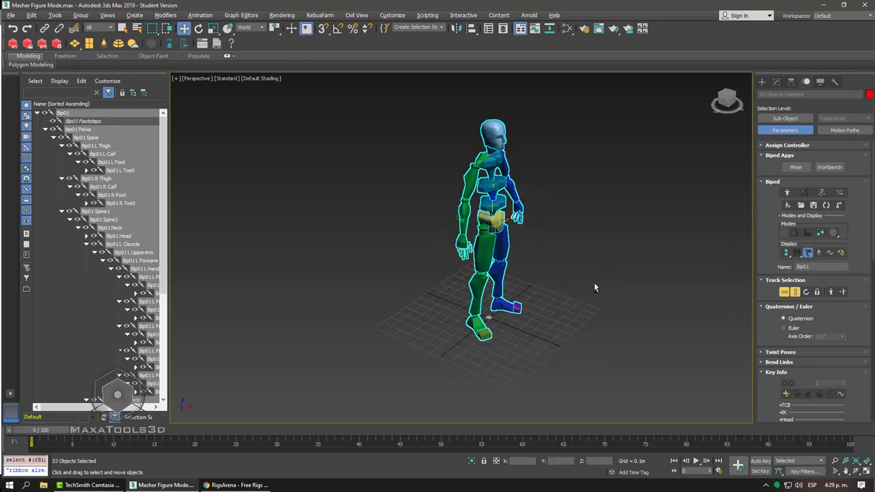
key("shift+z")
key("shift+y")
key("shift+y")
key("shift+y")
key("shift+y")
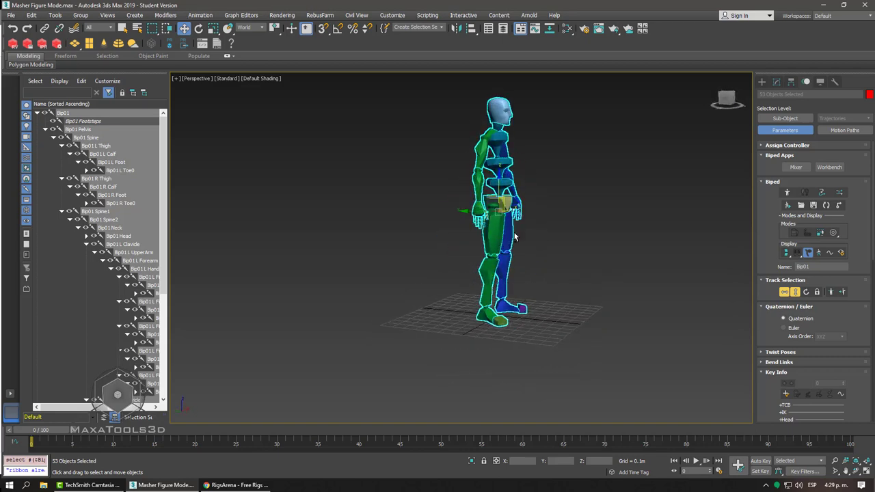
key("shift+z")
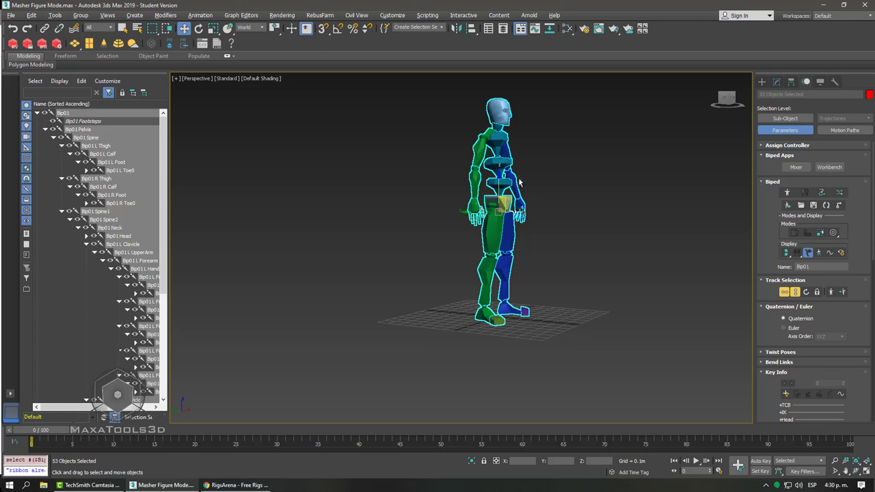
Step: Turn on Figure Mode and raise both biped feet together
left_click(788, 193)
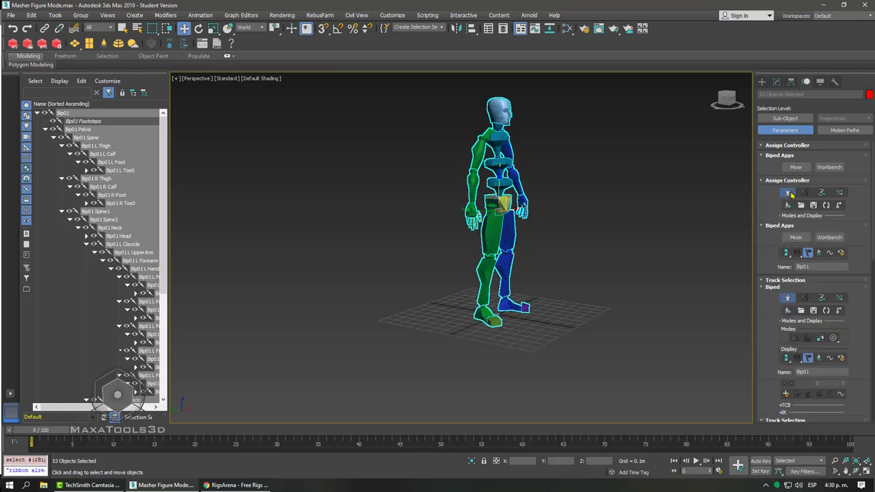
left_click(650, 211)
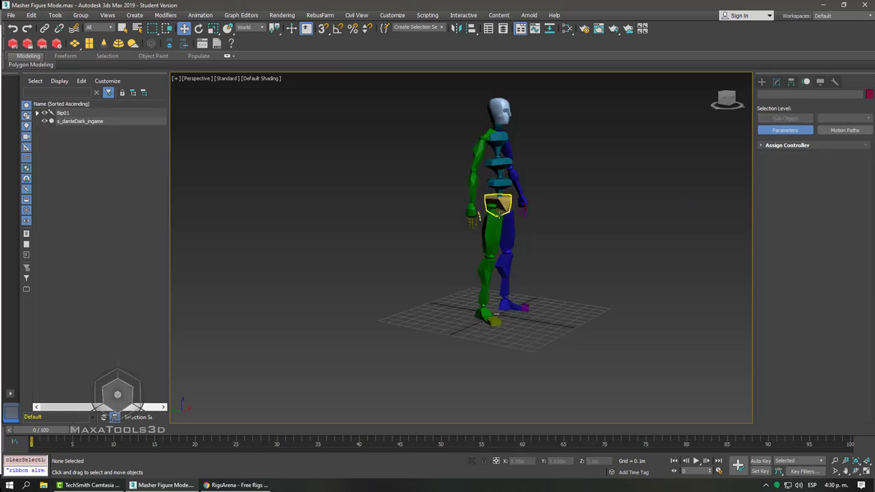
scroll(507, 365, "up", 4)
left_click(512, 353)
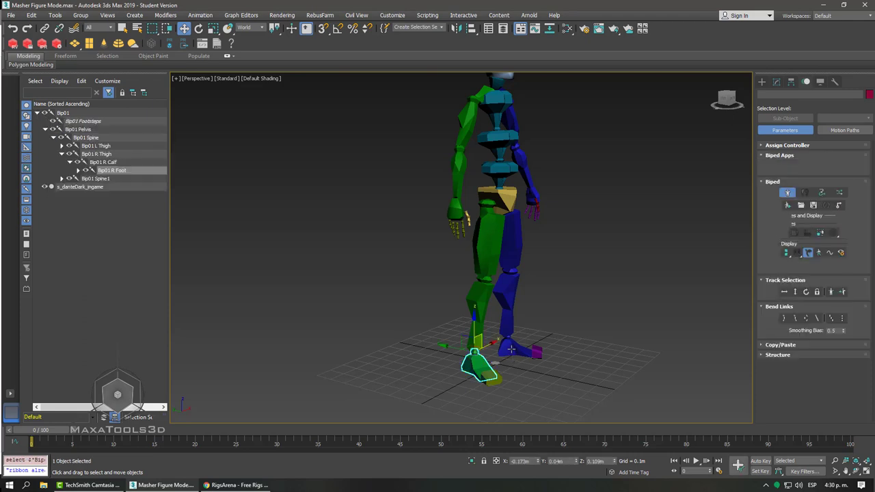
left_click(523, 350, "ctrl")
mouse_move(484, 339)
left_mouse_down()
mouse_move(513, 290)
mouse_move(518, 247)
left_mouse_up()
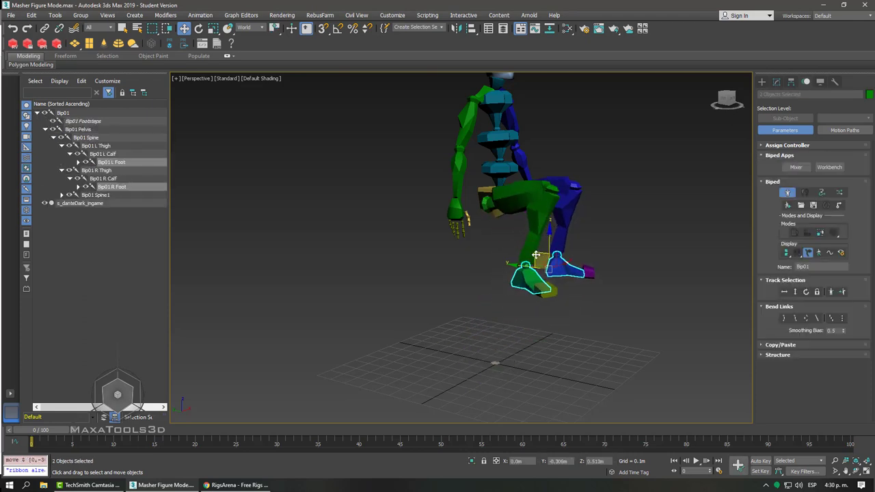
Step: Lift the right hand toward the chest, then toggle Figure Mode to restore the standing pose
left_click(519, 181)
left_click_drag(519, 181, 503, 151)
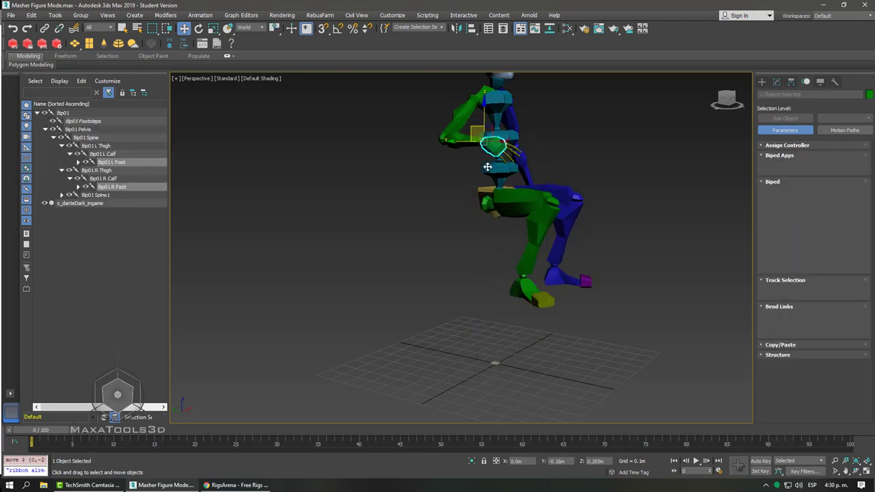
mouse_move(503, 150)
middle_mouse_down("alt")
mouse_move(583, 222)
mouse_move(615, 217)
middle_mouse_up("alt")
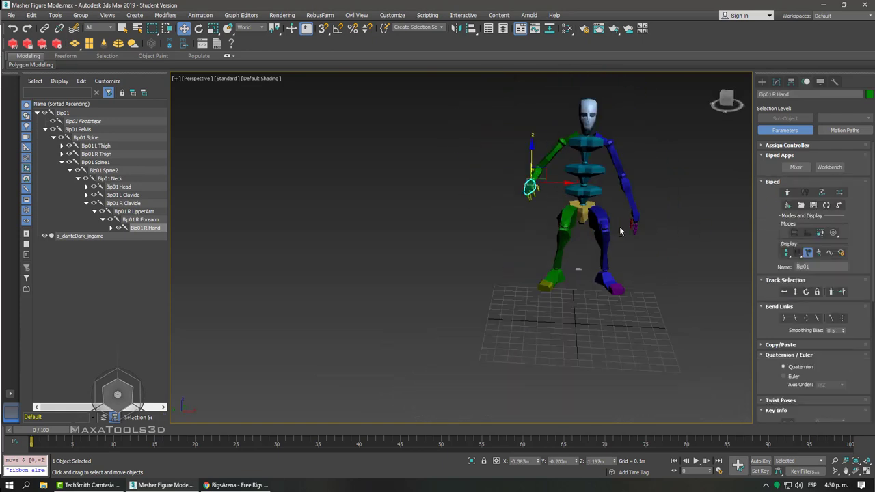
mouse_move(714, 223)
middle_mouse_down("alt")
mouse_move(675, 218)
mouse_move(754, 210)
middle_mouse_up("alt")
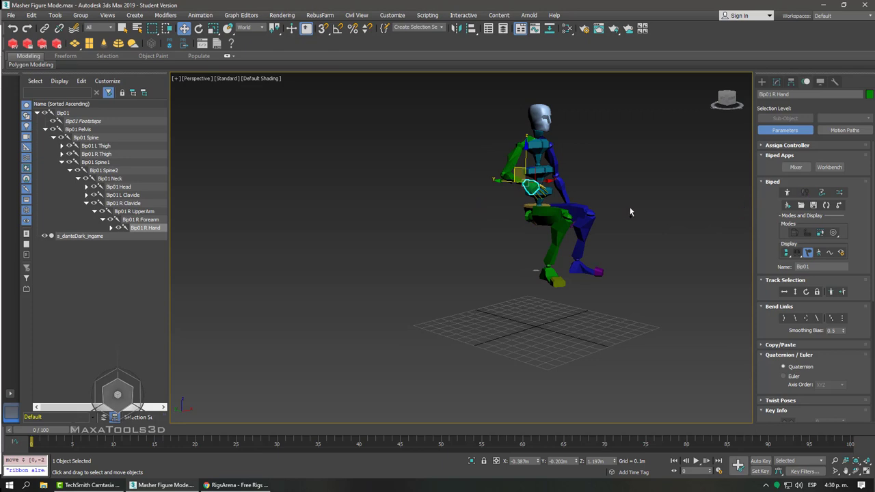
left_click(788, 192)
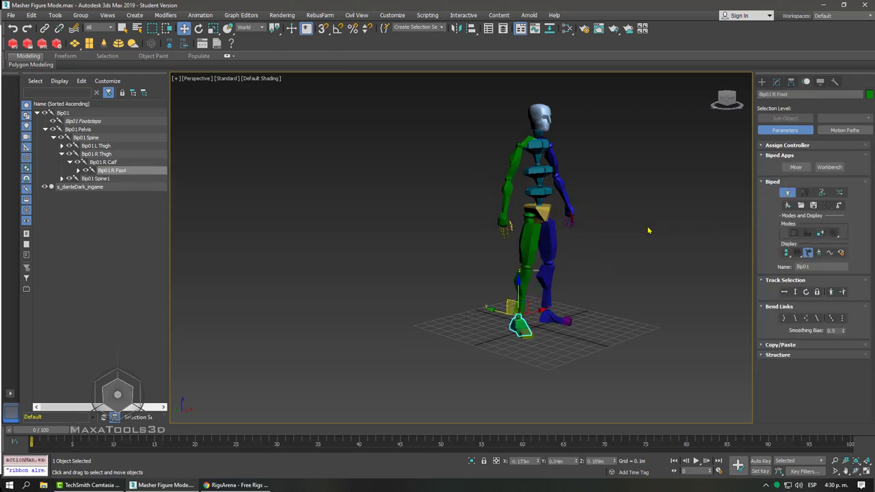
mouse_move(649, 230)
middle_mouse_down("alt")
mouse_move(607, 244)
mouse_move(387, 373)
middle_mouse_up("alt")
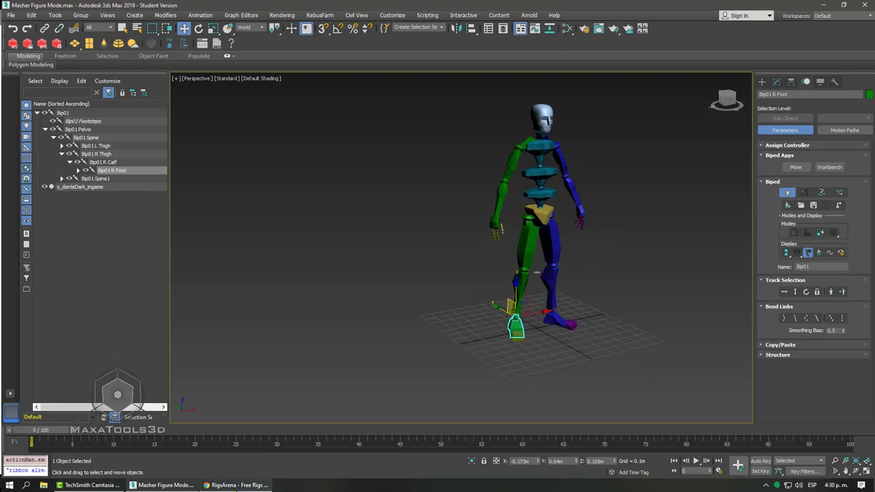
Step: Watch the squat tutorial video in Chrome, then return to 3ds Max
left_click(236, 485)
left_click(383, 6)
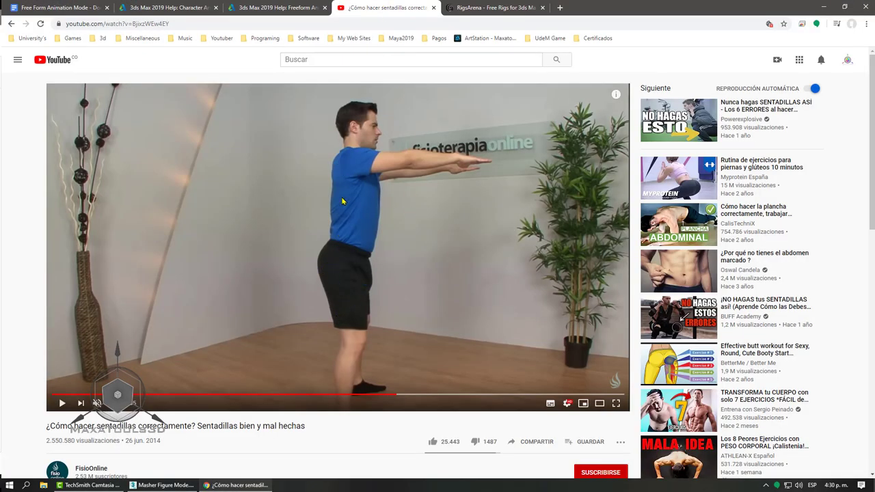
scroll(356, 130, "down", 1)
scroll(360, 154, "up", 1)
left_click(824, 6)
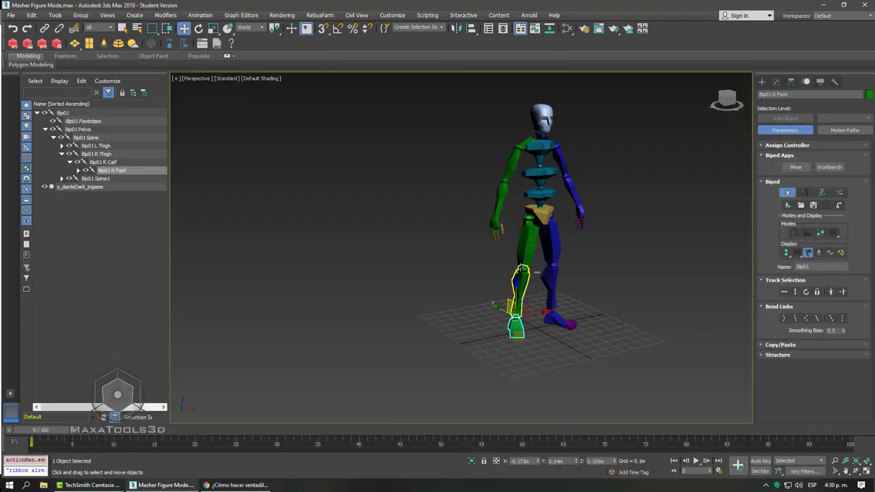
Step: Select all biped parts with Ctrl+A and return the time slider to frame 0
mouse_move(531, 274)
middle_mouse_down("alt")
mouse_move(601, 325)
mouse_move(516, 253)
mouse_move(471, 268)
middle_mouse_up("alt")
middle_click_drag(581, 238, 542, 266, "alt")
scroll(425, 185, "down", 5)
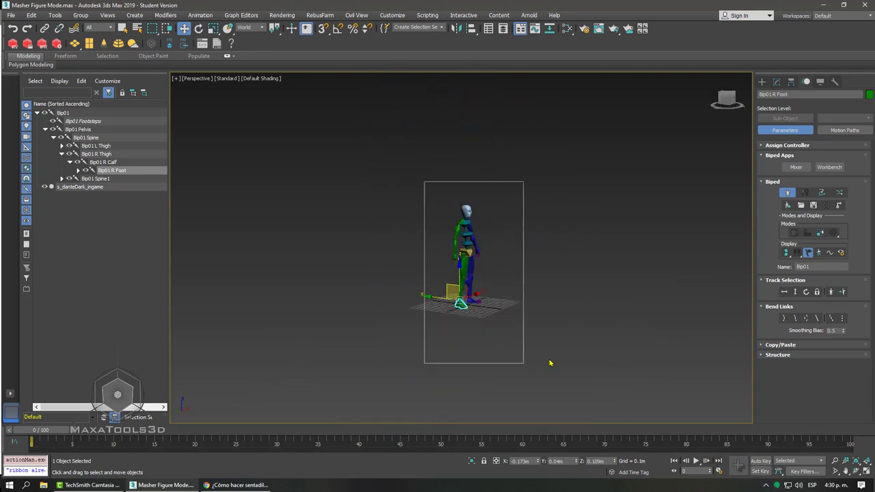
key("ctrl+a")
mouse_move(389, 210)
middle_mouse_down("alt")
mouse_move(431, 216)
mouse_move(487, 272)
mouse_move(466, 279)
middle_mouse_up("alt")
scroll(451, 238, "up", 5)
scroll(487, 272, "down", 2)
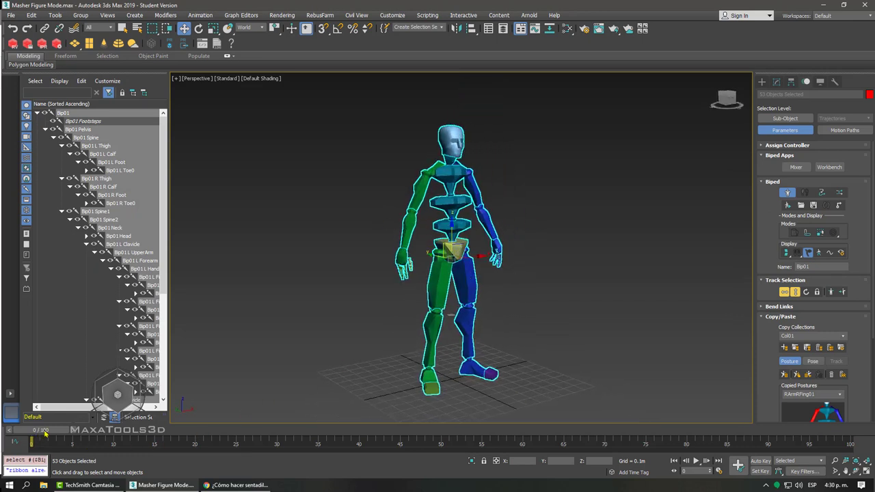
mouse_move(44, 432)
left_mouse_down()
mouse_move(101, 433)
mouse_move(41, 432)
left_mouse_up()
Step: Turn off Figure Mode and set a key for the standing pose in Key Info
left_click_drag(764, 360, 773, 156)
left_click(773, 194)
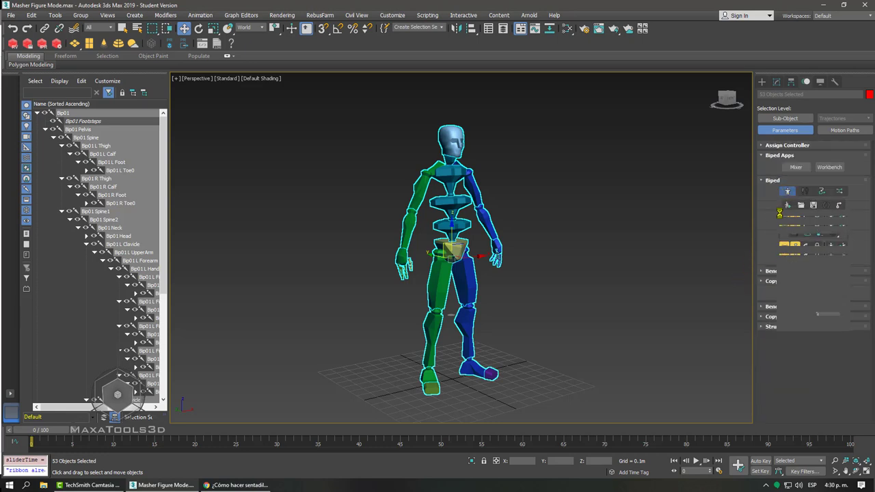
left_click(787, 192)
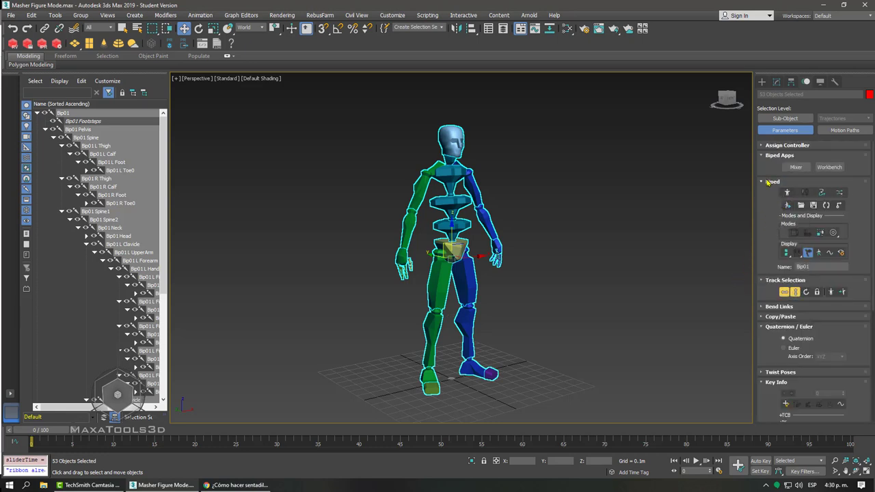
scroll(782, 225, "down", 5)
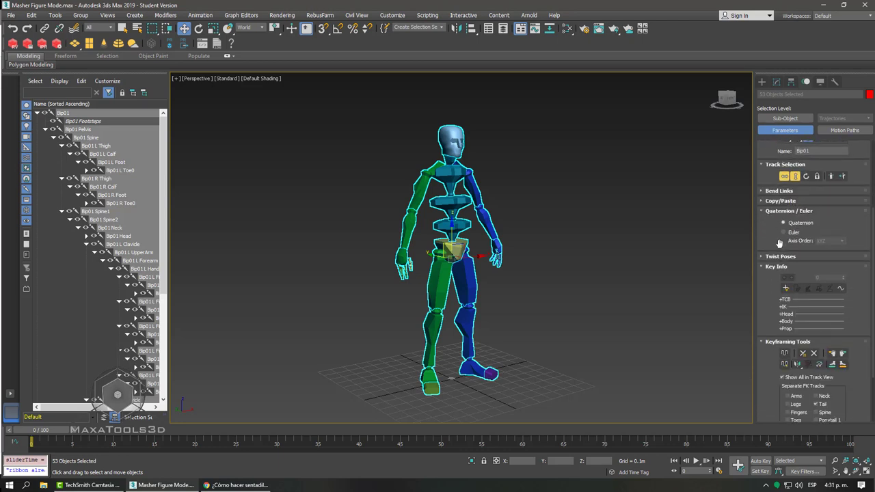
left_click(786, 290)
Step: Region-select the whole biped again after picking individual bones
left_click(423, 333)
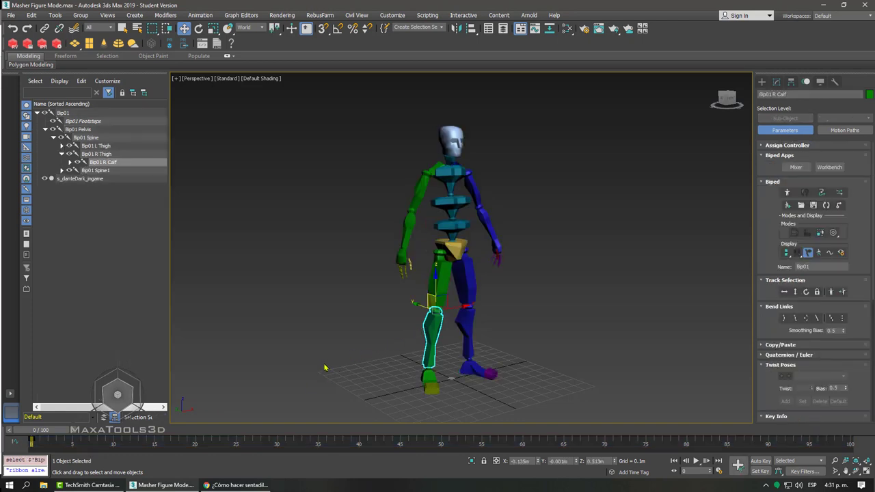
left_click(451, 228)
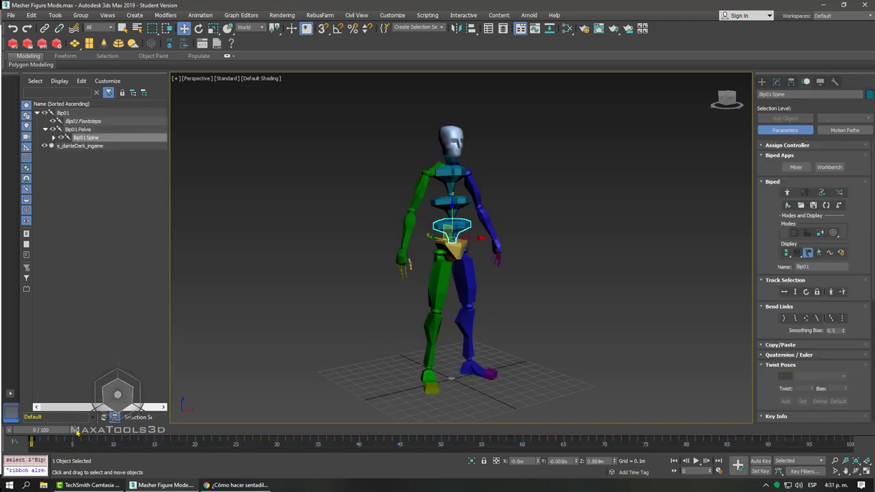
left_click(450, 138)
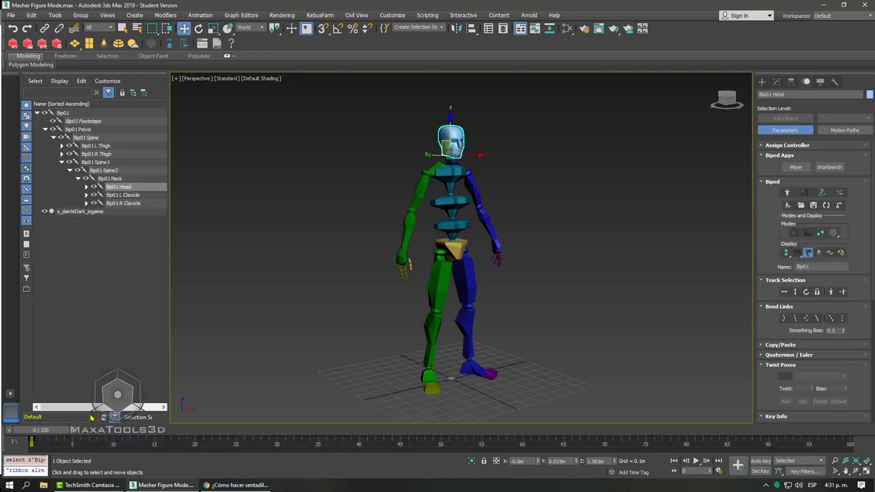
left_click_drag(364, 115, 545, 423)
mouse_move(39, 430)
left_mouse_down()
mouse_move(409, 441)
mouse_move(39, 429)
left_mouse_up()
Step: Enable Auto Key, scrub toward frame 19, and select the biped's right hand
key("w")
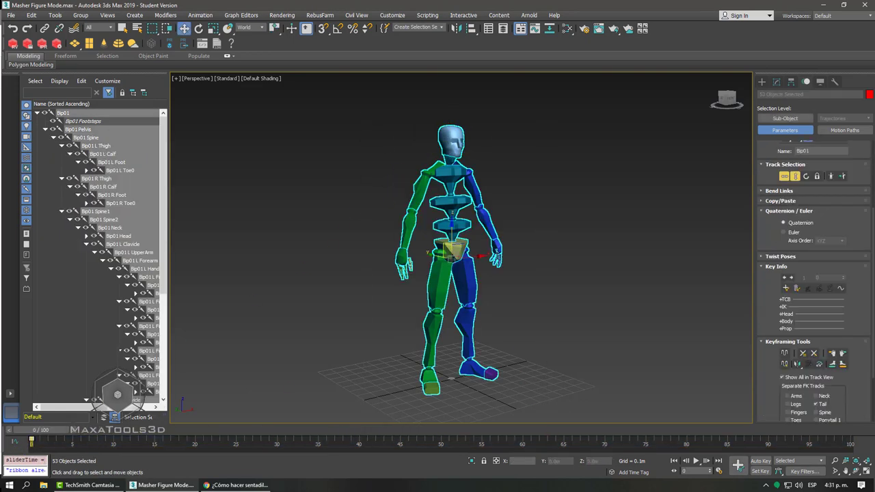
left_click(762, 463)
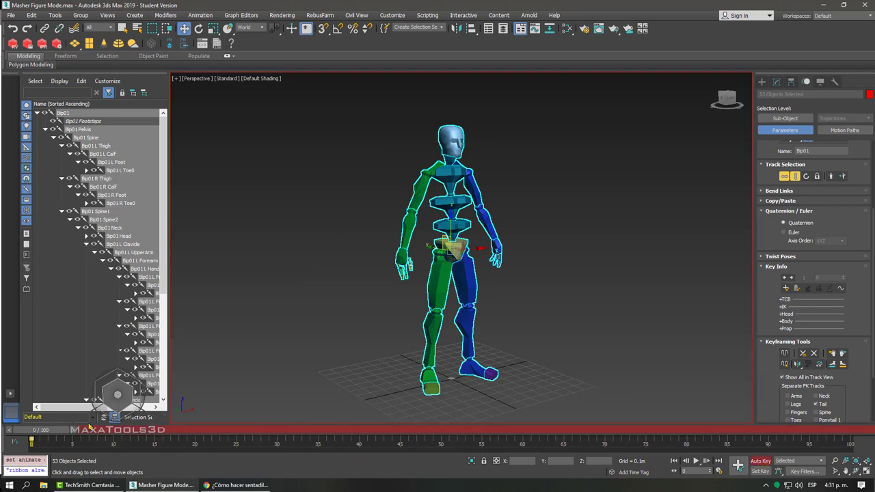
left_click_drag(50, 434, 97, 431)
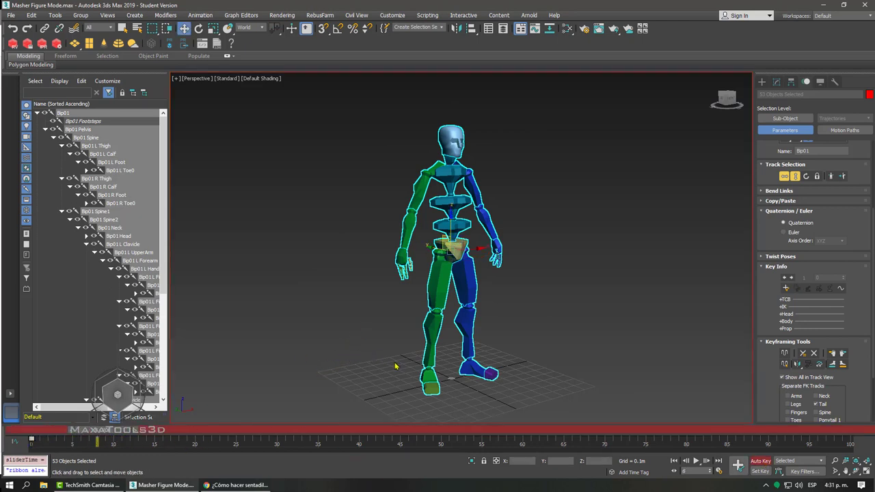
left_click(532, 344)
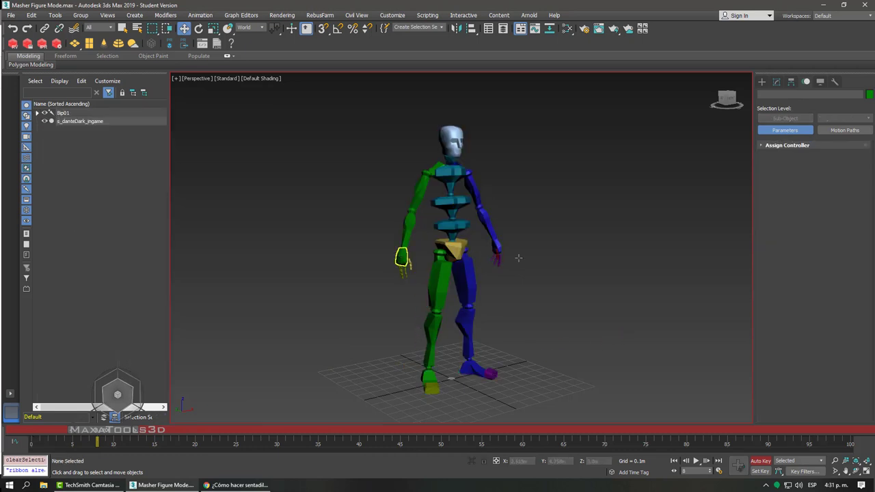
left_click(401, 257)
middle_click_drag(369, 350, 417, 335, "alt")
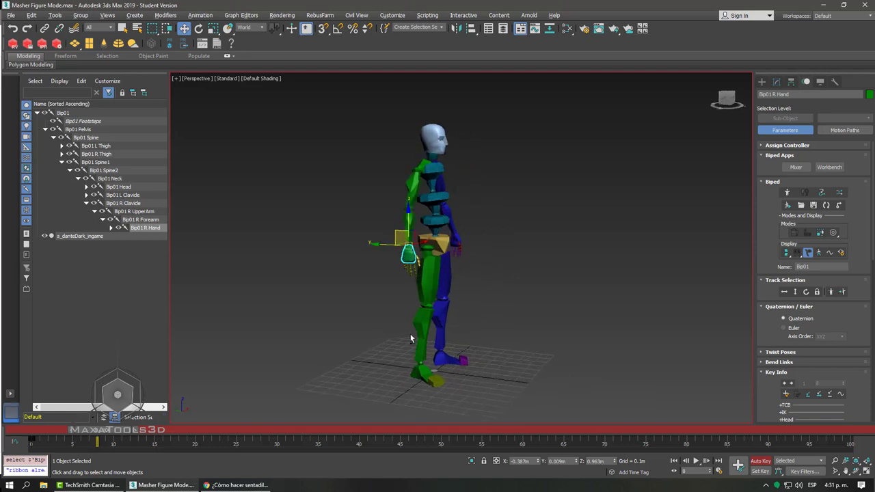
mouse_move(113, 432)
left_mouse_down()
mouse_move(188, 442)
mouse_move(112, 442)
left_mouse_up()
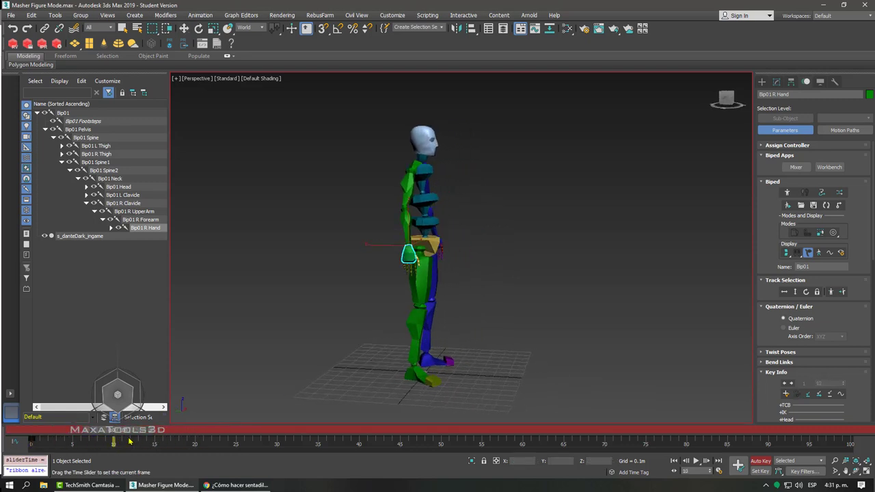
Step: Frame the biped, move the time slider to frame 30, and select the spine bone
key("w")
middle_click_drag(424, 287, 452, 281)
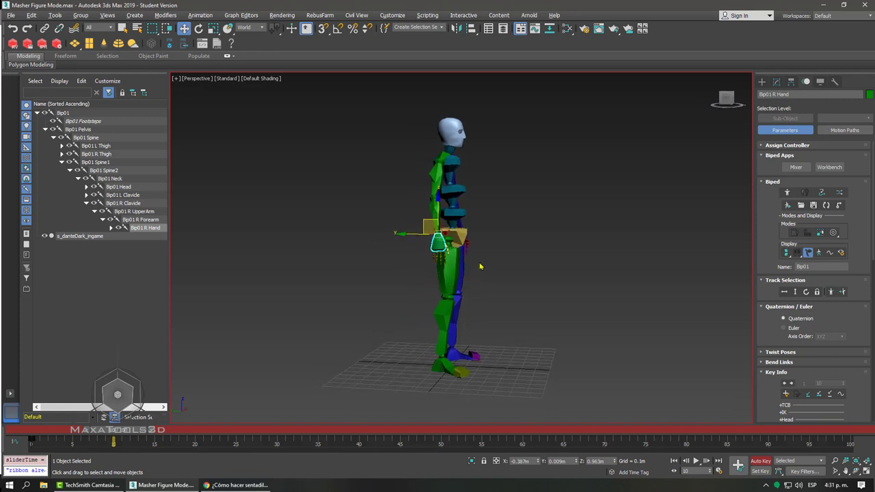
middle_click_drag(453, 220, 473, 220)
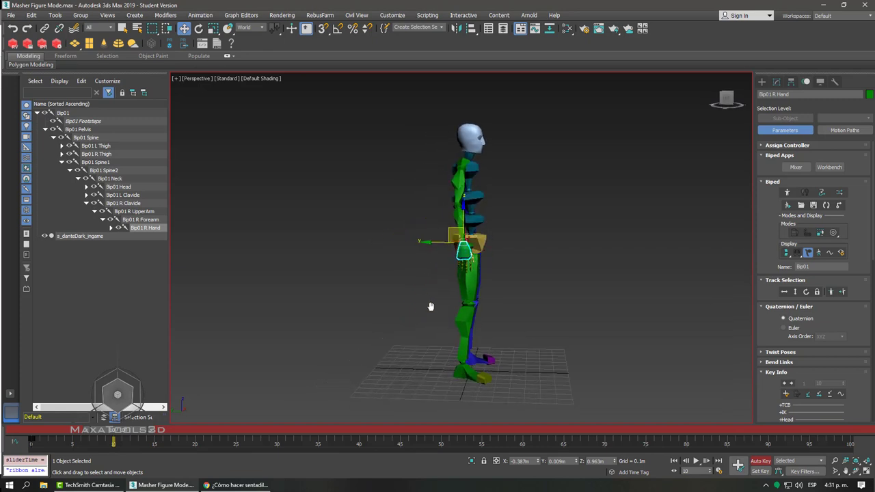
scroll(416, 307, "up", 5)
middle_click_drag(453, 276, 452, 264)
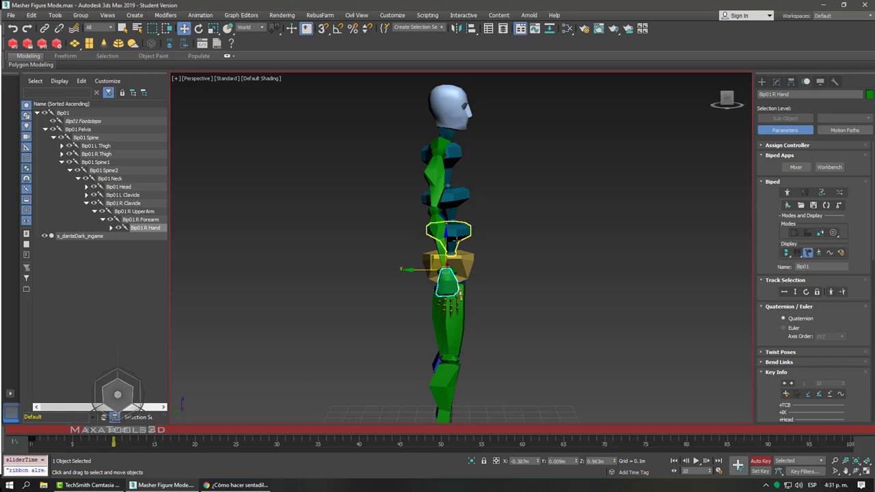
left_click_drag(126, 435, 277, 432)
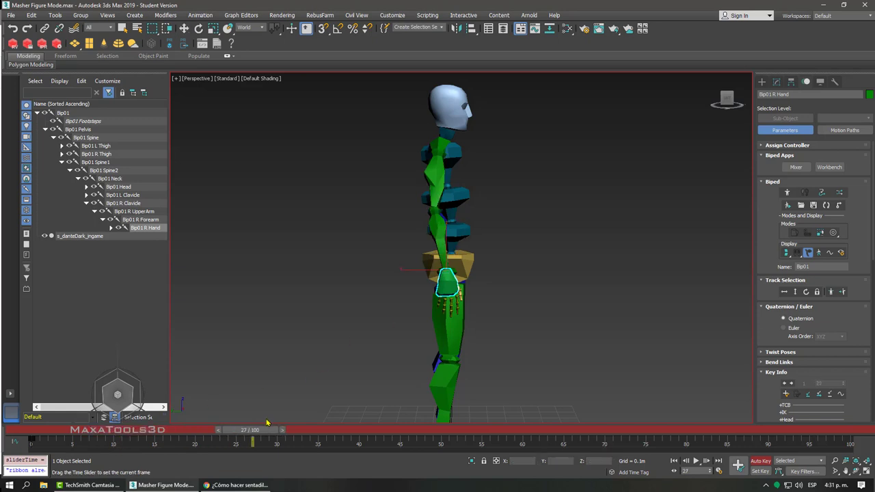
left_click(468, 239)
Step: Switch to the Left view, select Spine1, and activate Select and Rotate
key("l")
scroll(432, 173, "up", 4)
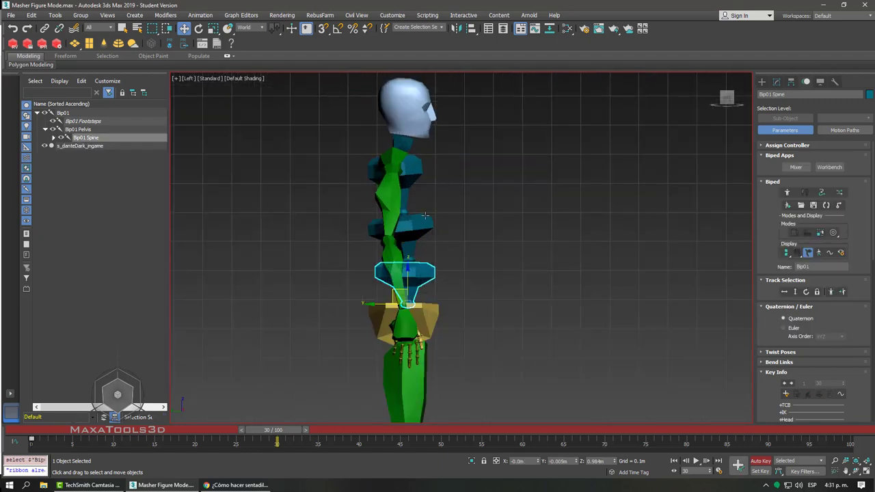
left_click(413, 204)
right_click(484, 199)
left_click(484, 218)
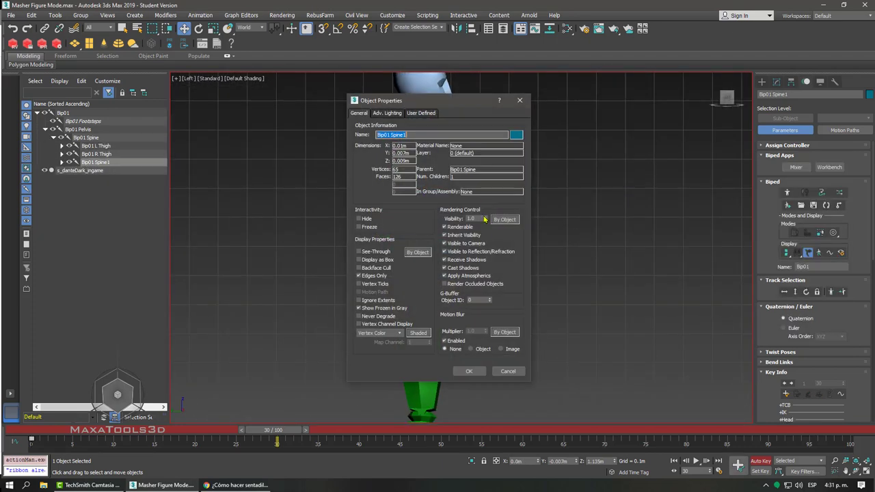
left_click(519, 101)
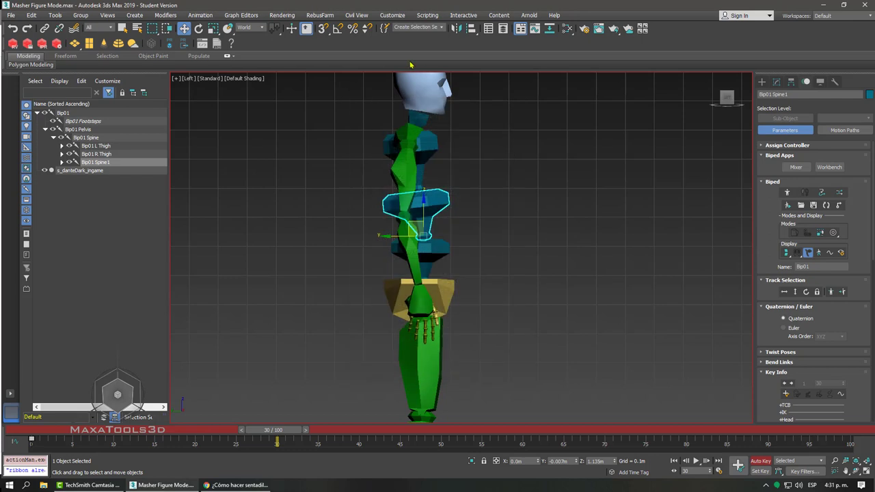
left_click(200, 29)
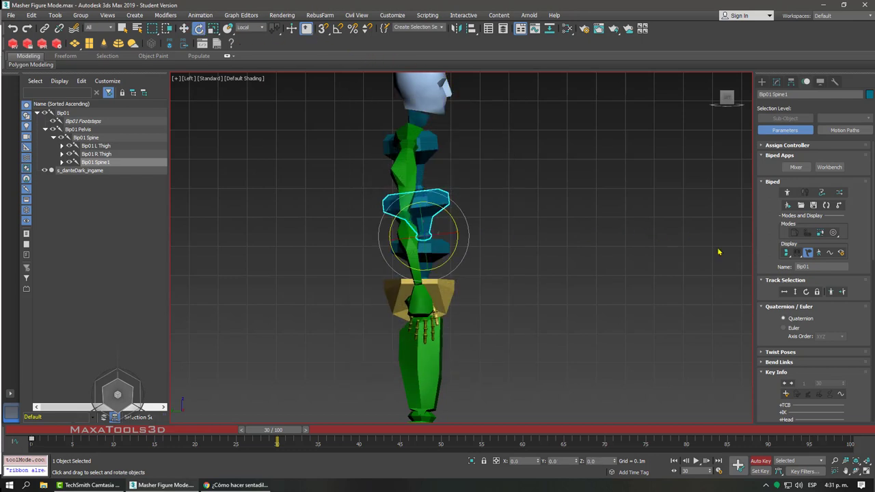
scroll(777, 341, "down", 2)
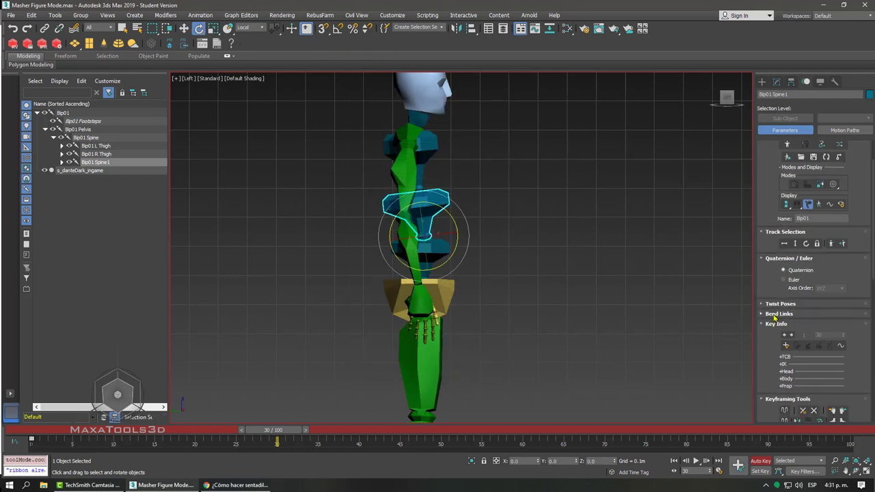
left_click(777, 314)
Step: Rotate Spine1, Spine2 and the neck to straighten the torso, then deselect all
left_click_drag(432, 208, 437, 226)
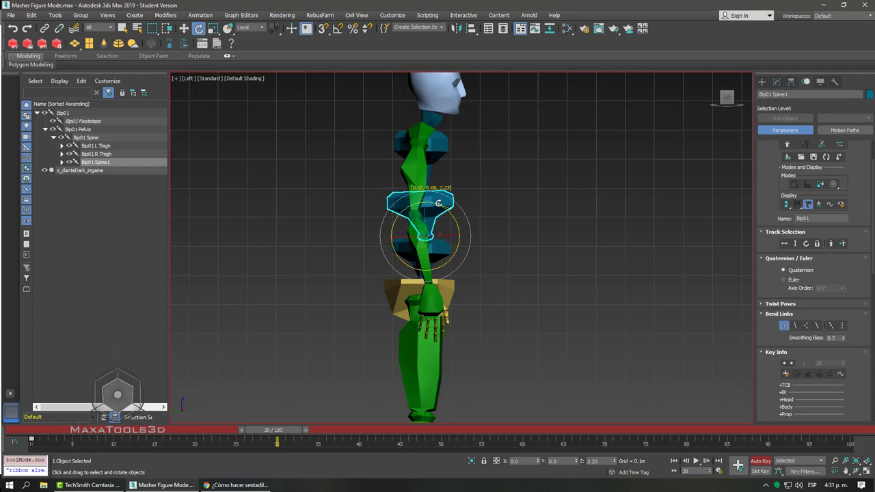
left_click(451, 149)
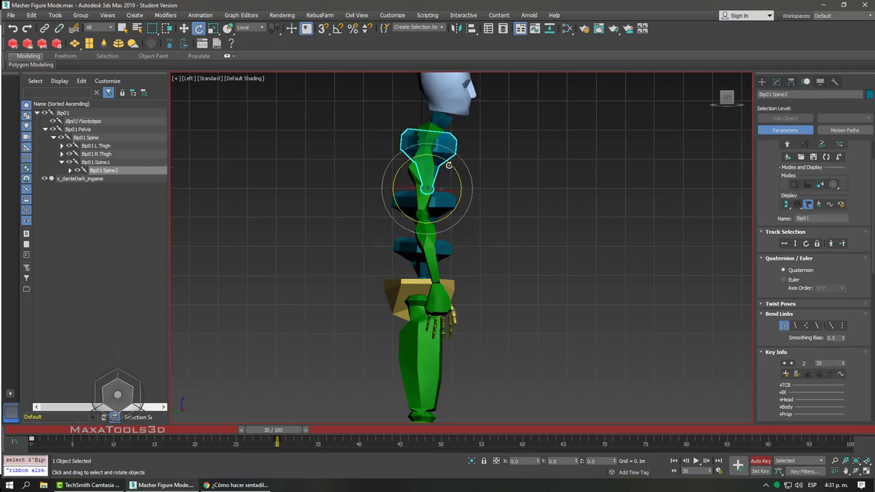
left_click_drag(450, 165, 447, 164)
left_click(435, 117)
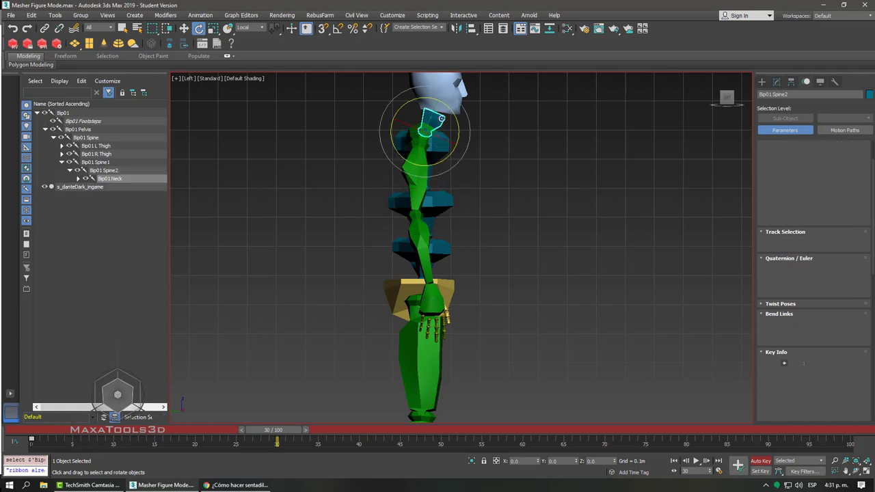
mouse_move(454, 112)
left_mouse_down()
mouse_move(446, 100)
mouse_move(452, 109)
left_mouse_up()
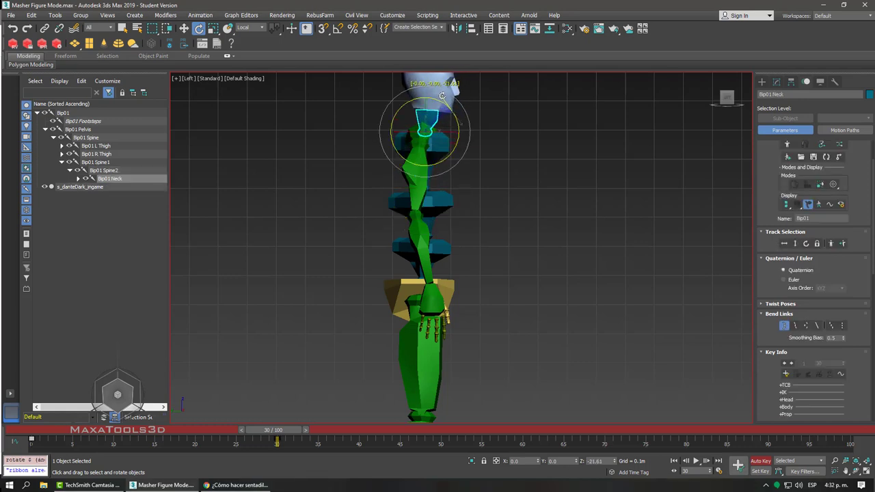
left_click(443, 258)
left_click(500, 244)
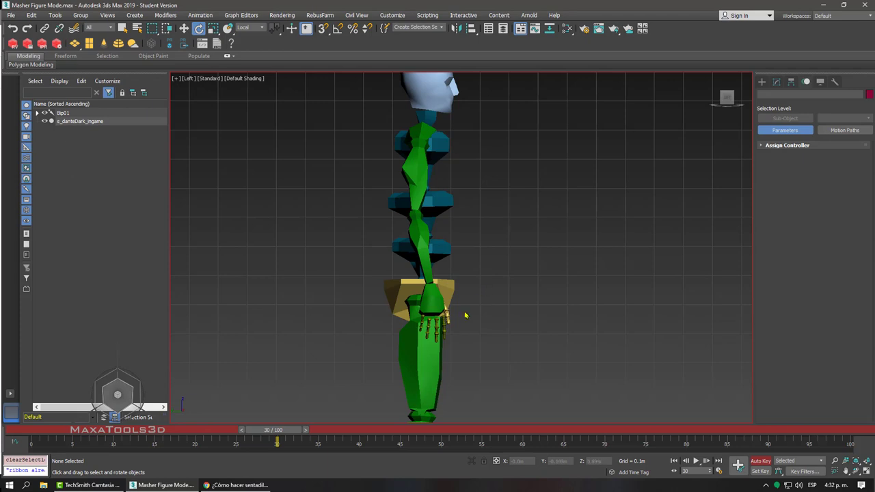
Step: Move the right hand forward to extend the arm, checking it from the top view
right_click(515, 226)
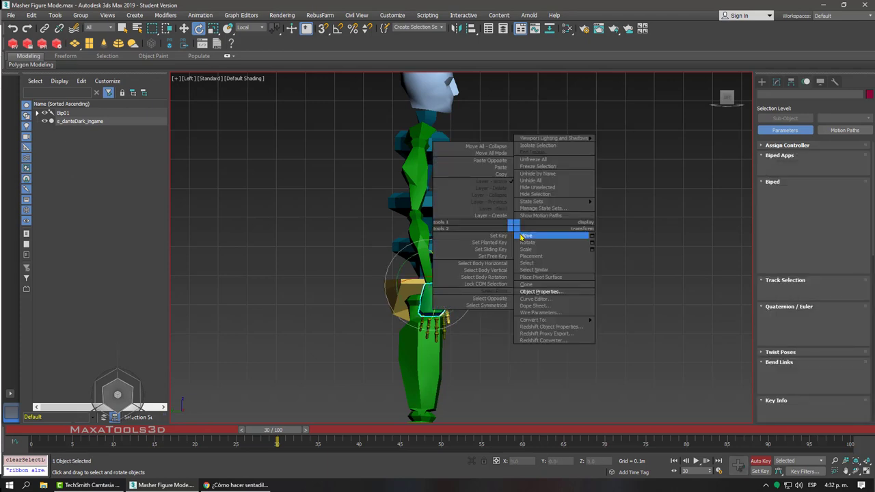
left_click(544, 236)
left_click(428, 284)
mouse_move(404, 286)
left_mouse_down()
mouse_move(542, 216)
mouse_move(526, 114)
mouse_move(526, 130)
mouse_move(504, 139)
mouse_move(532, 140)
left_mouse_up()
key("t")
key("F3")
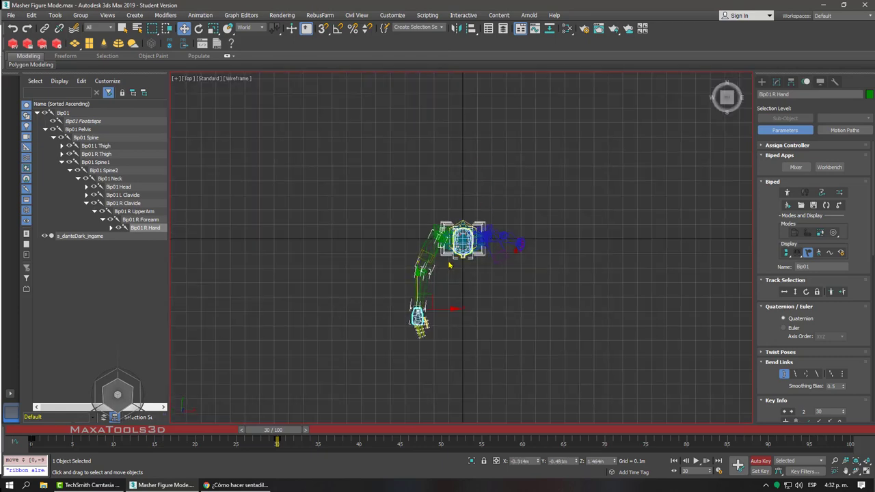
scroll(425, 362, "up", 5)
scroll(440, 261, "up", 2)
scroll(405, 216, "up", 2)
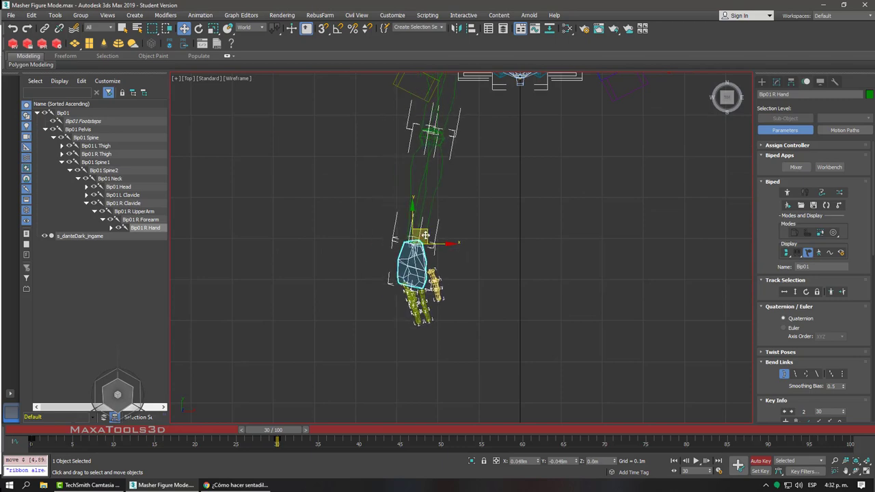
key("F3")
mouse_move(491, 192)
middle_mouse_down()
mouse_move(517, 194)
mouse_move(524, 215)
mouse_move(582, 131)
mouse_move(567, 173)
mouse_move(510, 182)
mouse_move(482, 246)
middle_mouse_up()
Step: Rotate the right upper arm downward in Local coordinates
left_click(352, 172)
middle_click_drag(351, 171, 485, 150, "alt")
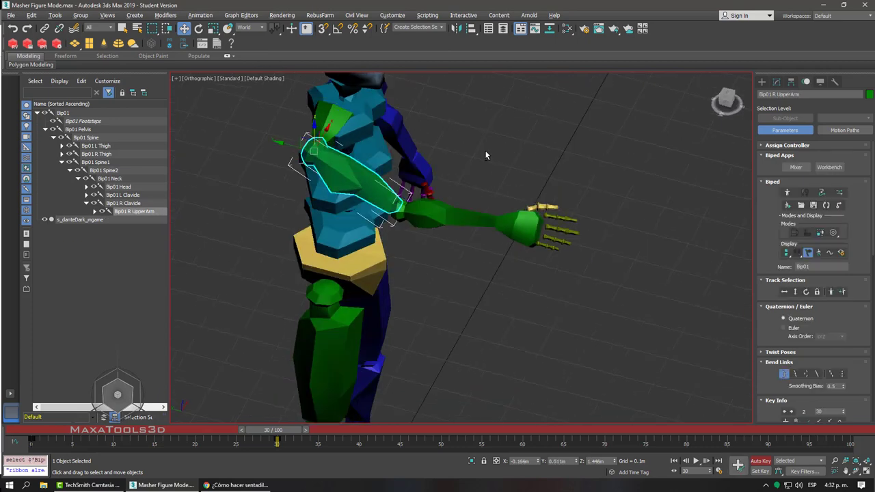
left_click(246, 28)
left_click(252, 47)
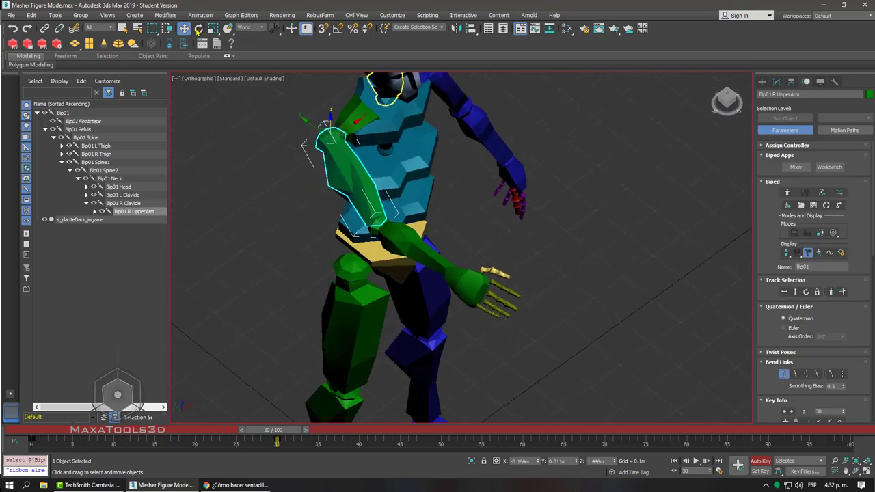
left_click(198, 28)
left_click(246, 27)
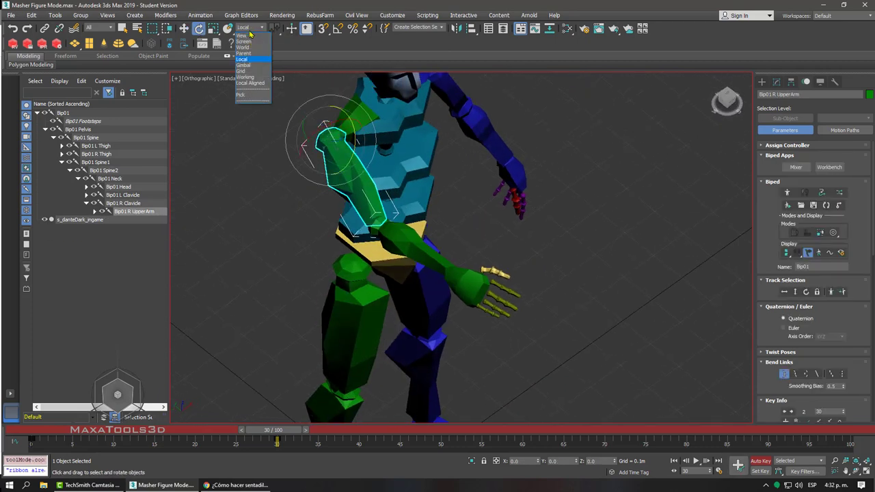
left_click(242, 59)
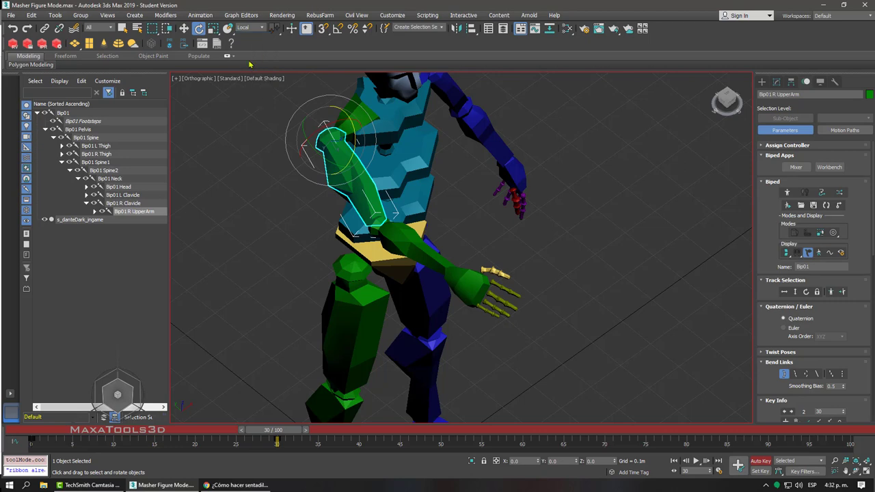
middle_click_drag(319, 112, 319, 135, "alt")
left_click_drag(314, 130, 319, 164)
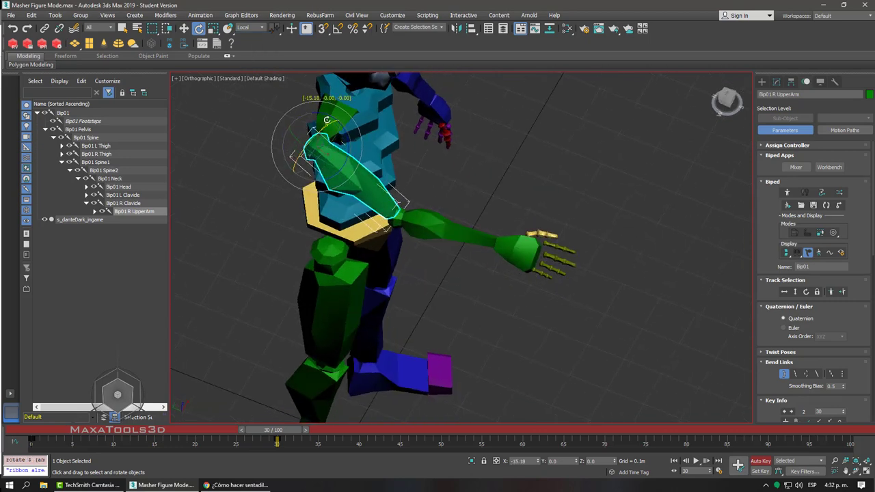
Step: Rotate the right forearm and hand to straighten the arm forward
left_click(432, 217)
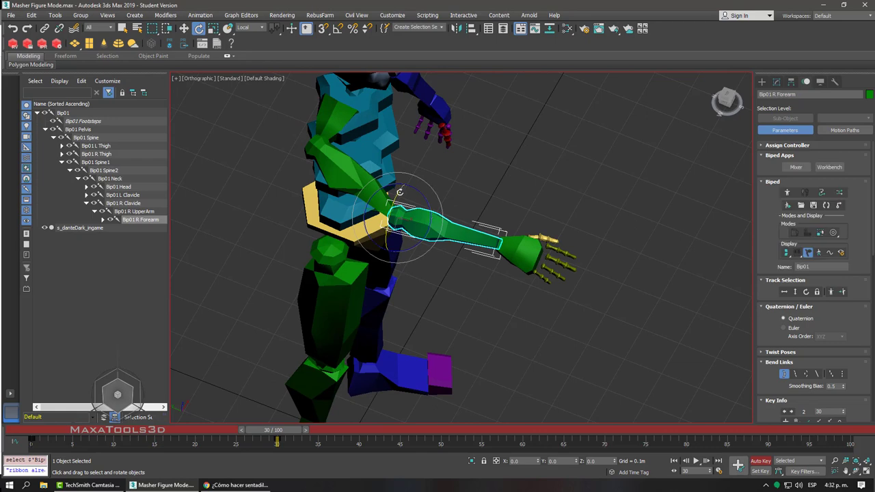
mouse_move(432, 217)
left_mouse_down()
mouse_move(425, 196)
mouse_move(402, 189)
left_mouse_up()
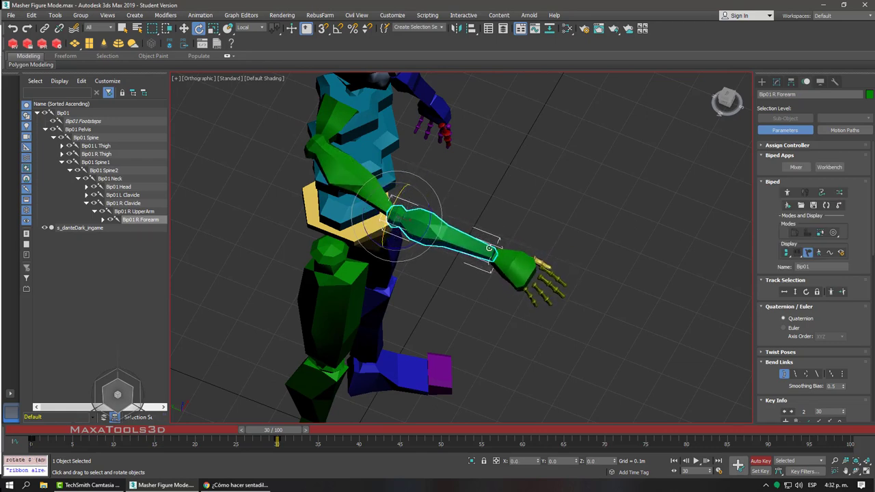
left_click(509, 261)
left_click_drag(507, 240, 504, 227)
key("t")
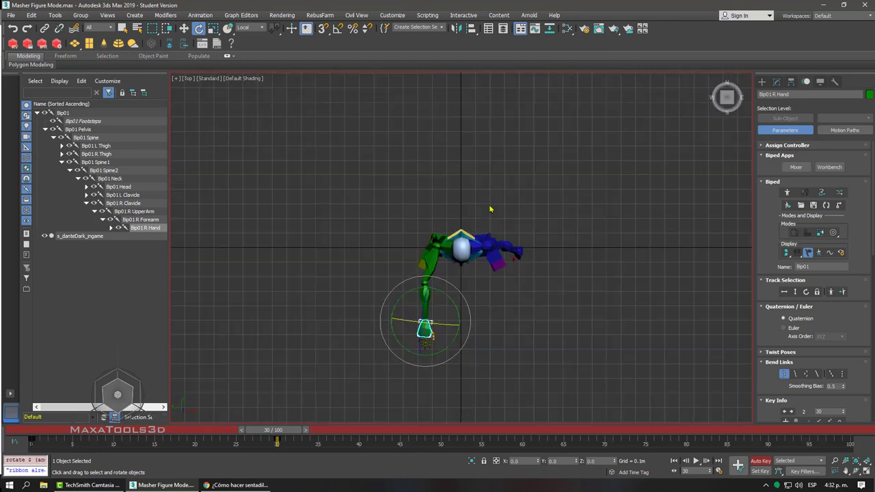
key("z")
left_click_drag(512, 180, 511, 177)
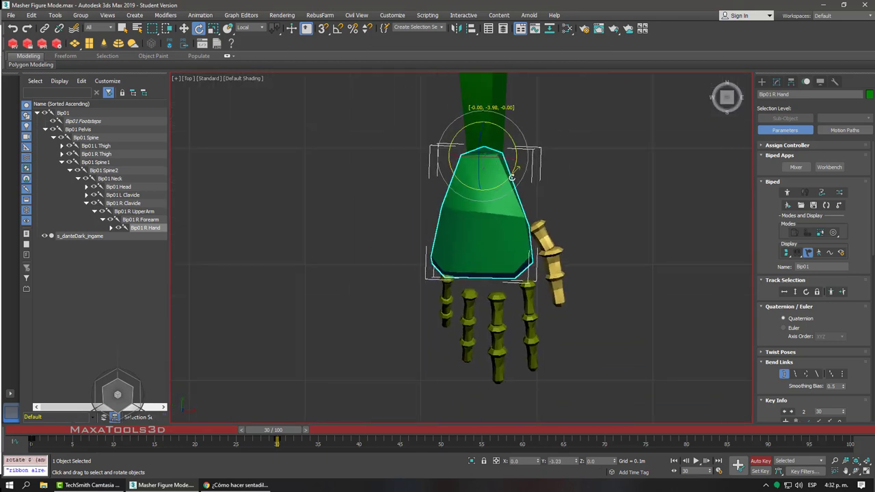
Step: Nudge the right hand up slightly with Move and restore the perspective view
right_click(512, 178)
left_click(547, 190)
key("shift+z")
key("shift+z")
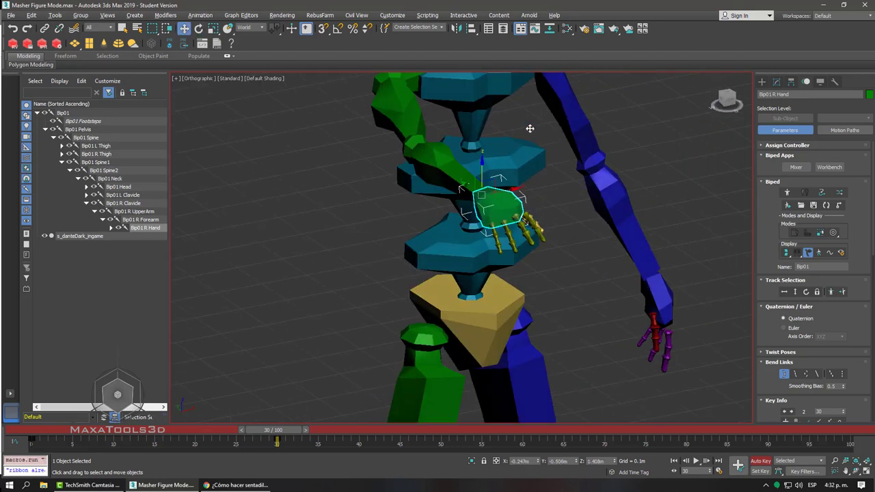
key("shift+z")
key("shift+z")
key("shift+z")
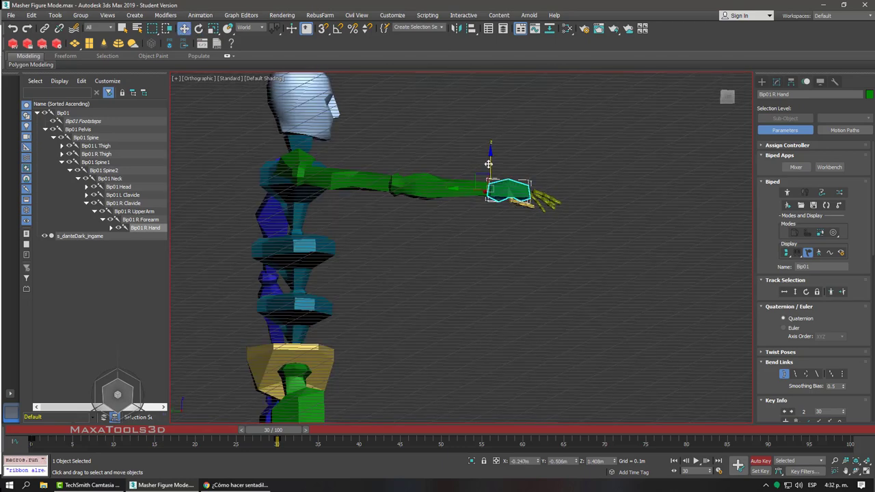
left_click_drag(488, 164, 488, 161)
key("shift+z")
key("shift+z")
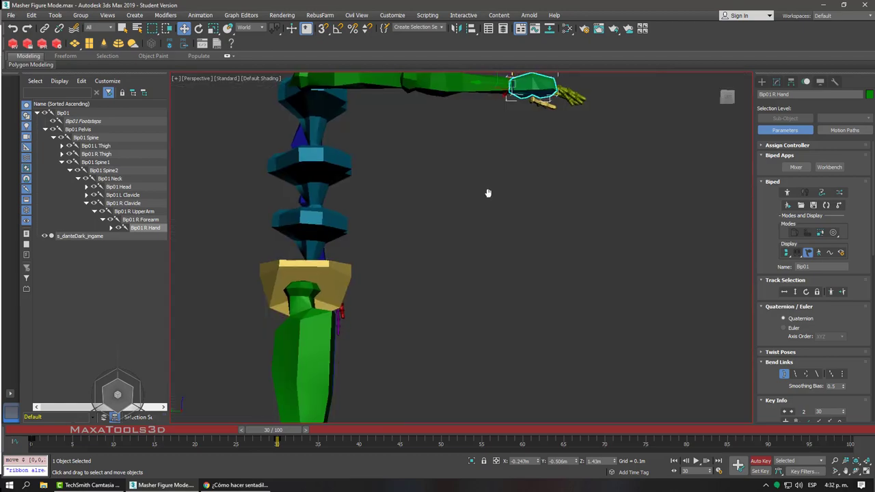
key("shift+z")
key("shift+z")
key("shift+z")
key("shift+z")
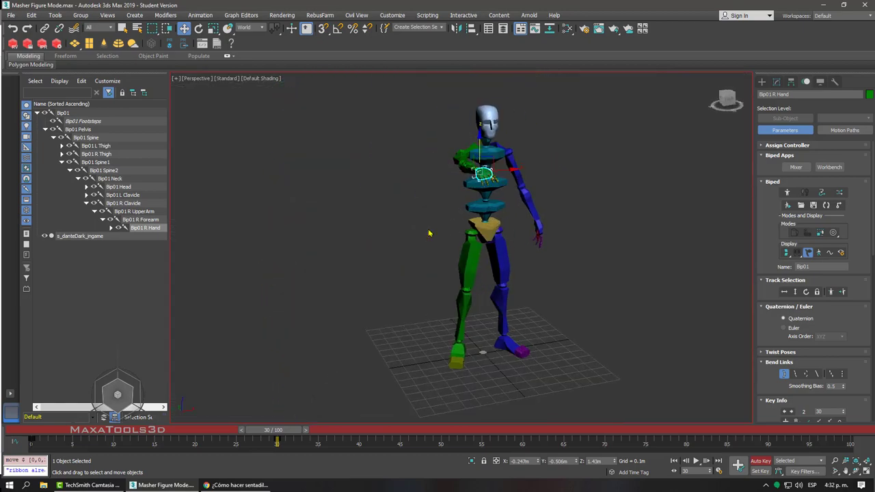
left_click(236, 485)
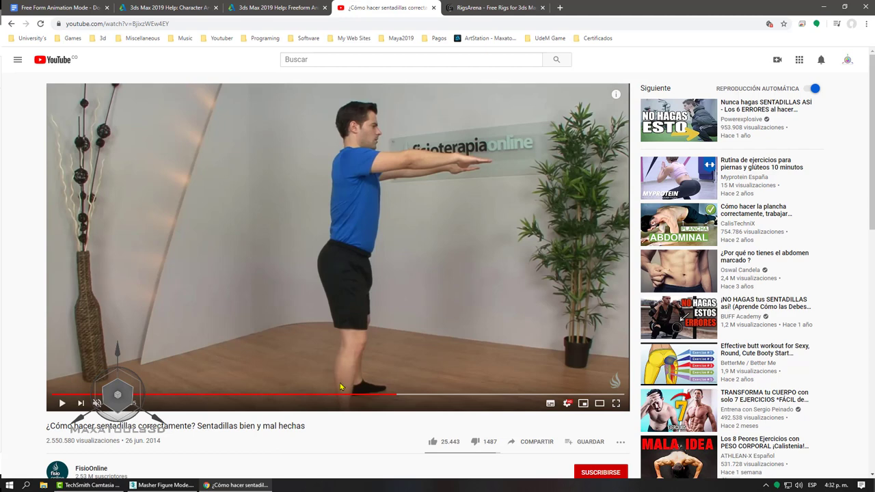
scroll(423, 328, "down", 1)
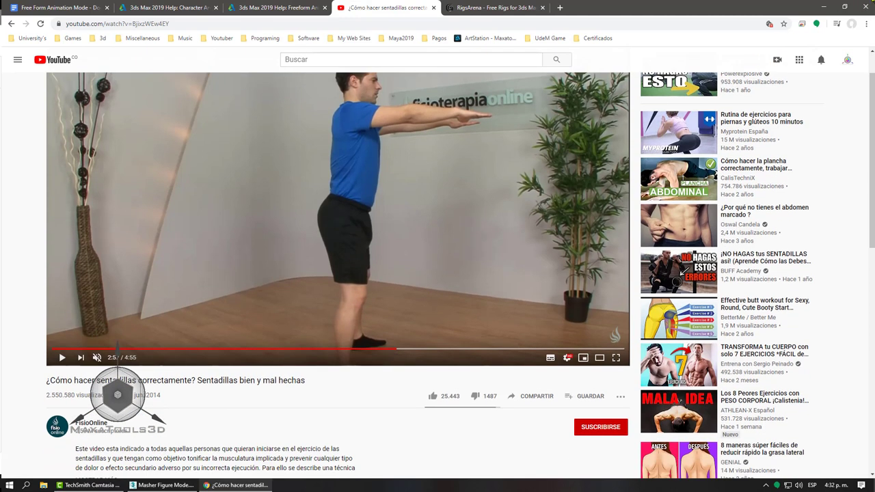
left_click(825, 7)
mouse_move(542, 310)
middle_mouse_down("alt")
mouse_move(565, 298)
mouse_move(489, 307)
mouse_move(514, 309)
middle_mouse_up("alt")
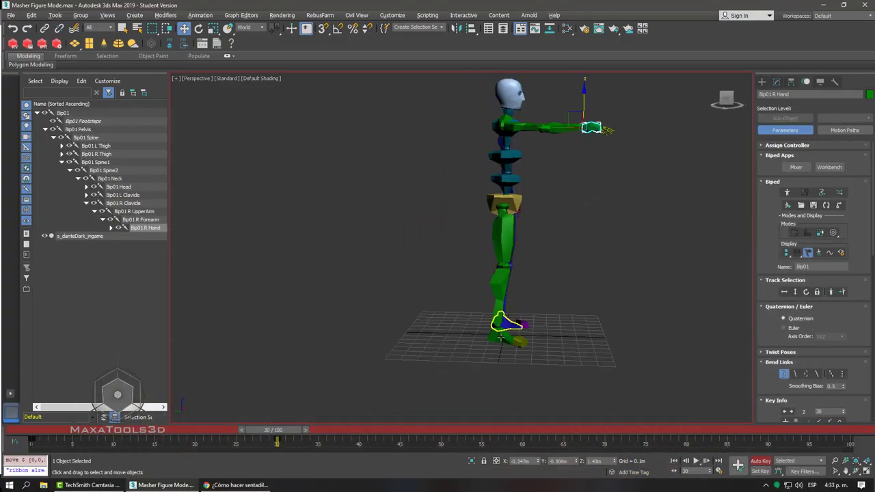
Step: Select both feet and move them slightly to the right
left_click(503, 332)
left_click(509, 325, "ctrl")
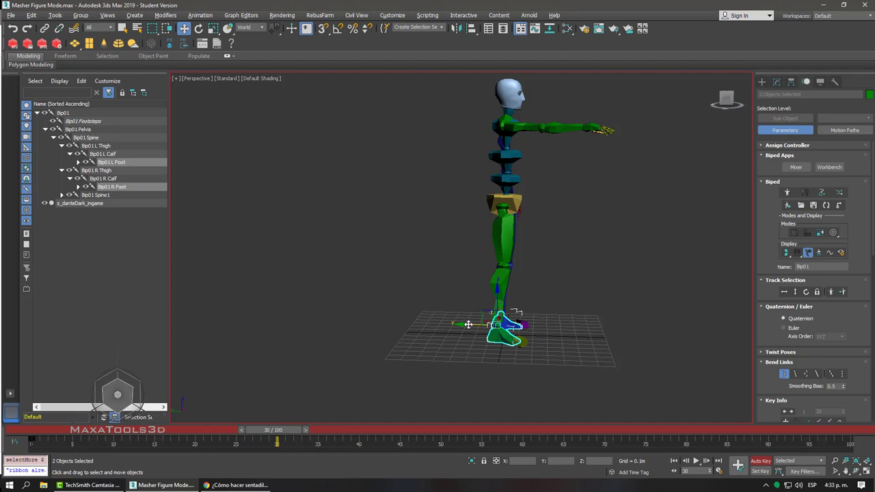
left_click_drag(468, 324, 484, 322)
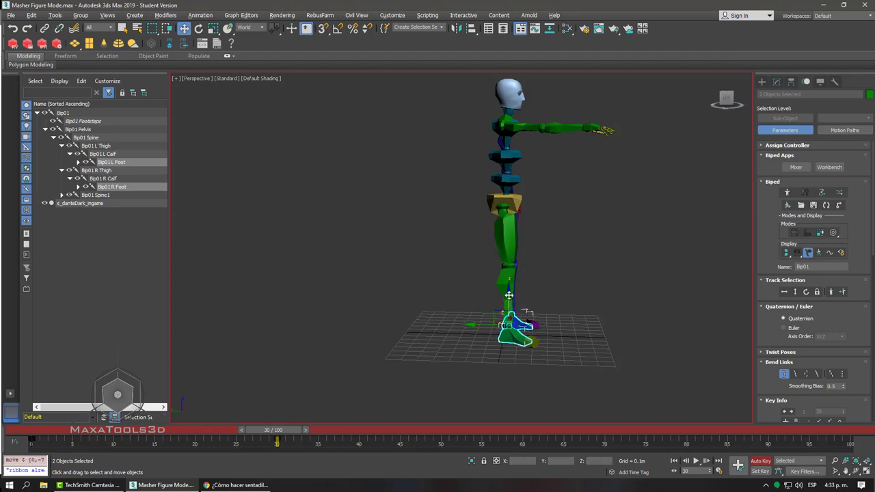
left_click(541, 275)
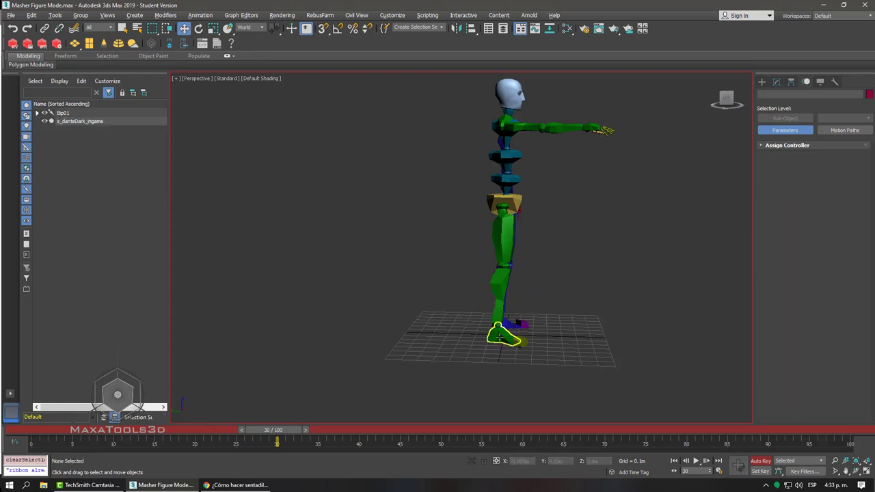
Step: Reselect both feet and shift them slightly down and left
left_click(463, 335)
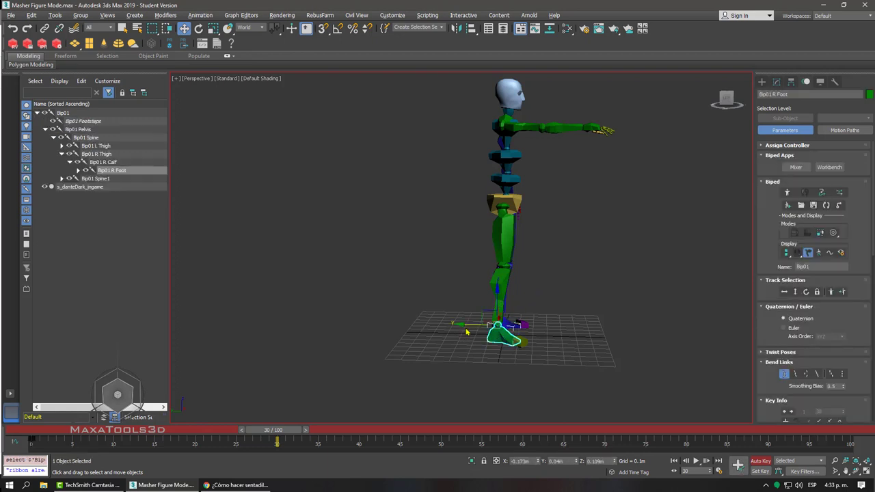
mouse_move(479, 326)
middle_mouse_down("alt")
mouse_move(475, 292)
mouse_move(516, 248)
mouse_move(472, 290)
middle_mouse_up("alt")
scroll(516, 248, "up", 3)
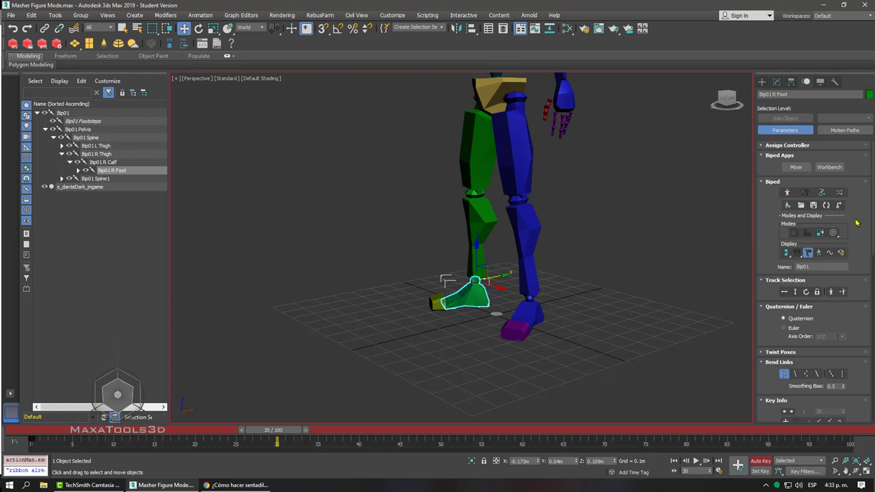
left_click(832, 294)
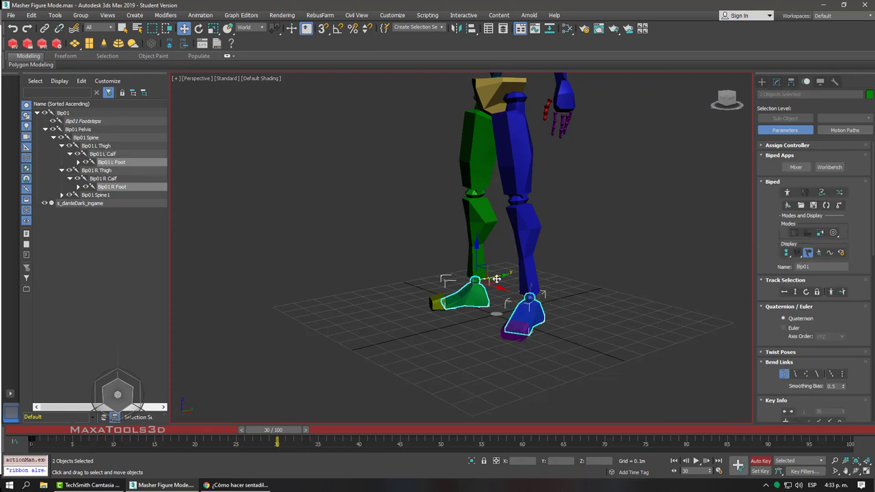
left_click_drag(500, 276, 495, 278)
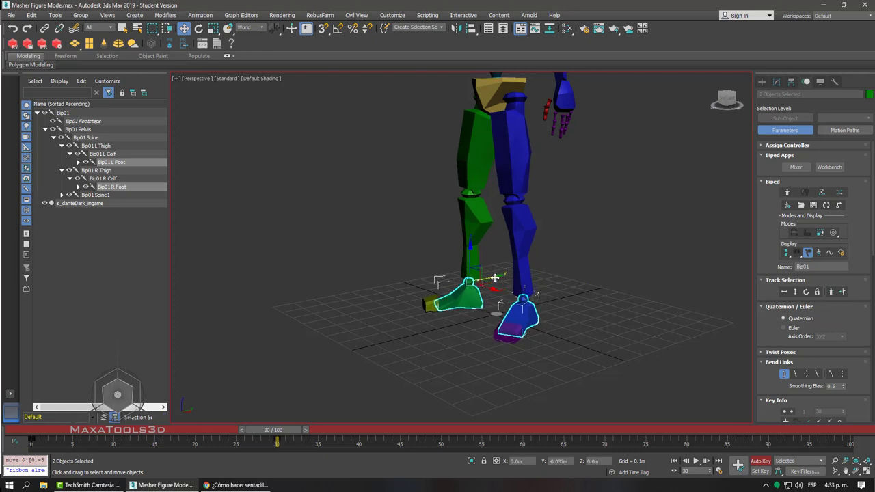
Step: Scrub between frame 0 and about frame 20 to review the arm rising
middle_click_drag(509, 273, 536, 226)
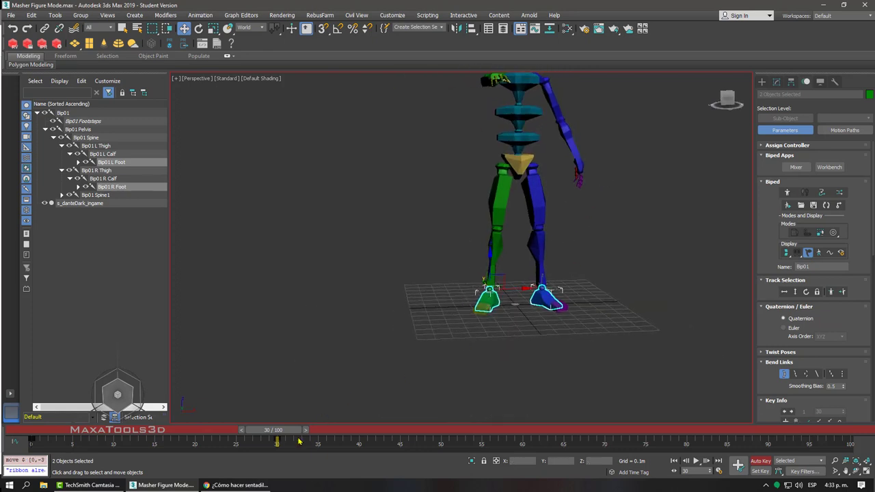
left_click(262, 431)
left_click_drag(288, 430, 30, 430)
middle_click_drag(553, 277, 517, 391, "alt")
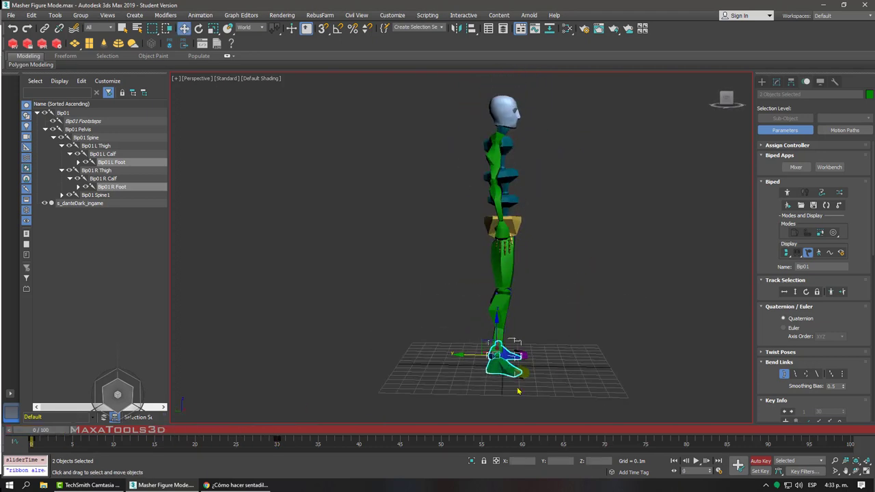
mouse_move(47, 432)
left_mouse_down()
mouse_move(194, 431)
mouse_move(31, 431)
mouse_move(398, 443)
mouse_move(274, 442)
mouse_move(350, 443)
mouse_move(84, 420)
mouse_move(397, 354)
mouse_move(488, 356)
mouse_move(264, 353)
mouse_move(290, 409)
left_mouse_up()
Step: Region-select both calves, feet and toes of the biped
key("w")
middle_click_drag(580, 307, 572, 321, "alt")
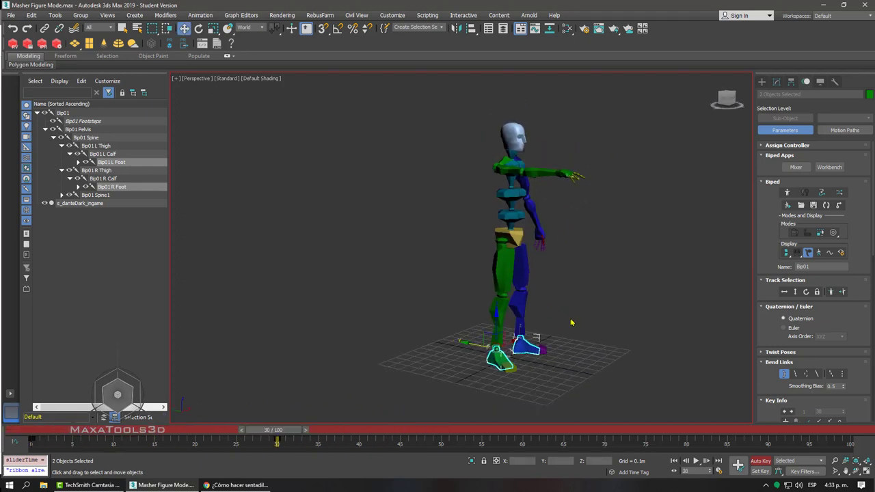
left_click_drag(412, 393, 730, 287)
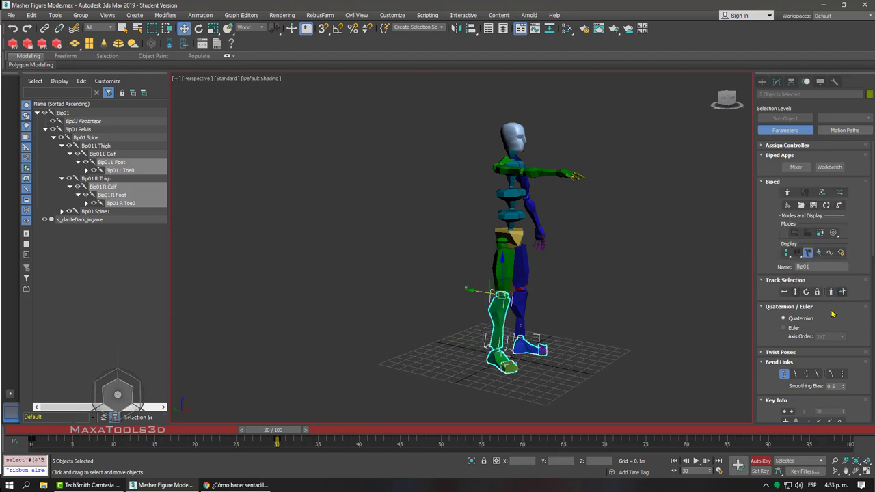
scroll(771, 347, "down", 5)
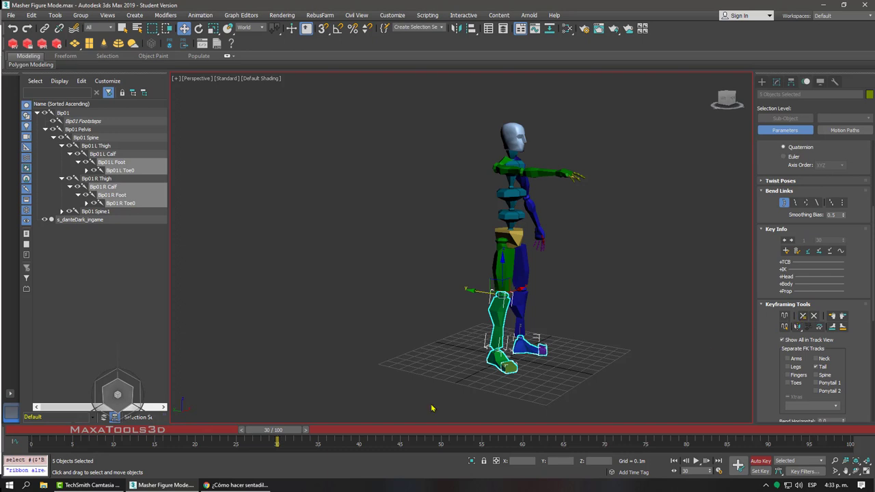
left_click_drag(274, 437, 31, 432)
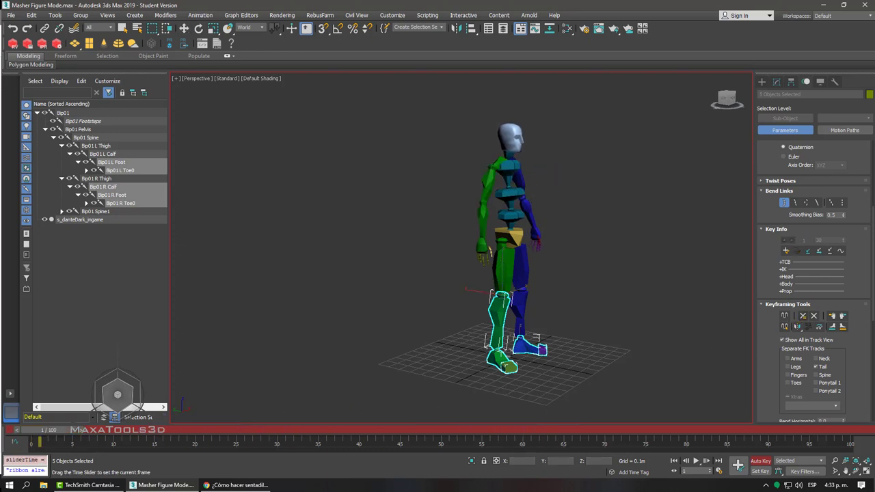
left_click_drag(577, 387, 536, 311)
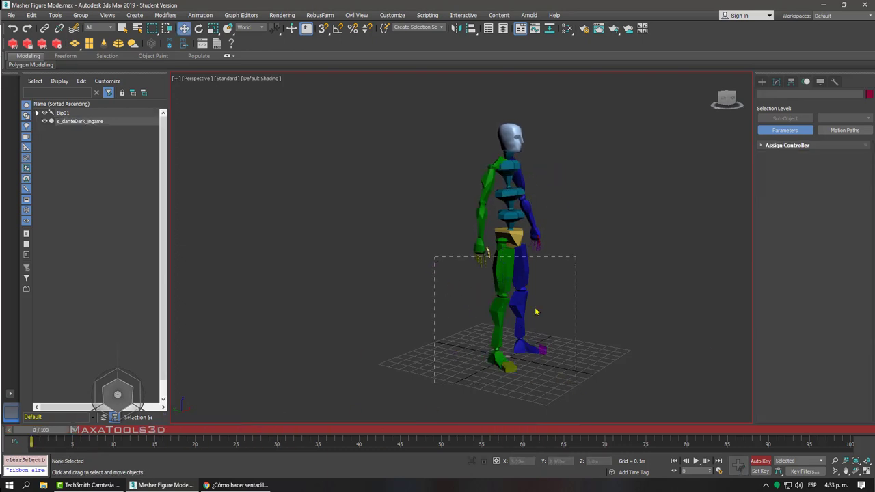
left_click_drag(578, 350, 457, 317)
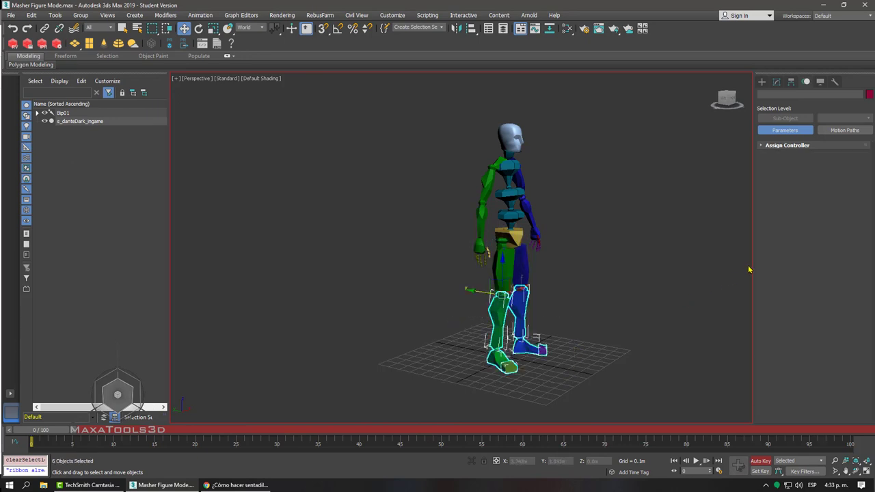
scroll(777, 331, "down", 5)
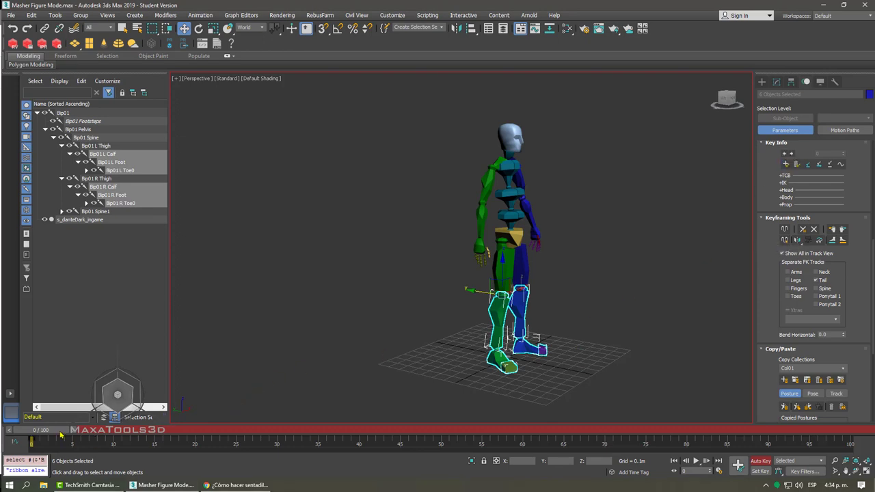
Step: Scrub the early frames, then return to frame 30 and orbit to a front view
mouse_move(60, 435)
left_mouse_down()
mouse_move(249, 430)
mouse_move(113, 430)
left_mouse_up()
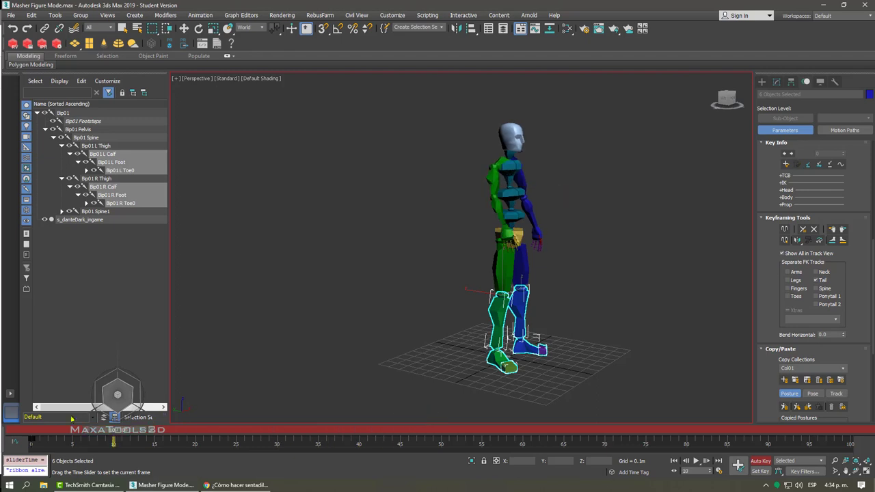
left_click_drag(71, 418, 41, 430)
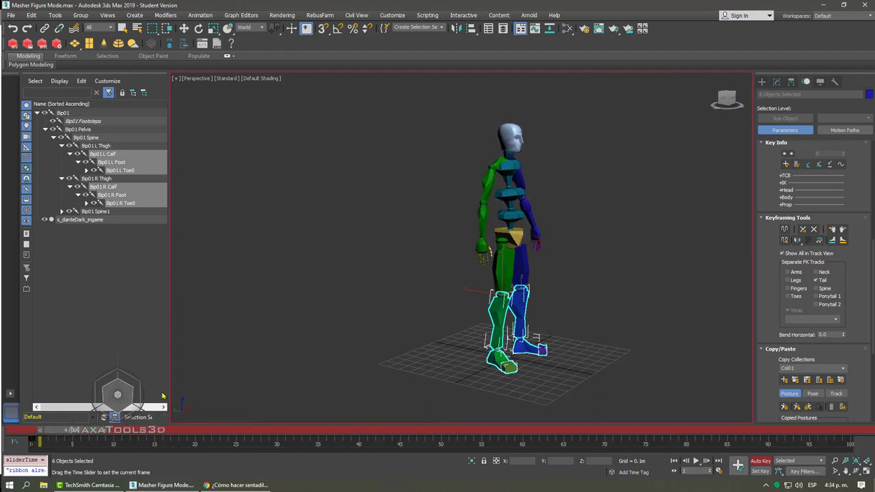
left_click_drag(162, 395, 301, 401)
key("w")
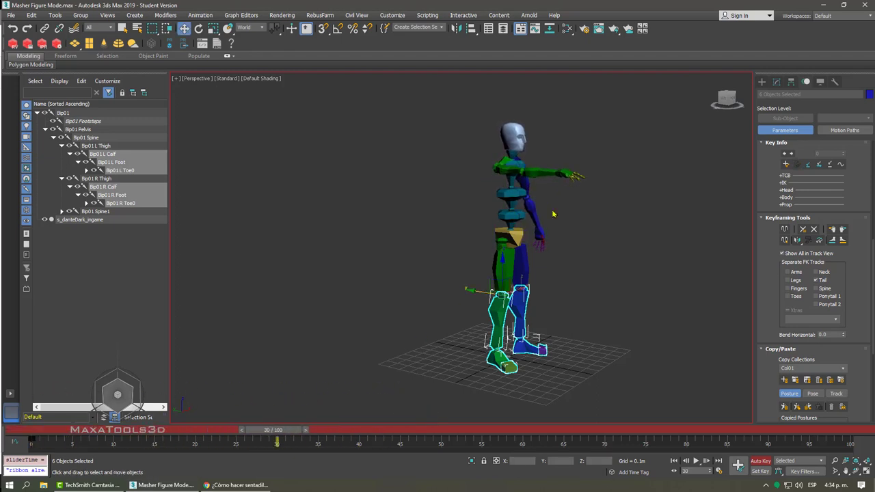
middle_click_drag(576, 176, 497, 207, "alt")
Step: Select the full right-arm chain and copy its posture in the Copy/Paste rollout
scroll(489, 175, "up", 4)
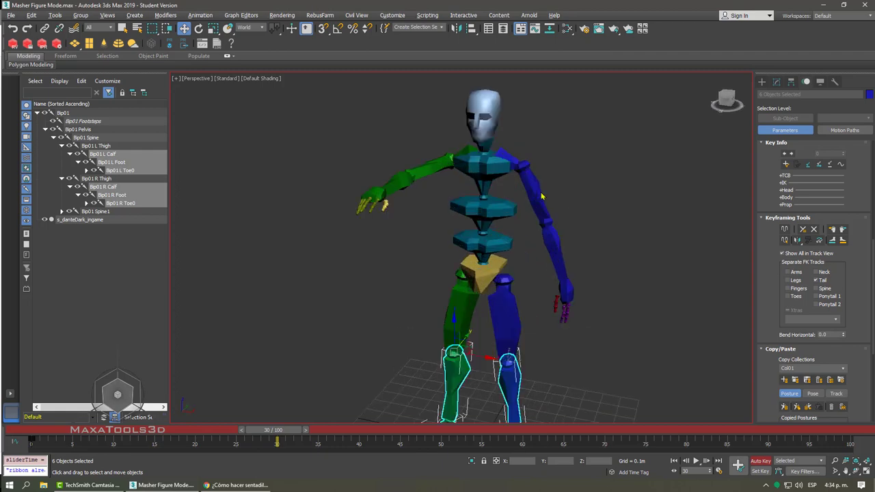
left_click(468, 152)
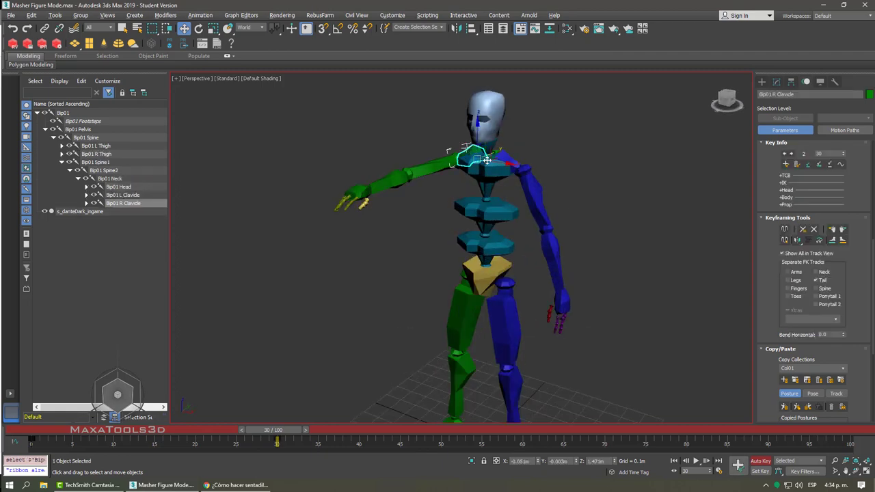
mouse_move(468, 152)
middle_mouse_down("alt")
mouse_move(450, 144)
mouse_move(508, 196)
mouse_move(568, 184)
middle_mouse_up("alt")
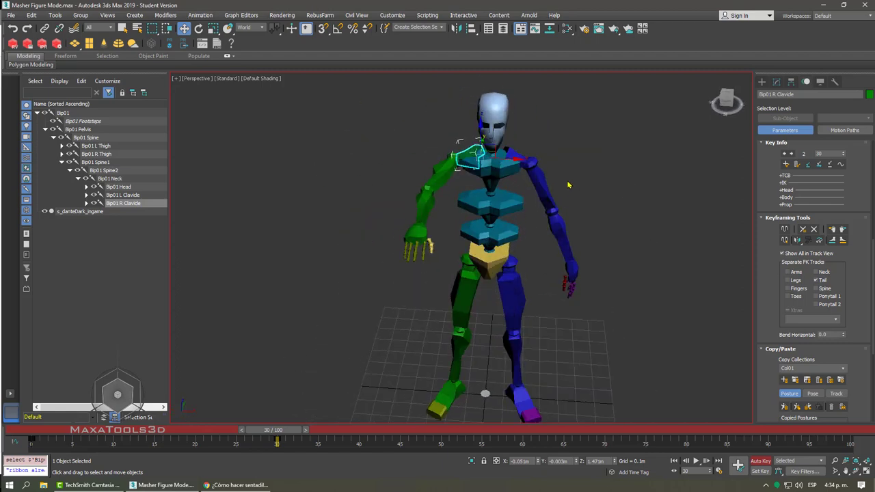
scroll(778, 289, "down", 2)
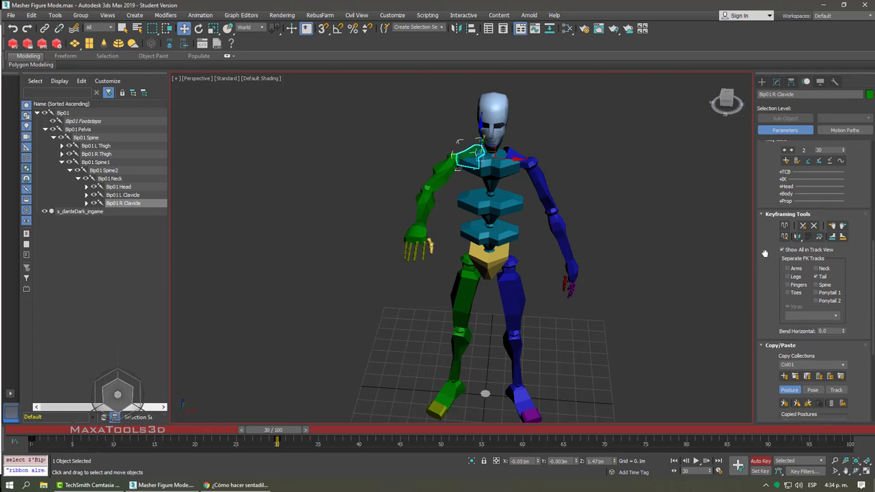
scroll(782, 260, "down", 2)
scroll(790, 225, "down", 2)
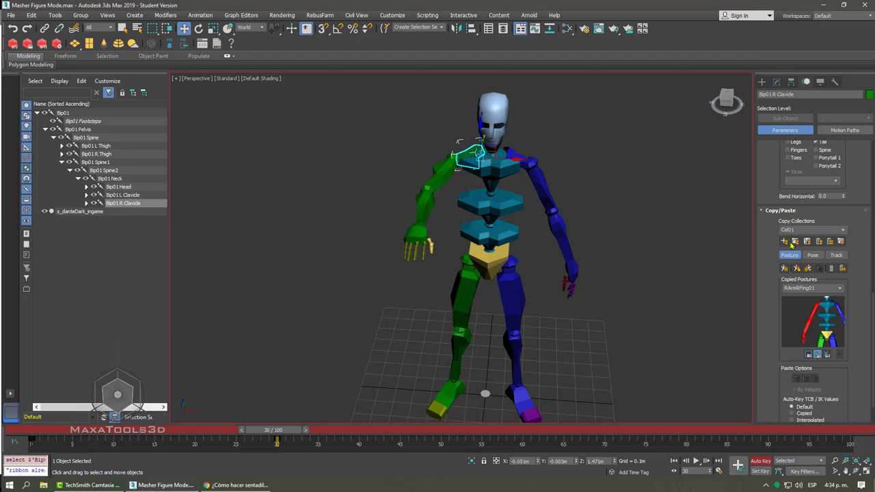
left_click(784, 269)
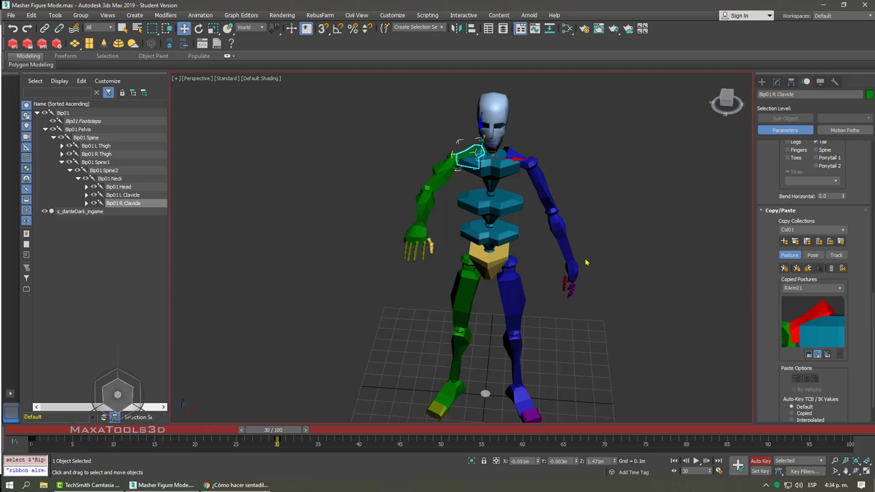
double_click(469, 154)
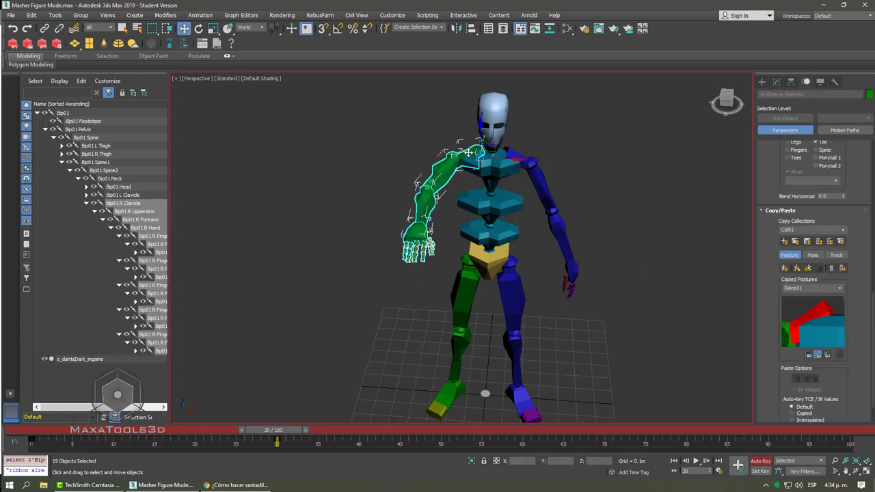
left_click(784, 269)
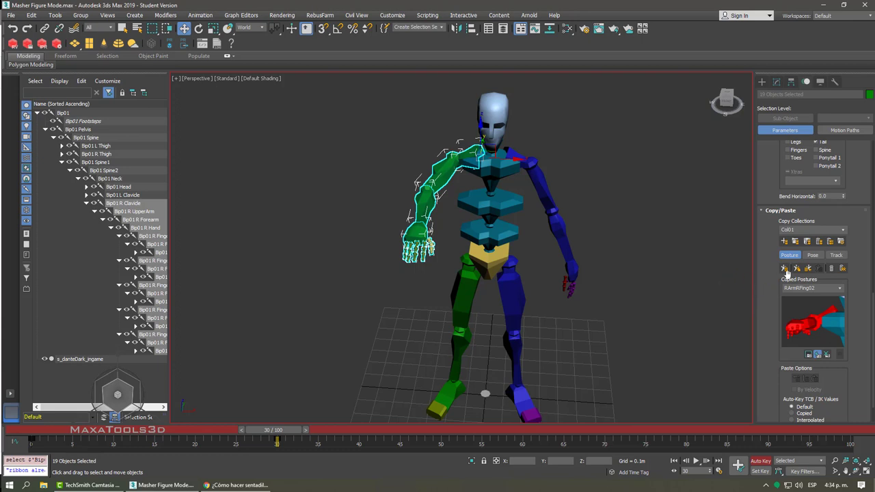
Step: Switch Copy/Paste to Tracks, copy the right-arm track and paste it onto the left arm
left_click(835, 257)
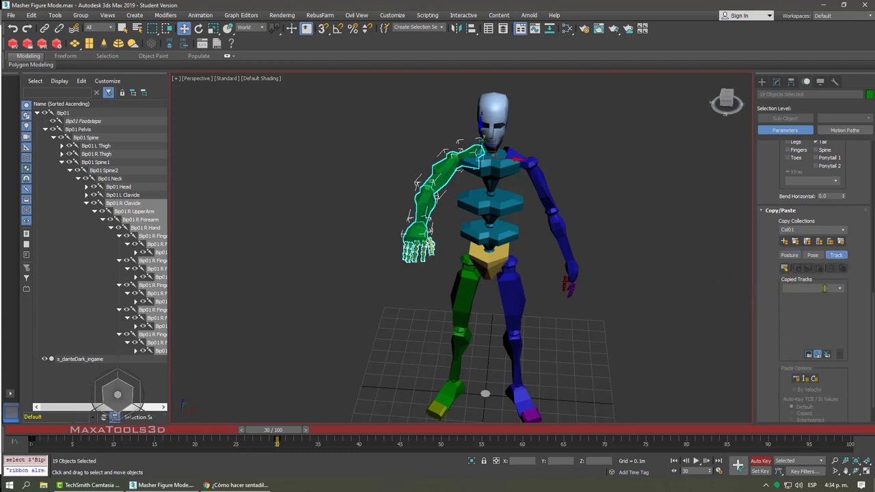
left_click(790, 255)
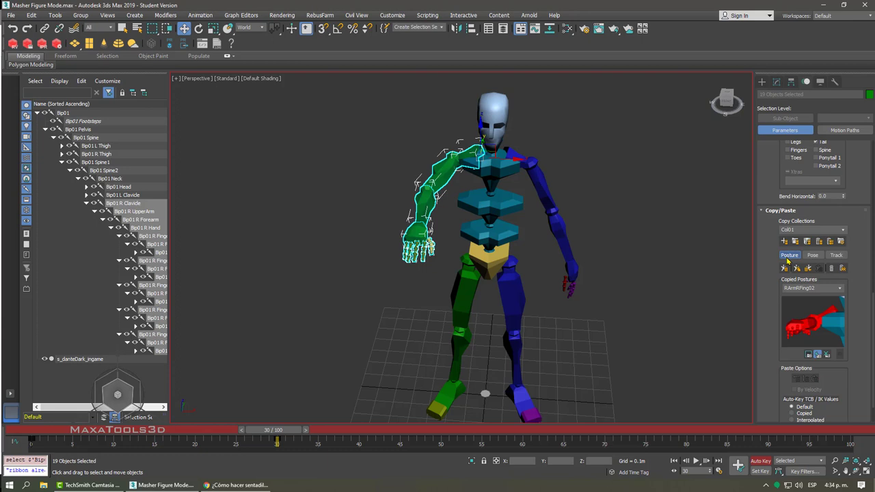
left_click(834, 256)
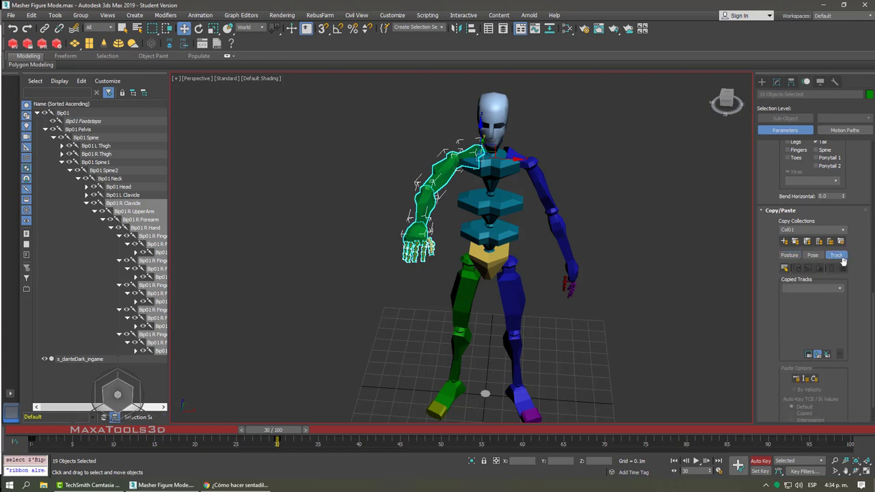
left_click(784, 268)
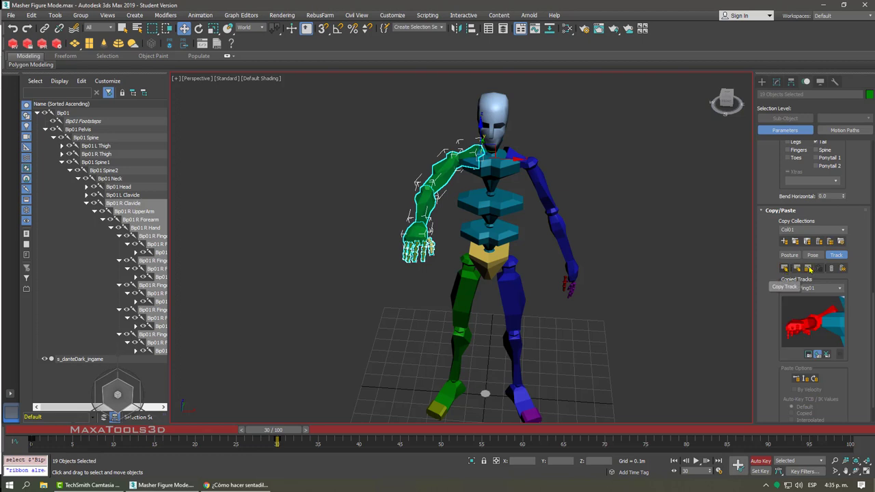
left_click(808, 269)
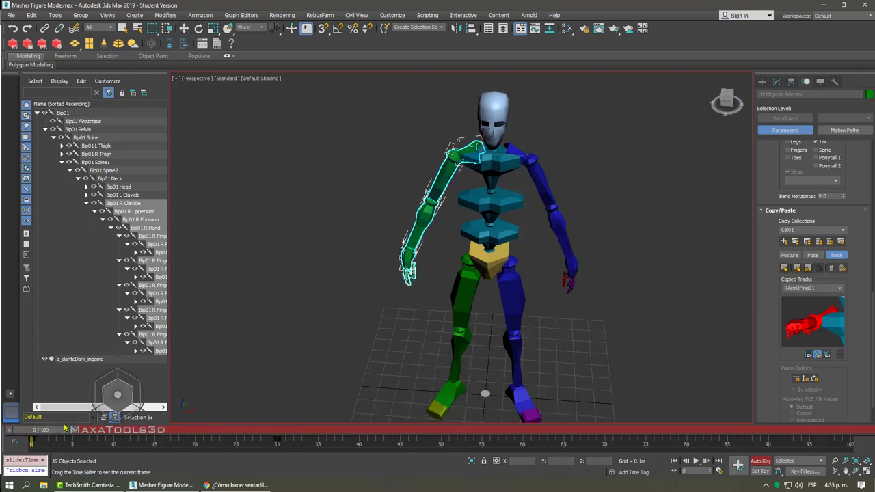
Step: Scrub the timeline to check the pasted arm motion, ending at frame 35
mouse_move(266, 432)
left_mouse_down()
mouse_move(342, 442)
mouse_move(286, 437)
left_mouse_up()
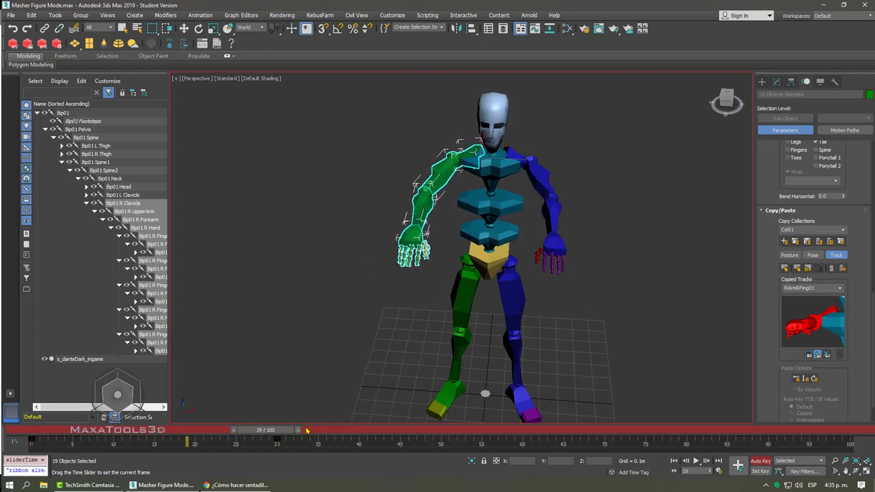
key("w")
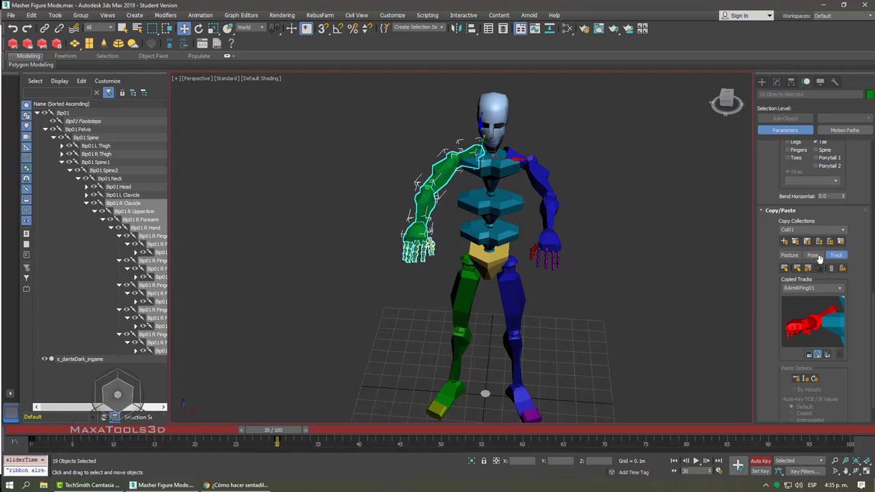
mouse_move(277, 430)
left_mouse_down()
mouse_move(31, 443)
mouse_move(356, 440)
mouse_move(318, 441)
left_mouse_up()
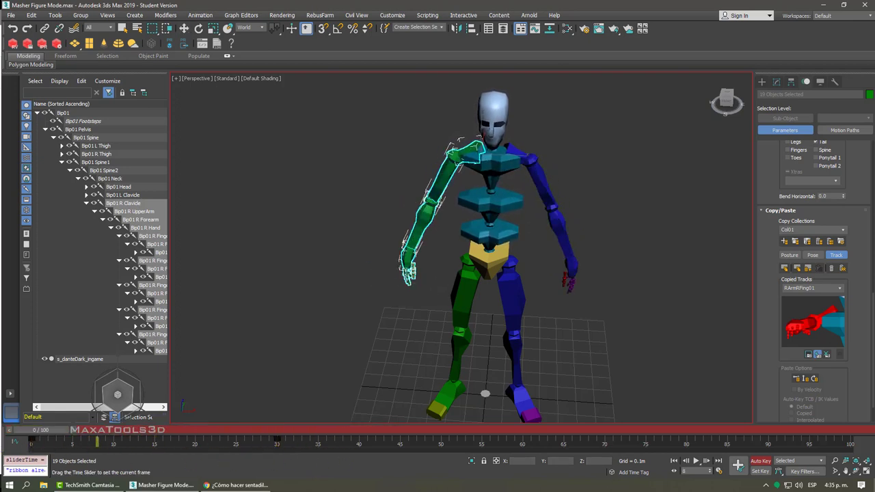
key("w")
mouse_move(396, 314)
middle_mouse_down("alt")
mouse_move(545, 311)
mouse_move(479, 292)
mouse_move(526, 301)
mouse_move(560, 248)
mouse_move(558, 264)
middle_mouse_up("alt")
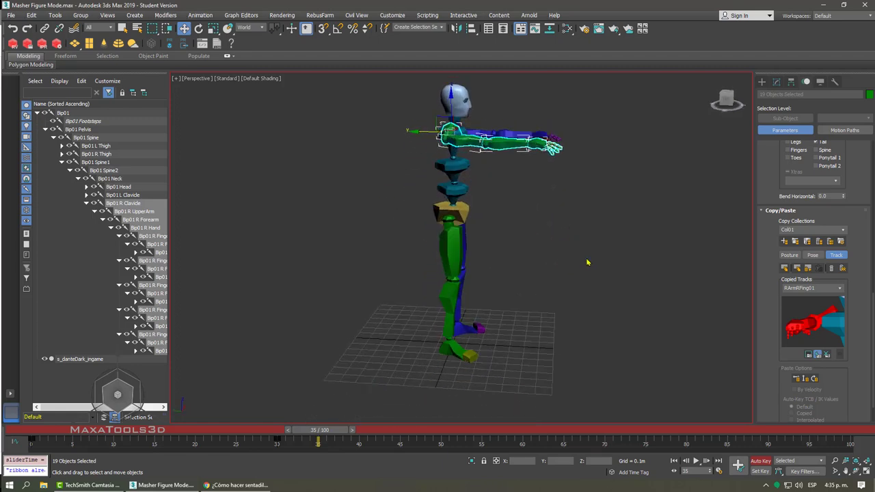
Step: Watch and pause the YouTube squat reference video, then return to 3ds Max
left_click(236, 484)
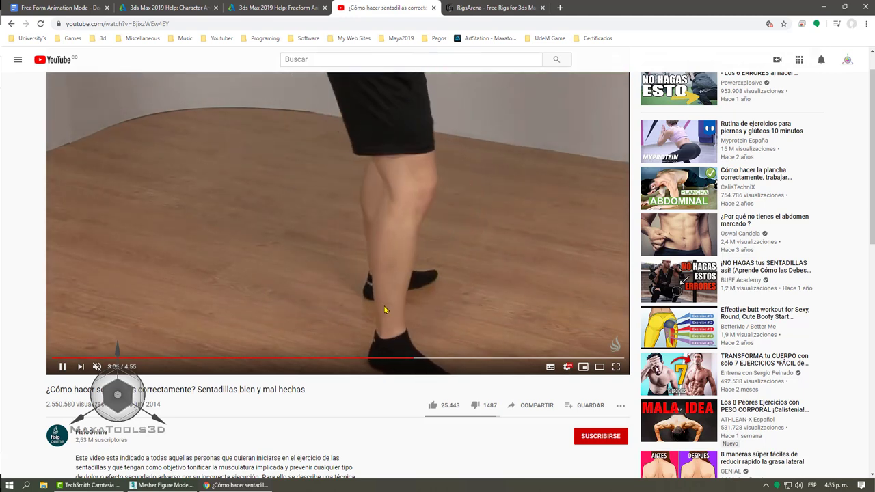
left_click(363, 254)
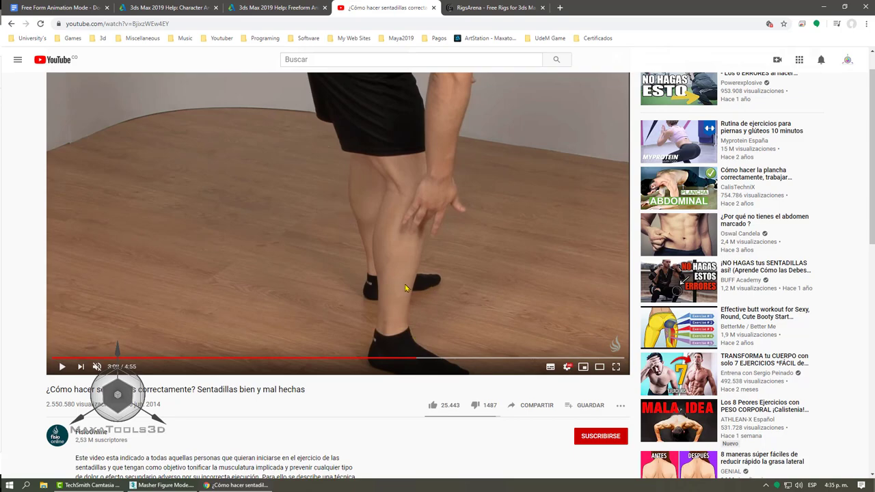
left_click(164, 484)
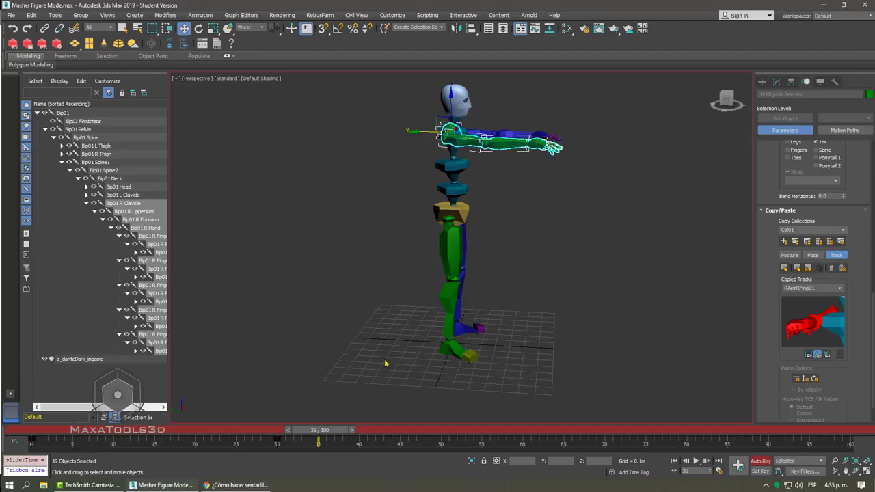
Step: Turn off Auto Key and choose Body Vertical in Track Selection
left_click(765, 461)
scroll(755, 205, "up", 3)
scroll(753, 205, "up", 3)
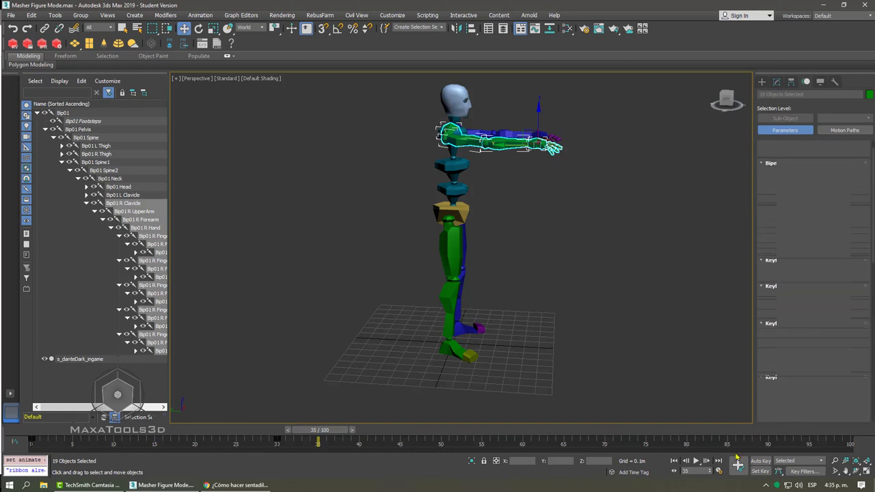
scroll(755, 260, "up", 3)
left_click(795, 291)
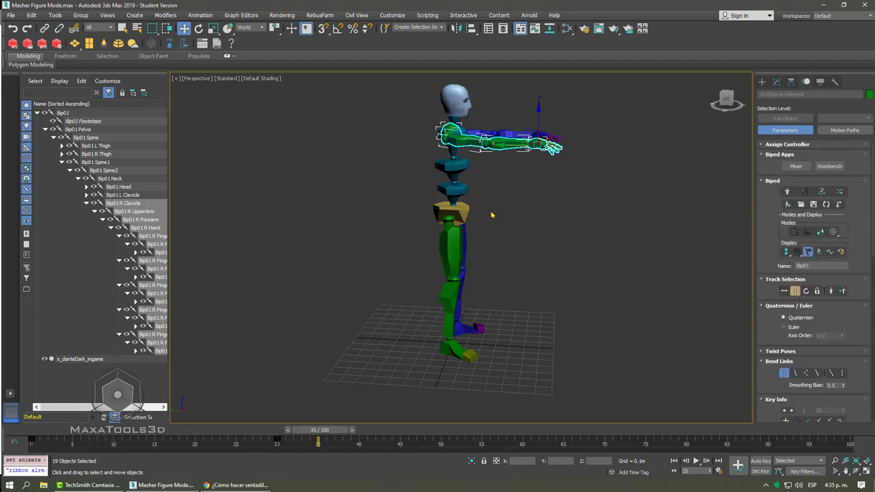
Step: Lower the centre of mass into a crouch and raise both feet as a trial
key("F3")
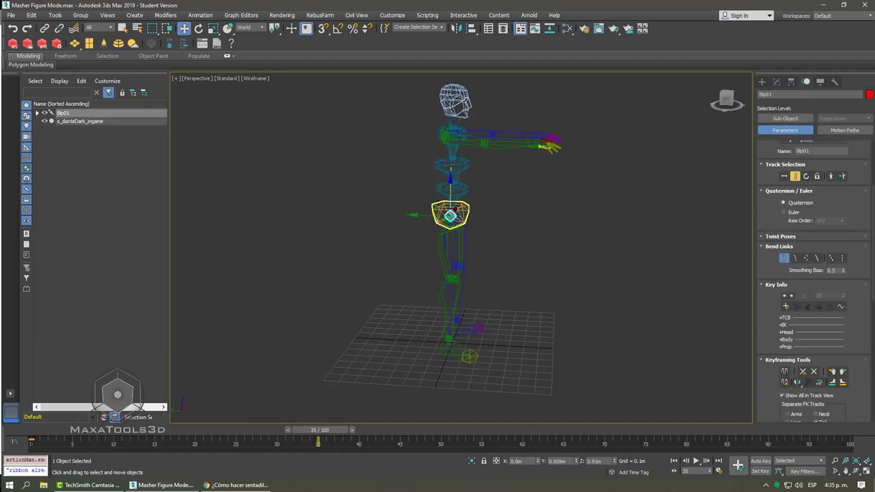
scroll(473, 229, "up", 5)
scroll(473, 229, "down", 3)
scroll(460, 179, "down", 3)
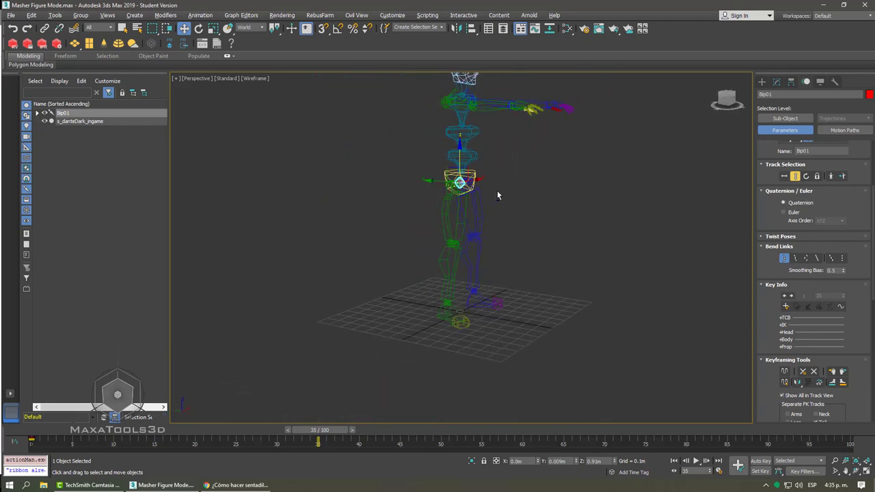
mouse_move(456, 159)
left_mouse_down()
mouse_move(442, 248)
mouse_move(453, 191)
mouse_move(448, 221)
left_mouse_up()
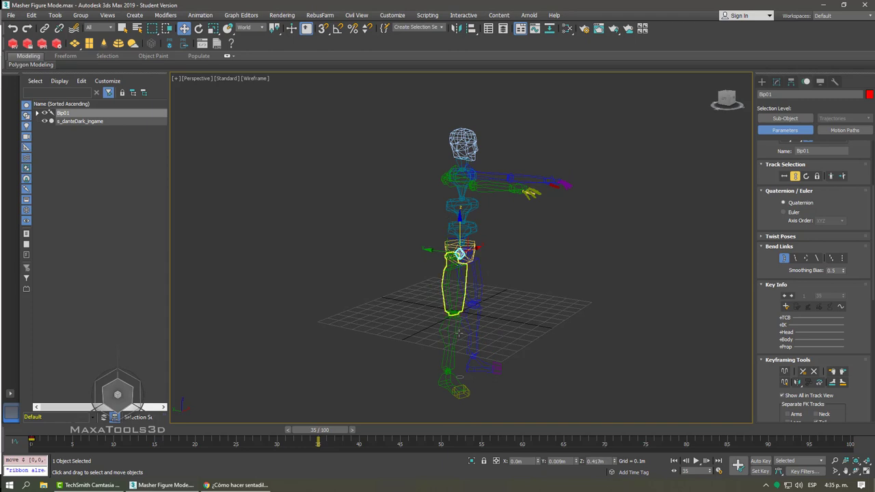
left_click(454, 379)
left_click(477, 369, "ctrl")
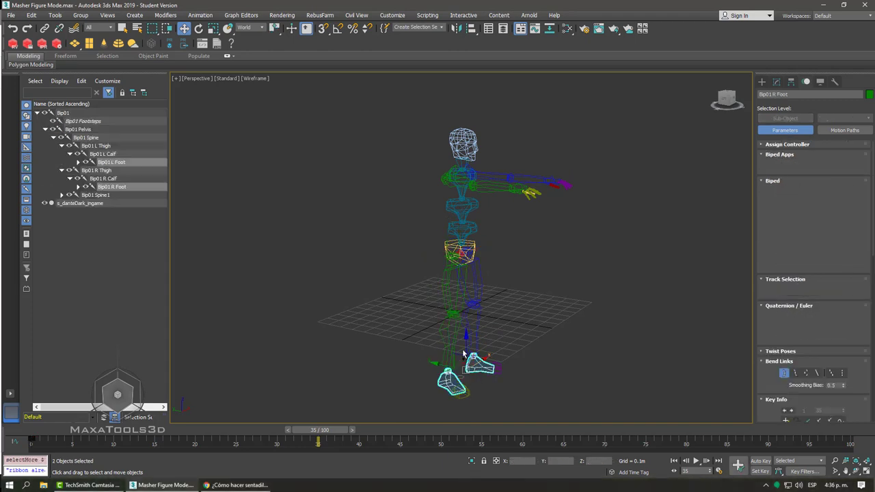
left_click_drag(466, 342, 470, 280)
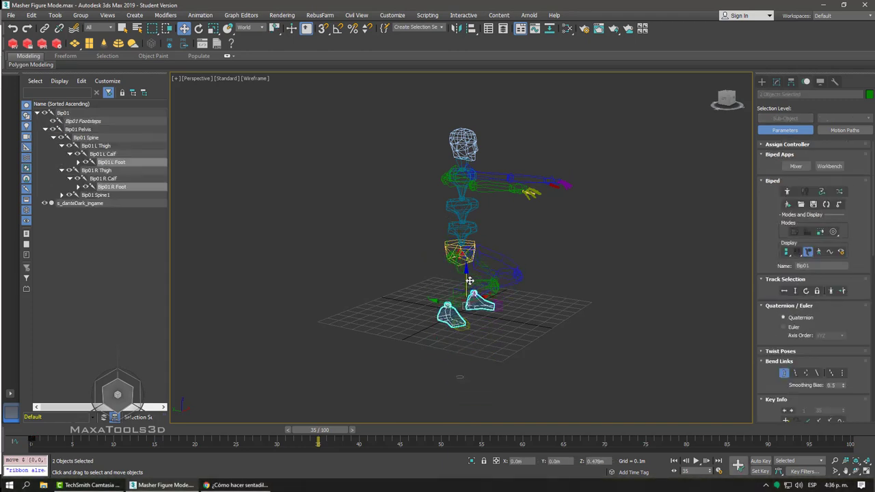
mouse_move(469, 280)
middle_mouse_down("alt")
mouse_move(525, 304)
mouse_move(580, 307)
mouse_move(458, 313)
middle_mouse_up("alt")
Step: Undo the foot and body moves, then zoom the view onto both feet
key("ctrl+z")
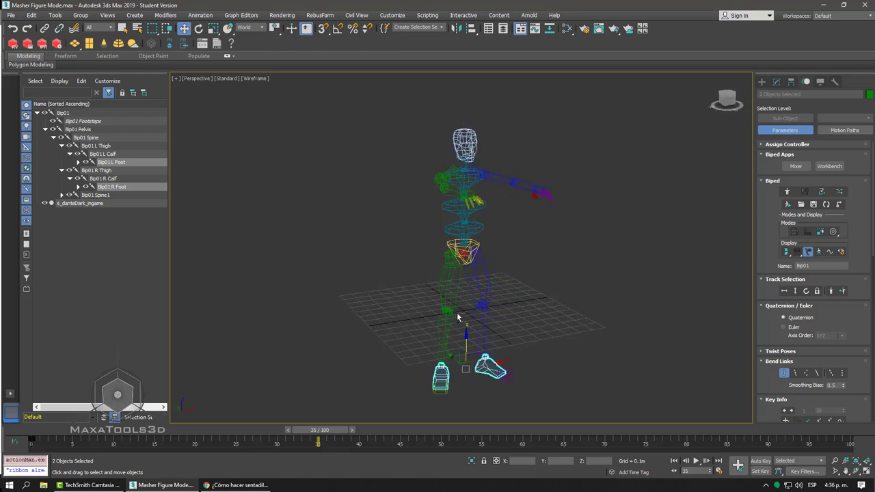
key("ctrl+z")
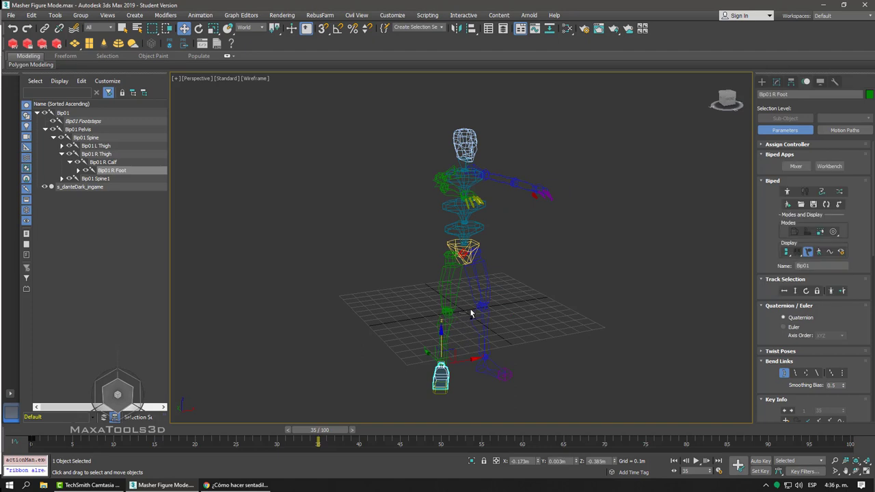
key("ctrl+z")
key("ctrl+z")
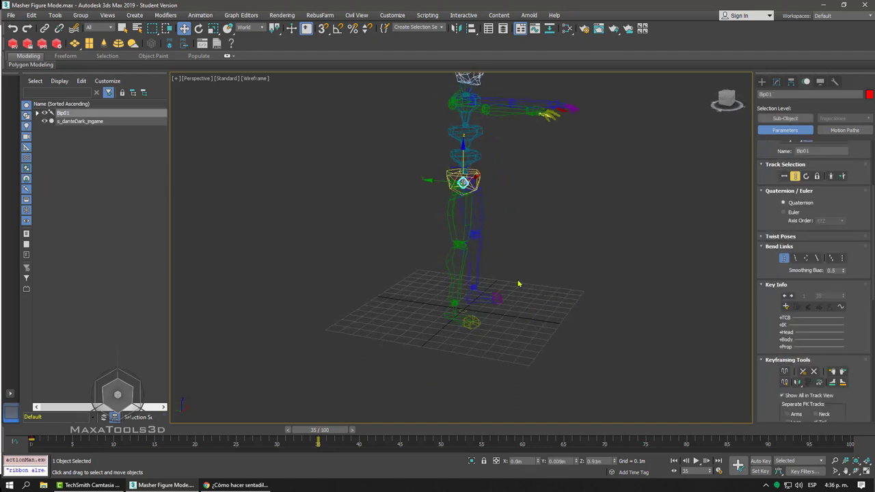
key("shift+z")
key("shift+z")
key("shift+z")
key("shift+z")
key("shift+z")
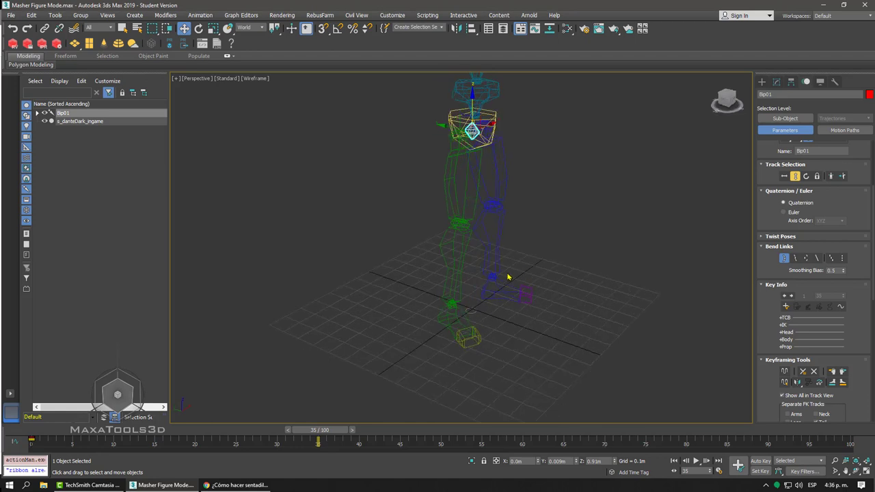
key("F3")
scroll(512, 267, "up", 2)
scroll(519, 280, "up", 3)
scroll(527, 293, "up", 3)
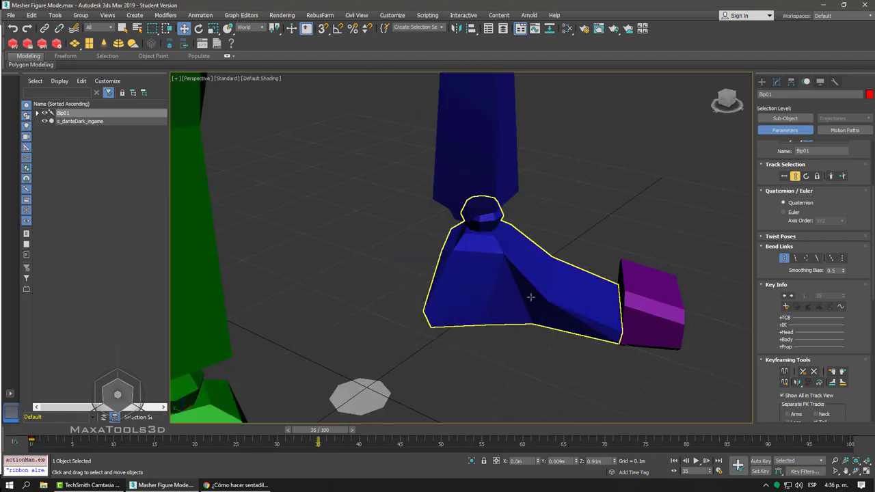
scroll(523, 215, "down", 1)
key("shift+z")
key("shift+z")
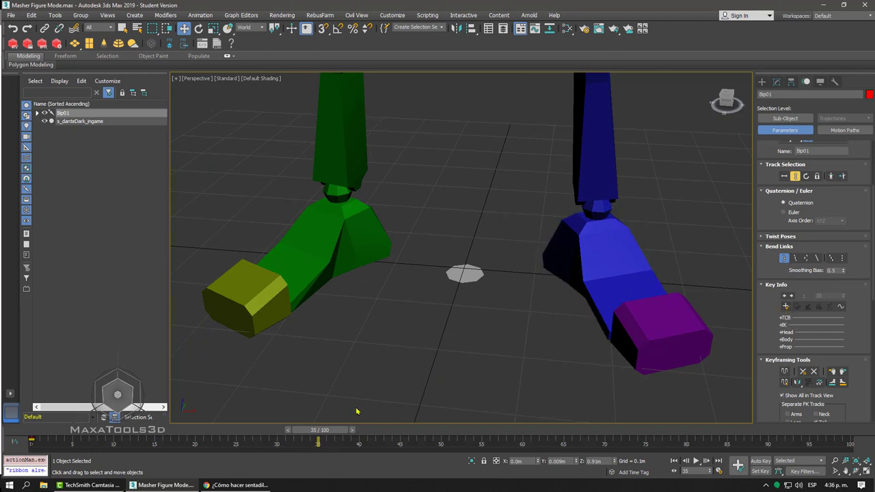
Step: Go to frame 30, select the right foot and centre it in wireframe view
left_click_drag(314, 435, 276, 434)
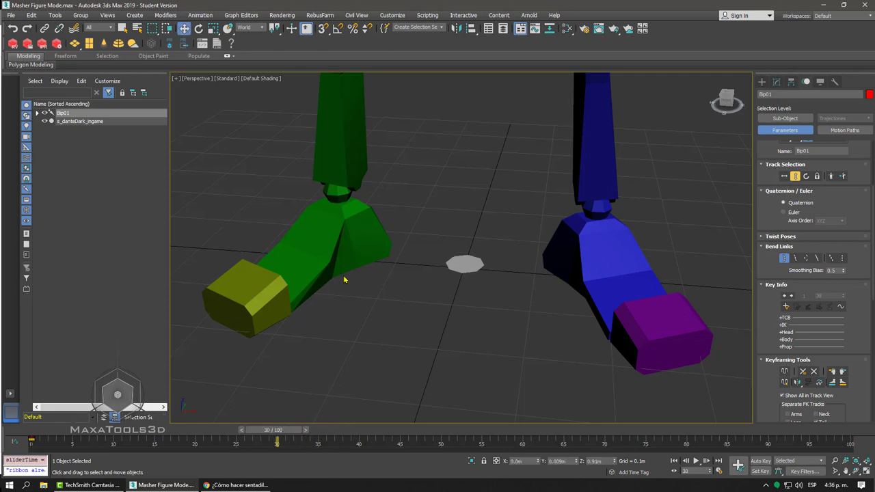
left_click(334, 255)
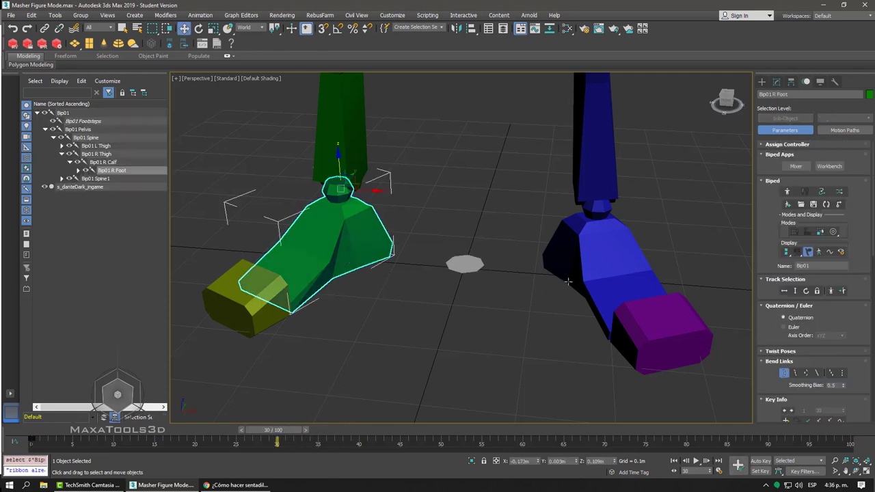
left_click_drag(772, 325, 781, 173)
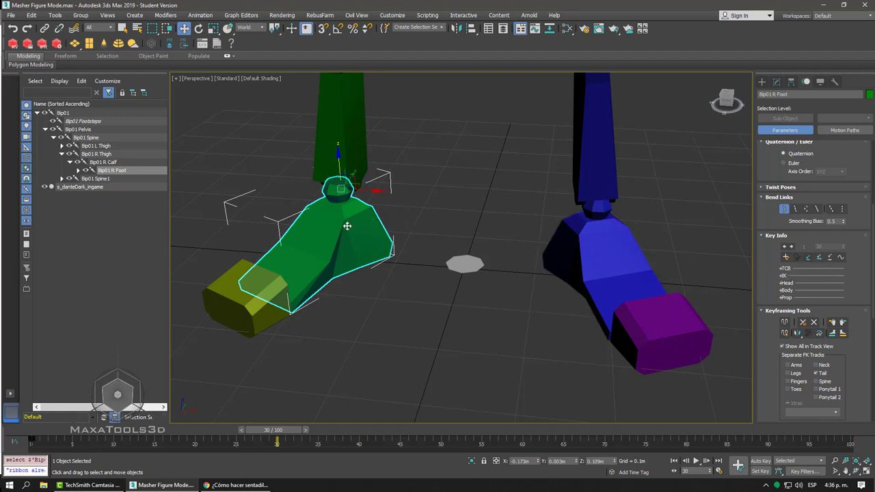
key("F3")
scroll(348, 225, "up", 1)
scroll(383, 232, "up", 2)
scroll(415, 238, "up", 3)
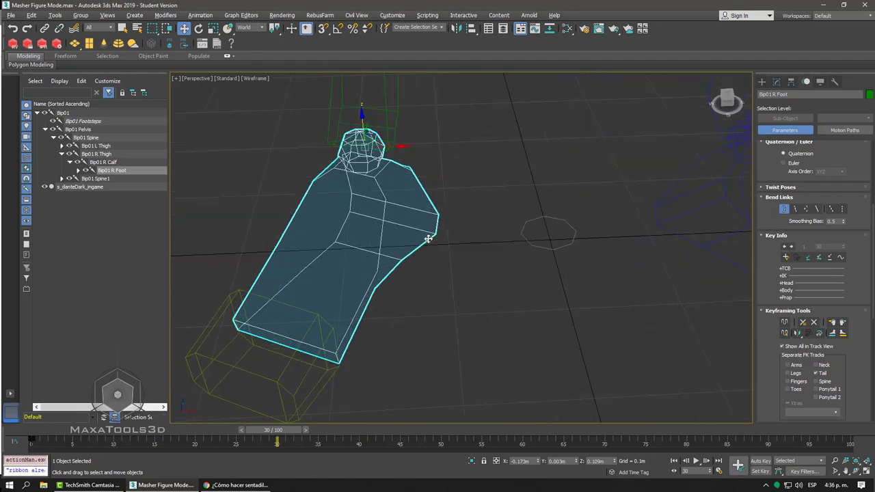
middle_click_drag(428, 239, 508, 233)
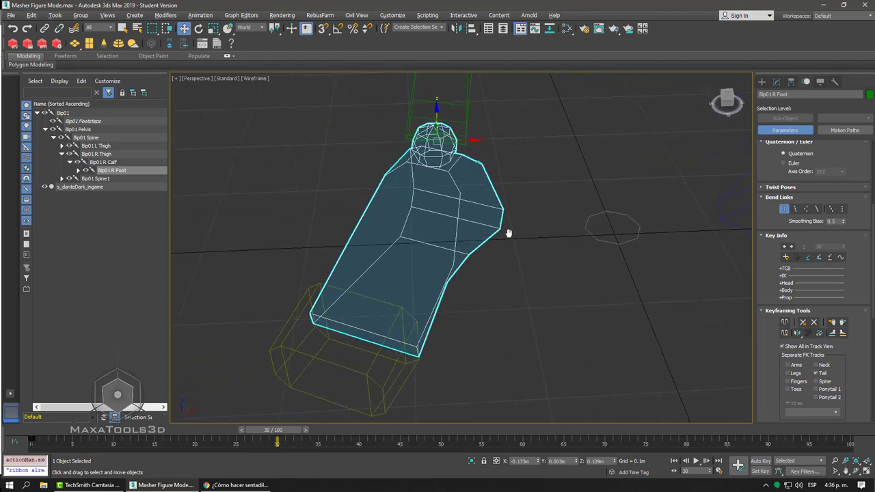
Step: Set a planted key on the right foot at frame 30, then step to frame 31
left_click(808, 258)
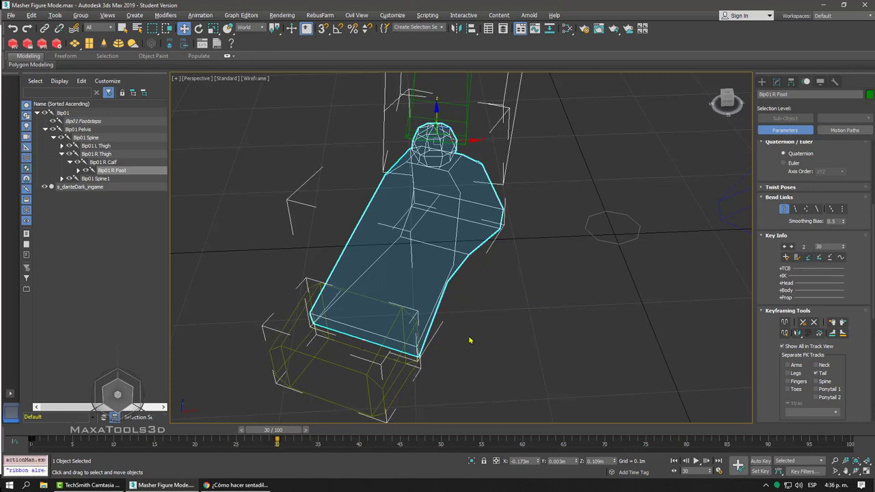
left_click(377, 386)
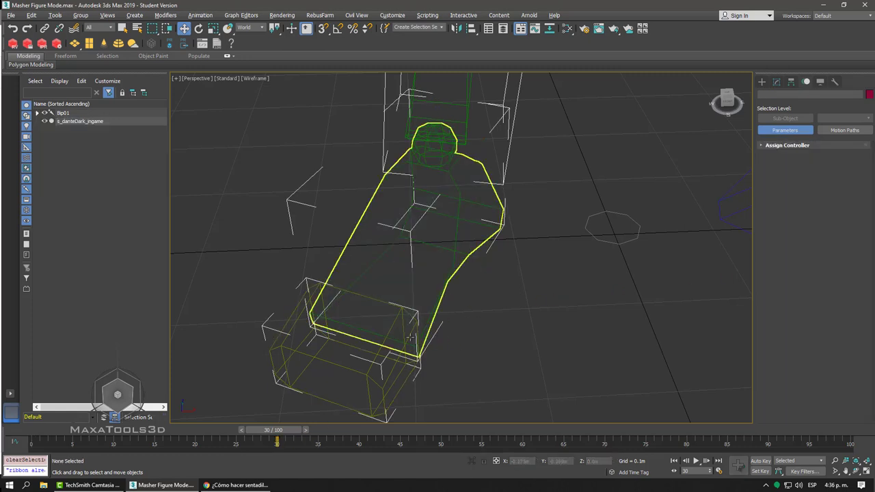
left_click(410, 273)
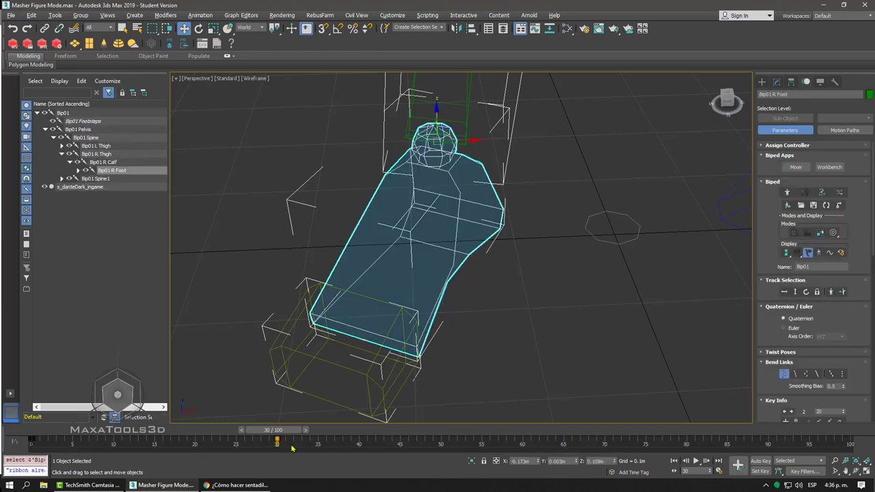
left_click(304, 430)
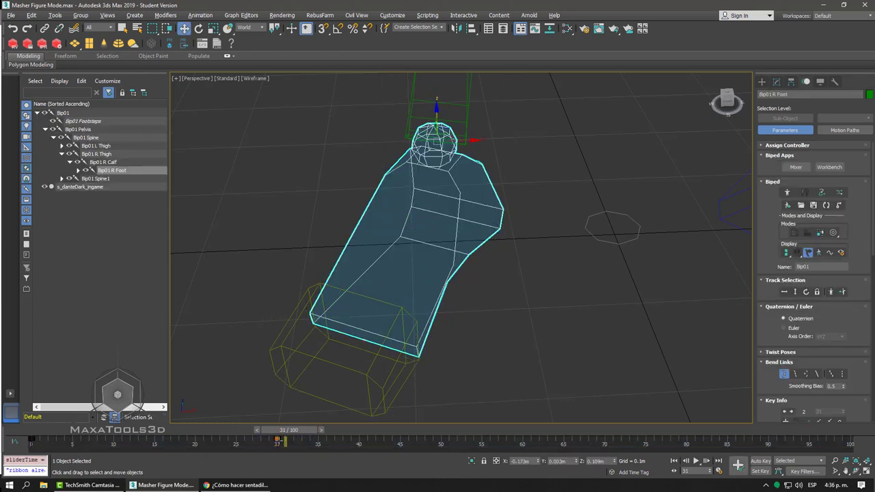
Step: Return to frame 30 and scroll the Motion panel to the right foot's Key Info
left_click(256, 430)
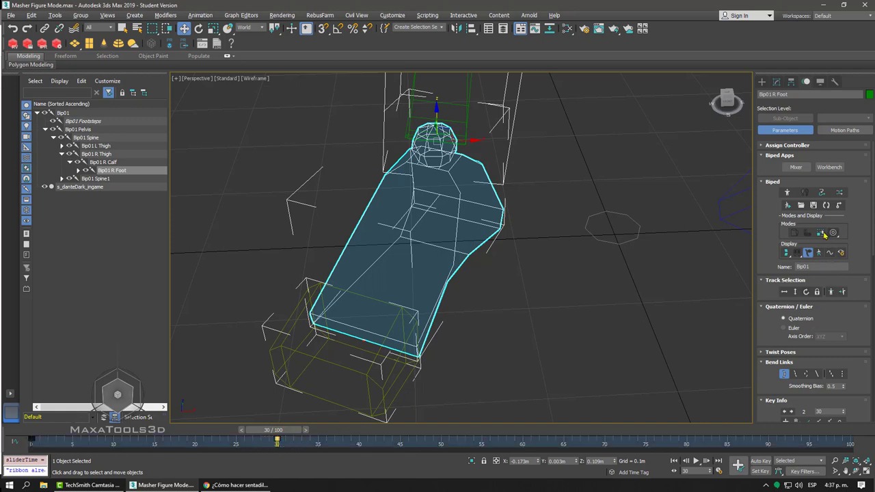
scroll(769, 316, "down", 3)
scroll(769, 317, "down", 2)
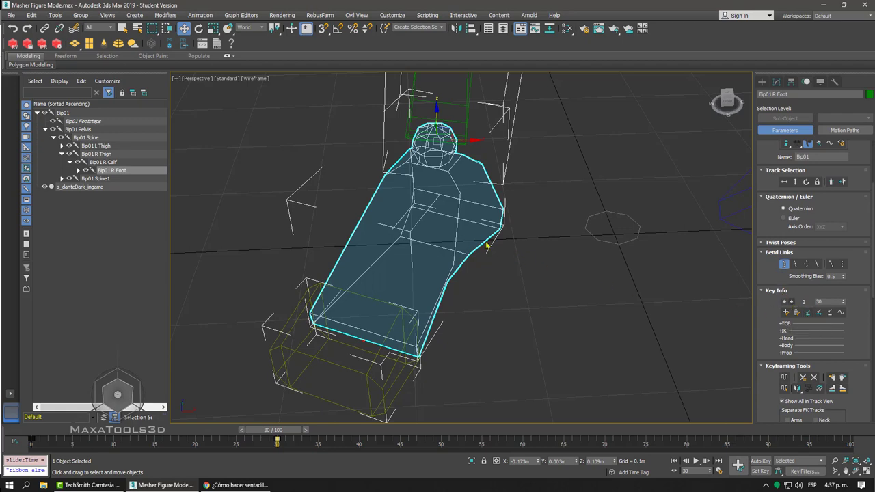
mouse_move(487, 246)
middle_mouse_down("alt")
mouse_move(583, 227)
mouse_move(492, 334)
middle_mouse_up("alt")
scroll(583, 227, "up", 3)
scroll(491, 334, "up", 2)
scroll(492, 333, "up", 2)
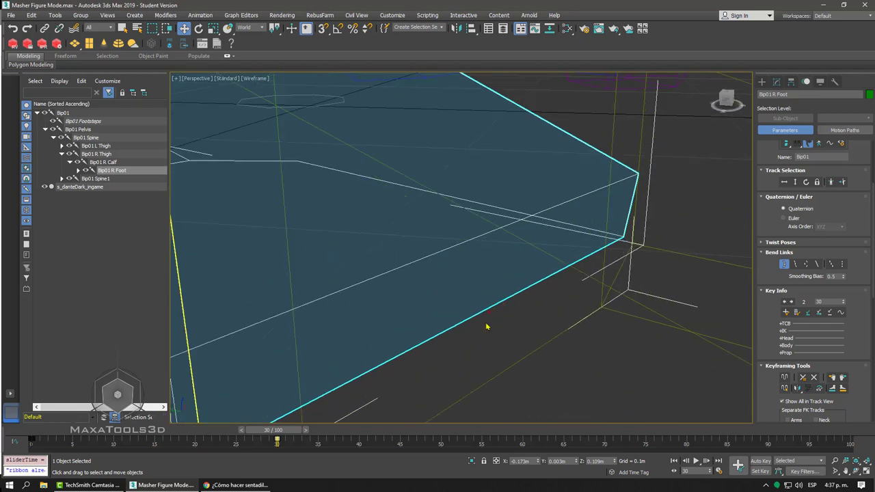
scroll(486, 321, "up", 1)
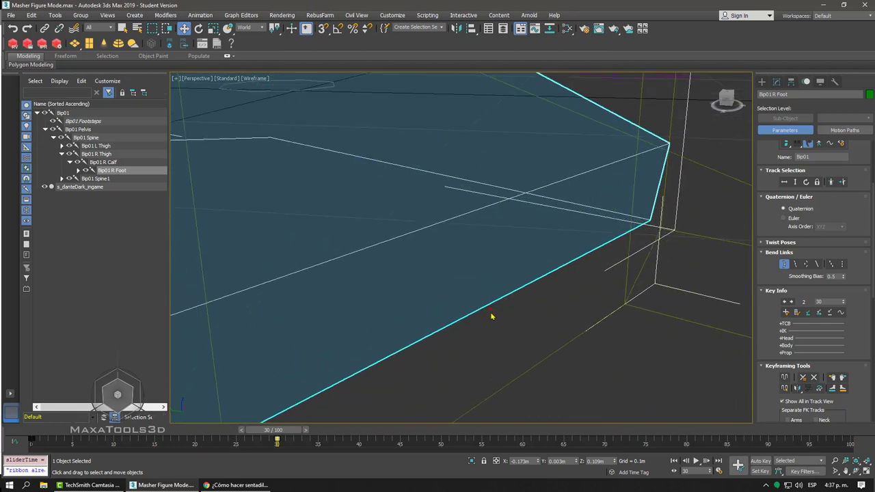
scroll(491, 311, "up", 1)
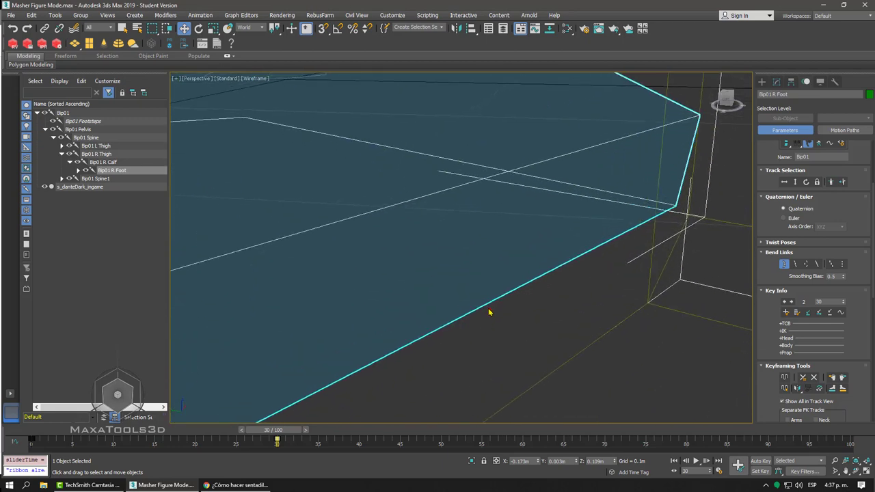
middle_click_drag(488, 315, 493, 313, "alt")
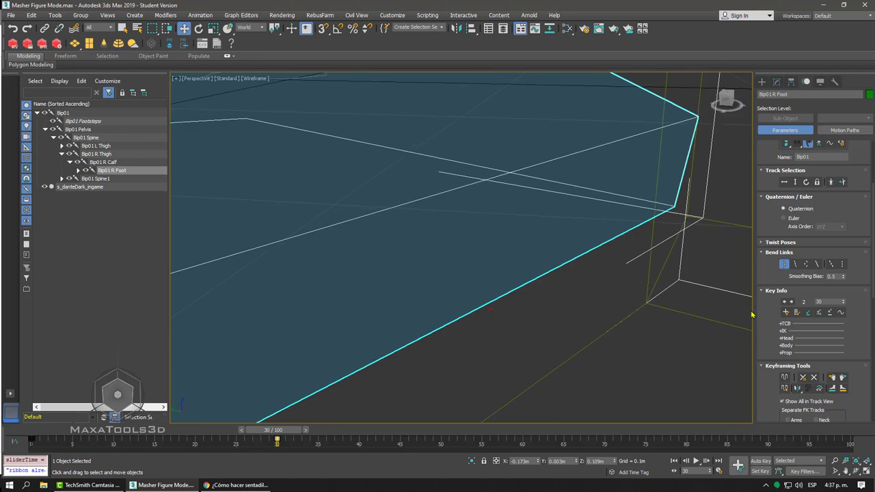
left_click_drag(767, 316, 766, 267)
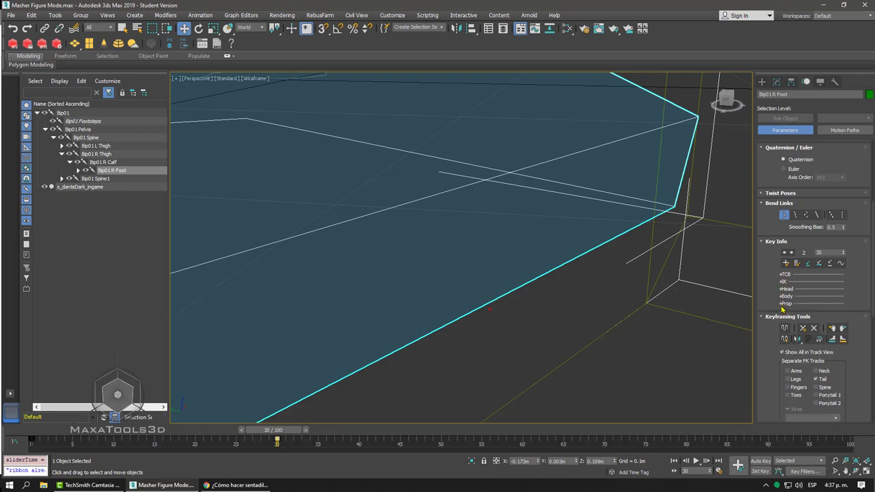
Step: Expand and collapse the Prop, TCB, IK, Head and Body rollouts in Key Info
left_click(781, 306)
left_click(782, 304)
left_click(780, 275)
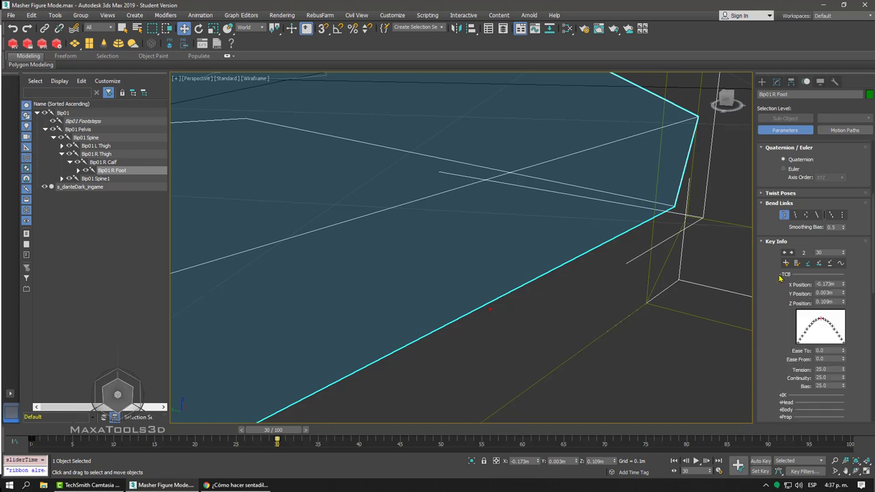
left_click(780, 275)
left_click(780, 281)
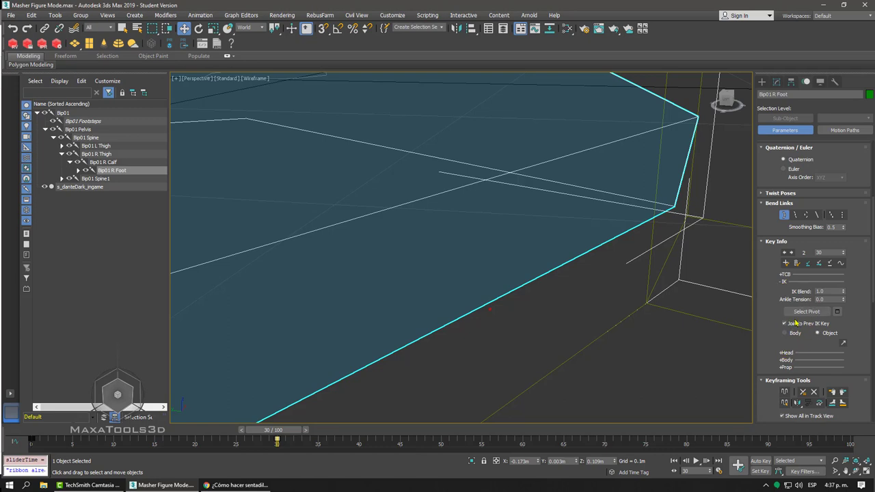
left_click(782, 282)
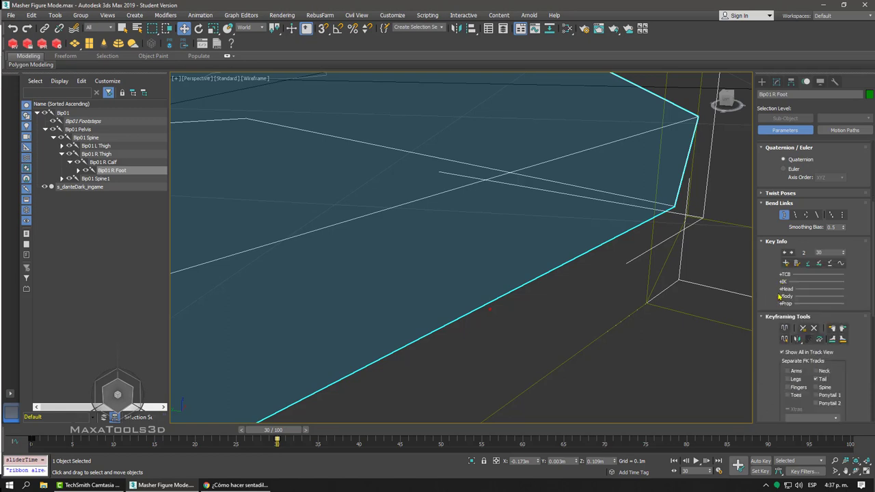
left_click(779, 292)
left_click(780, 291)
left_click(781, 296)
left_click(780, 297)
left_click(781, 304)
left_click(782, 304)
Step: Scroll back up the Motion panel and scrub the time slider forward to frame 60
scroll(525, 265, "down", 2)
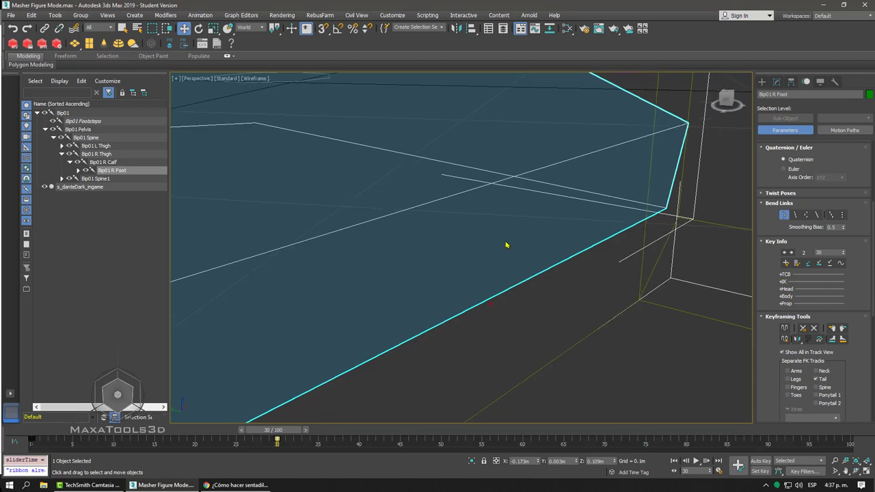
scroll(506, 246, "down", 3)
scroll(518, 250, "down", 4)
scroll(527, 253, "up", 2)
scroll(519, 254, "up", 2)
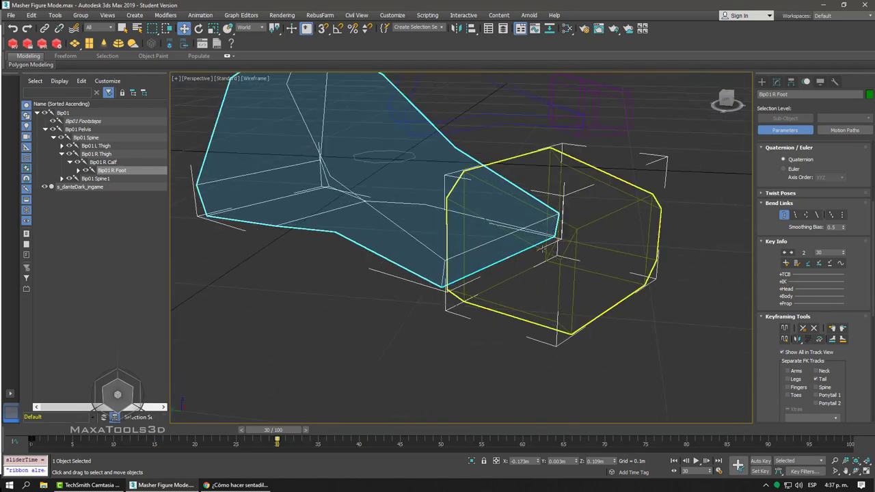
scroll(494, 250, "up", 2)
scroll(488, 254, "up", 1)
scroll(521, 246, "up", 1)
scroll(521, 247, "down", 3)
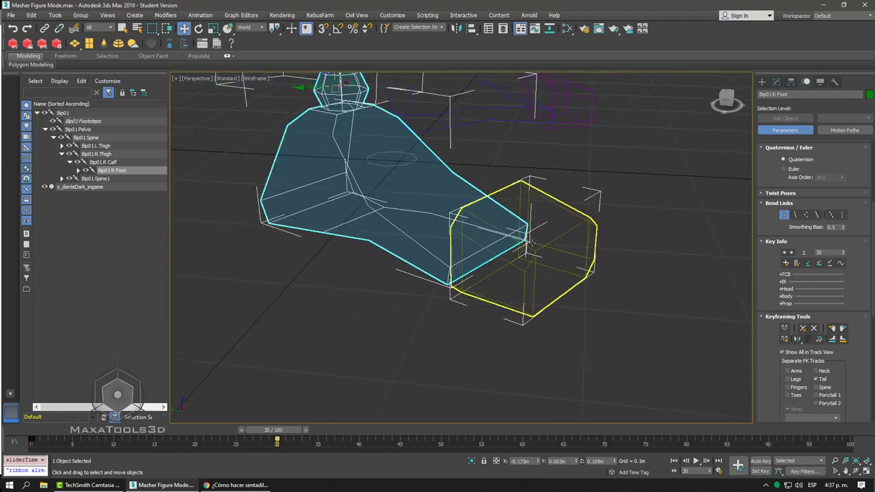
scroll(521, 248, "down", 3)
scroll(547, 246, "down", 1)
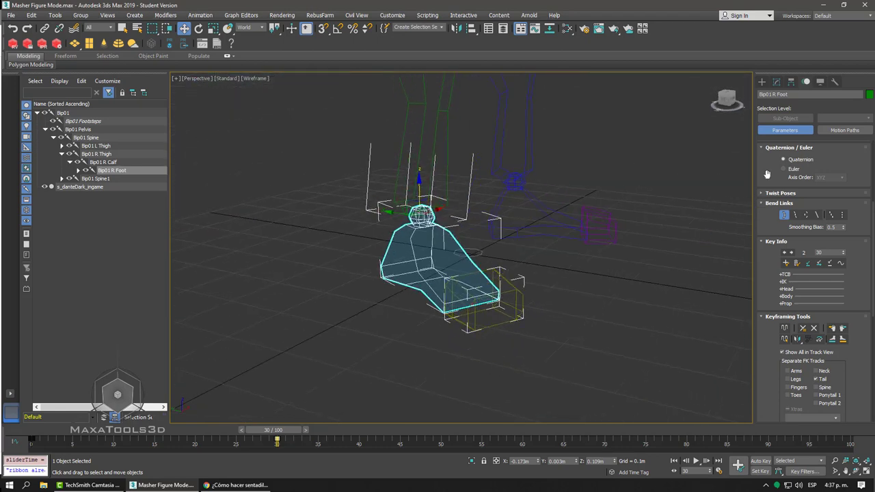
left_click_drag(766, 174, 743, 390)
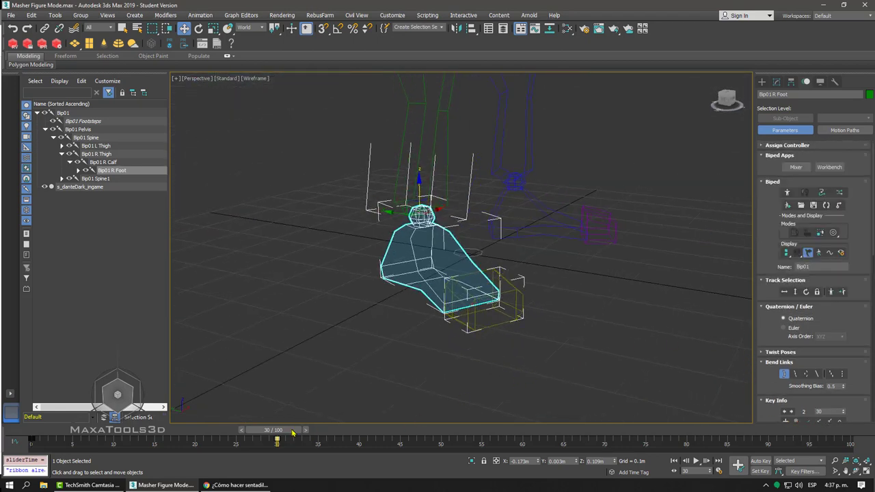
left_click_drag(292, 432, 523, 443)
key("w")
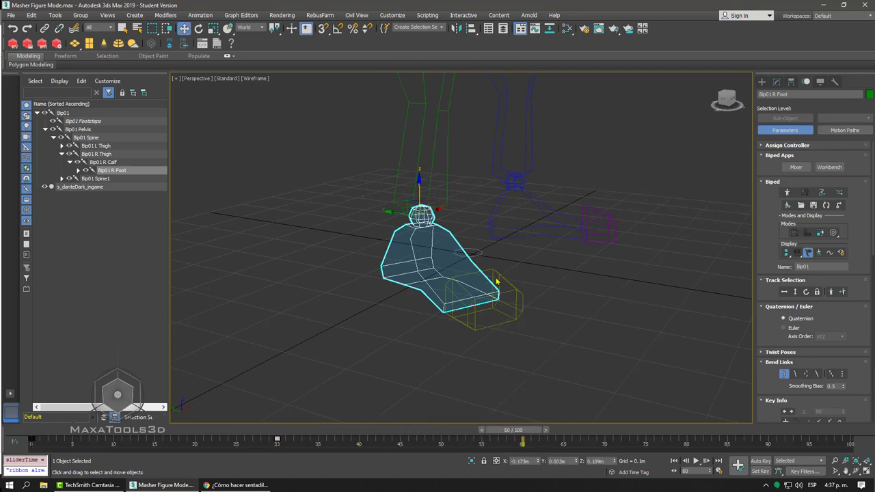
scroll(497, 281, "down", 5)
scroll(561, 264, "up", 2)
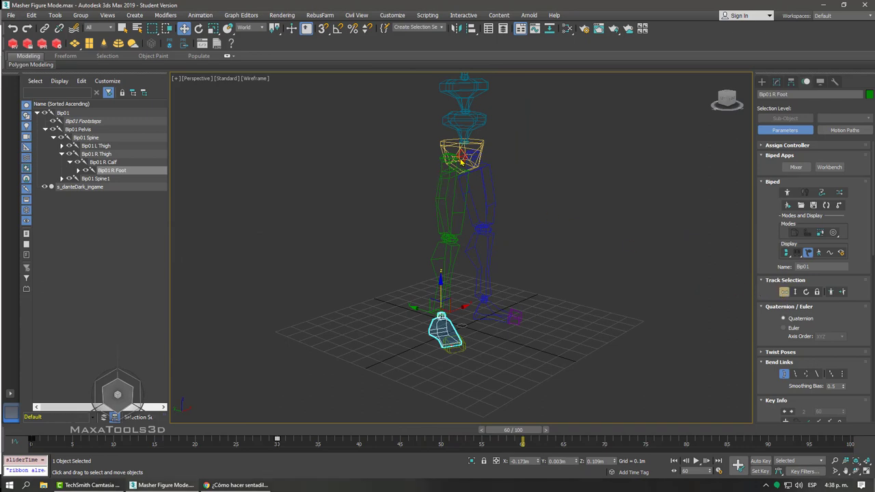
Step: Select Bip01 COM, enable Auto Key and drag the body down into a squat at frame 60
left_click(784, 292)
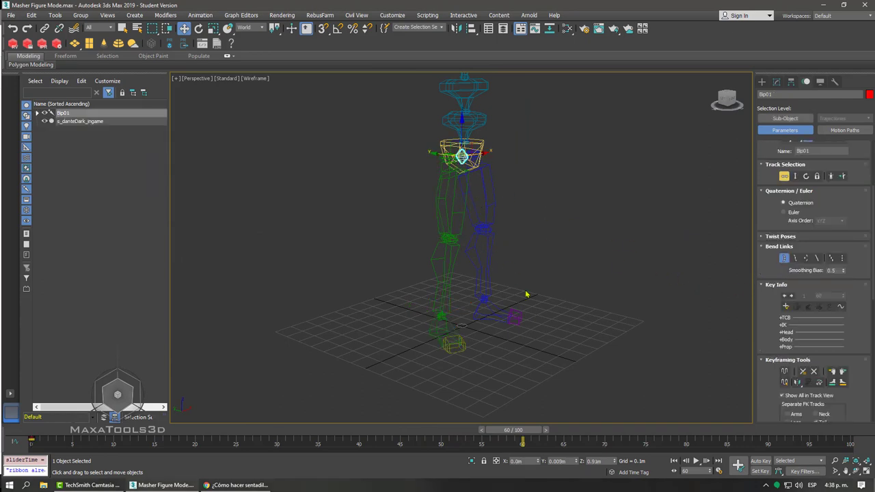
left_click(760, 460)
key("F3")
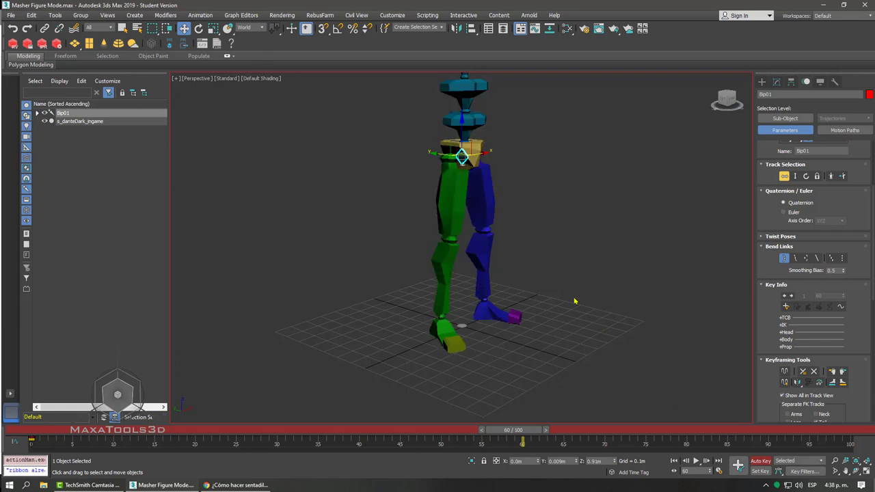
middle_click_drag(475, 175, 483, 213, "alt")
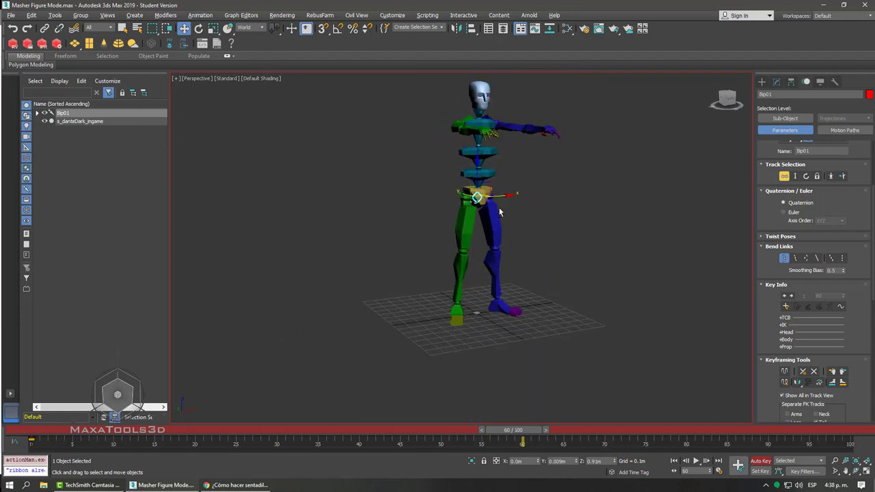
mouse_move(478, 166)
left_mouse_down()
mouse_move(458, 233)
mouse_move(460, 168)
mouse_move(459, 193)
mouse_move(443, 210)
mouse_move(493, 226)
left_mouse_up()
mouse_move(492, 226)
middle_mouse_down("alt")
mouse_move(626, 242)
mouse_move(558, 249)
mouse_move(555, 243)
mouse_move(604, 240)
mouse_move(527, 241)
middle_mouse_up("alt")
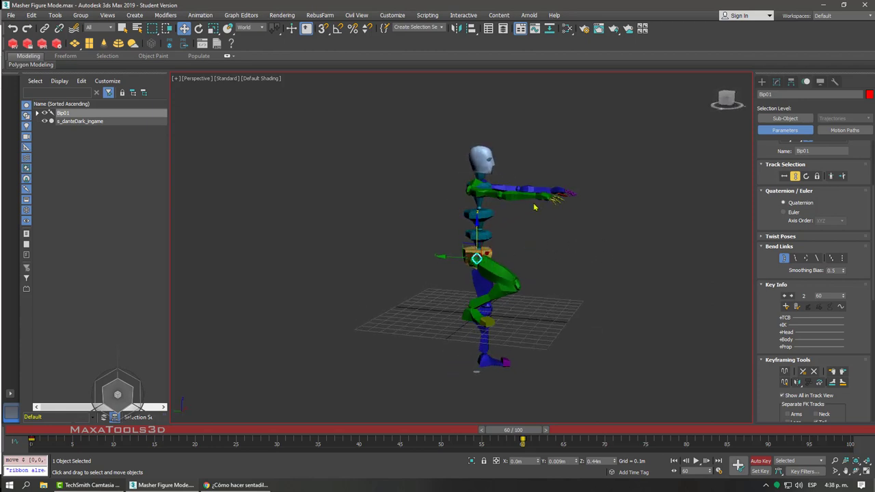
Step: Scrub back to frame 30 and Set Key to hold the COM upright there
mouse_move(517, 433)
left_mouse_down()
mouse_move(184, 434)
mouse_move(602, 441)
mouse_move(526, 441)
mouse_move(404, 416)
mouse_move(188, 418)
mouse_move(205, 438)
mouse_move(404, 404)
mouse_move(296, 414)
mouse_move(280, 428)
left_mouse_up()
key("w")
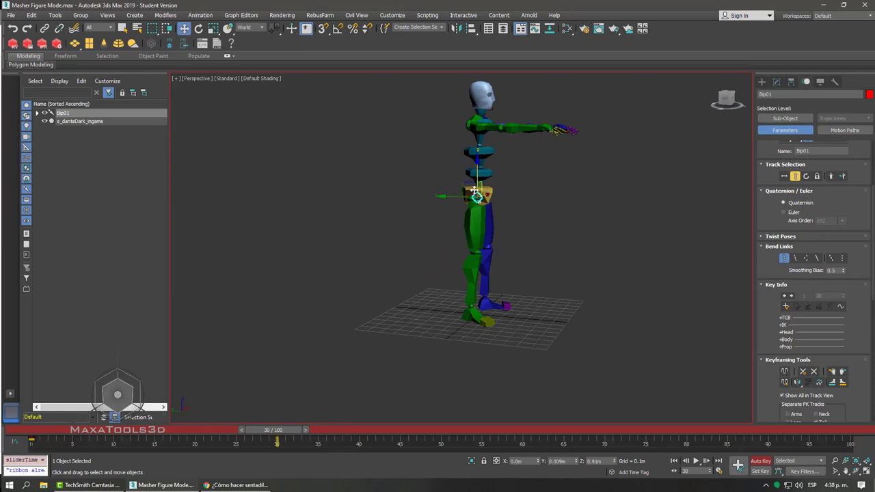
left_click(786, 307)
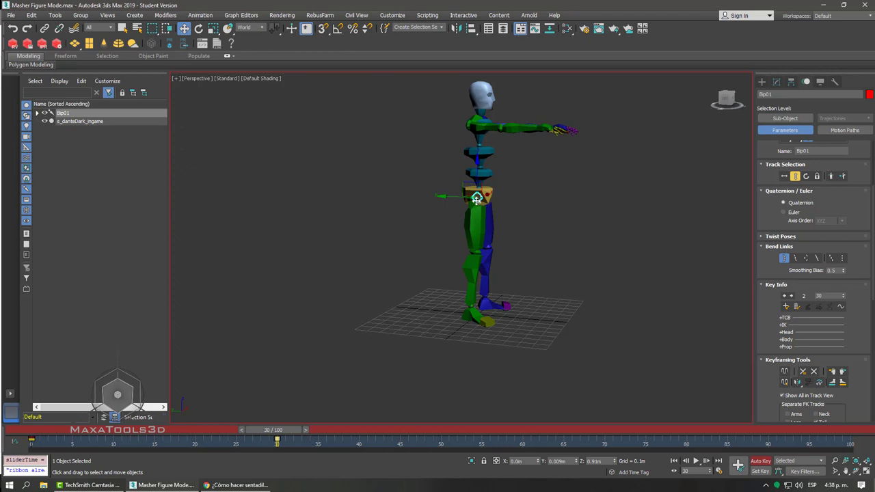
left_click(489, 303)
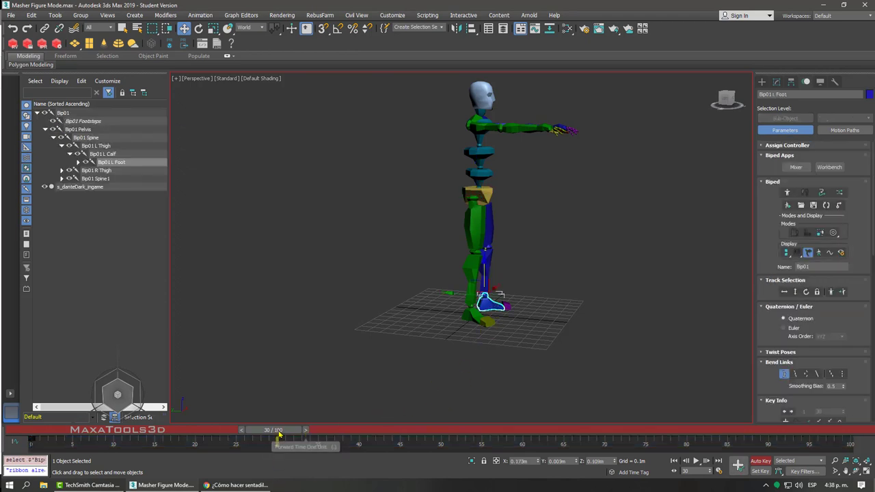
Step: Set a key on the left foot at frame 30 and zoom onto it in wireframe
left_click_drag(302, 433, 287, 437)
key("w")
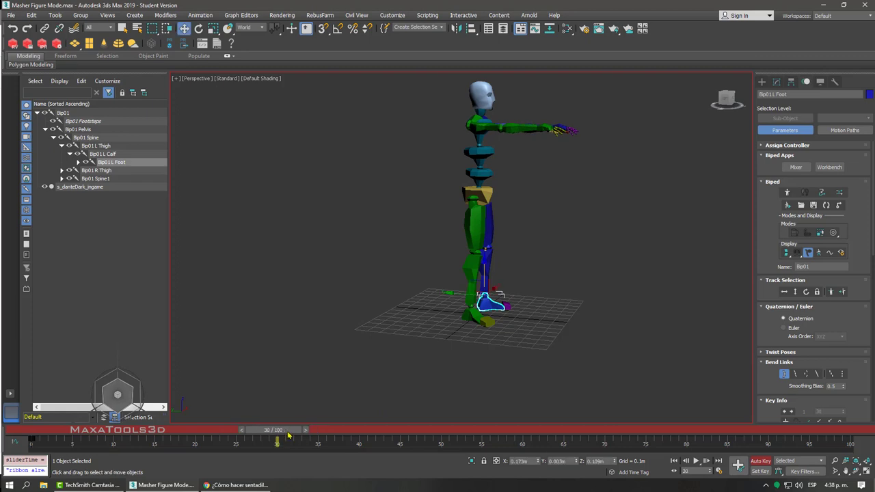
scroll(772, 346, "down", 3)
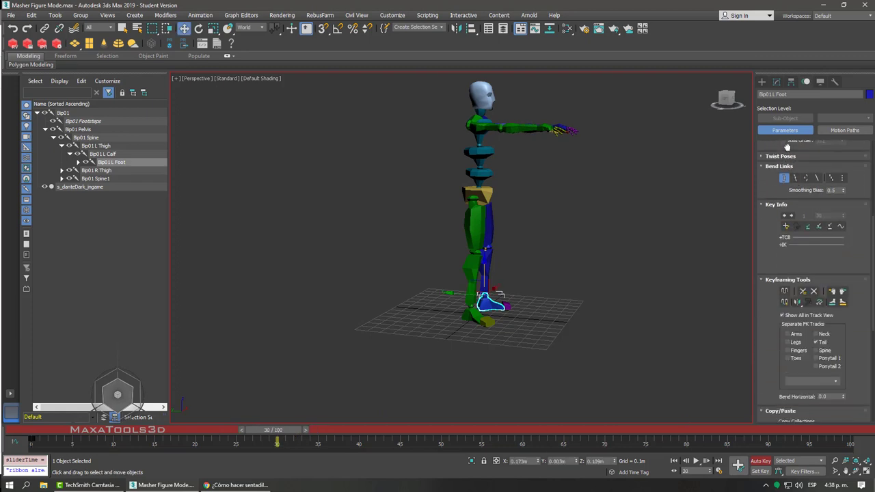
left_click(807, 226)
key("z")
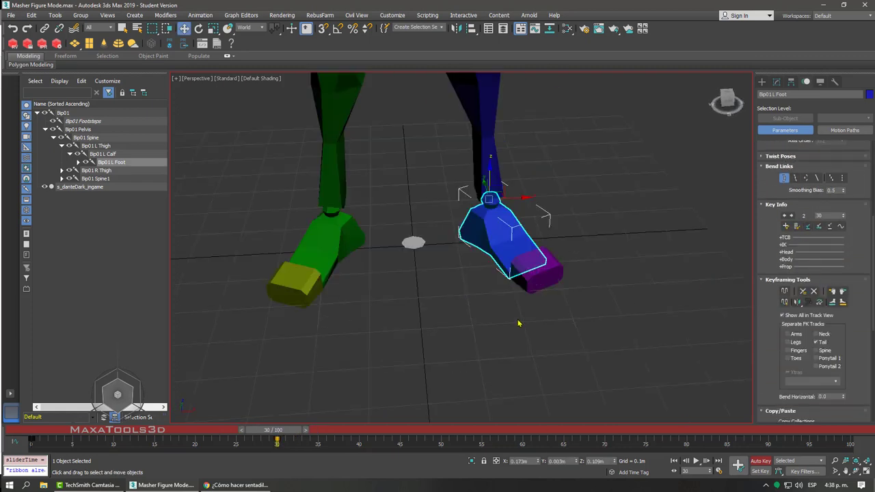
key("F3")
mouse_move(510, 268)
middle_mouse_down("alt")
mouse_move(495, 289)
mouse_move(509, 254)
middle_mouse_up("alt")
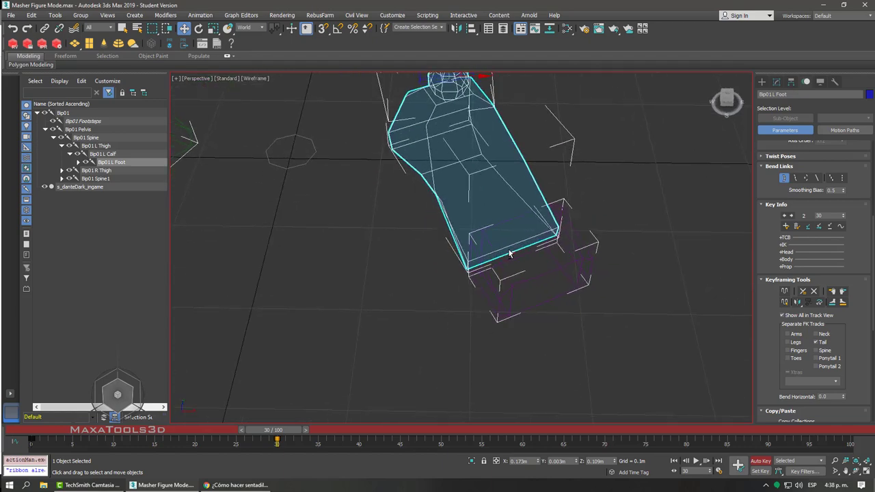
Step: Pull the view back to the whole biped and select Bip01 COM via Body Horizontal
scroll(505, 233, "down", 3)
scroll(499, 260, "down", 3)
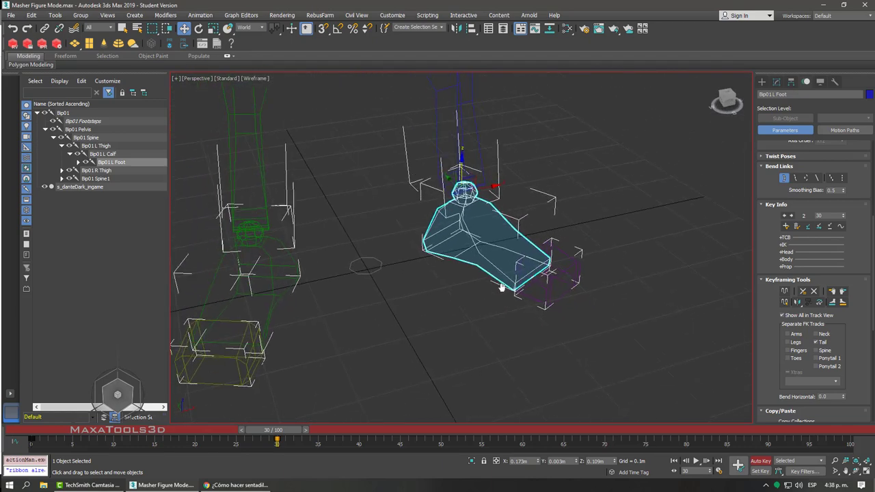
scroll(494, 275, "down", 2)
scroll(494, 275, "down", 2)
scroll(494, 275, "down", 2)
middle_click_drag(677, 226, 689, 244, "alt")
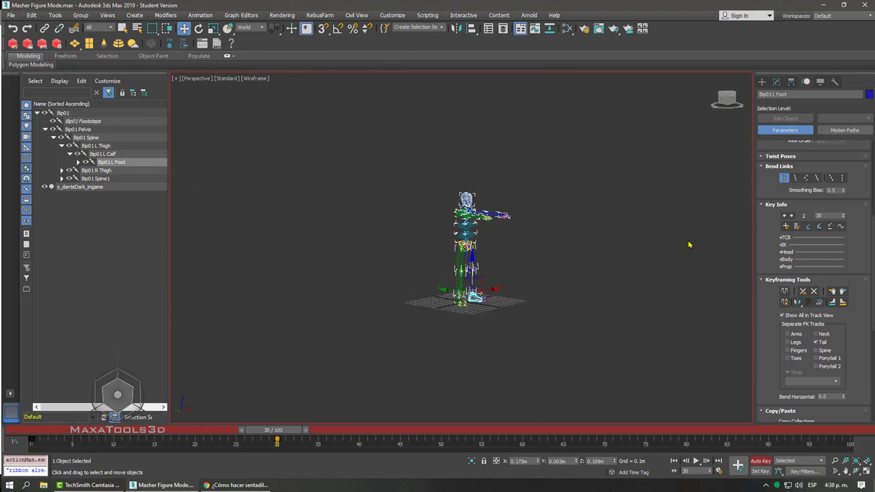
scroll(774, 182, "up", 3)
scroll(775, 179, "up", 1)
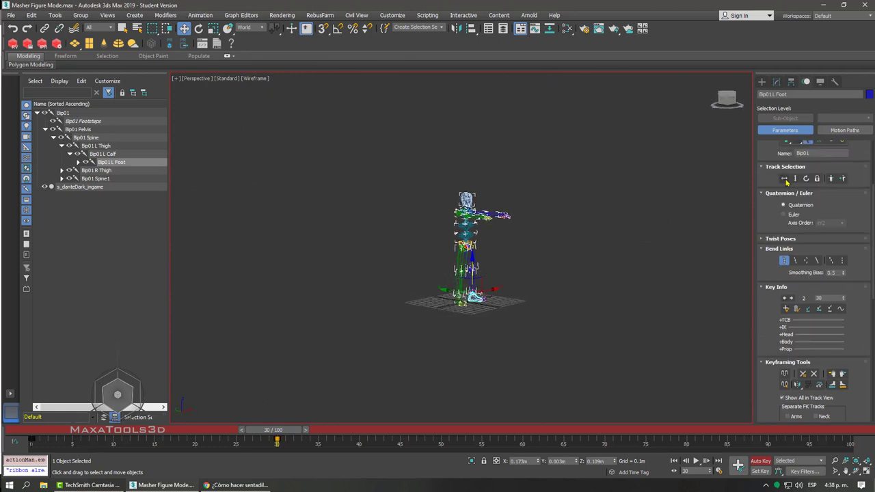
left_click(785, 179)
scroll(508, 256, "up", 3)
scroll(563, 279, "up", 3)
scroll(581, 253, "down", 2)
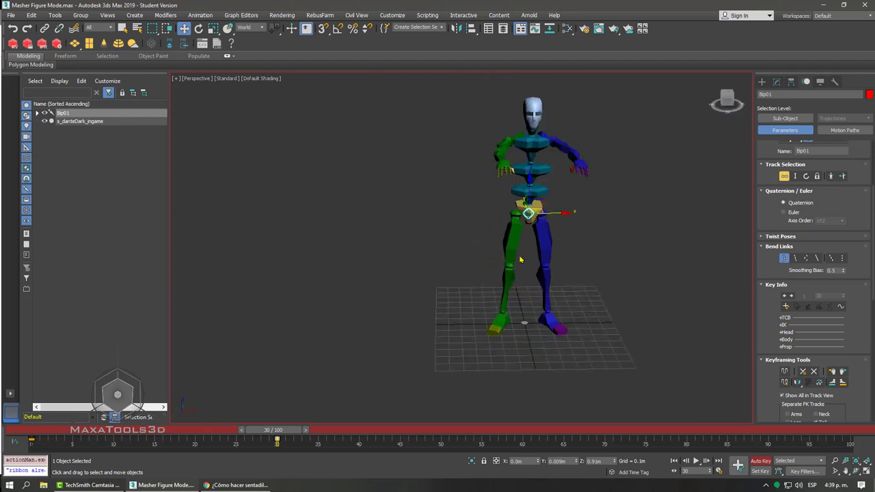
Step: At frame 60, drag the COM down into a deep squat, then bring up the YouTube reference
left_click_drag(288, 436, 528, 432)
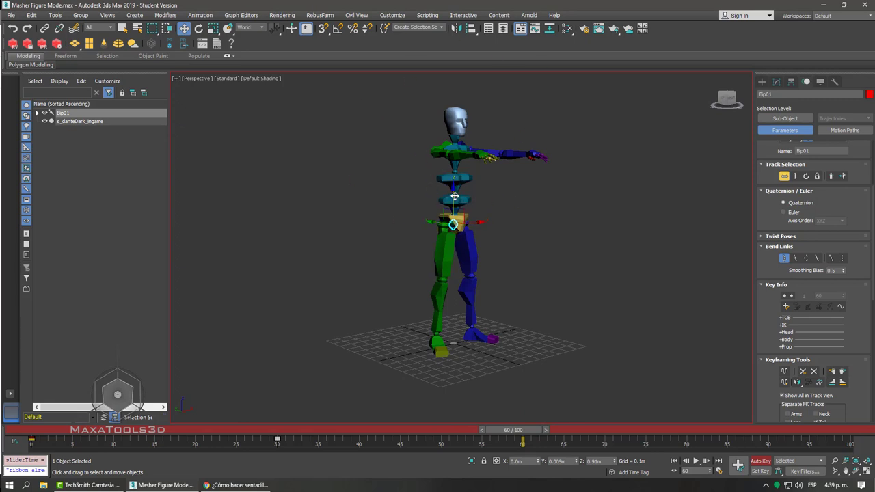
left_click_drag(455, 197, 430, 270)
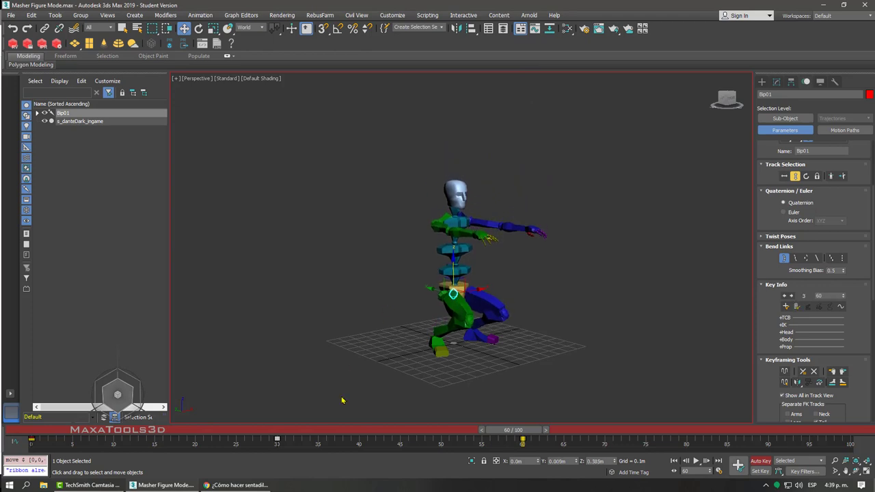
left_click(236, 485)
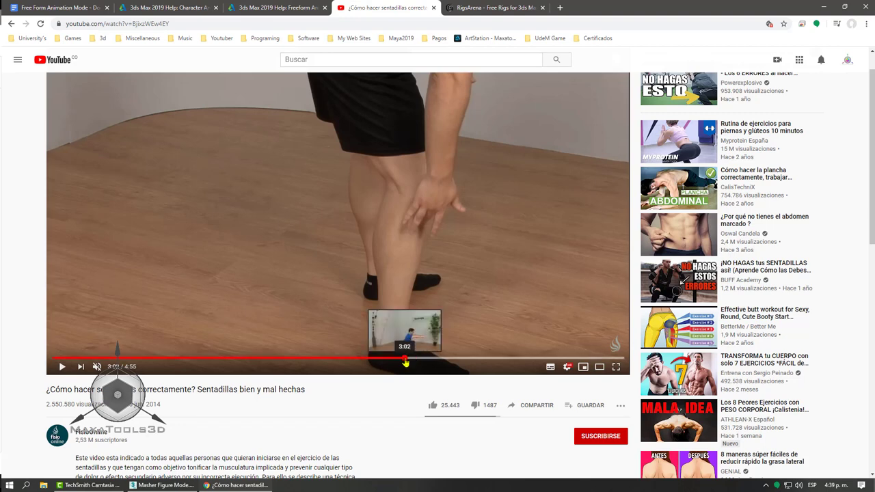
Step: Jump the YouTube video to the squat demonstration, then minimize Chrome to return to 3ds Max
left_click(405, 358)
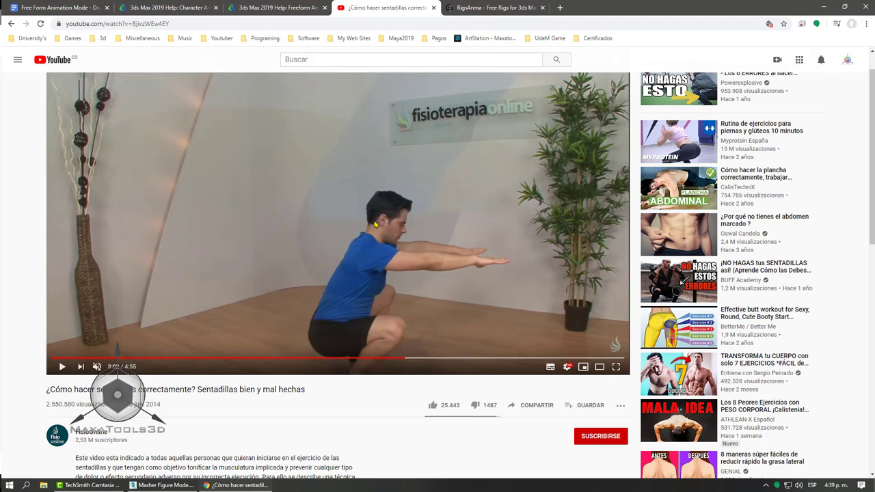
left_click(817, 5)
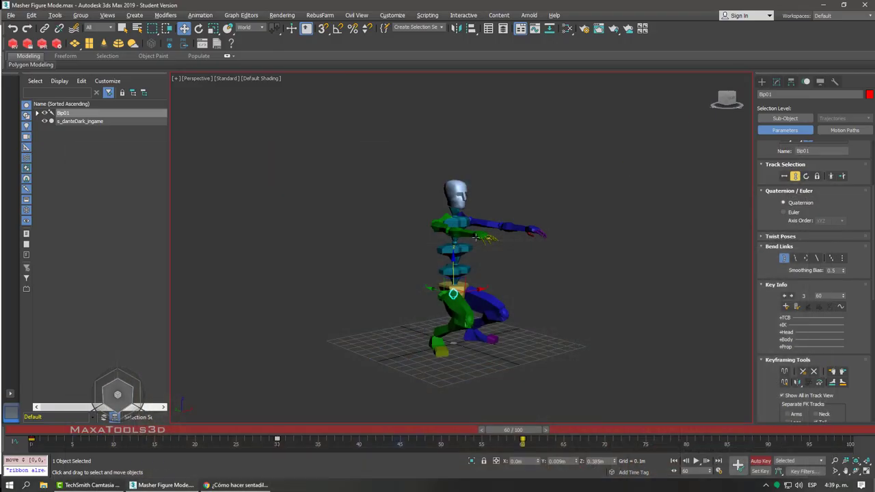
Step: Lower the centre of mass slightly further in the frame-60 squat
scroll(477, 276, "up", 2)
scroll(464, 271, "up", 2)
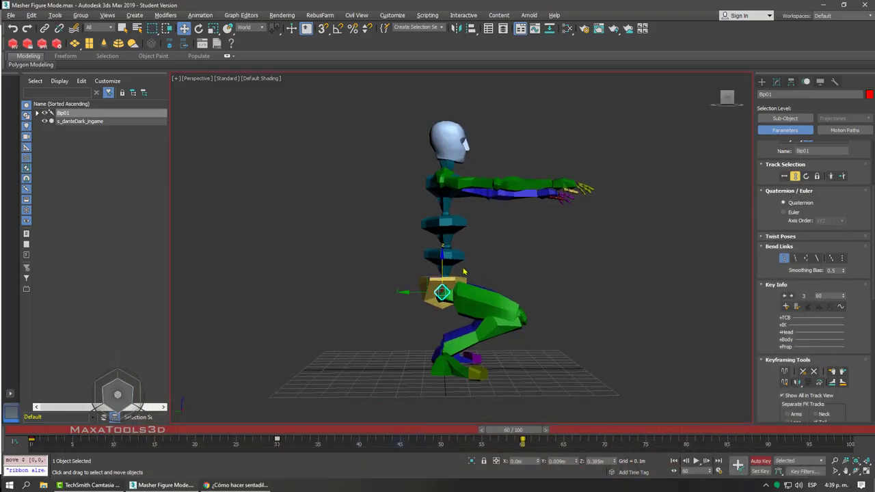
left_click_drag(442, 269, 438, 272)
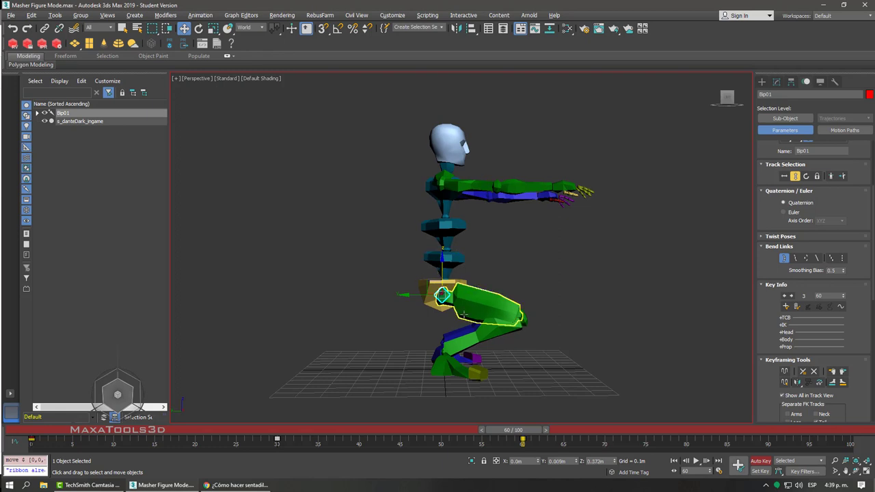
middle_click_drag(454, 302, 460, 302, "alt")
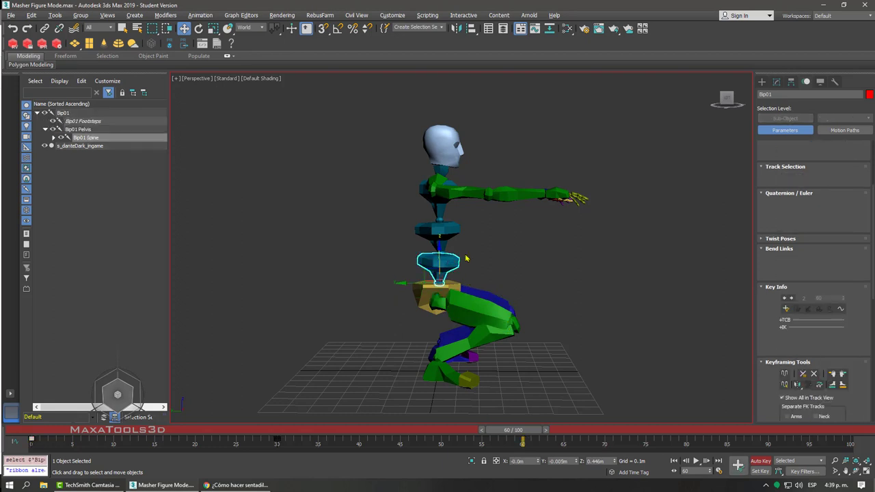
Step: Rotate the spine to tilt the upper body forward about 10°
left_click(455, 265)
right_click(475, 253)
left_click(496, 256)
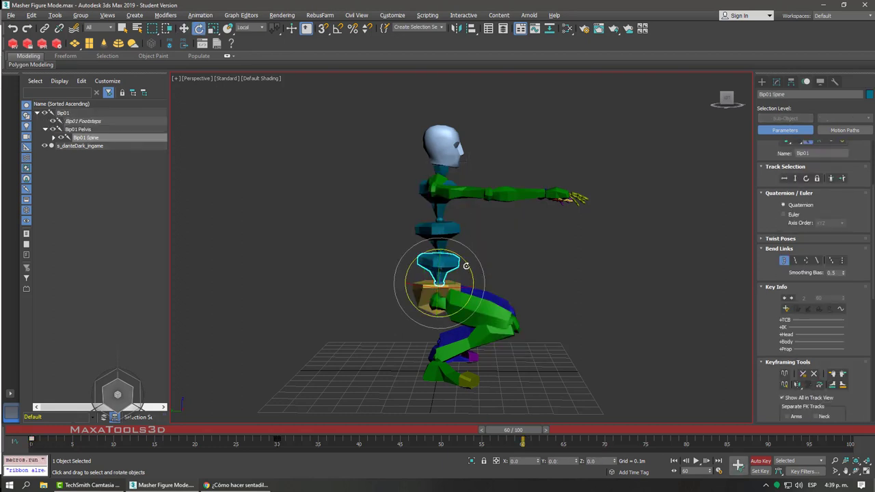
left_click_drag(461, 259, 470, 265)
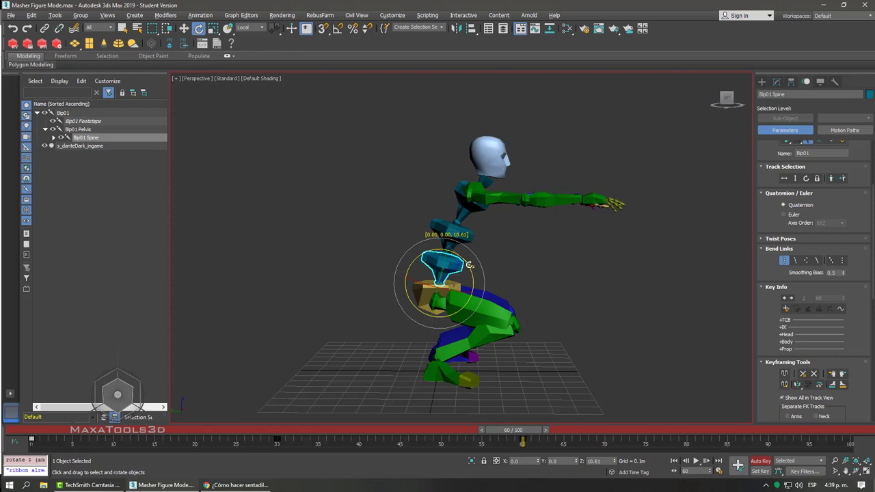
Step: Select both hands and move them slightly lower, then scrub back toward the start
left_click(596, 201)
middle_click_drag(608, 197, 636, 194, "alt")
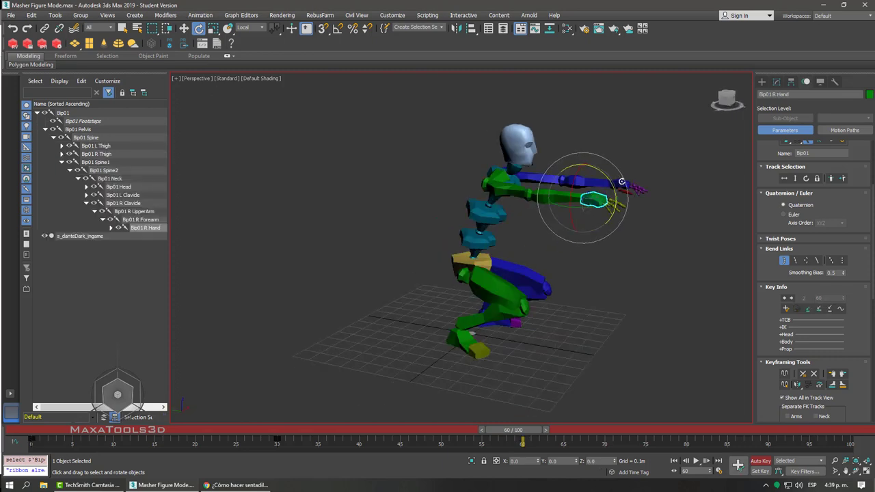
left_click(621, 182, "ctrl")
right_click(622, 182)
left_click(639, 188)
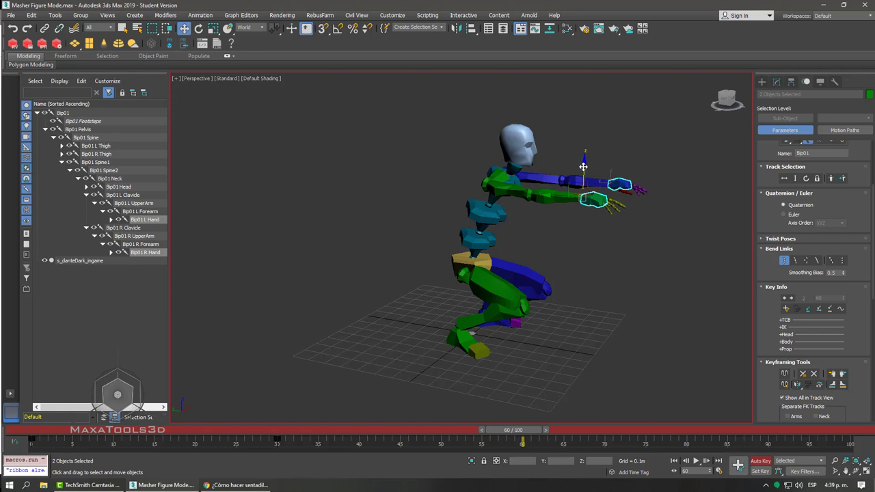
left_click_drag(583, 166, 592, 189)
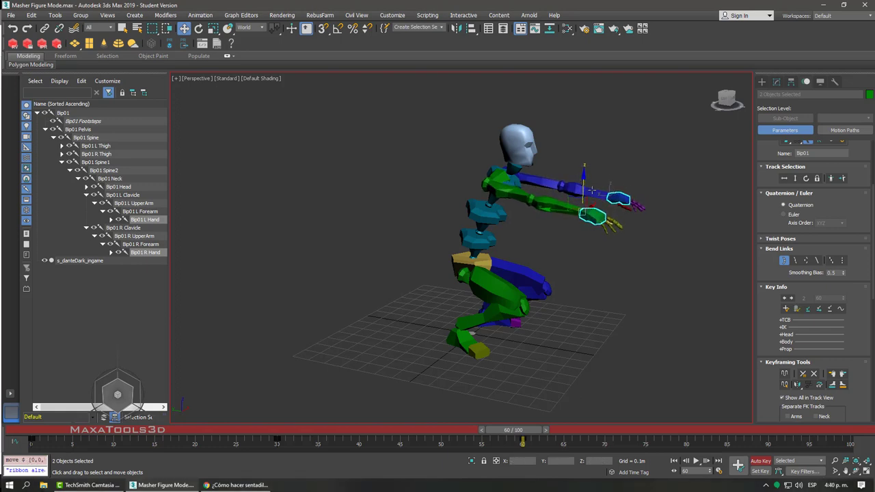
mouse_move(592, 190)
middle_mouse_down("alt")
mouse_move(525, 208)
mouse_move(646, 217)
middle_mouse_up("alt")
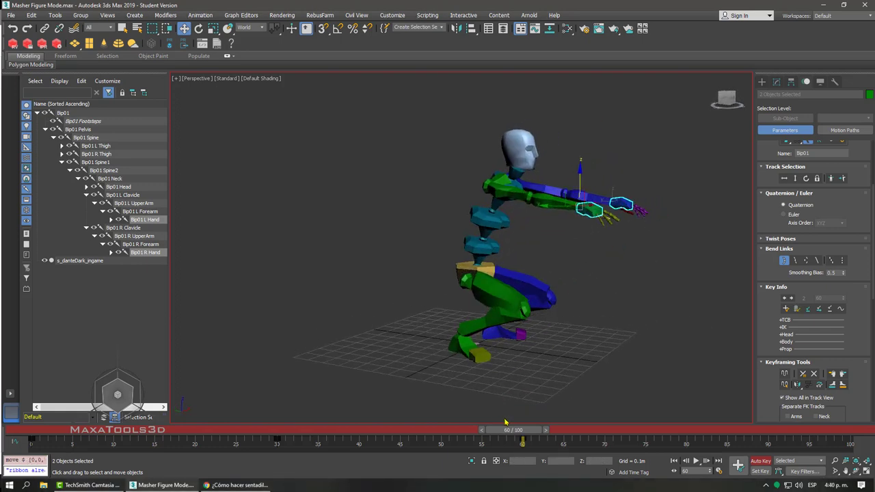
mouse_move(521, 438)
left_mouse_down()
mouse_move(287, 437)
mouse_move(84, 415)
mouse_move(214, 417)
left_mouse_up()
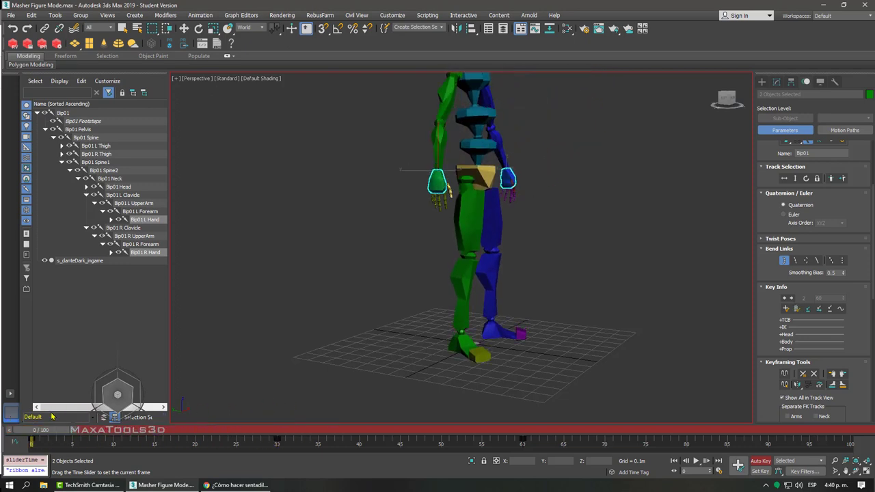
Step: Scrub the timeline between frames 0 and 30 and scroll the Motion panel to Key Info
mouse_move(89, 429)
left_mouse_down()
mouse_move(277, 429)
mouse_move(218, 437)
left_mouse_up()
key("w")
key("Home")
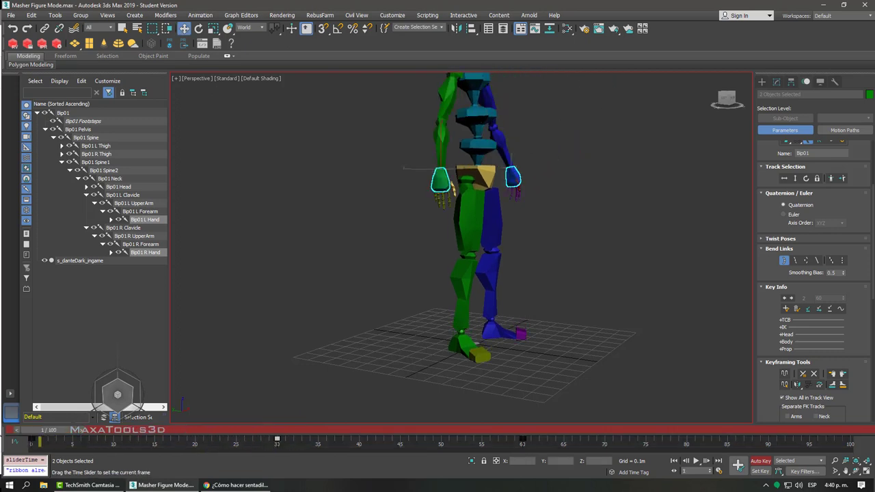
left_click_drag(48, 429, 277, 429)
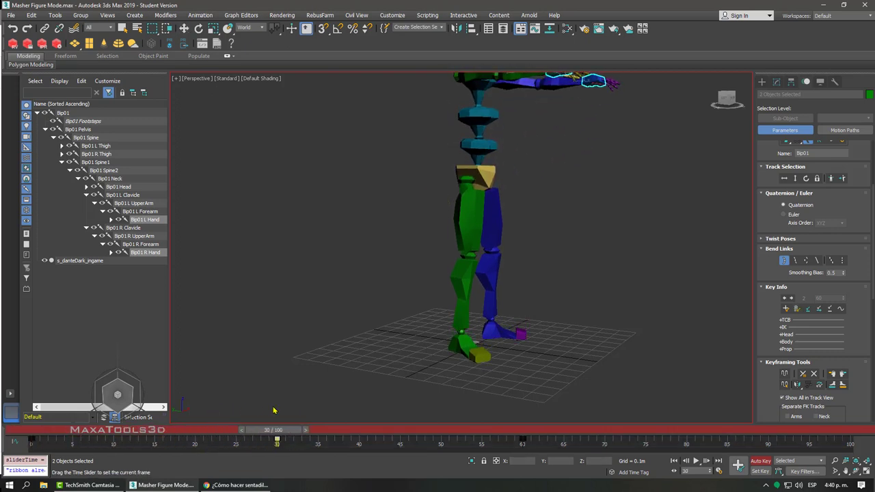
left_click_drag(772, 214, 760, 333)
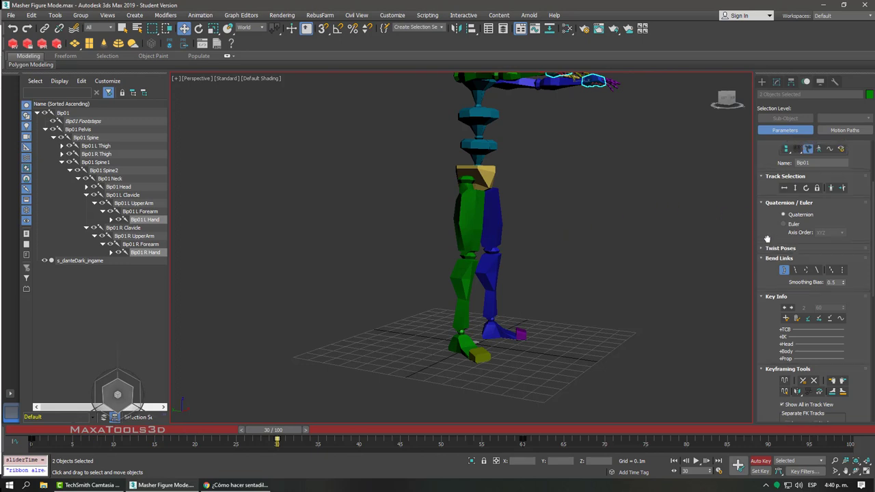
left_click_drag(762, 287, 759, 205)
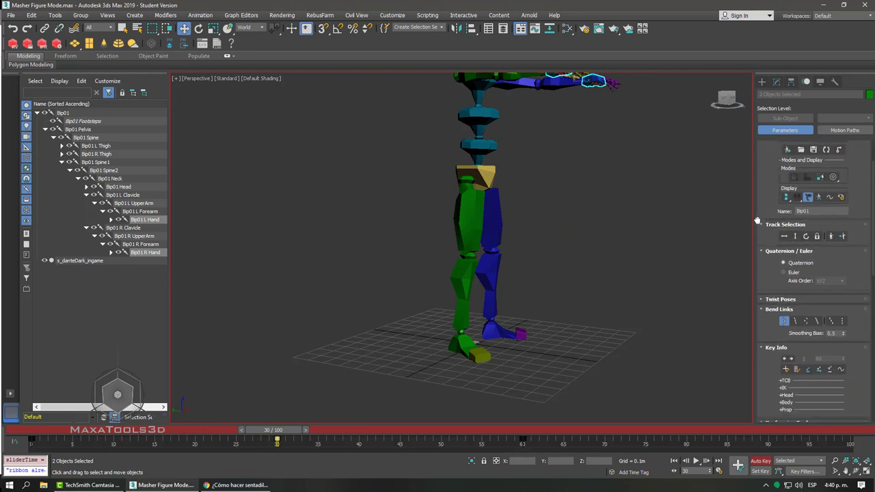
mouse_move(756, 288)
left_mouse_down()
mouse_move(749, 166)
mouse_move(762, 255)
left_mouse_up()
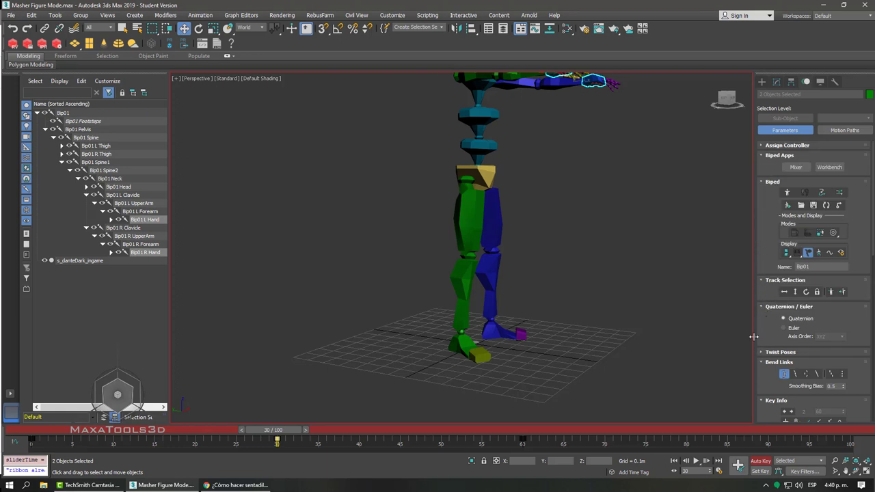
scroll(765, 339, "down", 2)
scroll(772, 301, "down", 4)
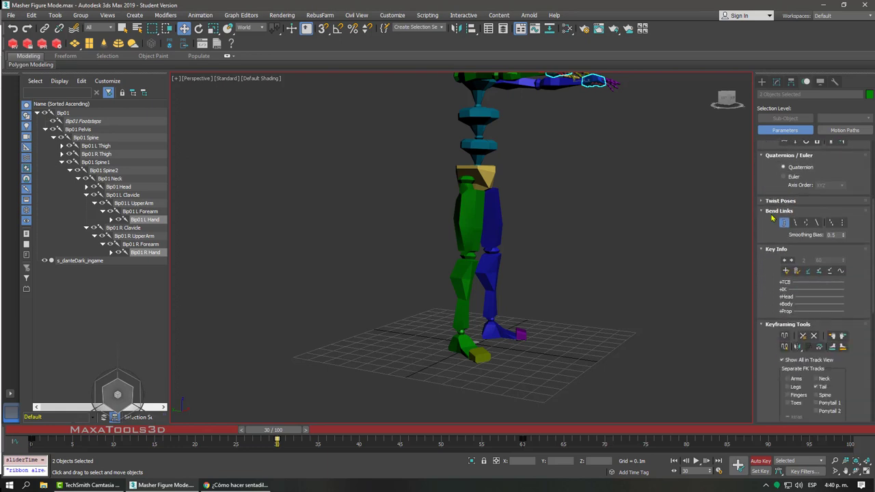
Step: Expand Key Info's TCB section and select the Body Horizontal track with the COM selected
left_click(784, 283)
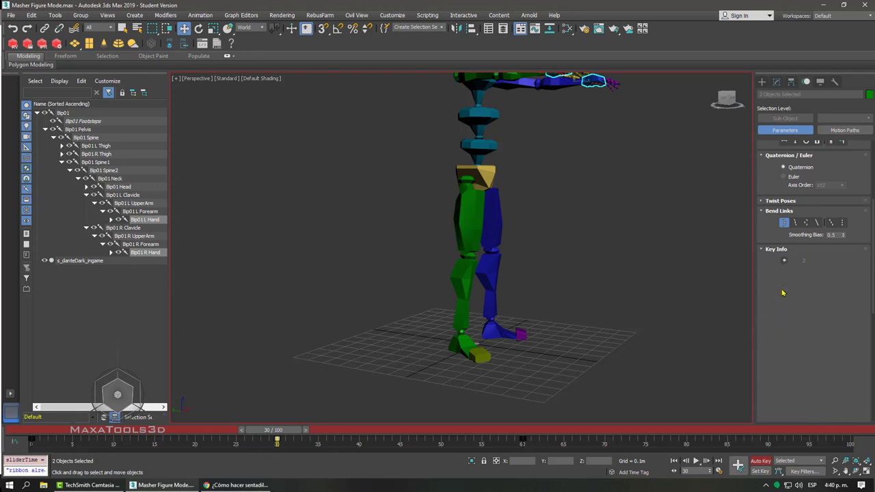
scroll(780, 290, "down", 2)
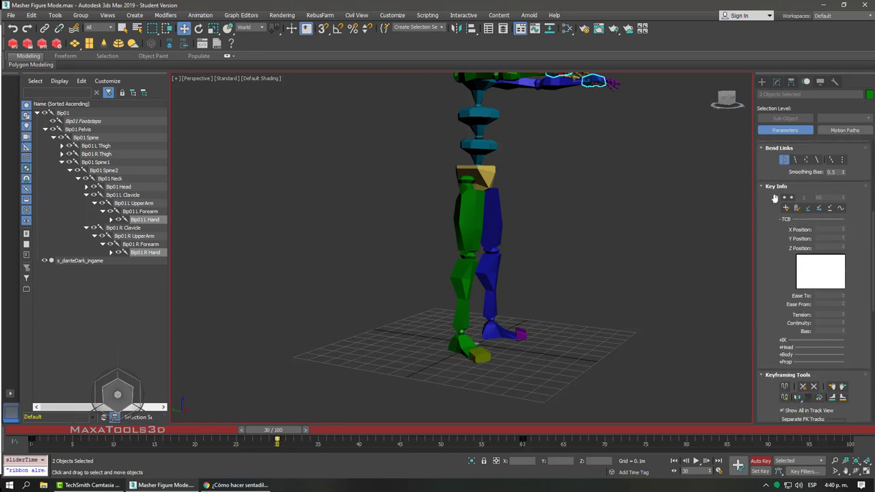
scroll(765, 221, "up", 3)
scroll(784, 231, "up", 2)
left_click(784, 235)
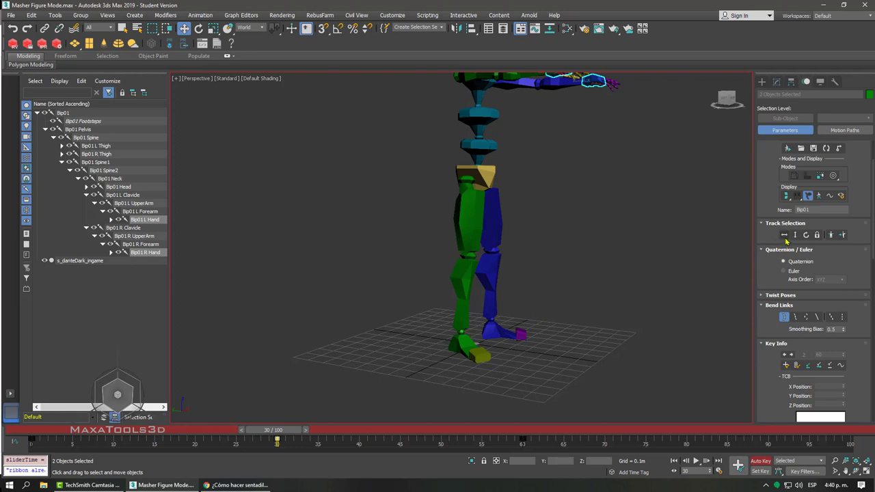
left_click(478, 185)
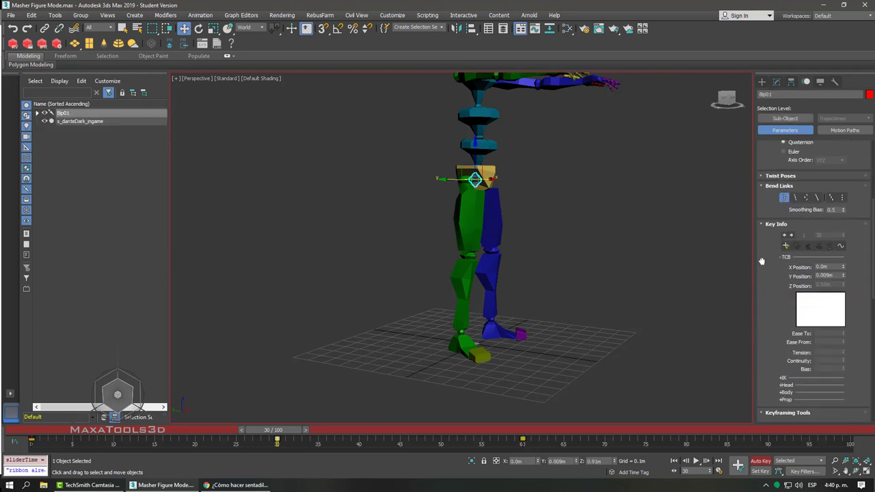
Step: Go to the frame-0 key, switch to Front view, and turn off Auto Key
left_click_drag(294, 432, 41, 429)
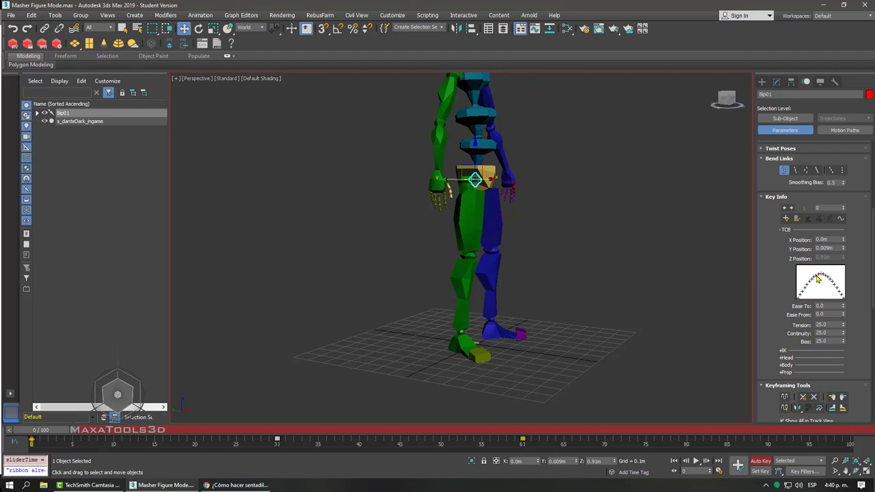
key("f")
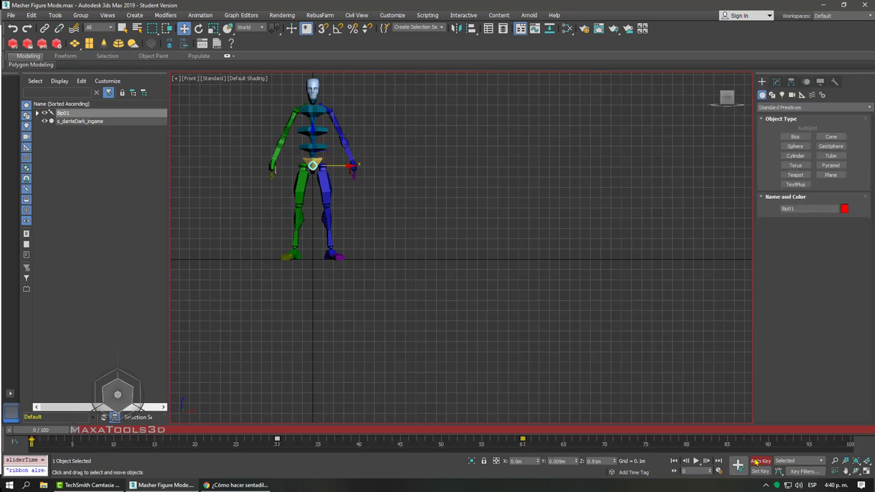
left_click(761, 461)
Step: Draw a four-point Line right of the biped: up, flat across the top, back to ground
left_click(773, 96)
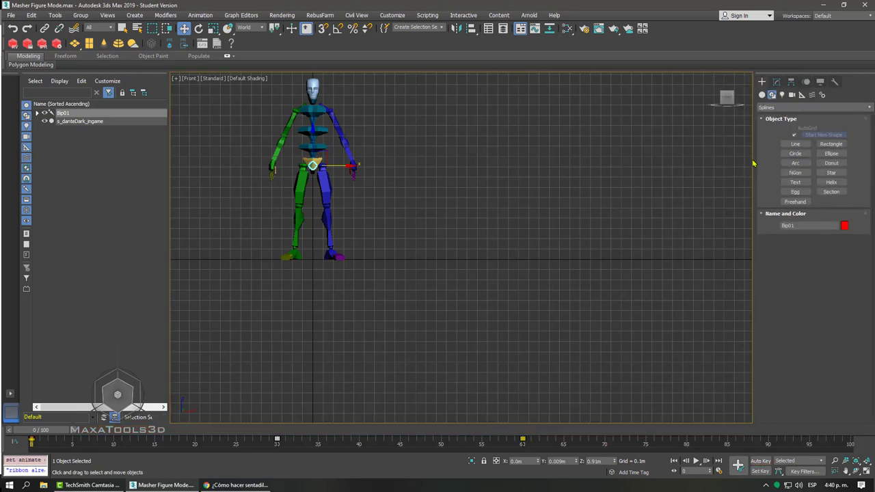
left_click(795, 144)
left_click(462, 264)
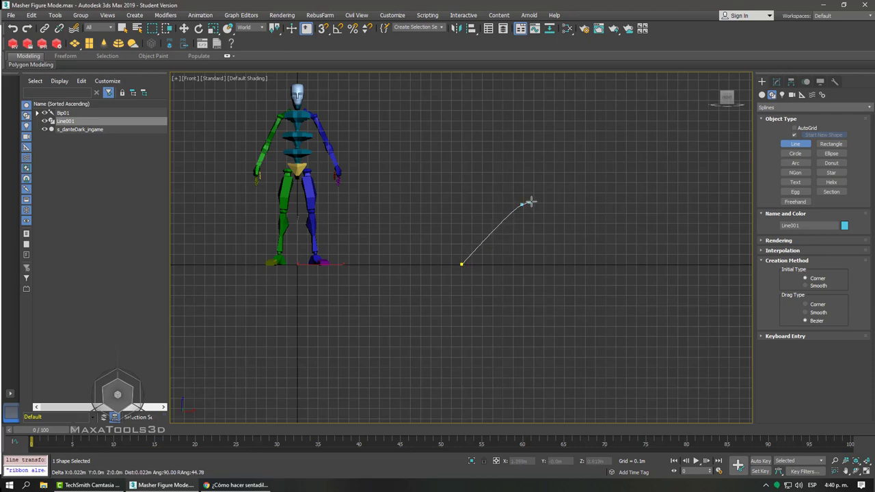
left_click_drag(522, 205, 531, 201)
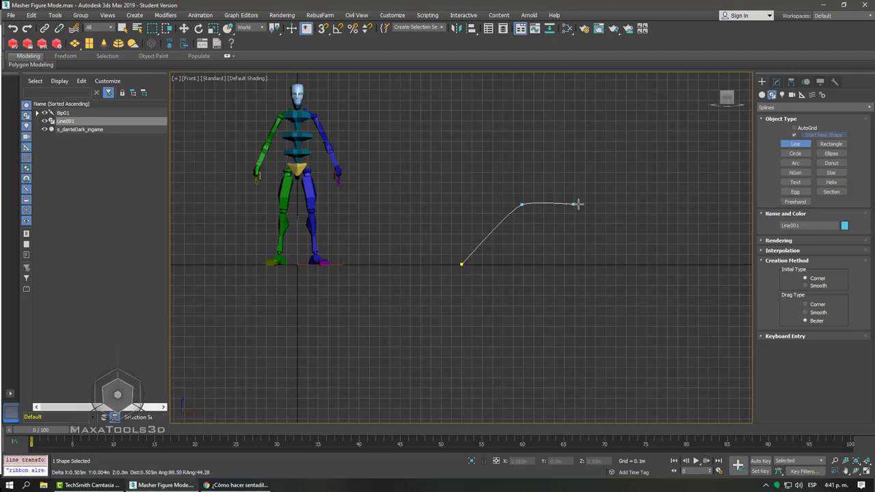
left_click(600, 203)
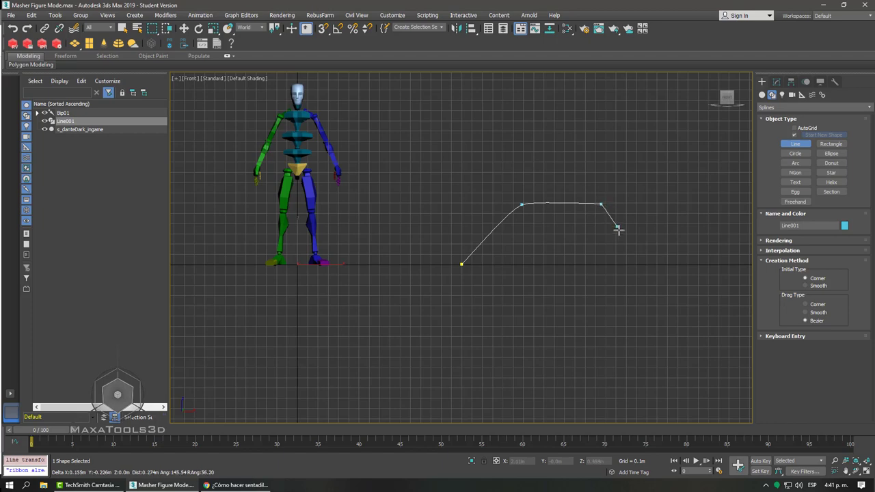
left_click(649, 265)
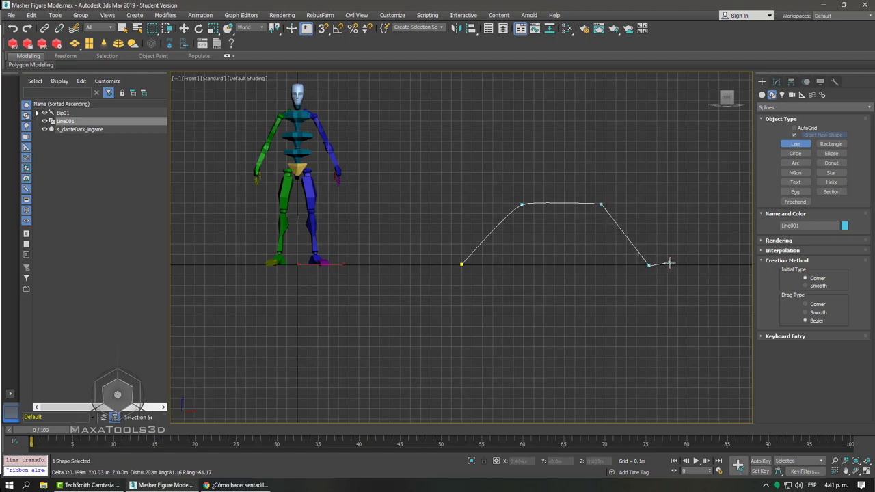
right_click(672, 273)
Step: At Vertex level, make the line's top-left vertex a Smooth point
left_click(778, 82)
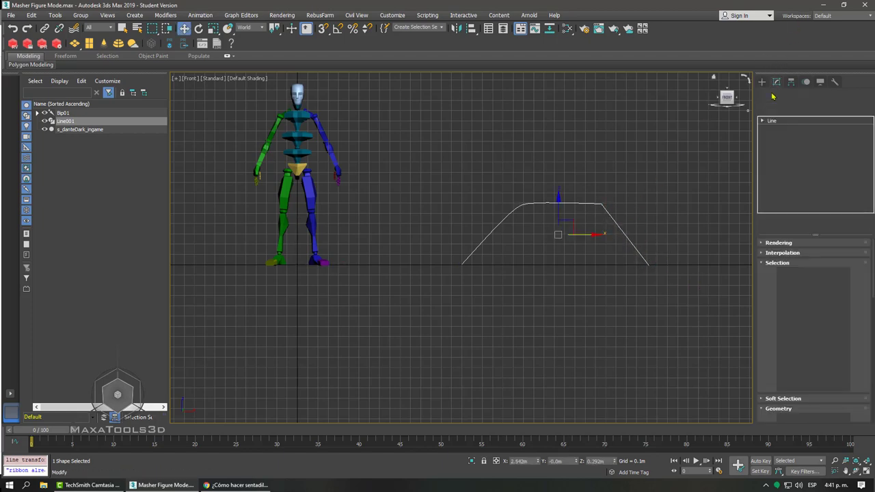
left_click(763, 122)
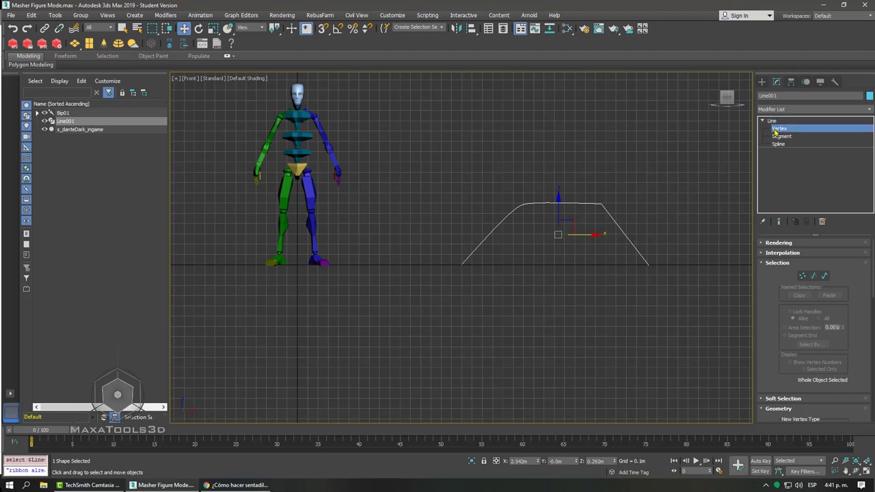
left_click(779, 129)
left_click(522, 203)
right_click(536, 196)
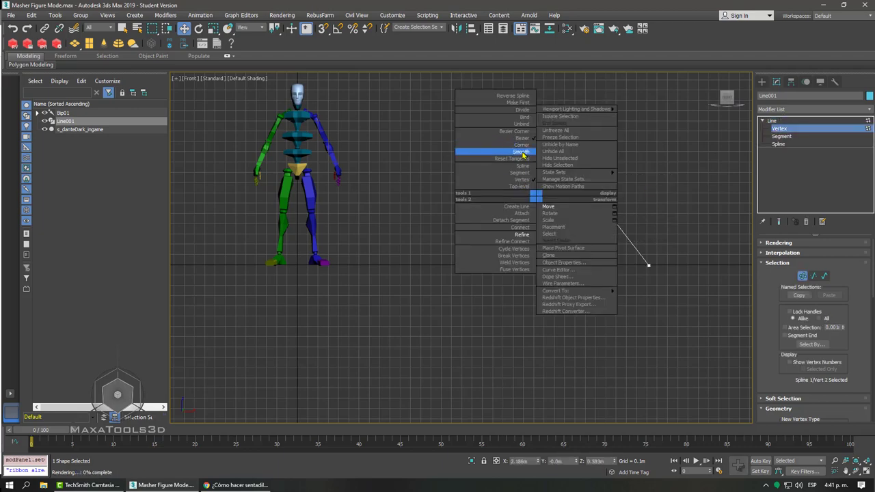
left_click(520, 137)
Step: Adjust the top-left vertex's tangent up-right to arch the curve, nudging the top-right vertex
scroll(547, 219, "up", 4)
middle_click_drag(555, 238, 564, 256)
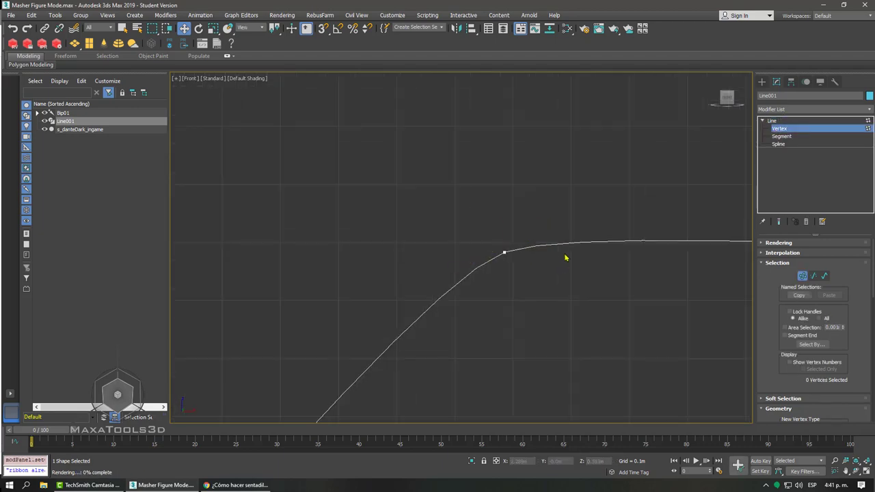
left_click_drag(554, 232, 575, 254)
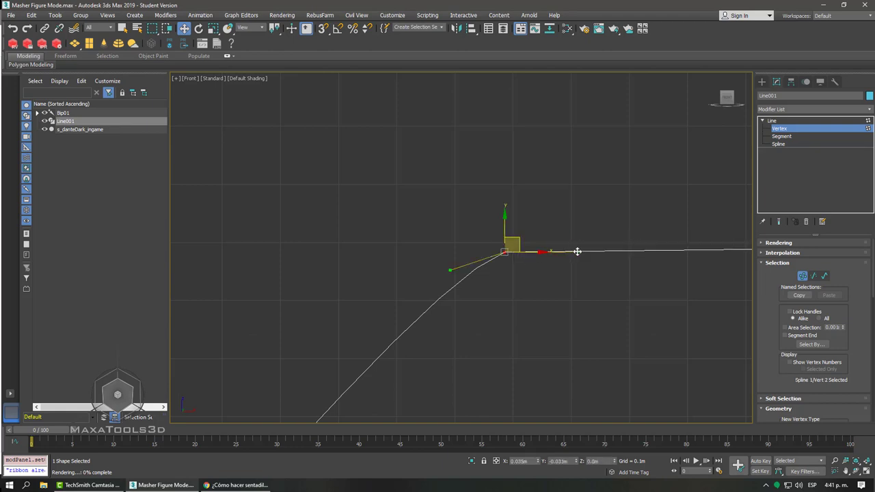
middle_click_drag(579, 250, 479, 217)
scroll(478, 217, "down", 4)
left_click(646, 206)
left_click_drag(652, 194, 657, 203)
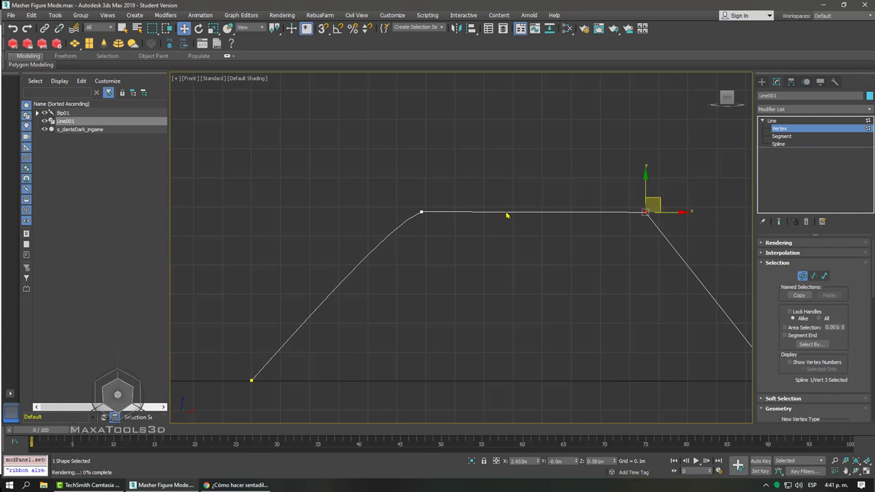
left_click_drag(395, 202, 463, 236)
scroll(448, 214, "up", 5)
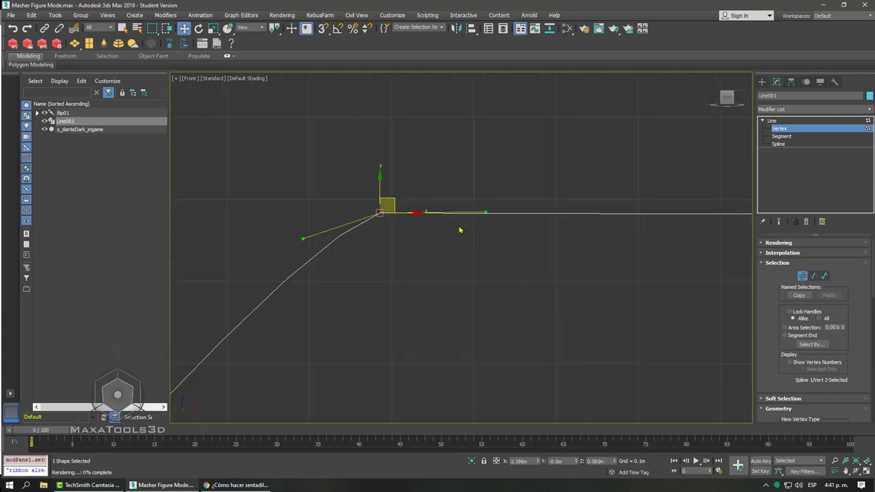
left_click_drag(484, 209, 704, 95)
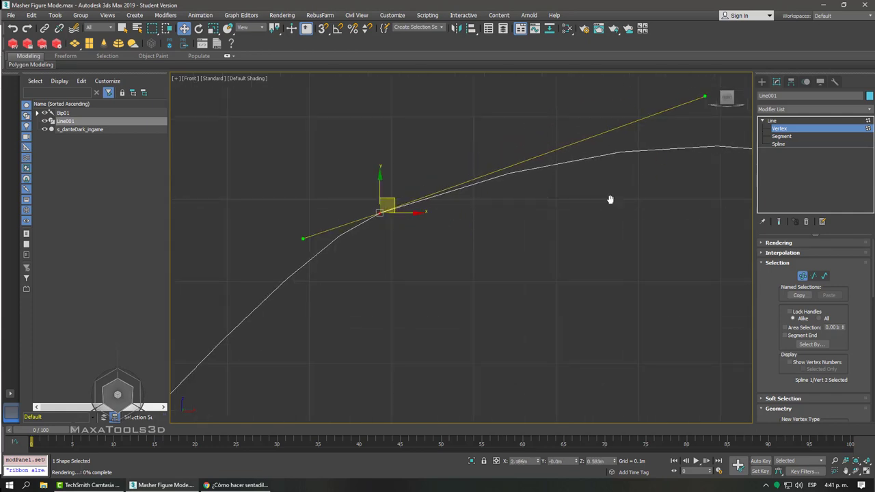
scroll(636, 202, "down", 5)
Step: Make the top-right vertex a Bezier Corner and pull its left tangent up-left
left_click(669, 214)
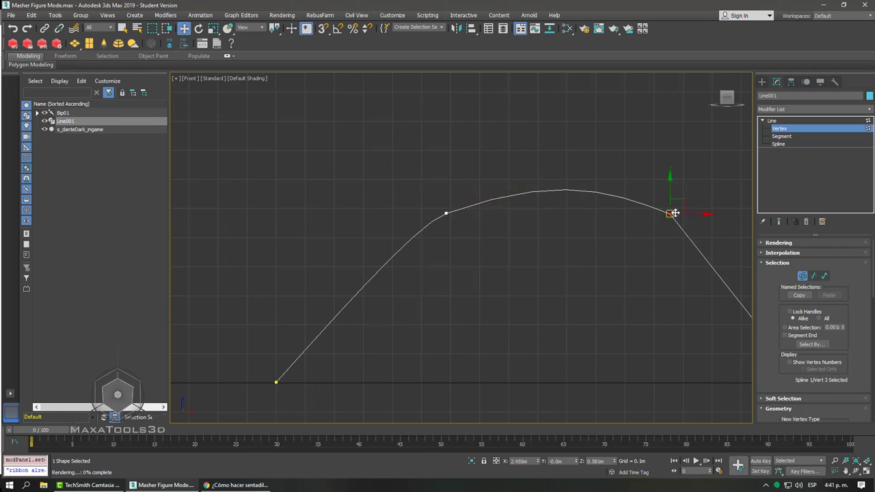
right_click(672, 210)
left_click(641, 147)
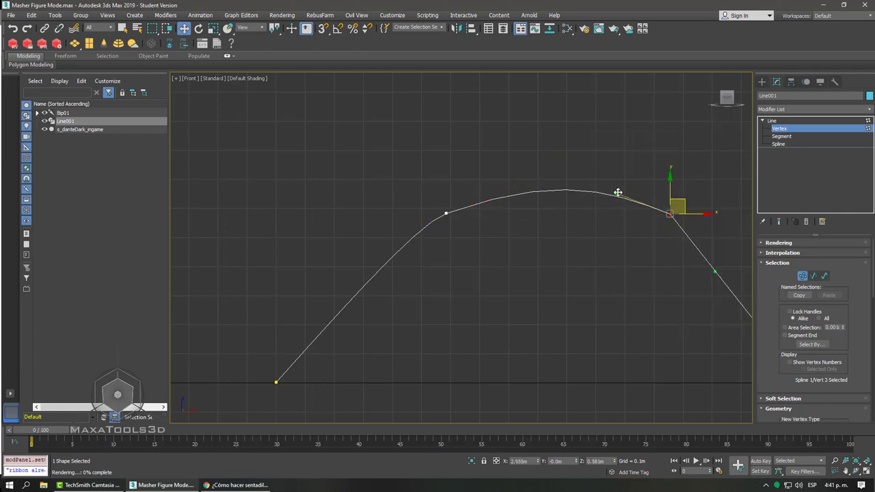
left_click_drag(624, 194, 523, 151)
Step: Refine the top-left tangent to flatten the arch top, then select both top vertices
left_click(446, 213)
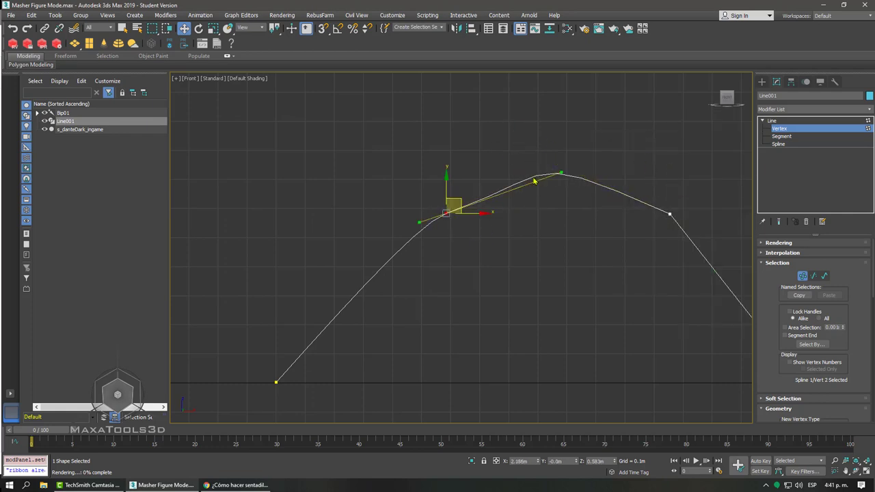
mouse_move(570, 178)
left_mouse_down()
mouse_move(543, 179)
mouse_move(585, 152)
left_mouse_up()
left_click(489, 246)
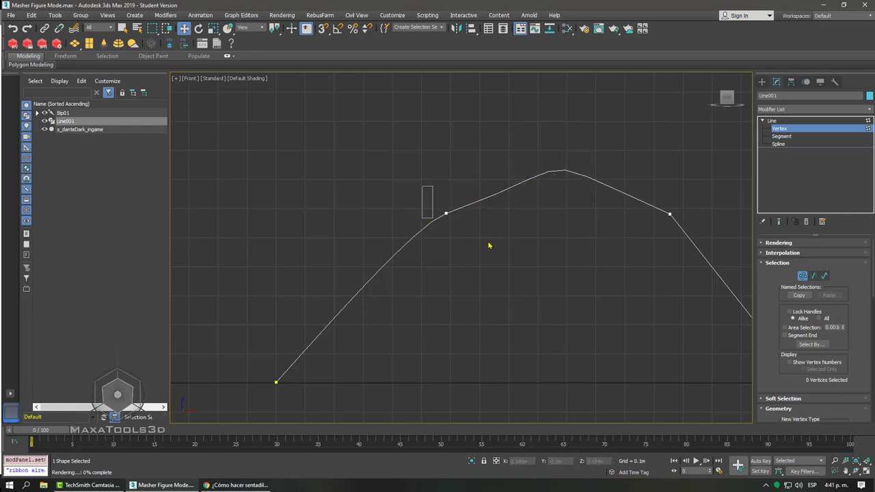
left_click(447, 213)
left_click_drag(589, 162, 561, 176)
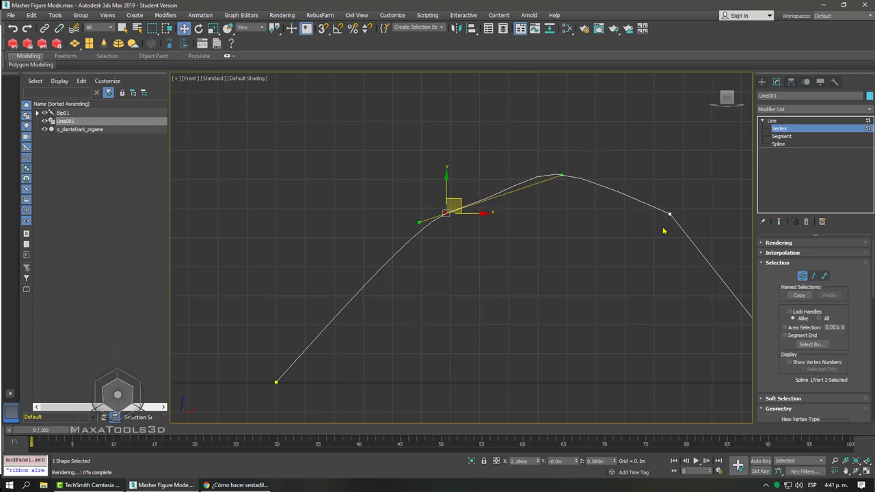
left_click(615, 178)
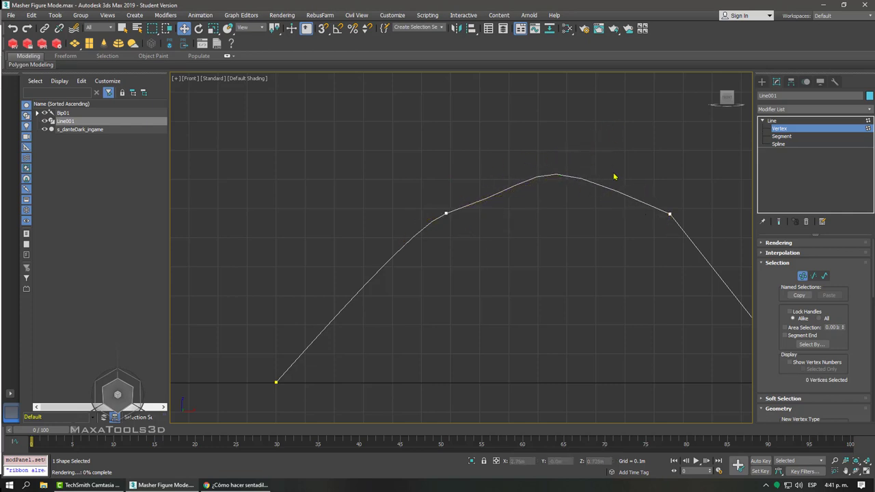
left_click(445, 213)
left_click(670, 213, "ctrl")
Step: Set both top vertices to Corner and leave Vertex level with the whole line selected
right_click(655, 202)
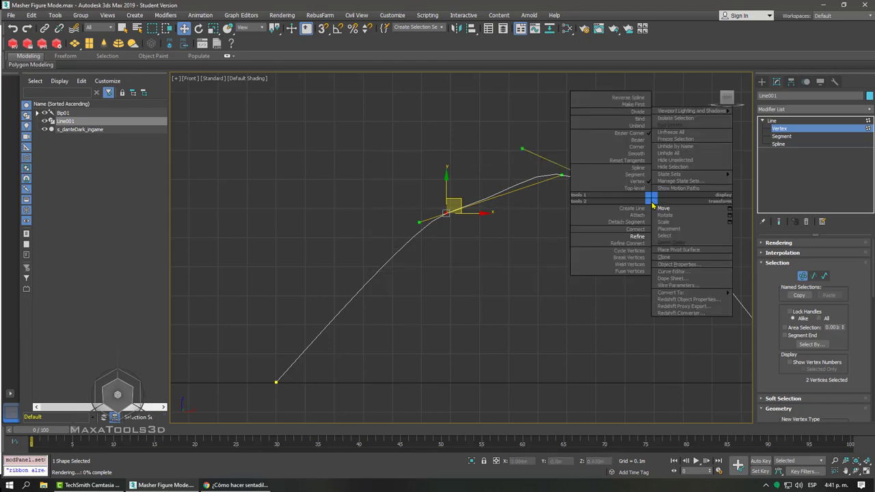
left_click(608, 153)
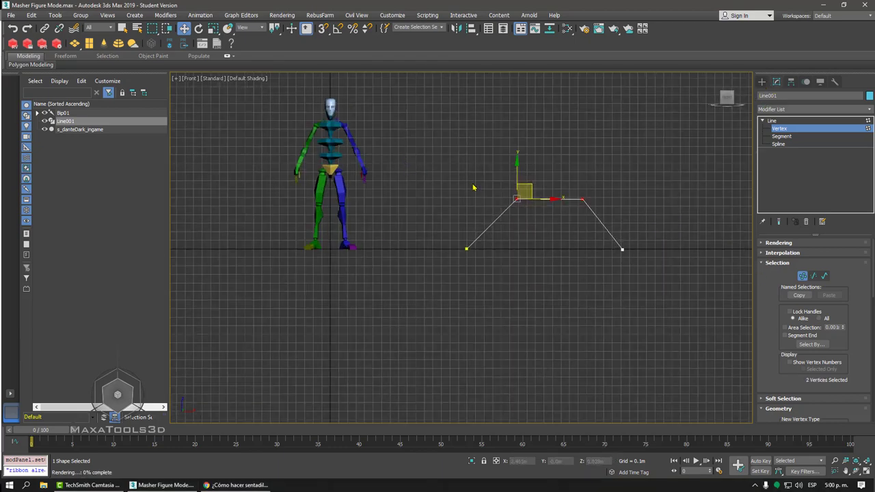
scroll(492, 190, "up", 3)
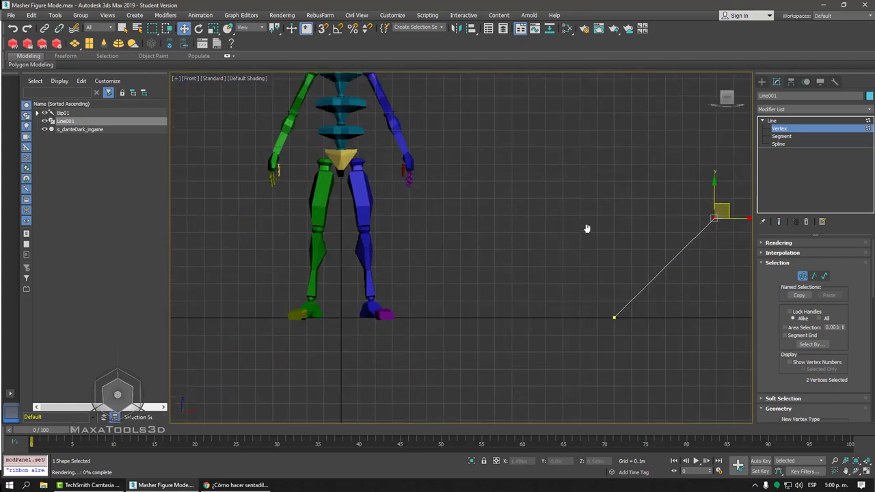
scroll(398, 210, "down", 3)
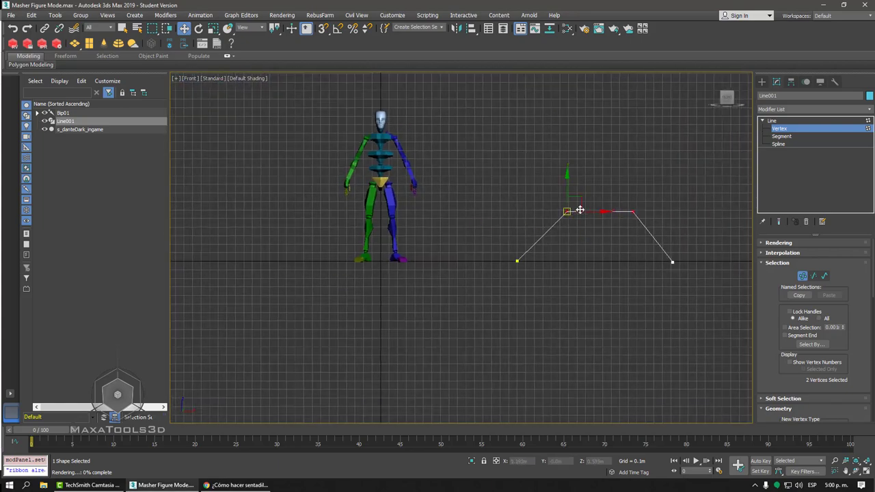
left_click(773, 121)
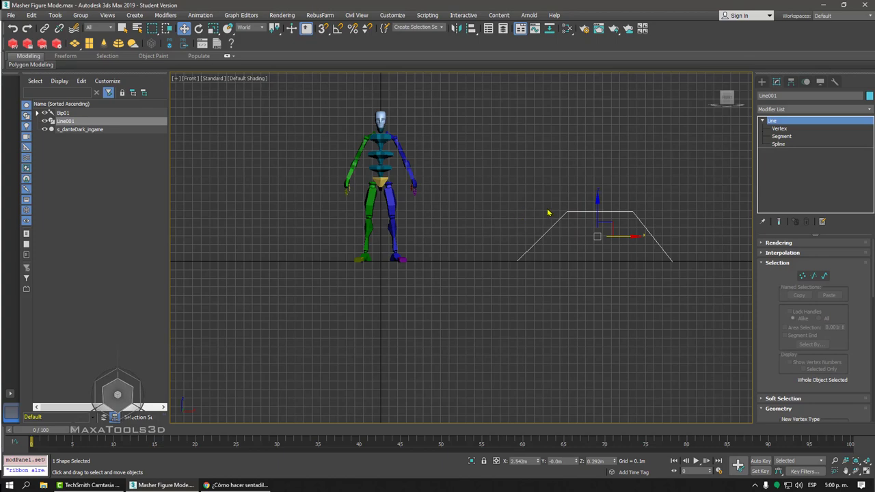
middle_click_drag(621, 207, 636, 205)
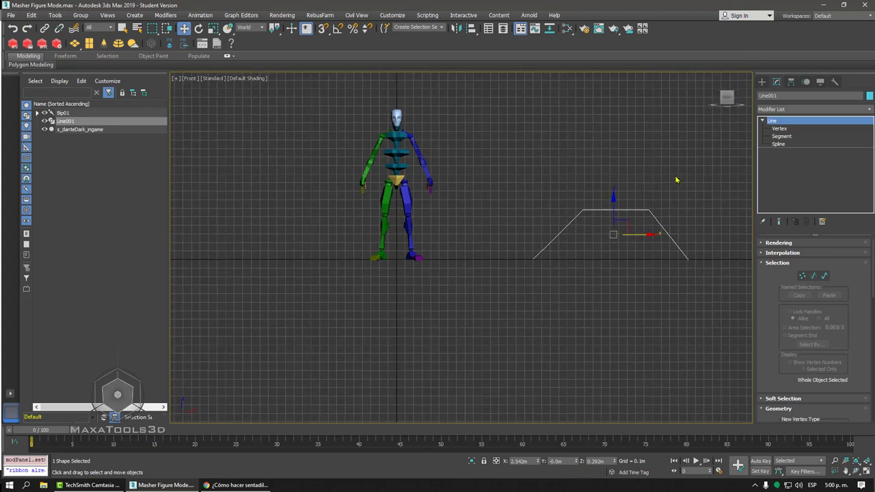
Step: Delete Line001, then select the biped and open its Motion settings
key("Delete")
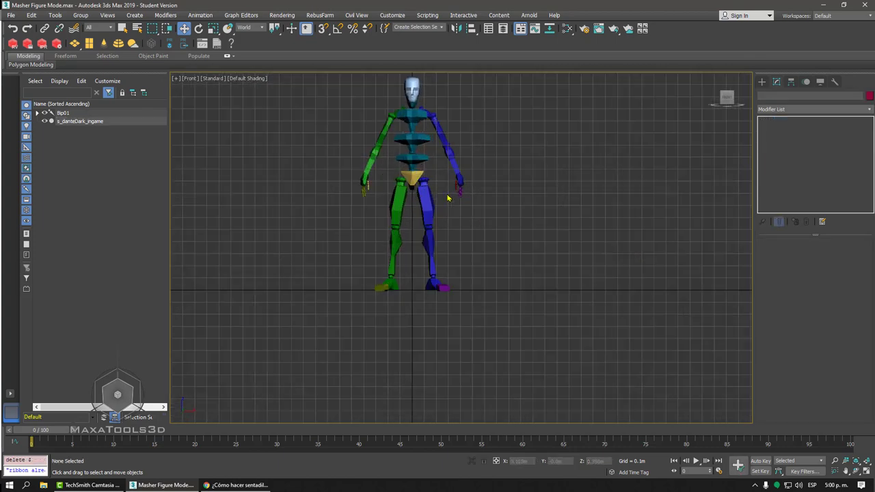
scroll(555, 231, "up", 4)
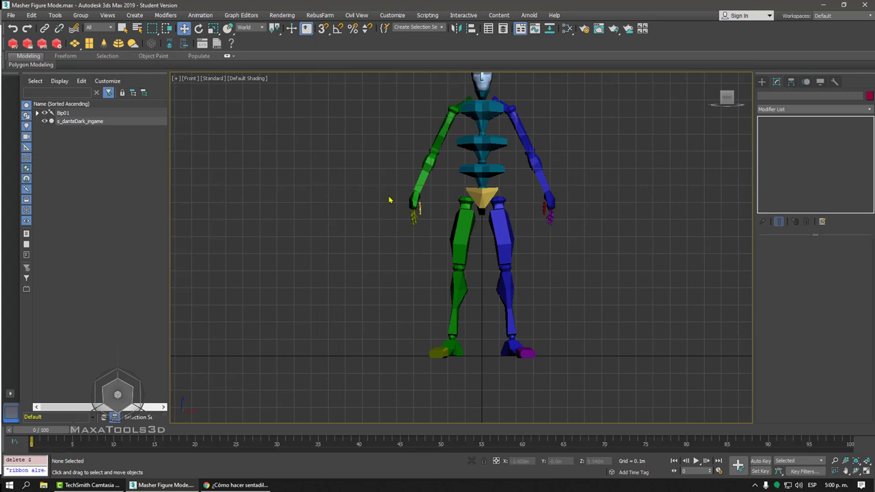
left_click(489, 174)
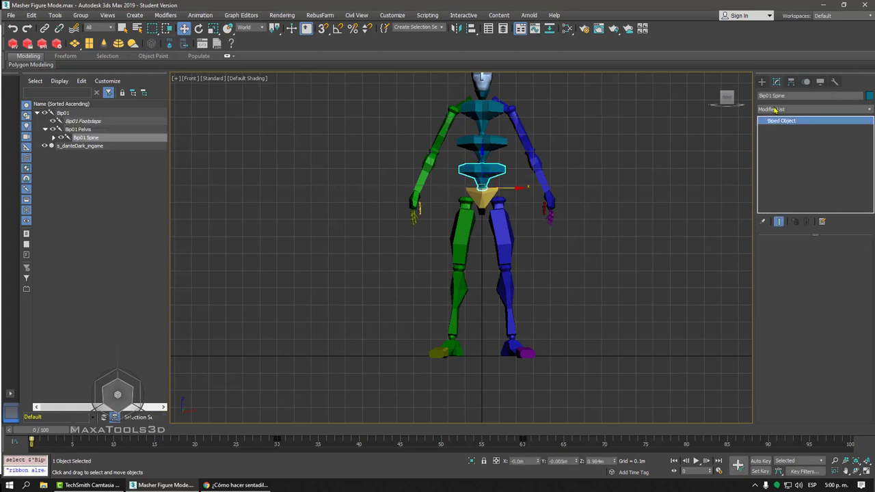
left_click(804, 85)
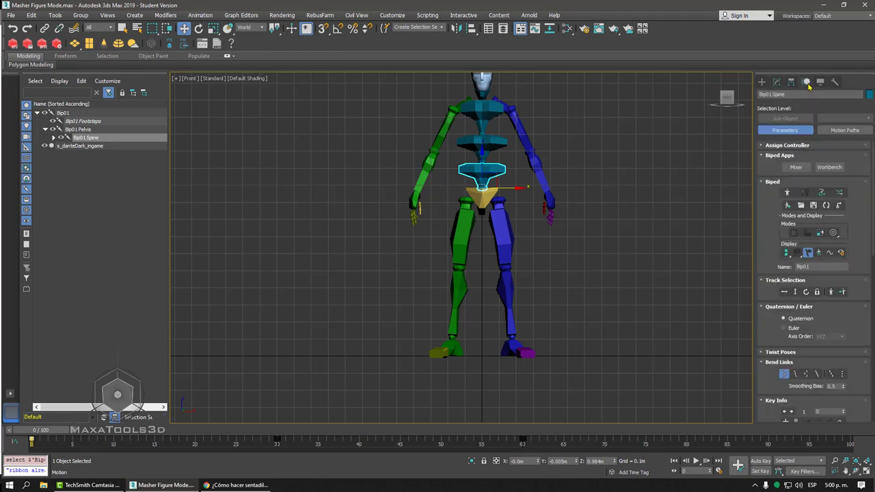
Step: Select the COM's Body Horizontal track and scrub the squat to frame 64, then back to about 33
left_click(784, 292)
left_click(479, 200)
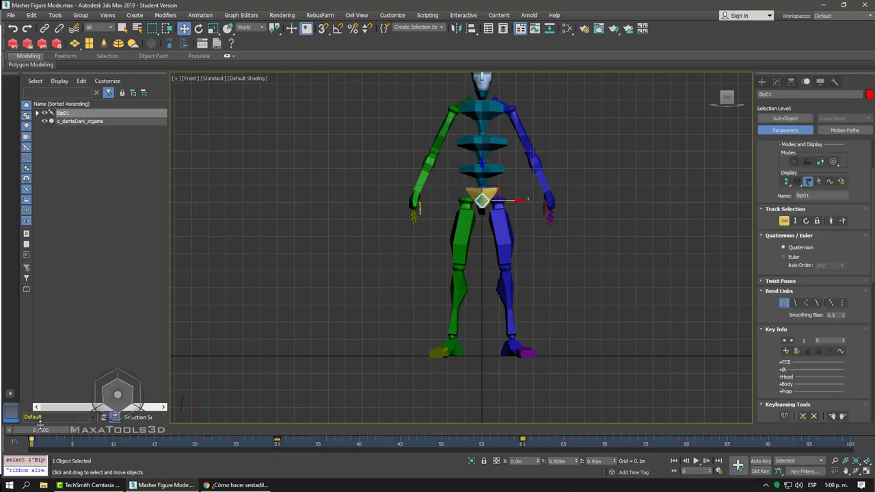
left_click_drag(43, 432, 551, 430)
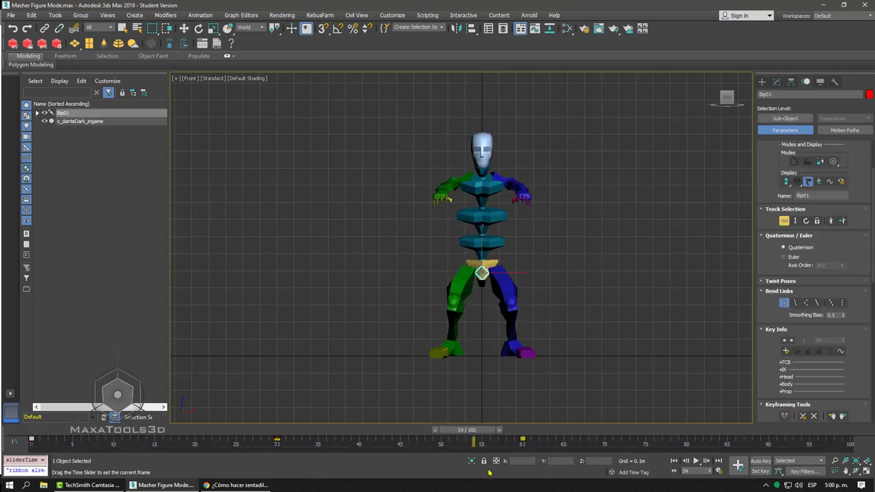
mouse_move(506, 476)
left_mouse_down()
mouse_move(309, 468)
mouse_move(554, 475)
mouse_move(383, 475)
mouse_move(494, 482)
mouse_move(118, 469)
mouse_move(277, 463)
left_mouse_up()
Step: Step to the COM's frame-30 key, expand its TCB settings, then scrub from frame 0 to about 22
key("w")
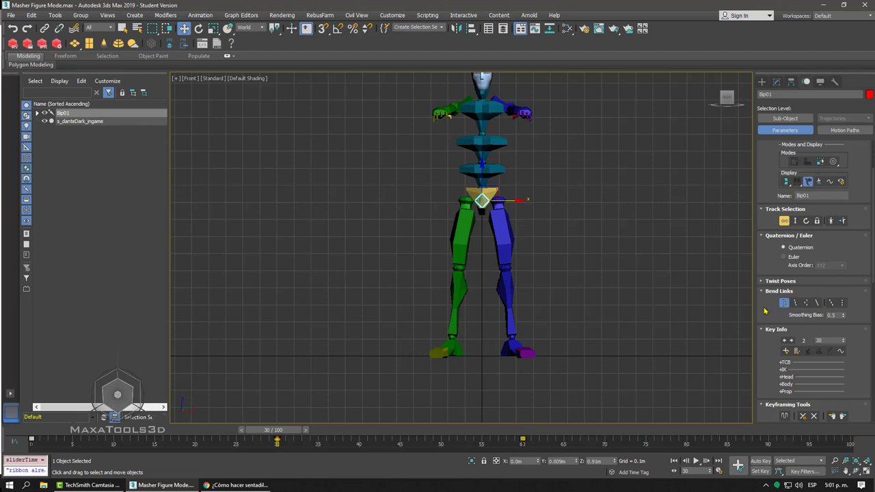
left_click_drag(765, 311, 754, 181)
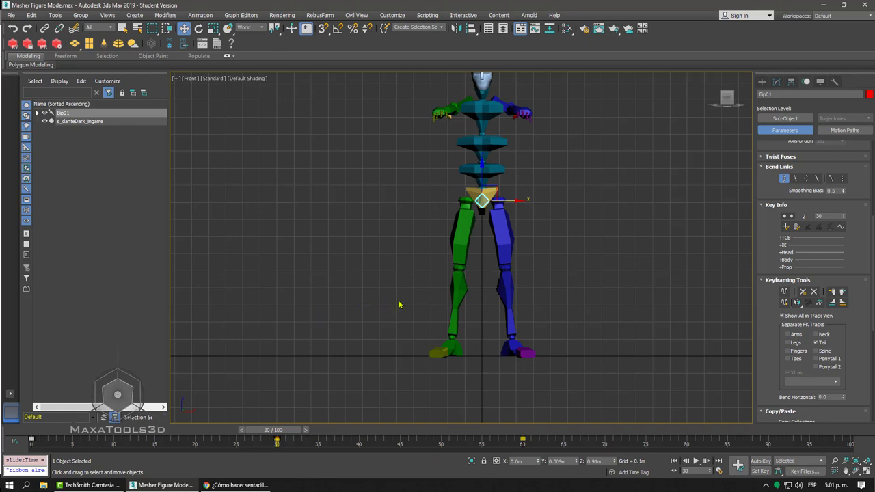
left_click(781, 238)
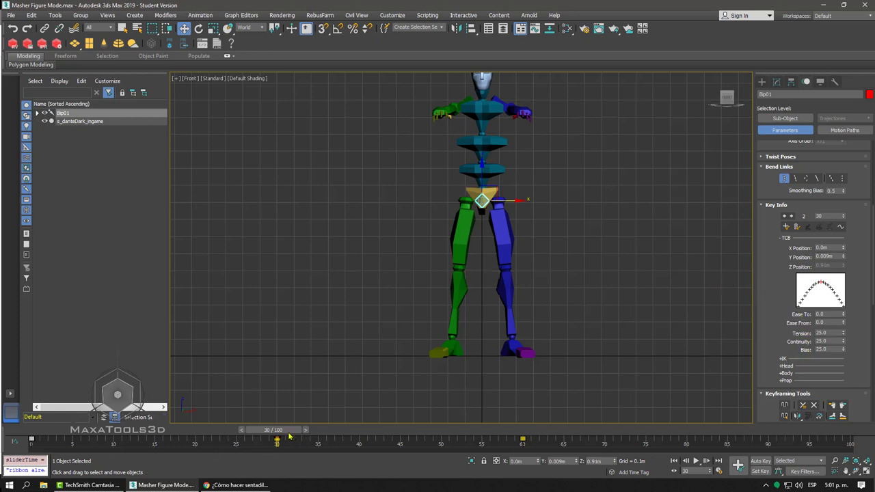
left_click_drag(289, 436, 29, 436)
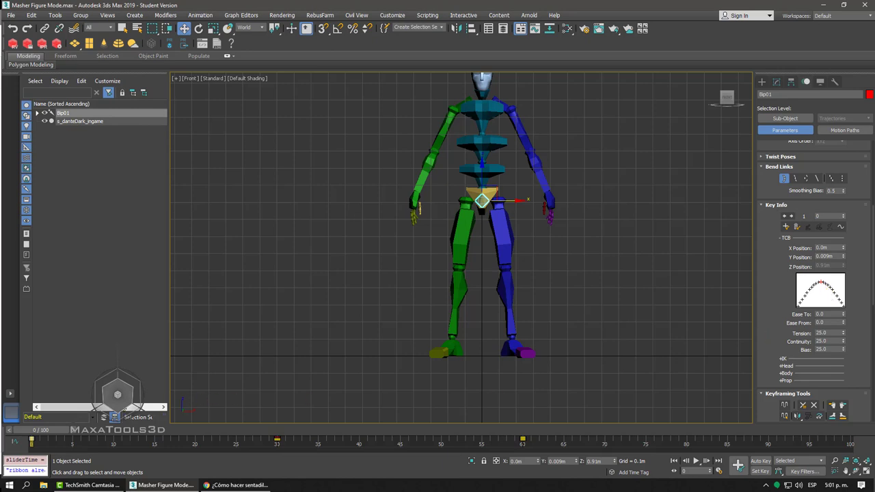
mouse_move(44, 430)
left_mouse_down()
mouse_move(180, 431)
mouse_move(11, 434)
left_mouse_up()
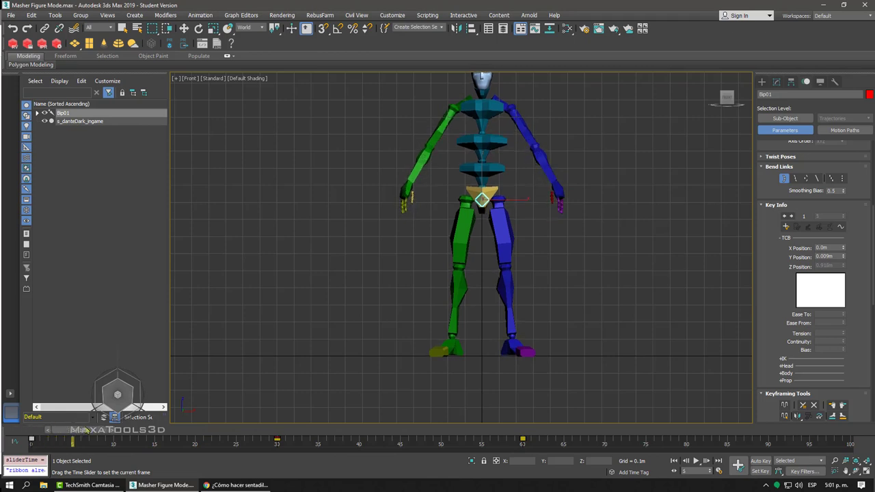
key("w")
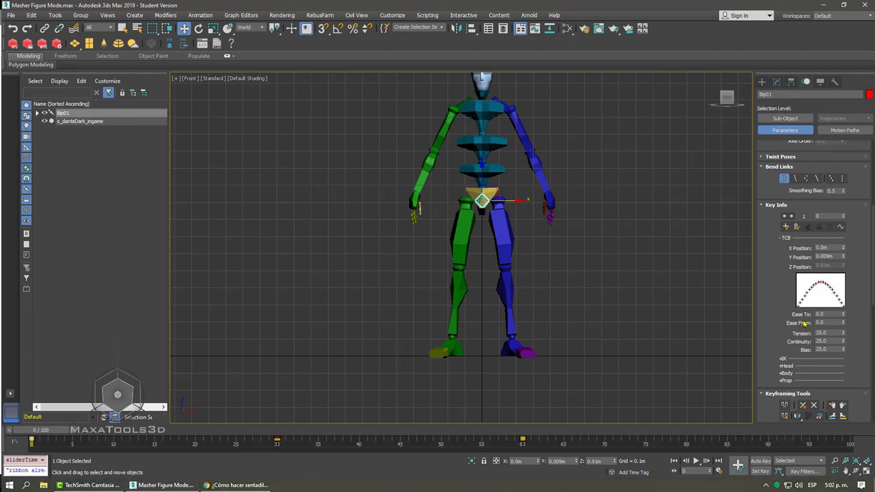
left_click_drag(276, 436, 221, 421)
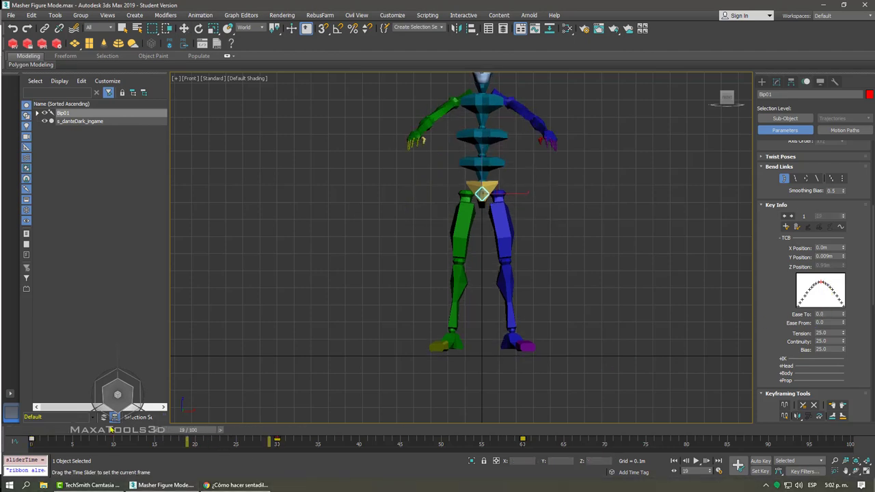
Step: Draw a two-point Line along the bottom of the Front viewport below the biped
key("w")
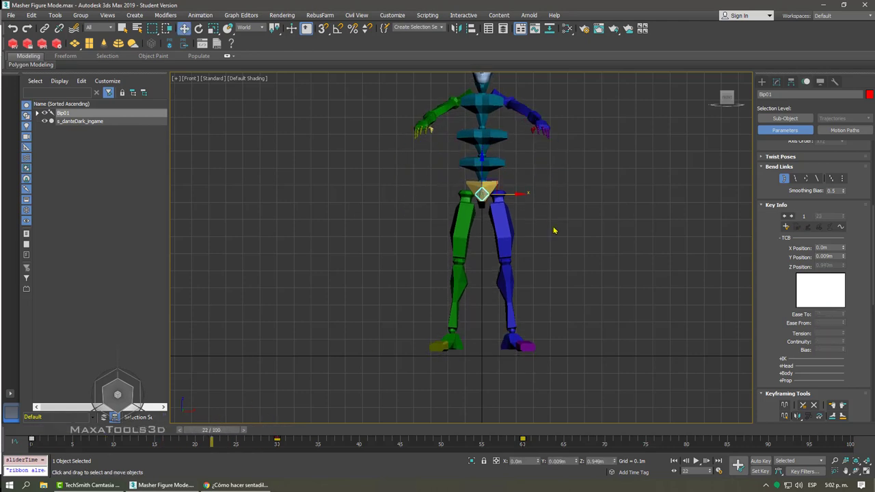
left_click(761, 83)
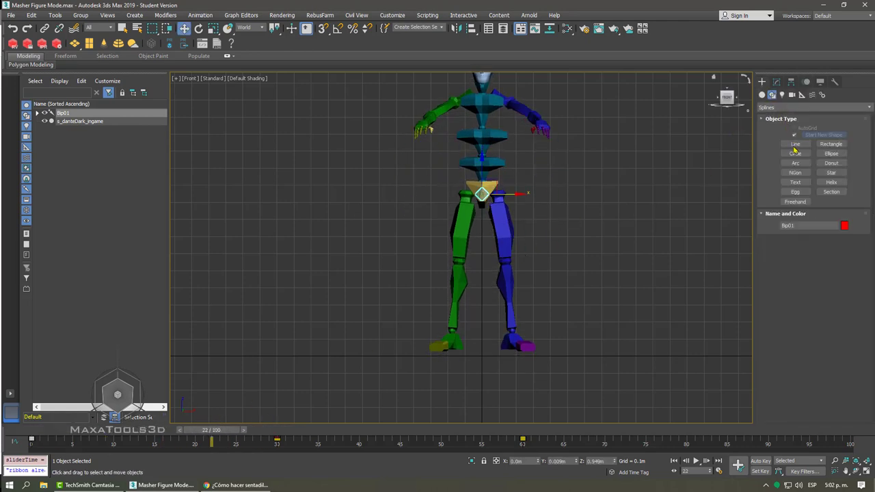
left_click(795, 143)
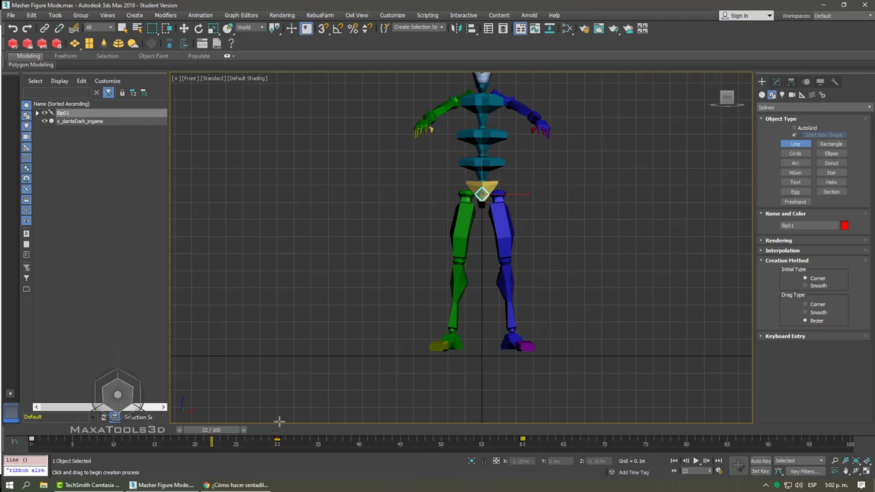
left_click(277, 421)
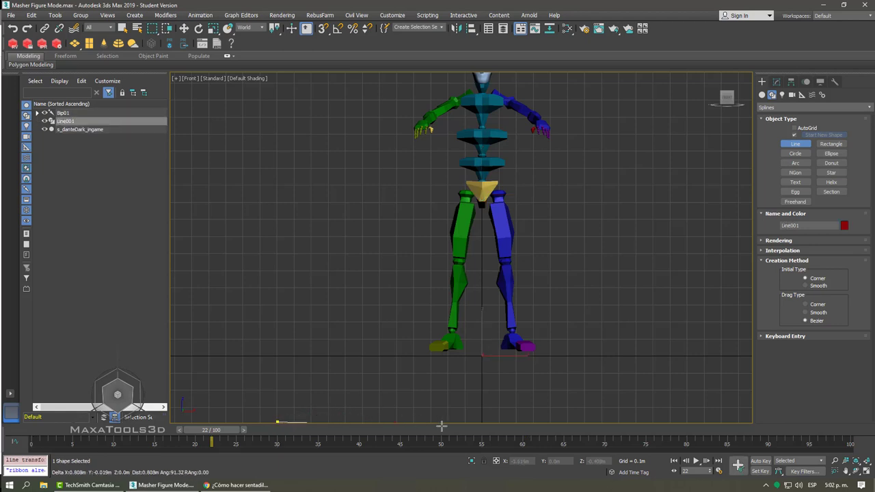
left_click(483, 421)
right_click(513, 416)
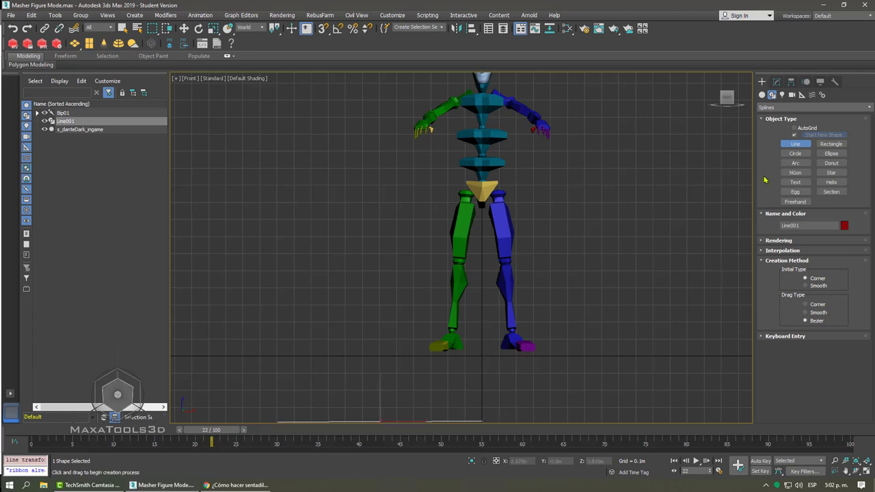
Step: At Vertex level, convert the right end vertex to Bezier and pull its tangent up
left_click(777, 82)
double_click(772, 121)
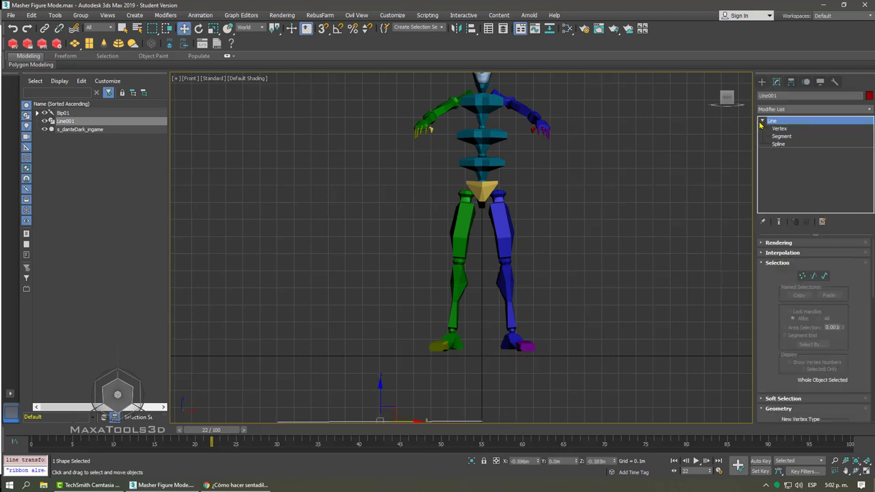
left_click(778, 129)
left_click_drag(514, 390, 479, 425)
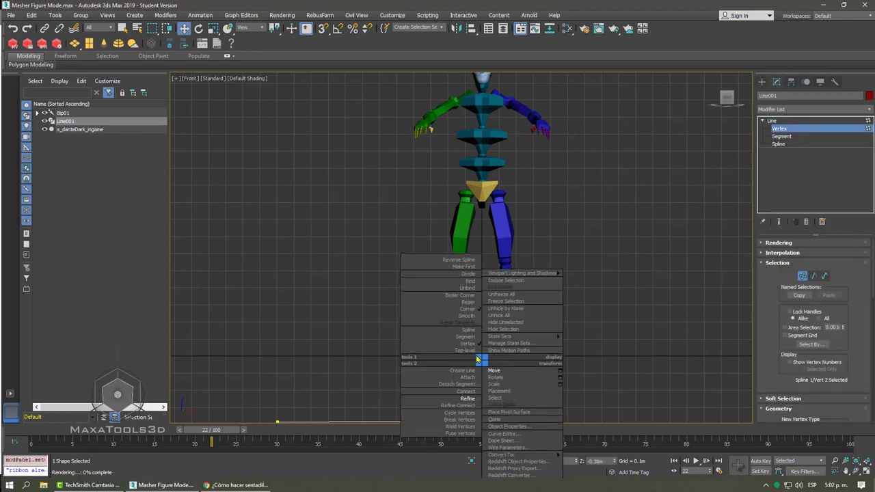
right_click(482, 359)
left_click(456, 305)
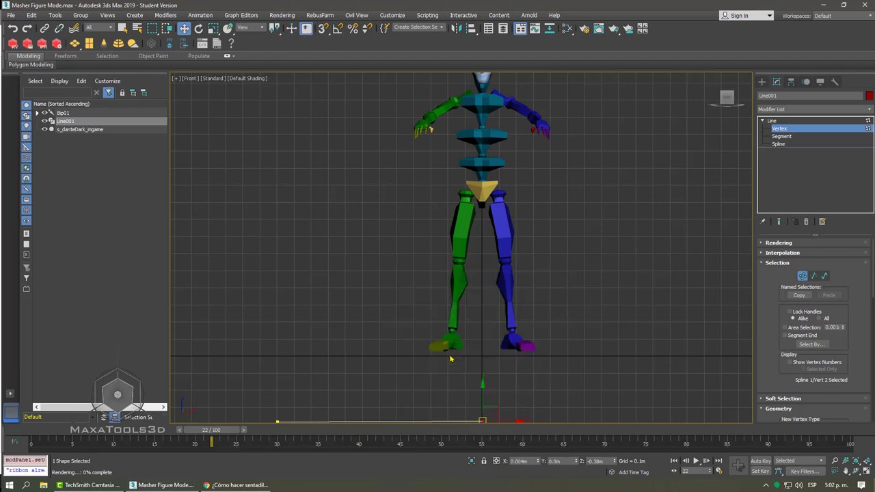
left_click_drag(415, 421, 415, 401)
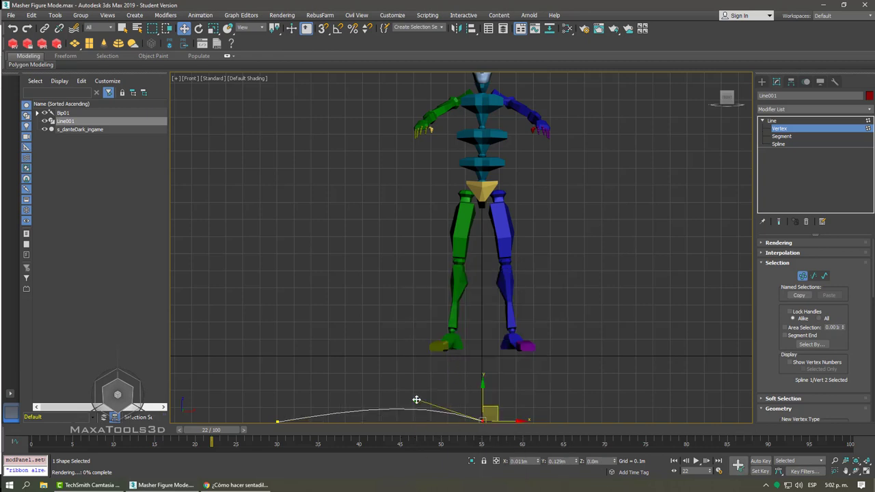
Step: Convert the first vertex to Bezier, raise its tangent, then return to object level
left_click(278, 421)
right_click(282, 421)
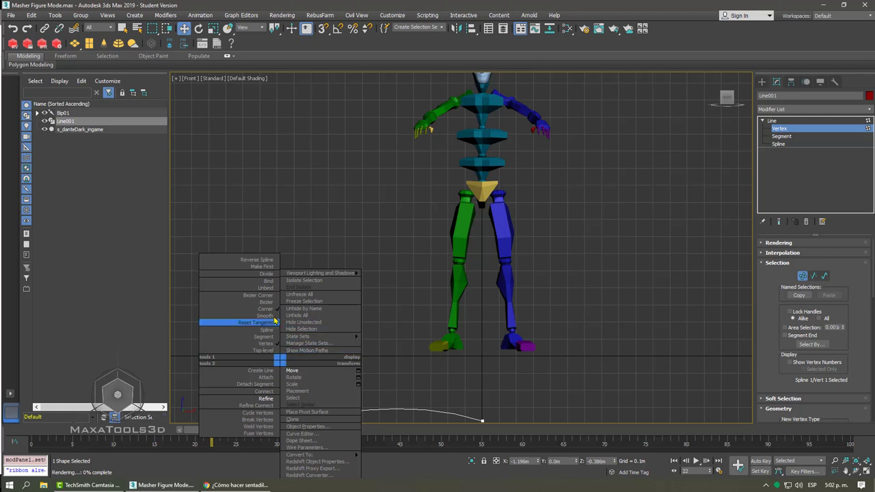
left_click(236, 304)
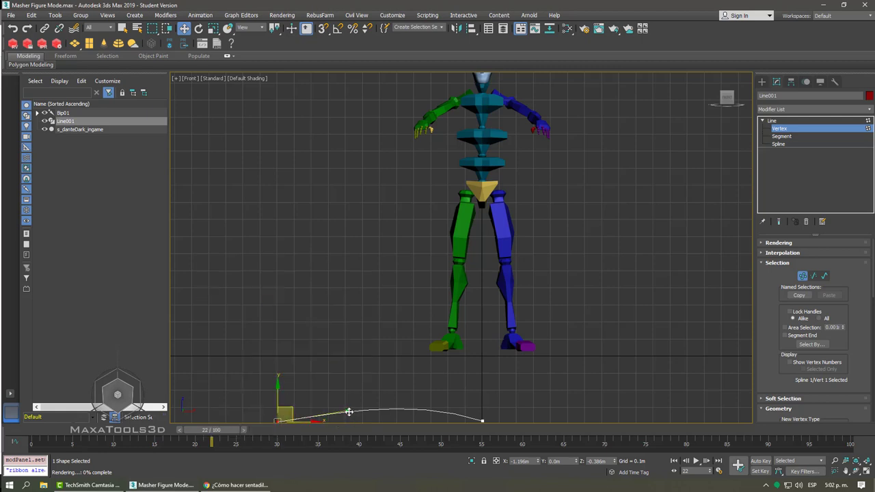
left_click_drag(347, 412, 348, 405)
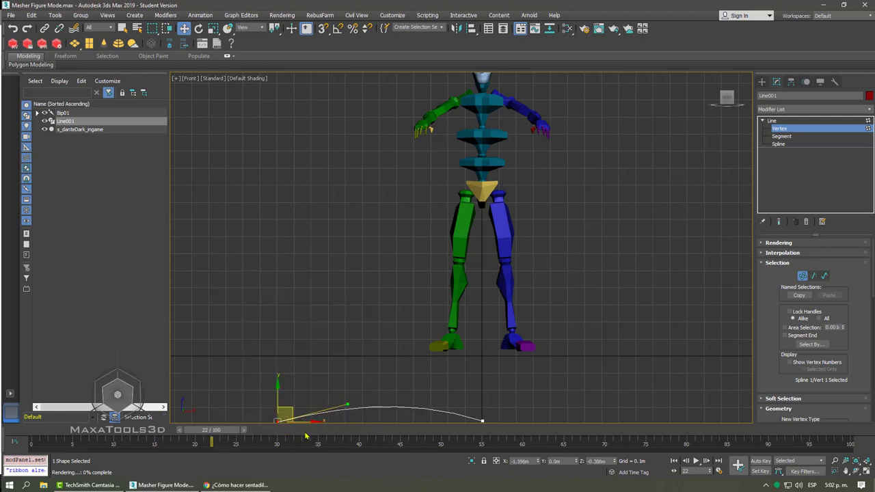
left_click(482, 420)
left_click_drag(259, 409, 305, 423)
left_click(777, 123)
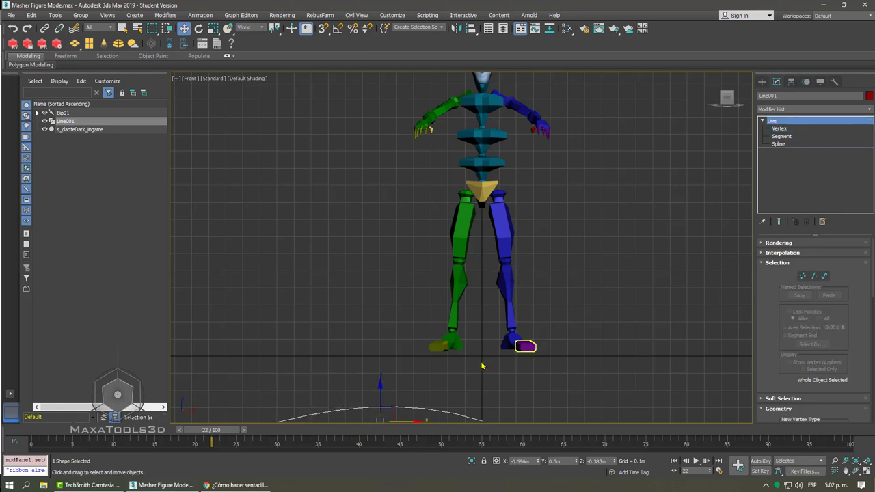
Step: Delete Line001, select Bip01 COM in the Motion panel and go to frame 29
key("Delete")
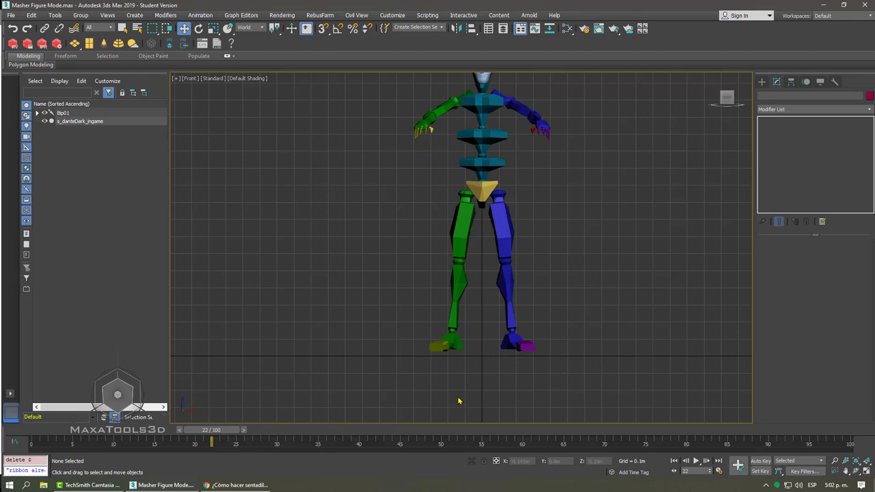
left_click(482, 193)
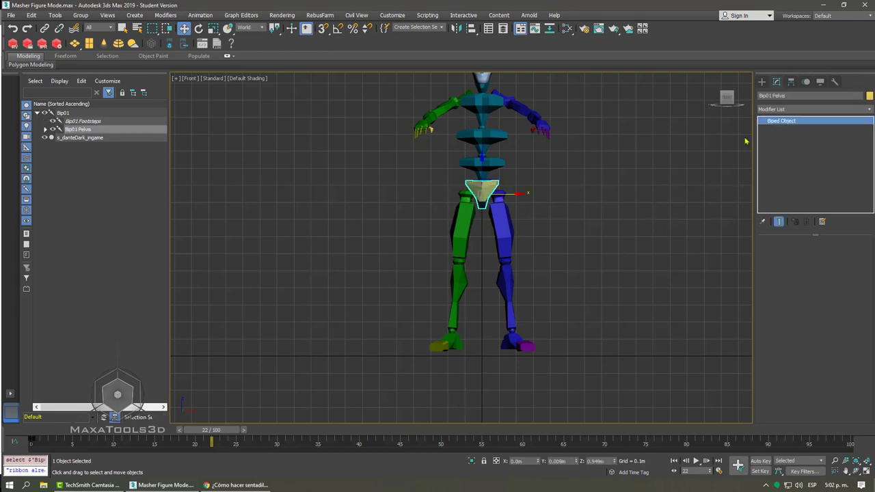
left_click(805, 82)
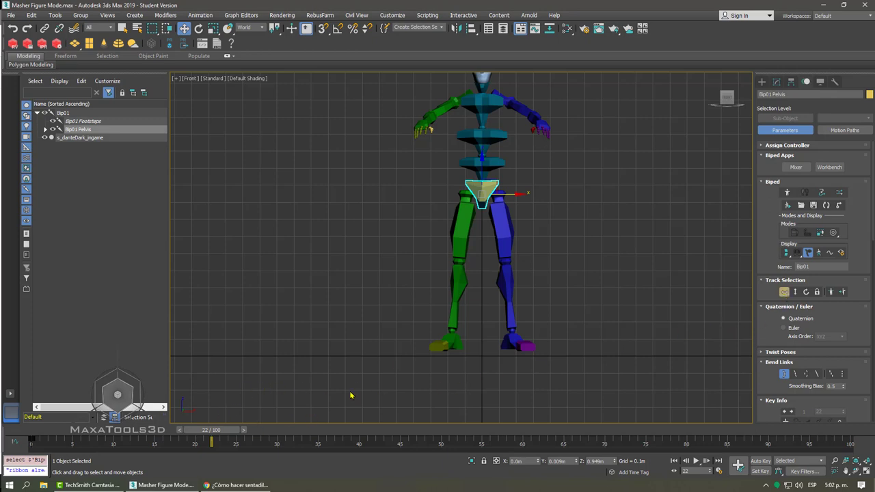
key("Page_Up")
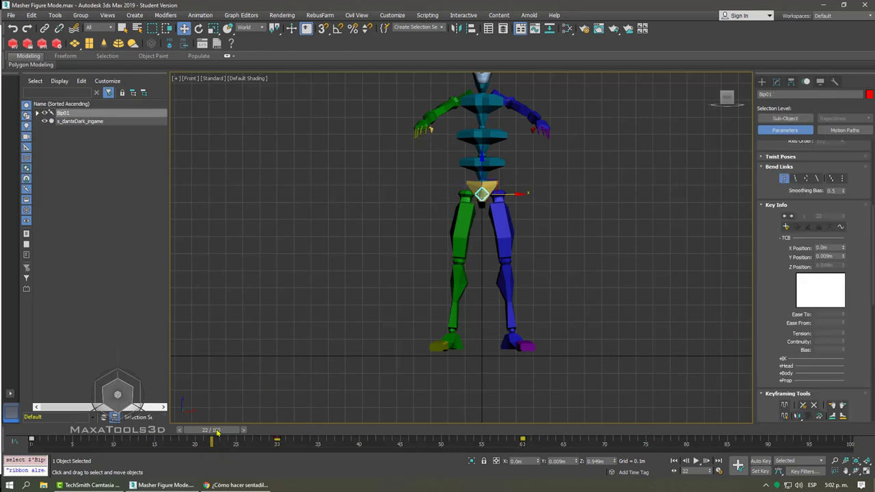
left_click_drag(217, 432, 293, 435)
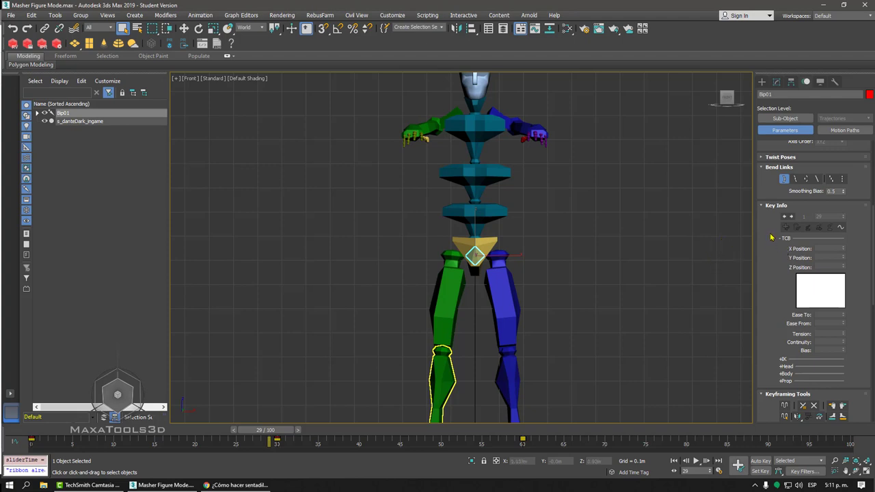
Step: Scroll through the Motion panel's rollouts for the COM
left_click_drag(772, 237, 775, 290)
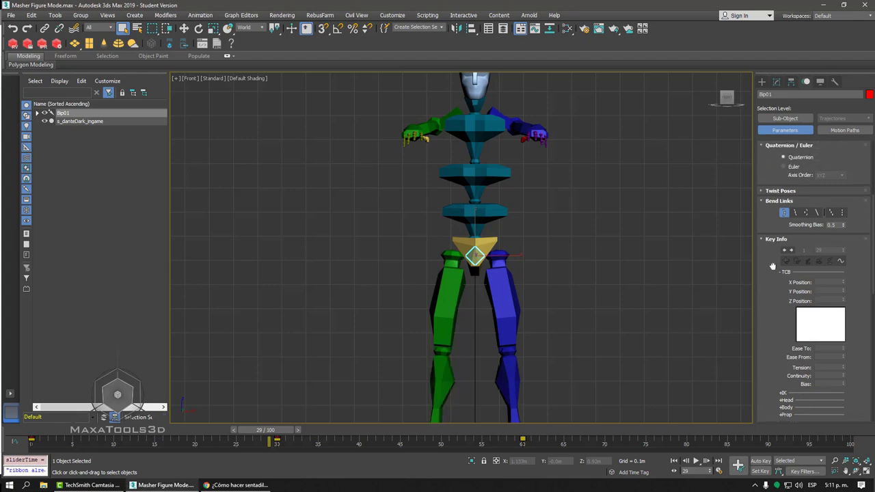
scroll(774, 291, "up", 2)
scroll(775, 260, "up", 2)
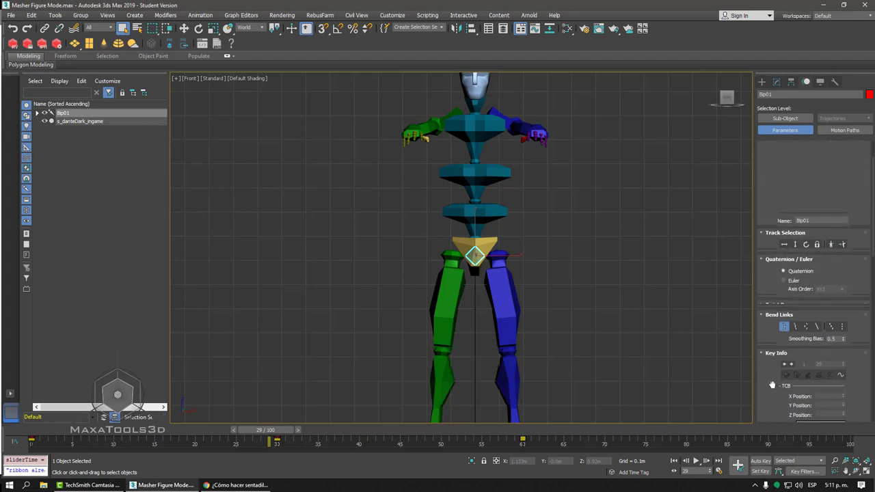
scroll(774, 232, "up", 2)
scroll(768, 209, "up", 1)
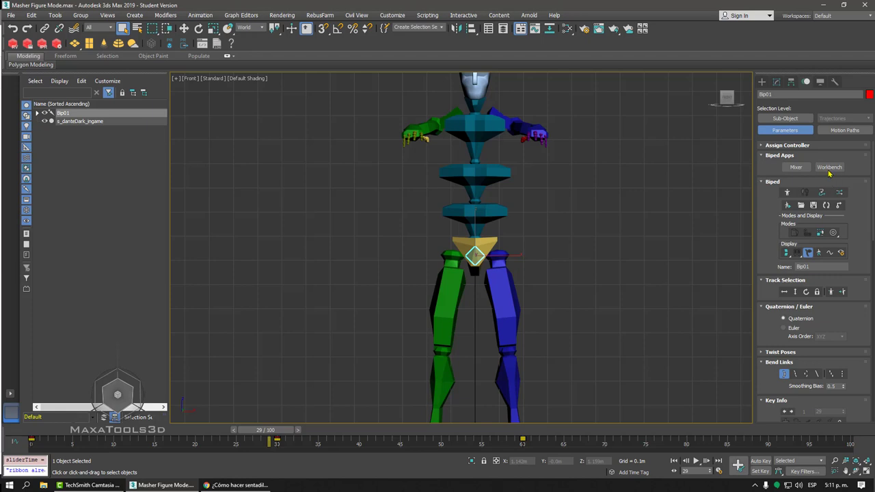
Step: Open the Curve Editor, zoom onto the COM Vertical curve's peak, then close it
left_click(537, 33)
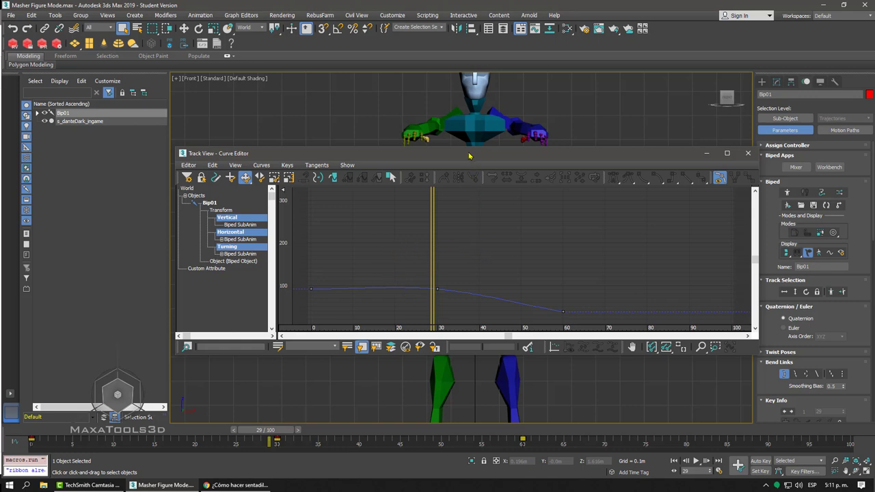
left_click_drag(469, 156, 452, 144)
middle_click_drag(469, 247, 540, 200)
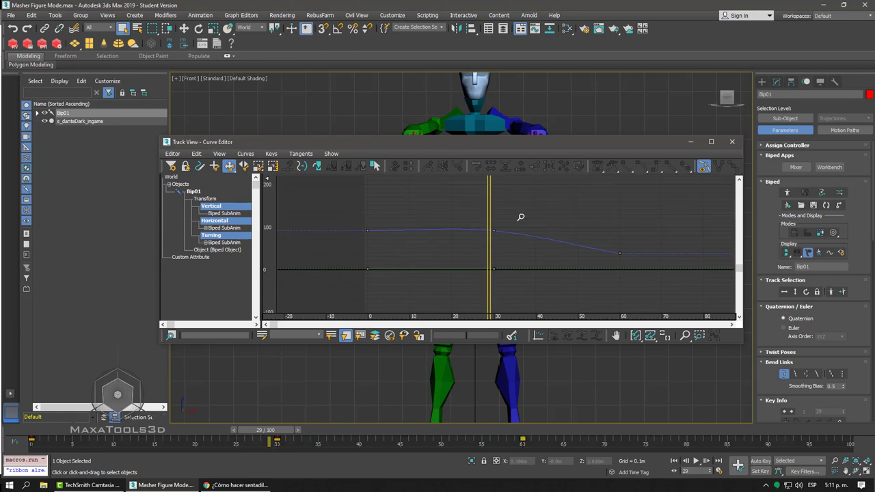
mouse_move(520, 217)
left_mouse_down()
mouse_move(496, 209)
mouse_move(523, 225)
mouse_move(532, 204)
left_mouse_up()
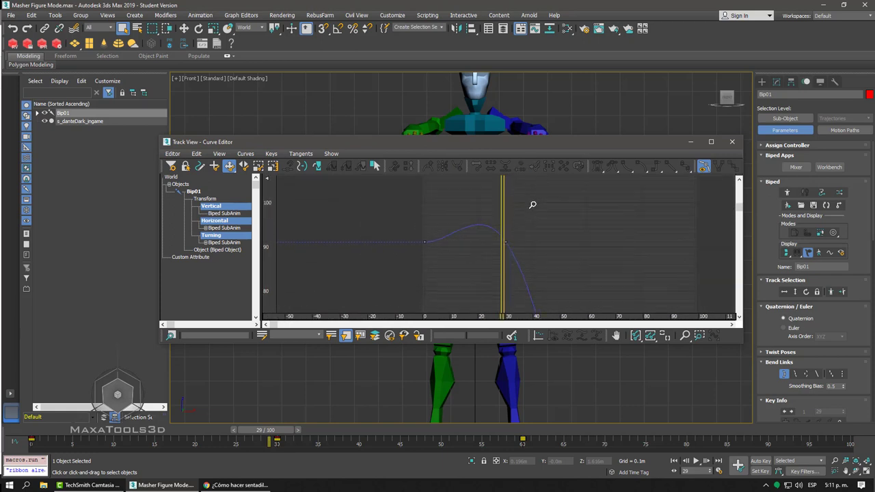
scroll(532, 204, "up", 1)
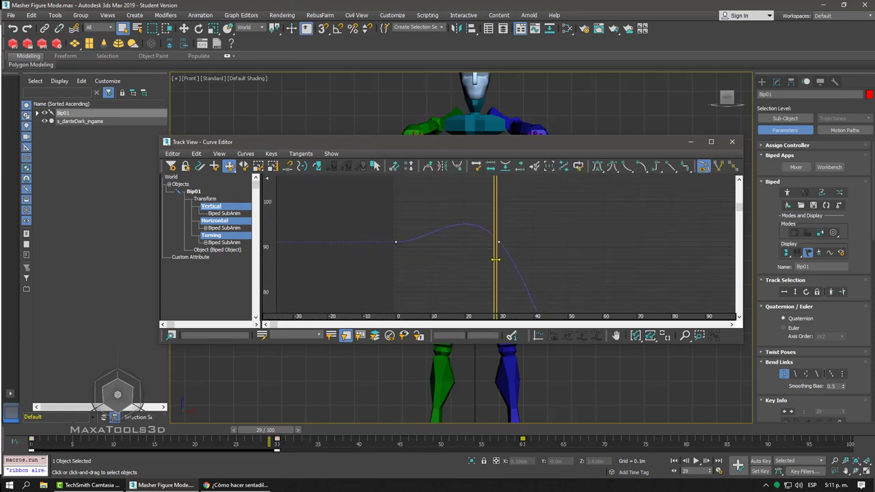
left_click(732, 141)
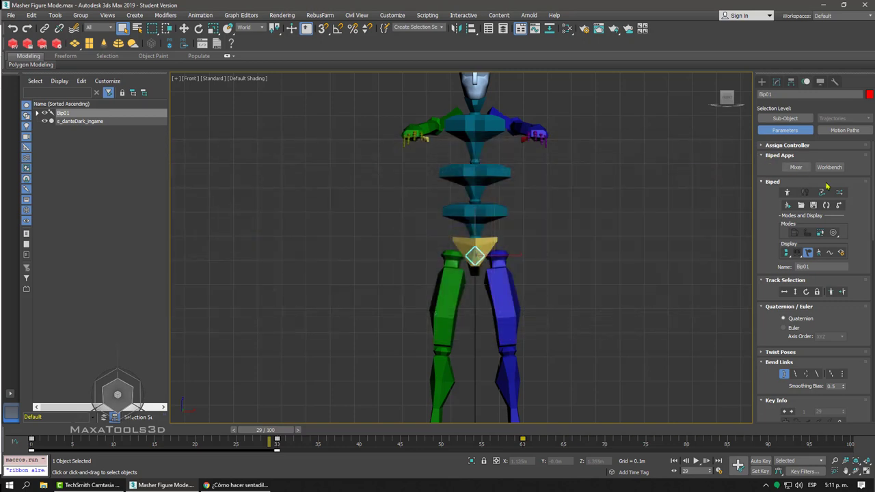
Step: Open the Animation Workbench with Pos Curve checked so position curves are plotted
left_click(827, 170)
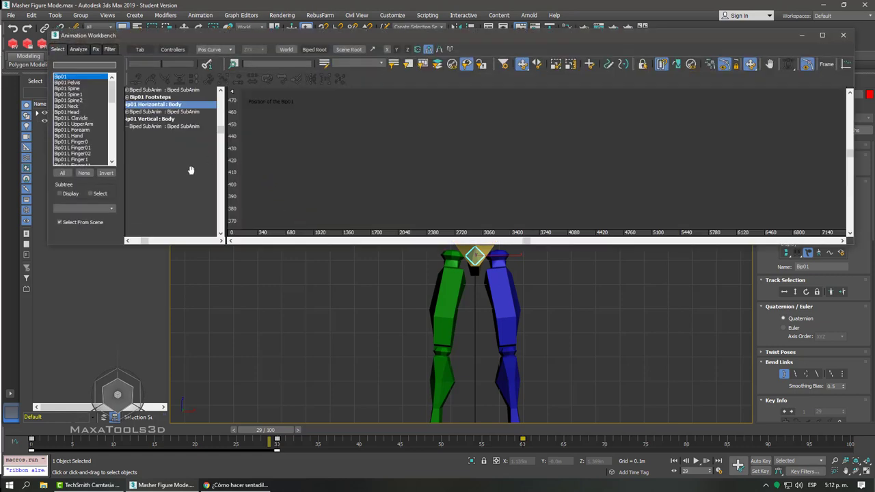
left_click(228, 50)
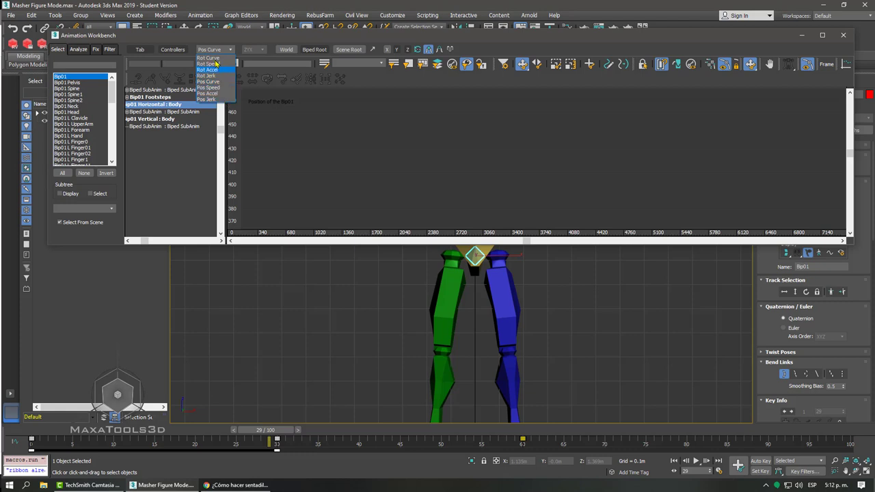
left_click(238, 45)
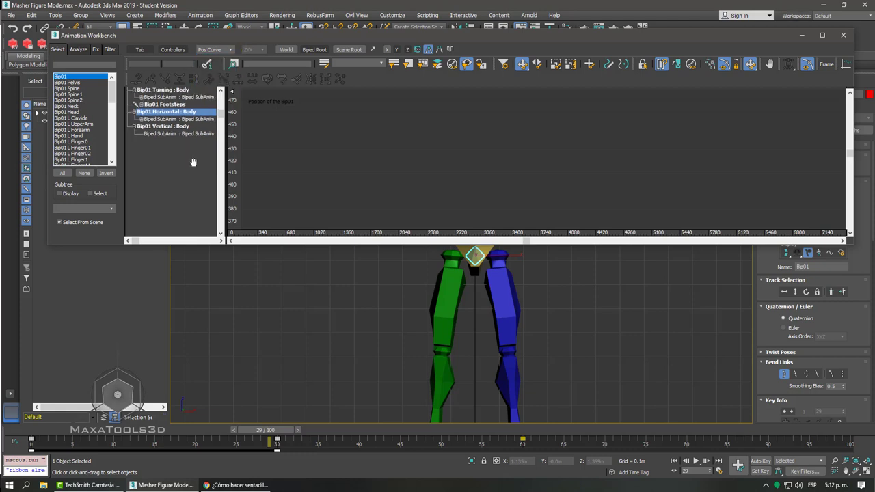
scroll(179, 157, "up", 1)
scroll(769, 331, "down", 2)
scroll(766, 324, "down", 2)
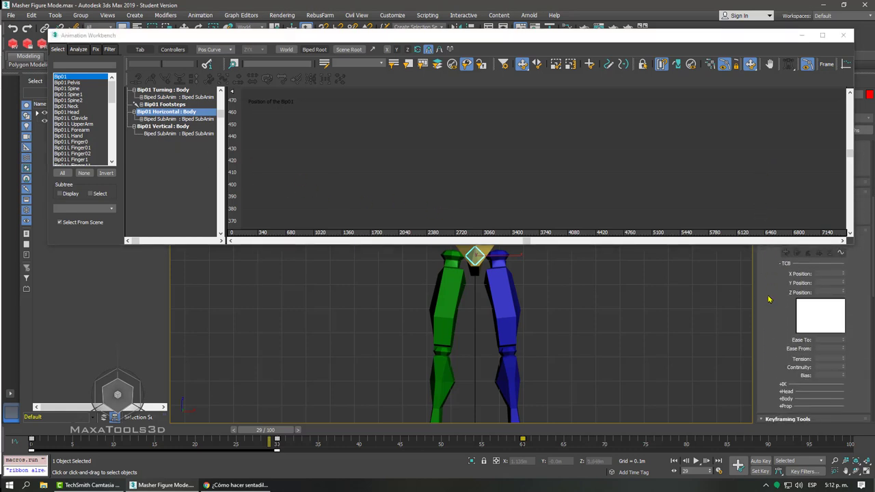
scroll(760, 315, "down", 2)
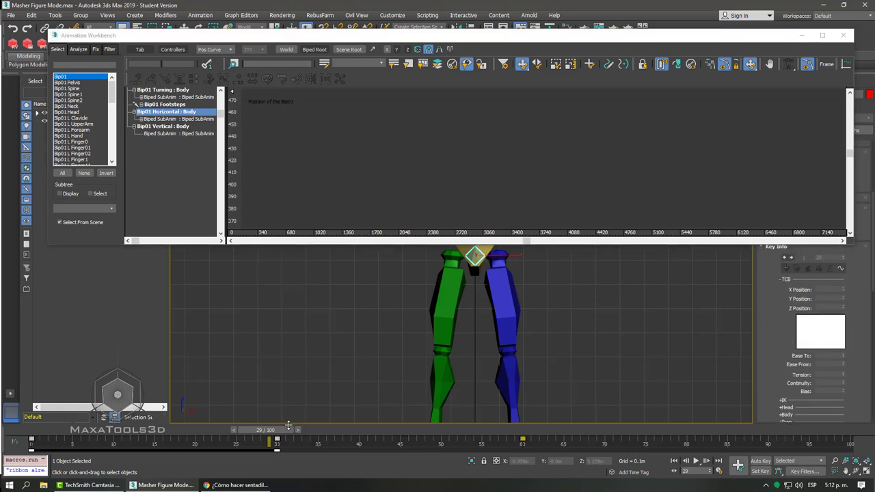
Step: Move the current time to frame 30 and show the key's TCB values in Key Info
left_click_drag(298, 431, 308, 434)
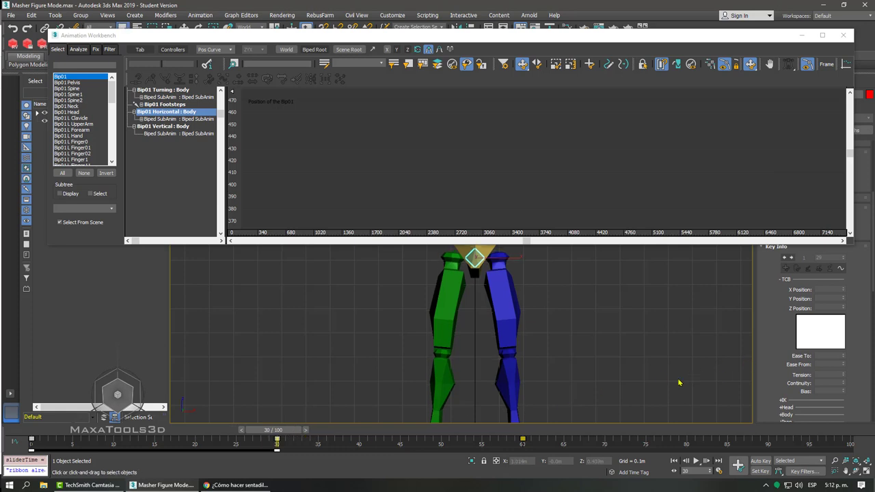
right_click(567, 333)
left_click(602, 336)
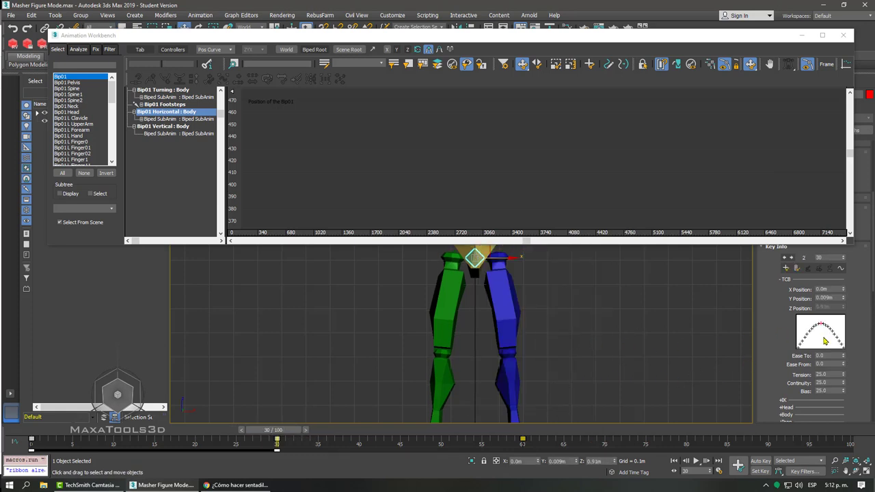
double_click(829, 382)
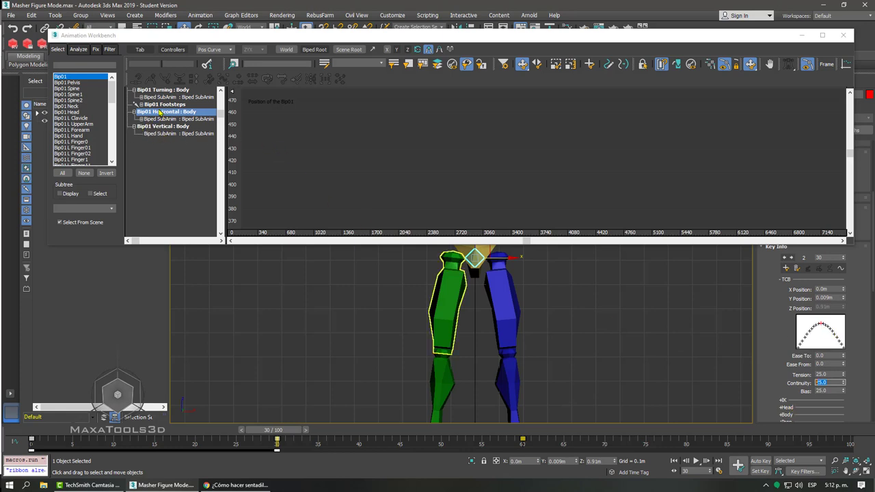
Step: Display the Bip01 Vertical : Body track and frame its curve around frame 30
left_click(164, 128)
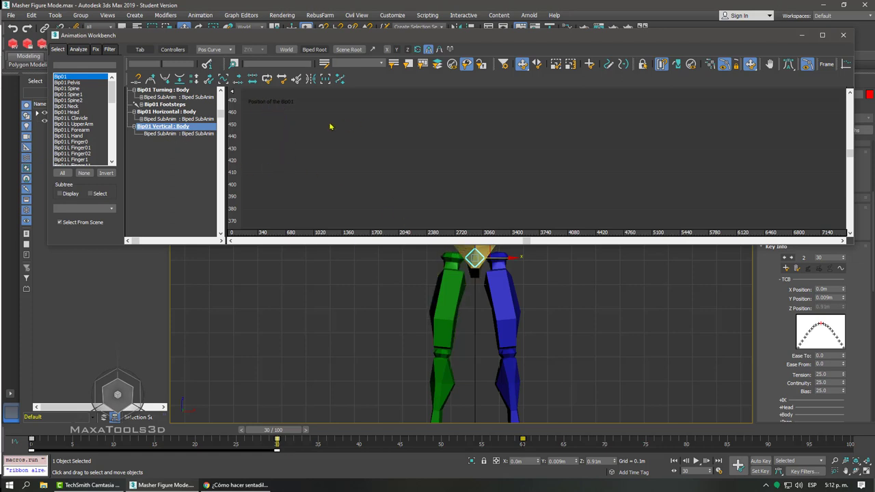
mouse_move(308, 141)
middle_mouse_down()
mouse_move(365, 144)
mouse_move(390, 134)
middle_mouse_up()
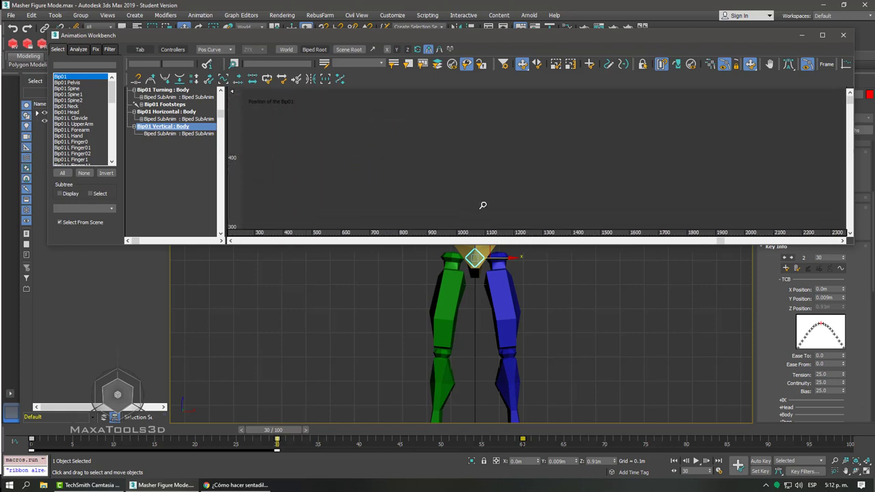
middle_click_drag(483, 203, 404, 154, "ctrl+alt")
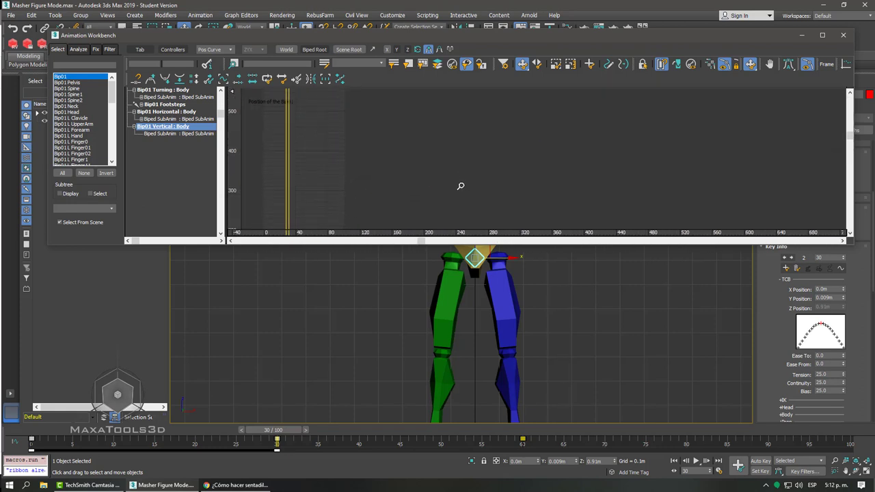
mouse_move(404, 211)
middle_mouse_down()
mouse_move(468, 146)
mouse_move(458, 152)
mouse_move(404, 121)
mouse_move(425, 150)
middle_mouse_up()
left_click_drag(501, 38, 497, 61)
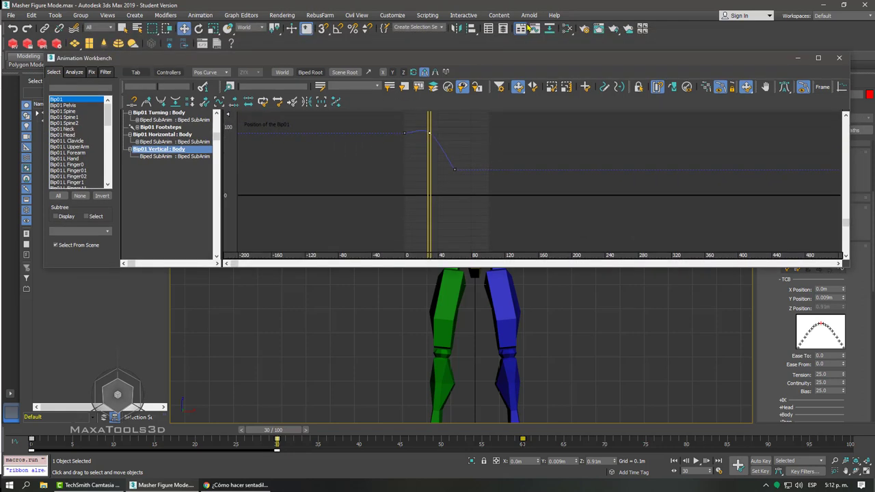
Step: Open the Curve Editor, isolate the Vertical track, and zoom to its curve dropping from frame 30 to 60
key("ctrl+shift+c")
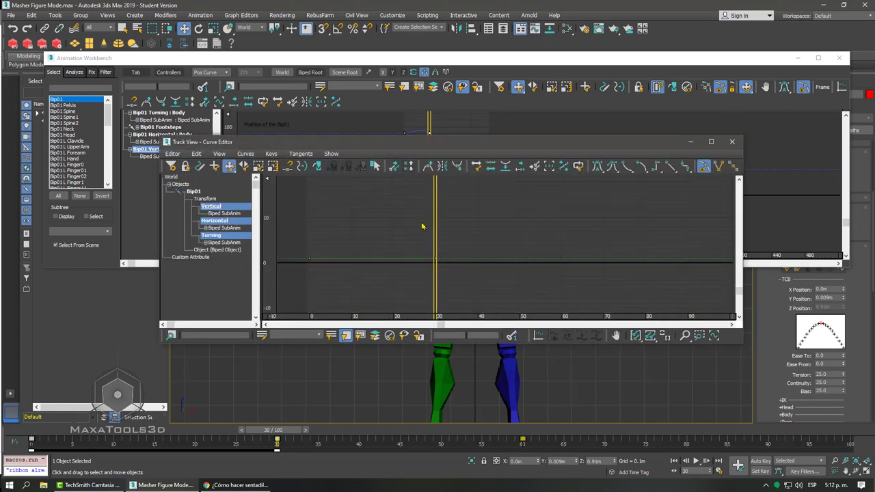
mouse_move(421, 226)
middle_mouse_down("ctrl+alt")
mouse_move(361, 287)
mouse_move(303, 254)
middle_mouse_up("ctrl+alt")
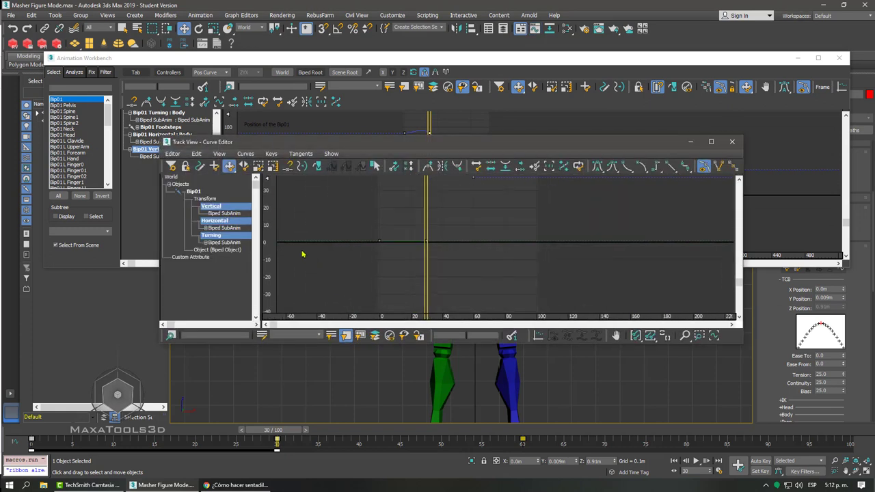
left_click(220, 222)
left_click(218, 208)
mouse_move(551, 219)
middle_mouse_down("ctrl+alt")
mouse_move(547, 285)
mouse_move(456, 217)
mouse_move(551, 244)
mouse_move(510, 226)
mouse_move(435, 160)
middle_mouse_up("ctrl+alt")
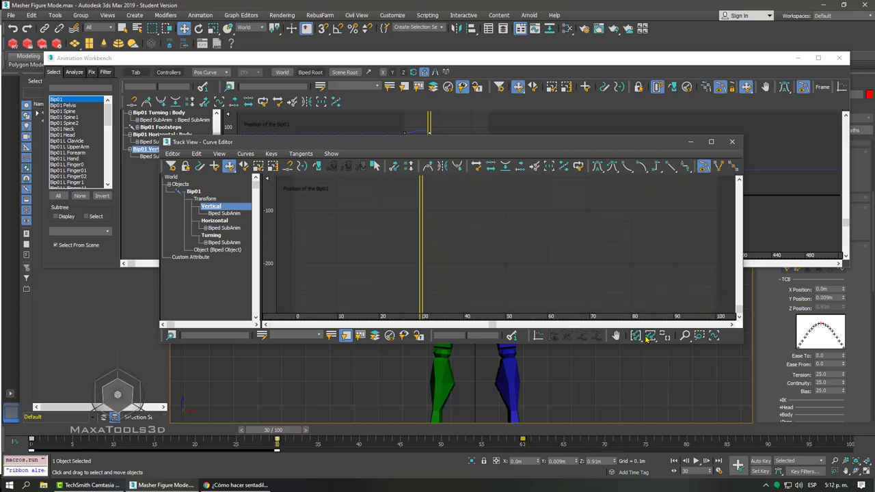
left_click(636, 336)
mouse_move(517, 290)
middle_mouse_down("ctrl+alt")
mouse_move(514, 241)
mouse_move(480, 254)
mouse_move(490, 258)
middle_mouse_up("ctrl+alt")
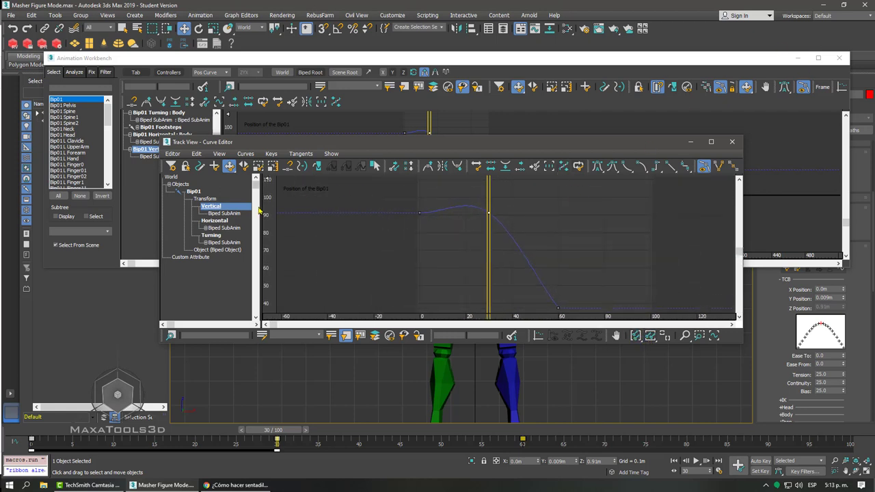
Step: Close the Curve Editor and zoom the Workbench graph in on the vertical curve's peak
left_click(731, 142)
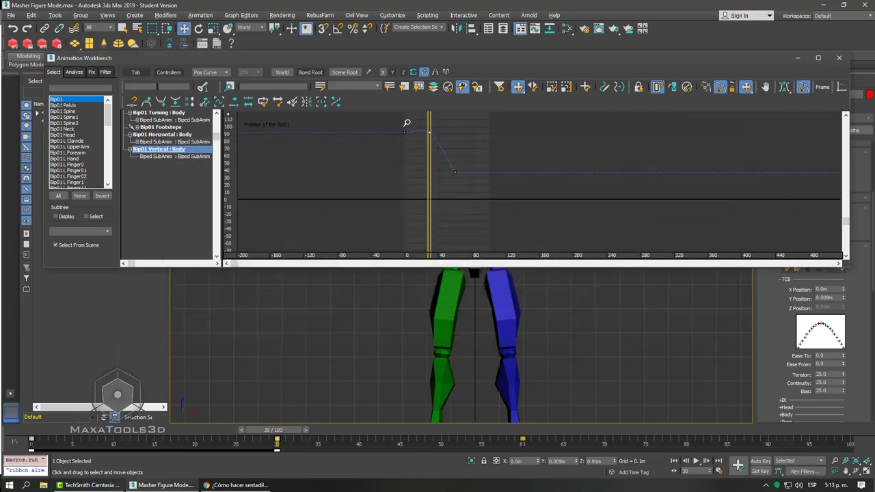
scroll(406, 147, "up", 2)
scroll(420, 154, "up", 2)
scroll(430, 162, "up", 1)
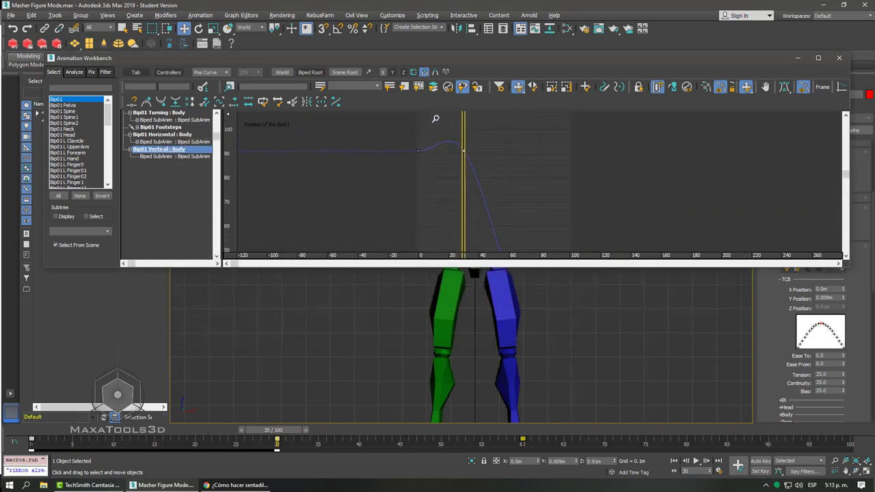
scroll(448, 170, "up", 1)
left_click_drag(394, 140, 553, 179)
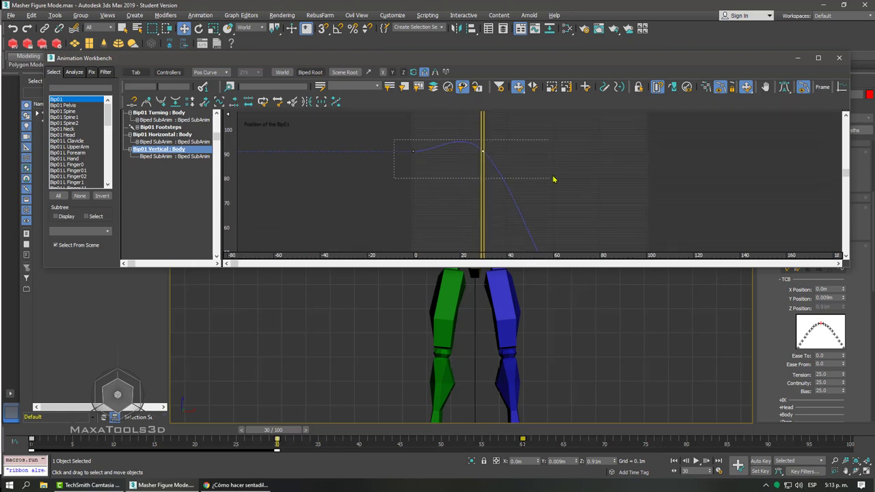
left_click(448, 137)
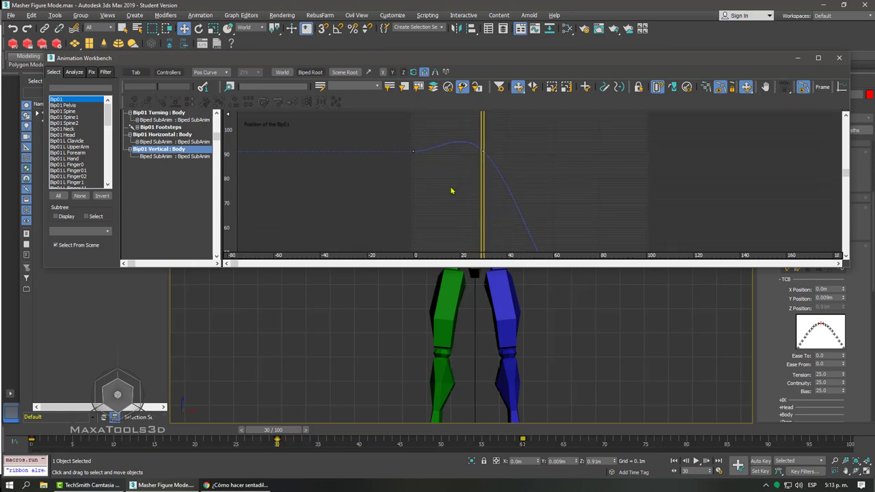
Step: Open the Bip01 Vertical key properties and select the frame-30 key showing Tension, Continuity, Bias 25
right_click(143, 147)
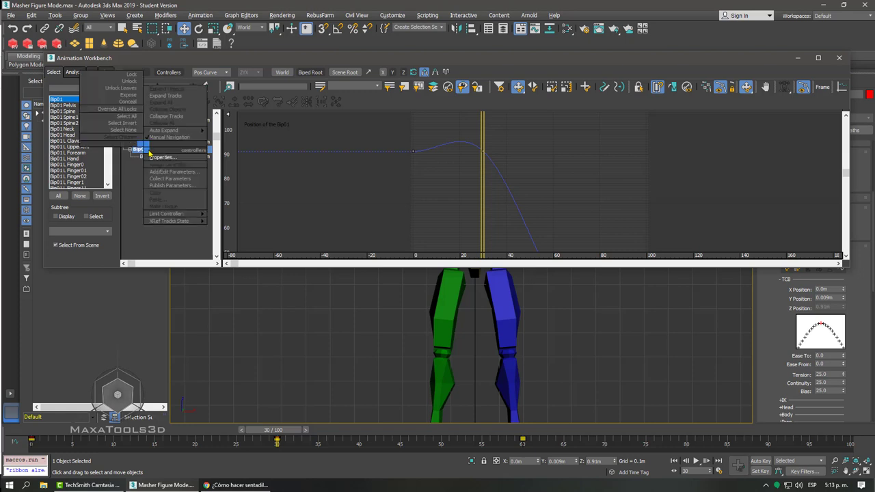
left_click(170, 159)
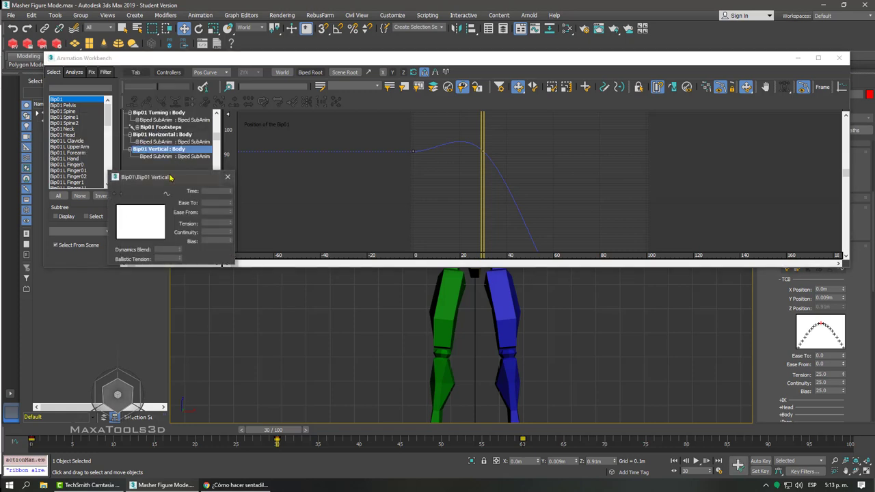
left_click_drag(225, 183, 282, 149)
left_click(483, 150)
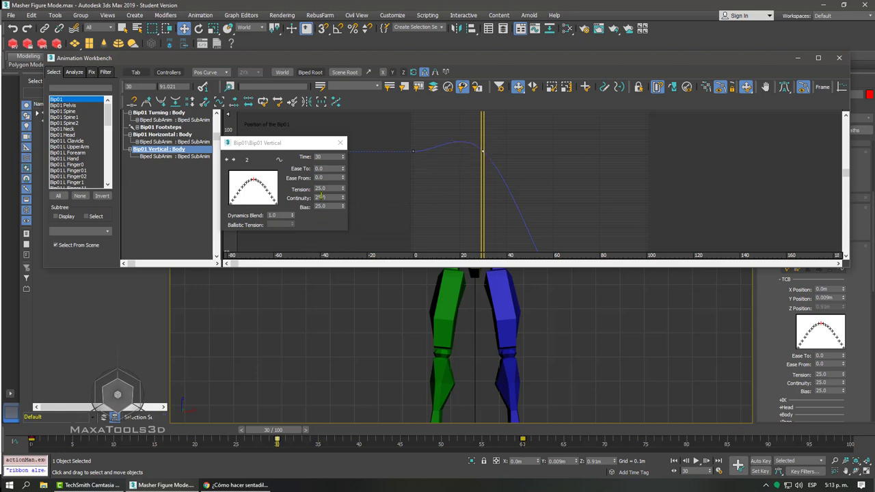
Step: Set Continuity to 0.0 on the vertical body keys at frames 30 and 0
right_click(343, 199)
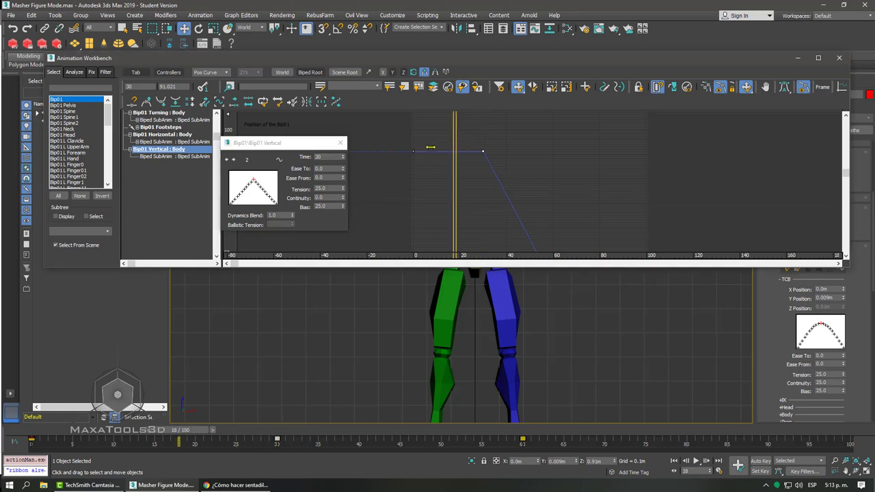
left_click_drag(481, 140, 413, 147)
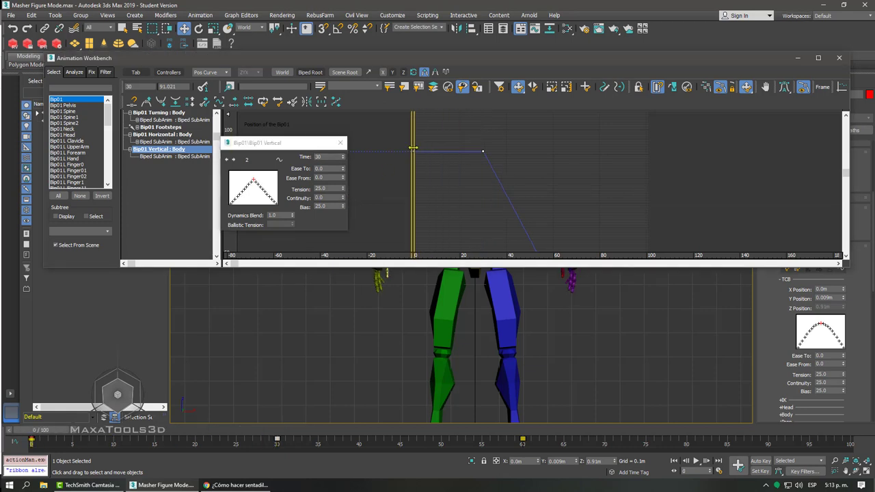
left_click(327, 198)
left_click(412, 152)
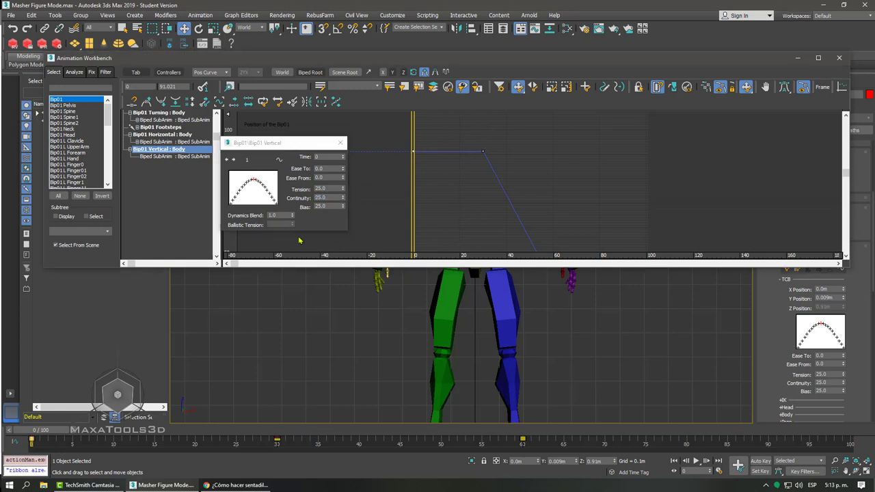
right_click(342, 201)
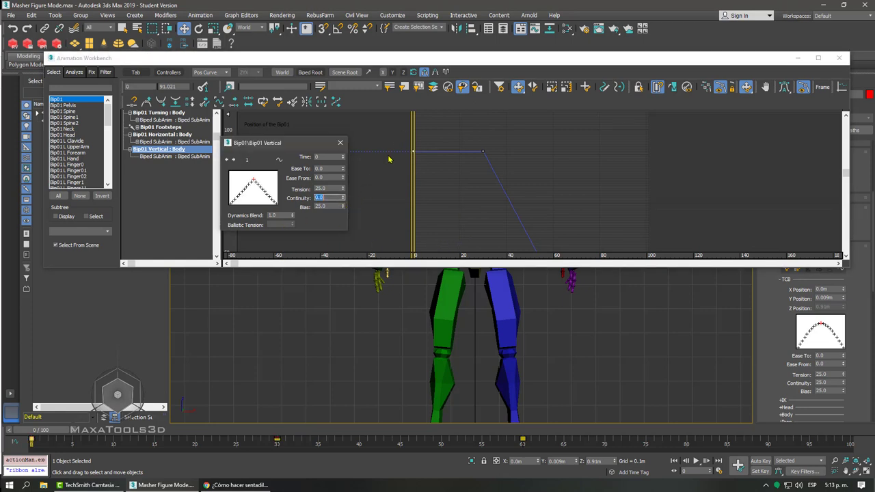
Step: Close the key info dialog and the Animation Workbench
left_click(574, 203)
left_click(340, 143)
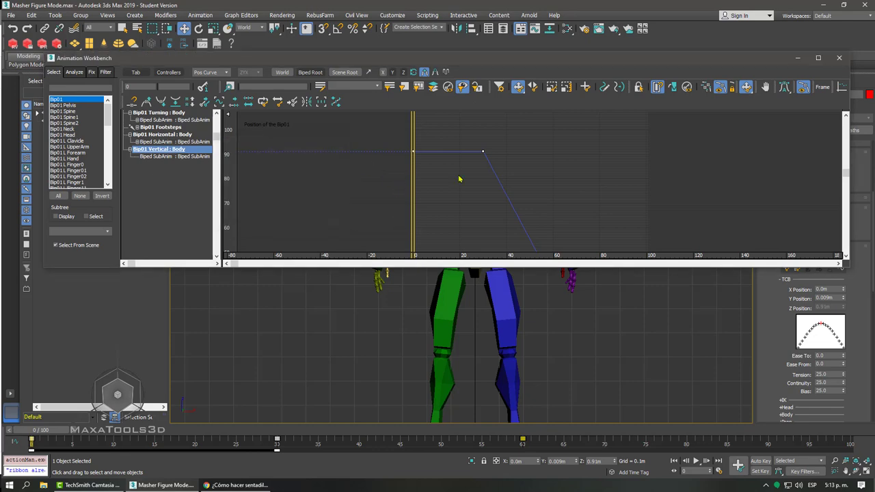
left_click(839, 57)
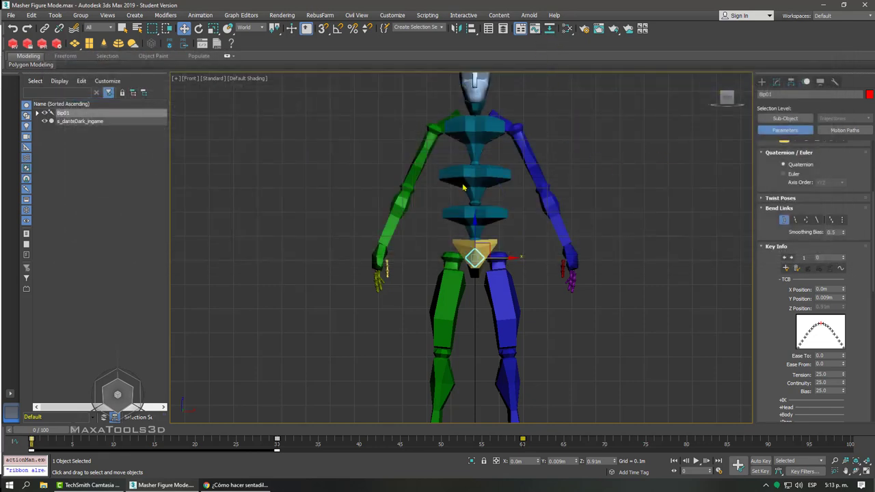
Step: Open the biped's Curve Editor and select the body's vertical keys
right_click(472, 149)
left_click(382, 233)
middle_click_drag(419, 274, 353, 201)
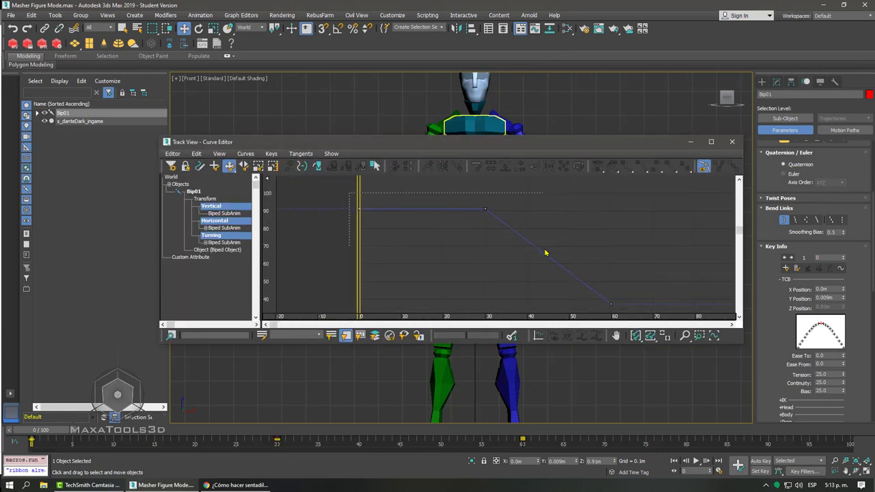
left_click_drag(545, 253, 547, 252)
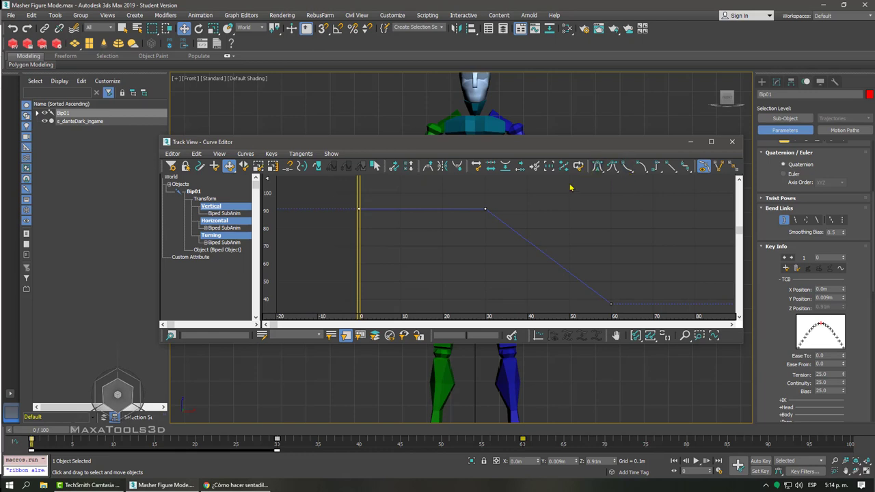
left_click_drag(437, 196, 539, 212)
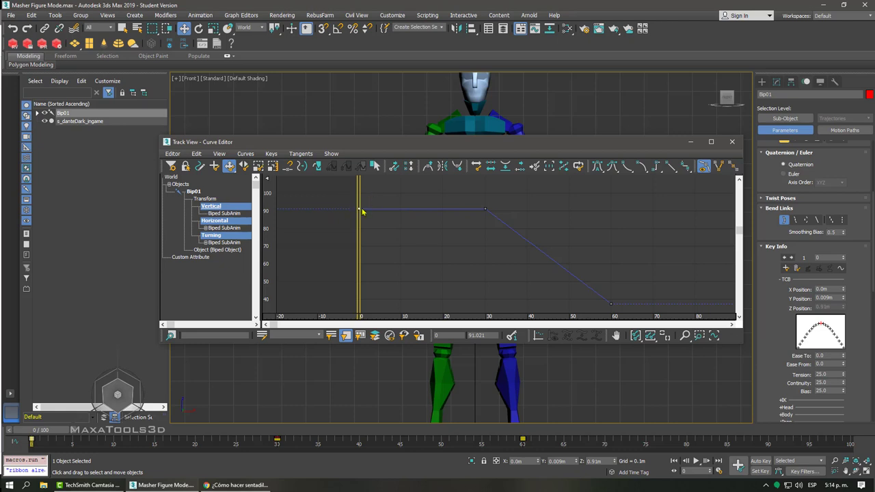
Step: Give the frame-0 key Continuity 15.7, keep the frame-30 key at 0, and close the editor
right_click(358, 210)
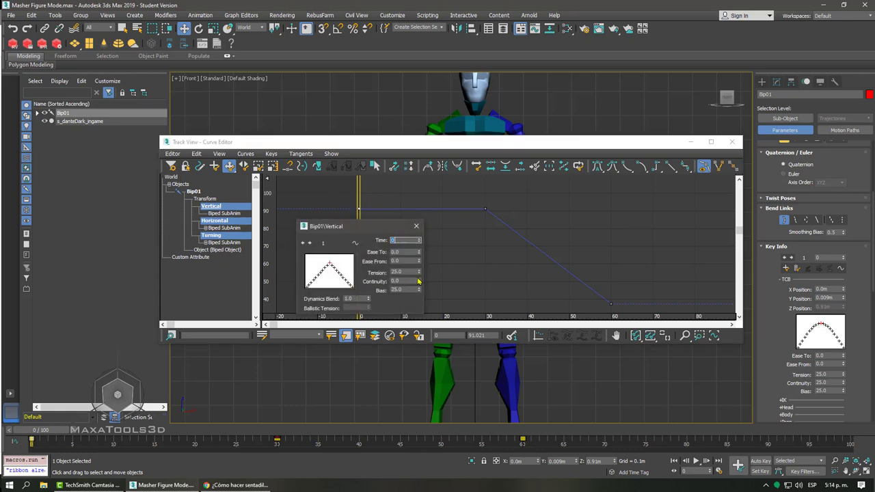
left_click_drag(418, 281, 442, 205)
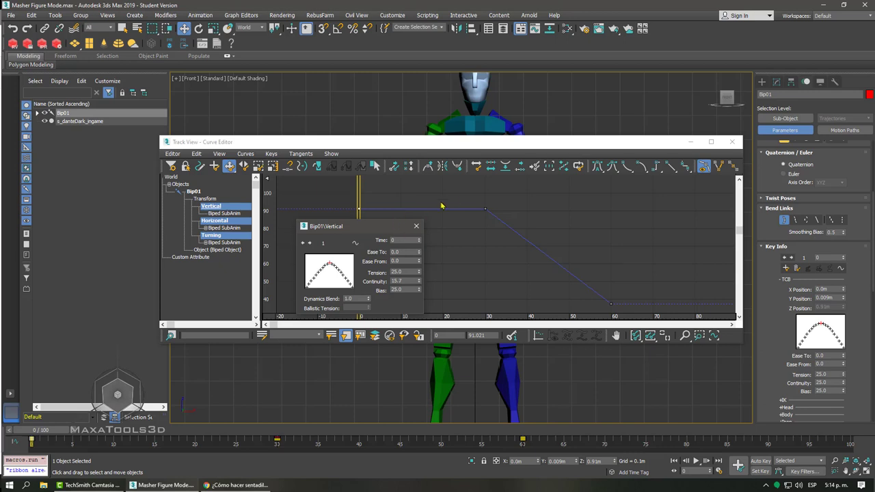
left_click(486, 208)
left_click(414, 281)
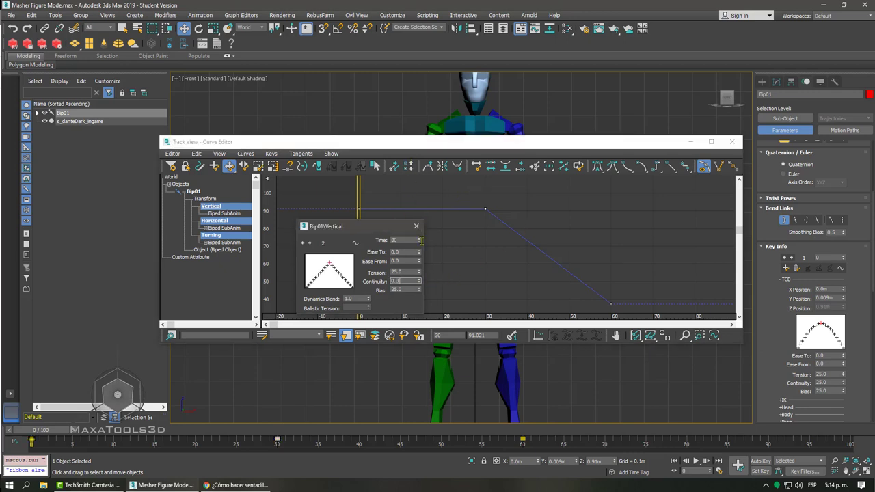
left_click_drag(419, 276, 419, 281)
right_click(418, 283)
left_click(417, 227)
left_click(732, 142)
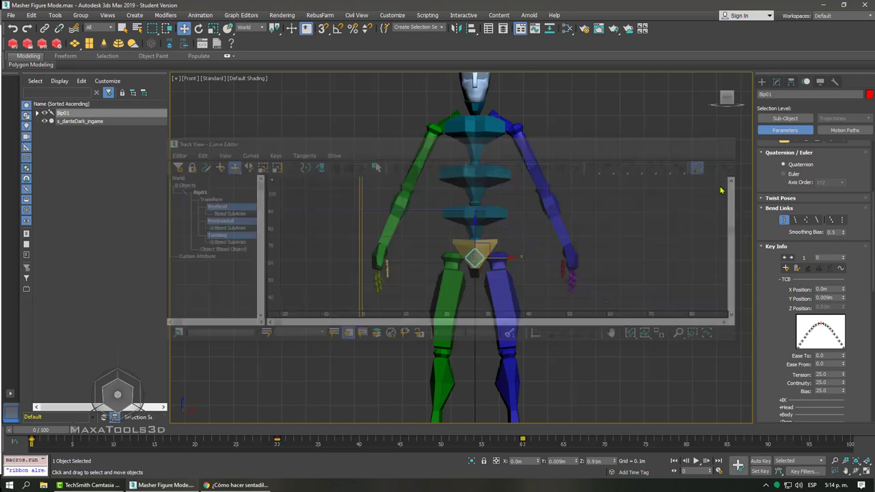
Step: Switch to the Perspective view and play back the squat to preview it
mouse_move(41, 434)
left_mouse_down()
mouse_move(288, 437)
mouse_move(138, 437)
left_mouse_up()
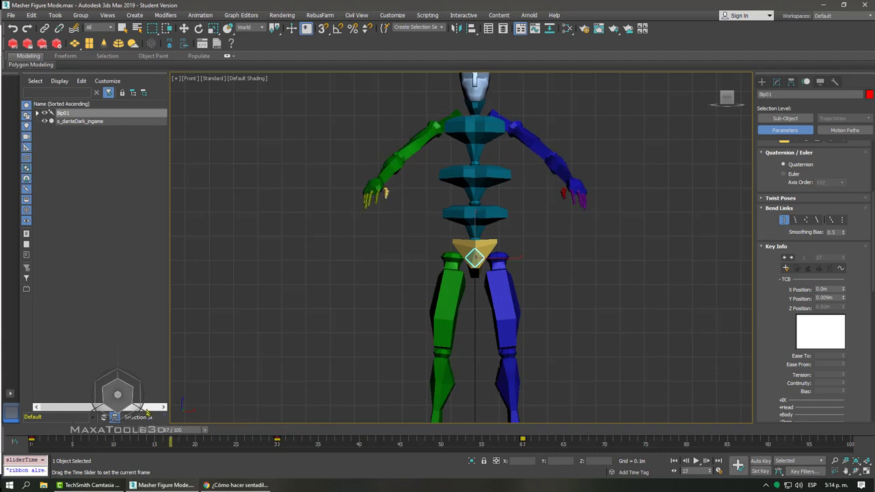
key("w")
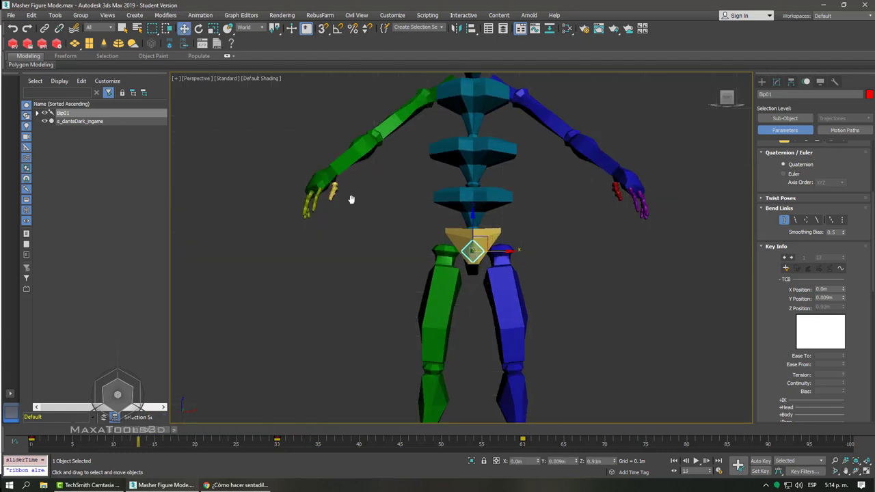
scroll(347, 204, "down", 5)
key("p")
middle_click_drag(410, 239, 595, 421, "alt")
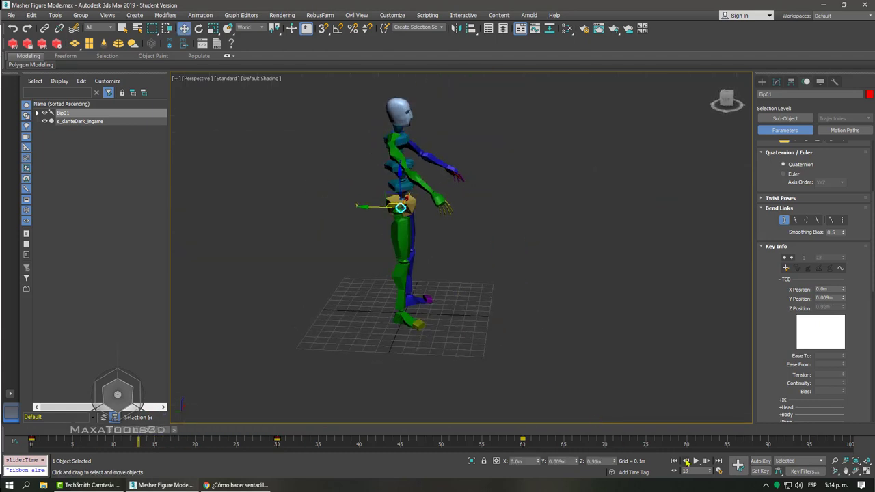
left_click(695, 461)
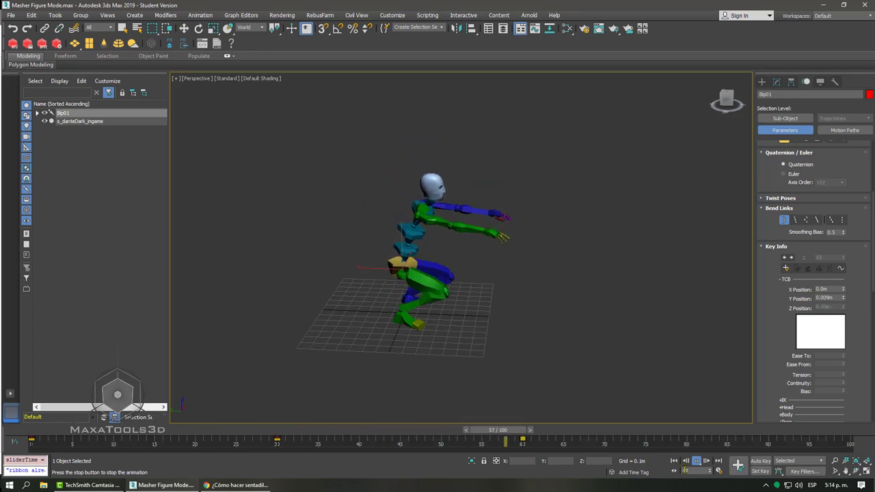
mouse_move(804, 429)
left_mouse_down()
mouse_move(81, 429)
mouse_move(759, 429)
mouse_move(11, 441)
mouse_move(607, 430)
mouse_move(39, 429)
left_mouse_up()
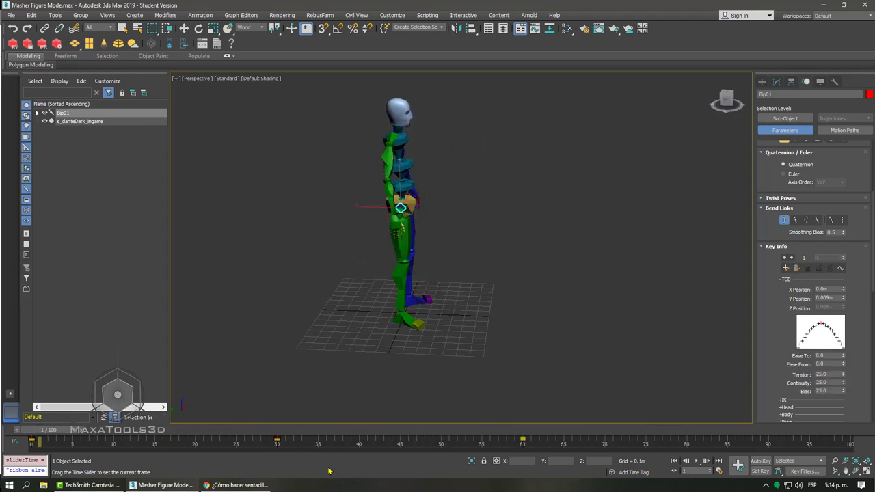
left_click_drag(451, 429, 753, 429)
Step: Drag the selected end keys later so the animation runs 0–122 frames
key("w")
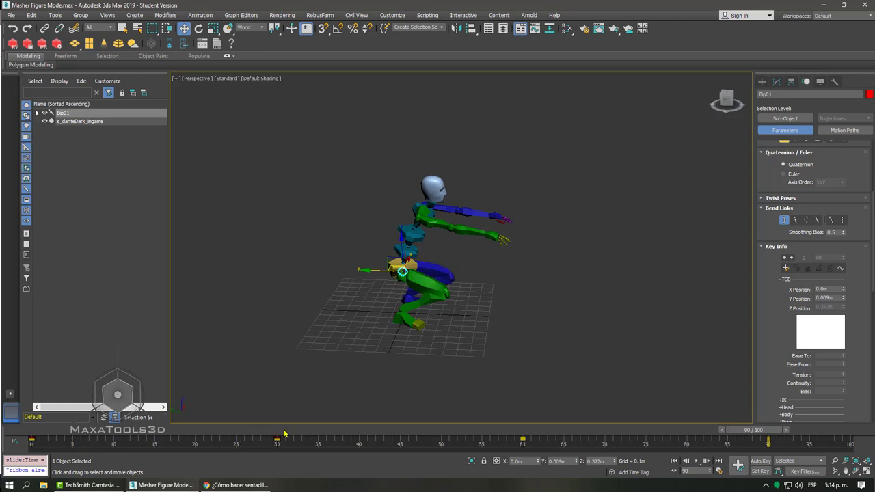
mouse_move(287, 444)
left_mouse_down()
mouse_move(244, 463)
mouse_move(769, 443)
mouse_move(538, 441)
left_mouse_up()
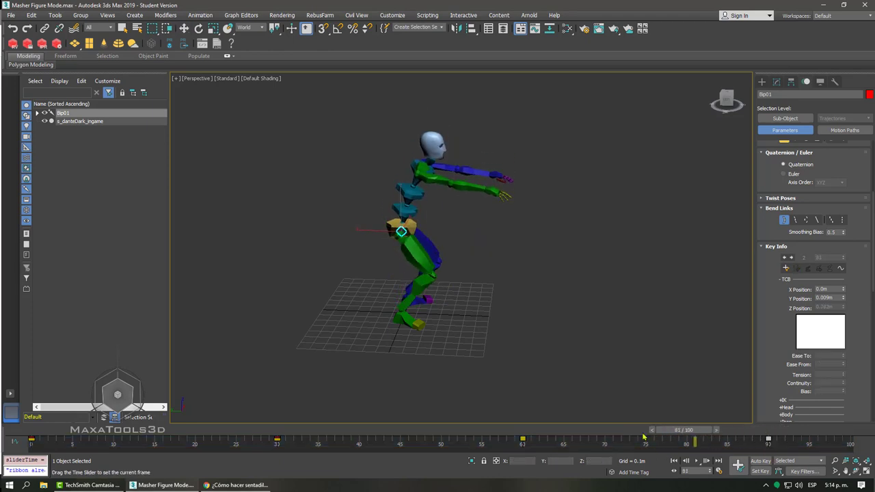
key("w")
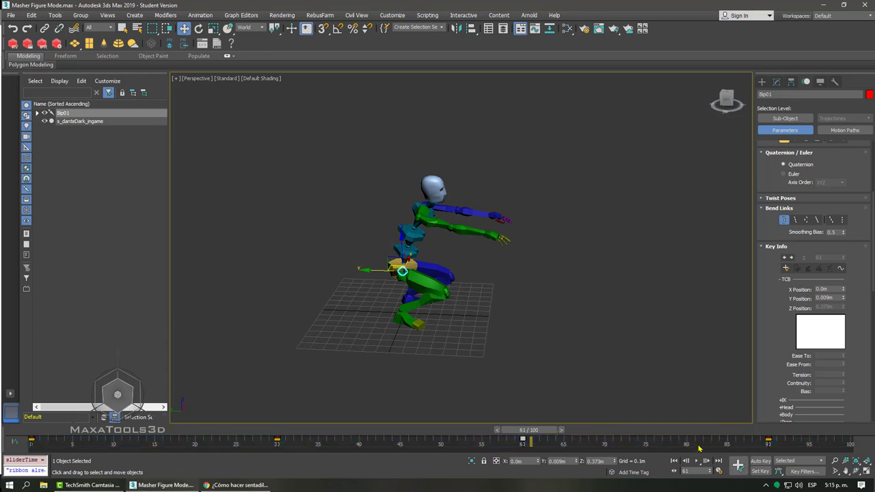
right_click_drag(700, 450, 644, 450, "ctrl+alt")
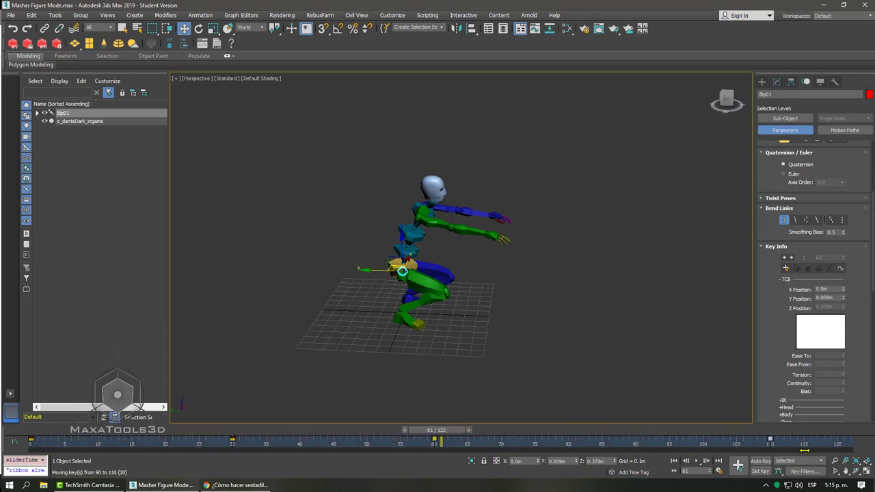
left_click_drag(448, 435, 636, 445)
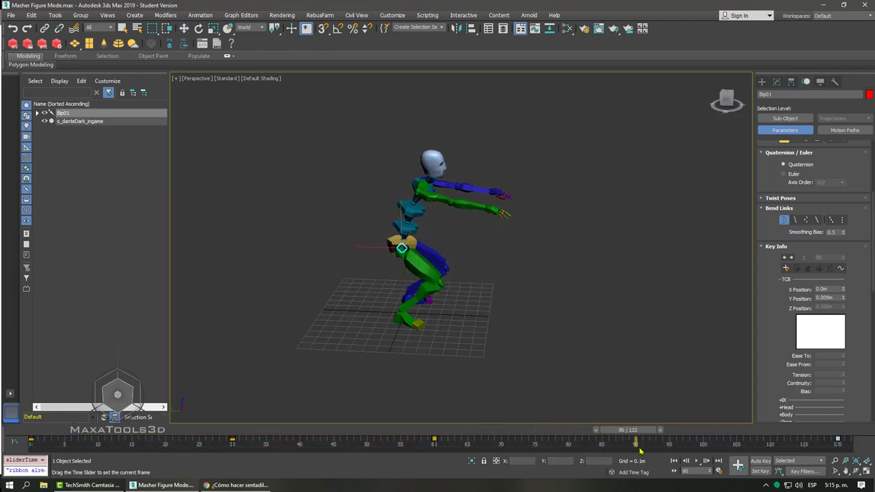
key("w")
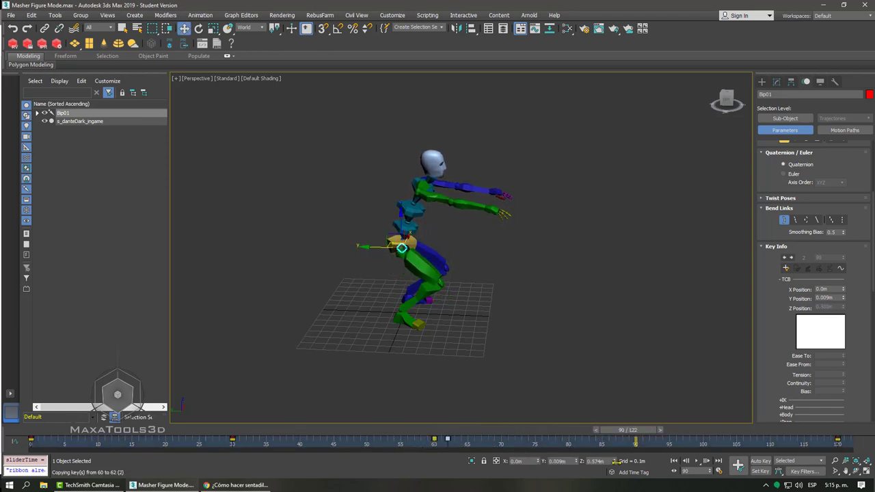
mouse_move(628, 430)
left_mouse_down()
mouse_move(417, 439)
mouse_move(635, 437)
mouse_move(441, 437)
mouse_move(450, 438)
left_mouse_up()
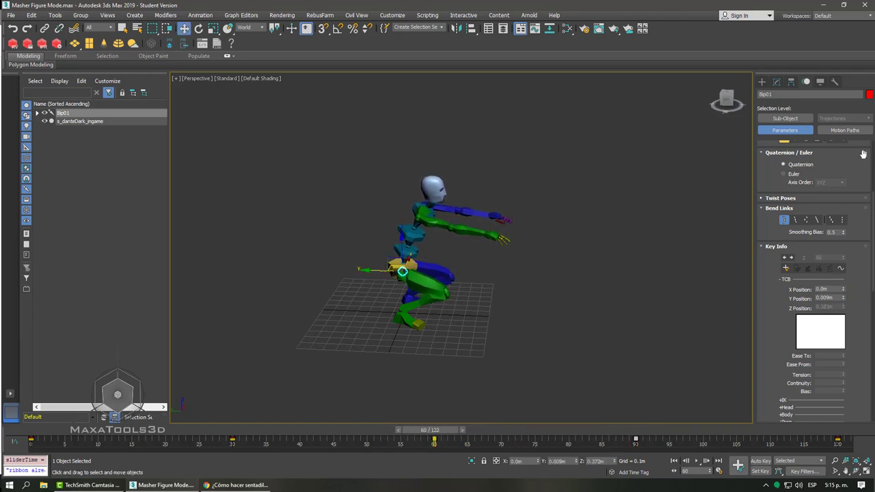
scroll(852, 169, "up", 2)
scroll(861, 169, "up", 2)
scroll(846, 184, "up", 2)
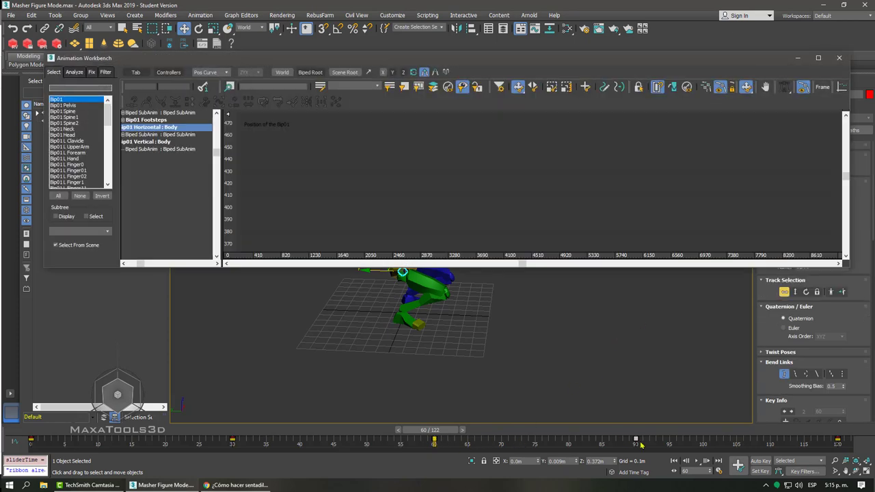
Step: Frame the Workbench graph and display the Bip01 Vertical : Body track
middle_click_drag(310, 184, 413, 131)
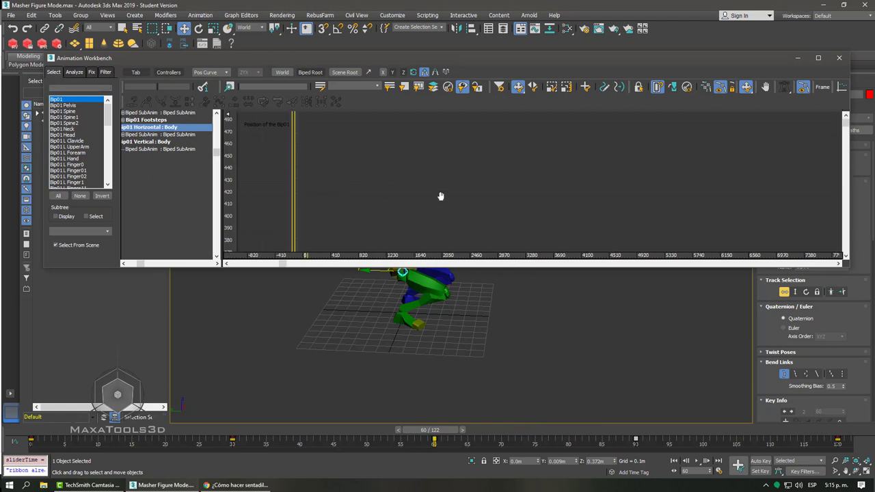
scroll(452, 165, "up", 2)
scroll(488, 196, "up", 2)
scroll(392, 201, "up", 1)
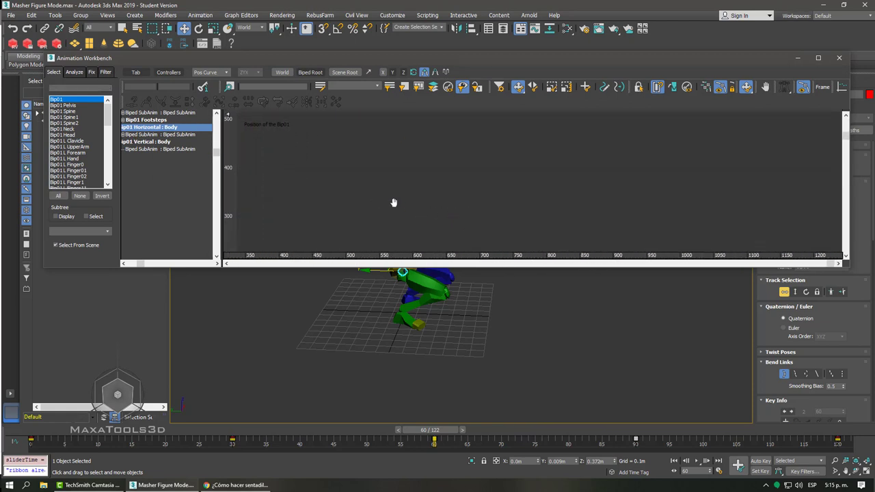
scroll(372, 196, "up", 2)
scroll(453, 185, "up", 1)
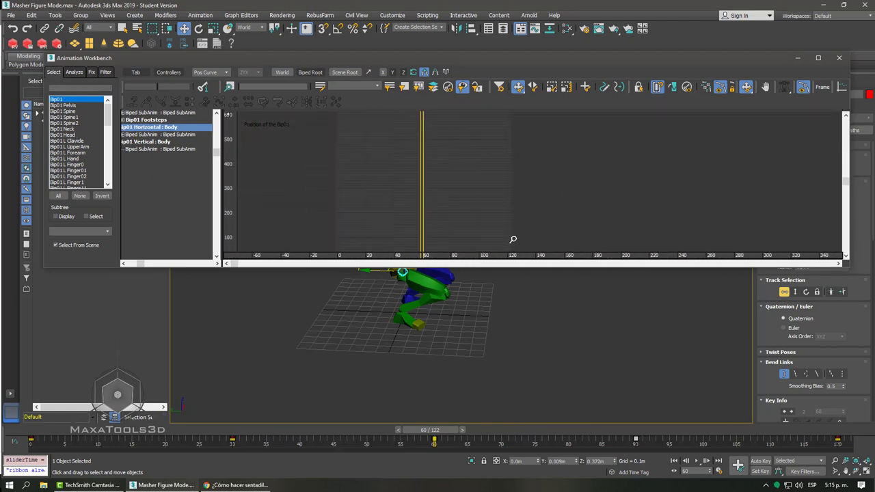
scroll(484, 218, "up", 2)
scroll(492, 198, "up", 2)
scroll(490, 248, "down", 1)
mouse_move(490, 249)
middle_mouse_down()
mouse_move(578, 160)
mouse_move(575, 200)
mouse_move(553, 160)
middle_mouse_up()
scroll(562, 180, "down", 2)
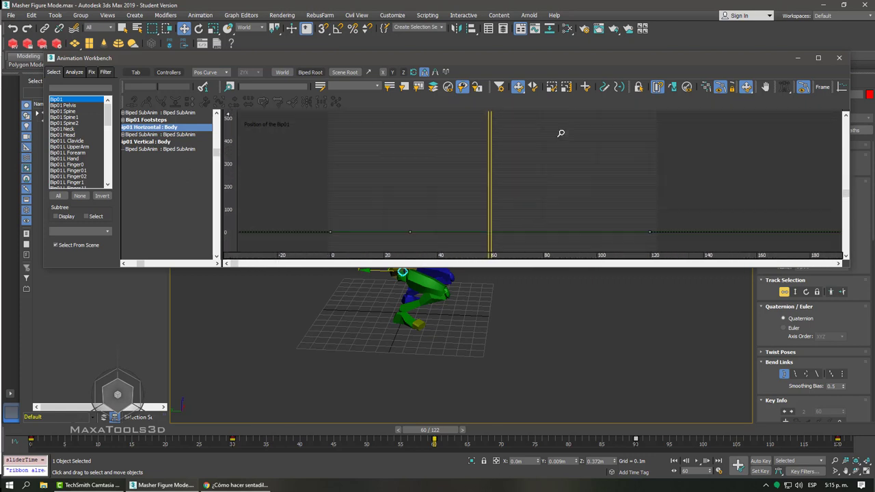
scroll(558, 133, "down", 1)
scroll(564, 151, "up", 2)
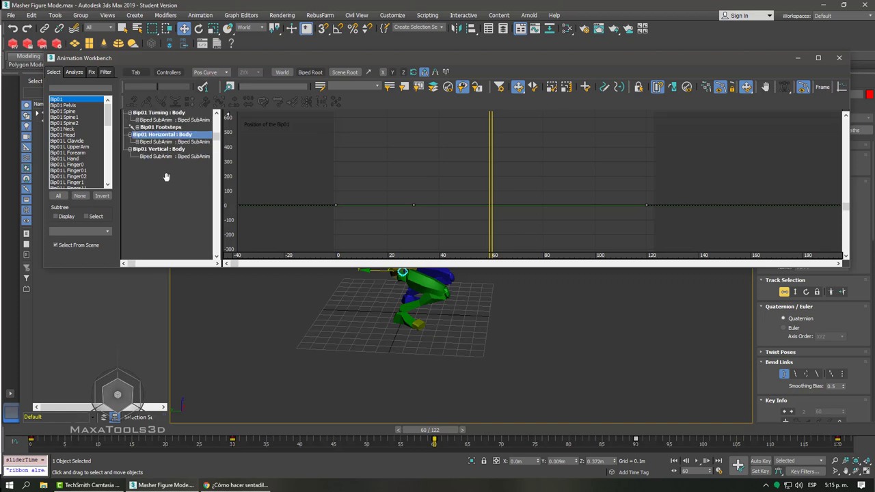
middle_click_drag(166, 177, 156, 191)
left_click(158, 157)
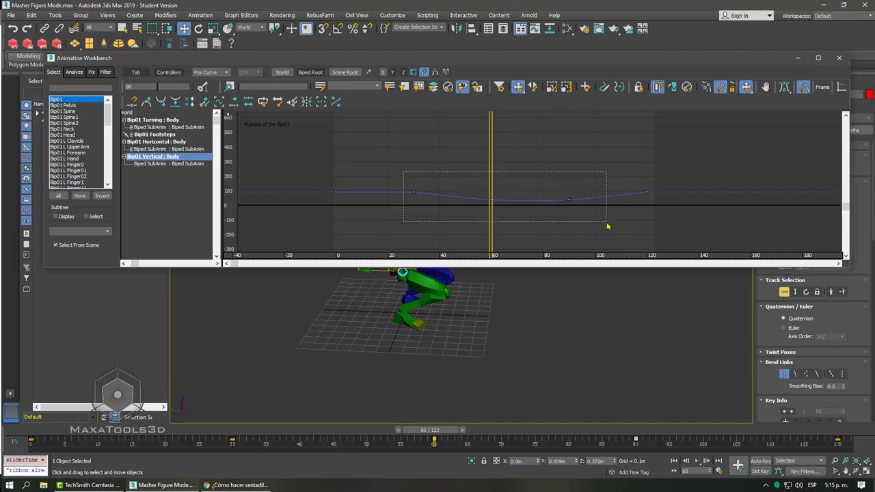
Step: Select the vertical key at frame 90 and open its curve options
left_click_drag(578, 228, 525, 215)
scroll(477, 206, "up", 3)
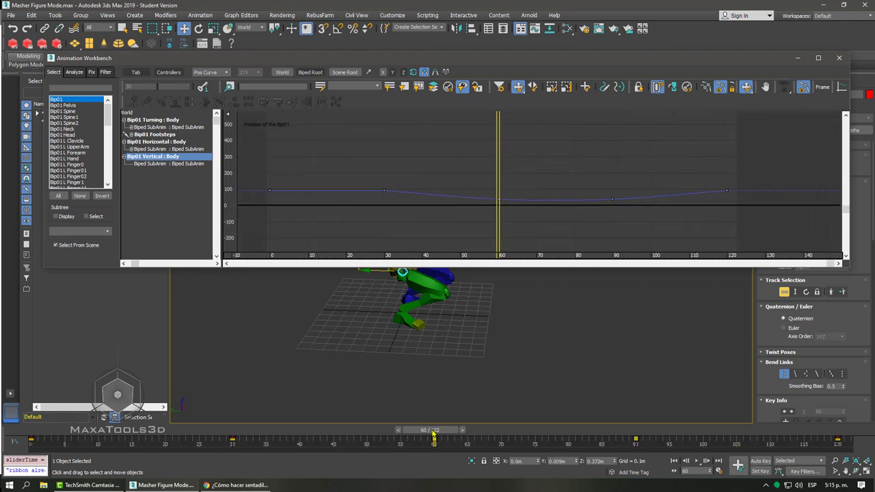
mouse_move(433, 434)
left_mouse_down()
mouse_move(488, 430)
mouse_move(474, 430)
left_mouse_up()
left_click_drag(486, 180, 627, 225)
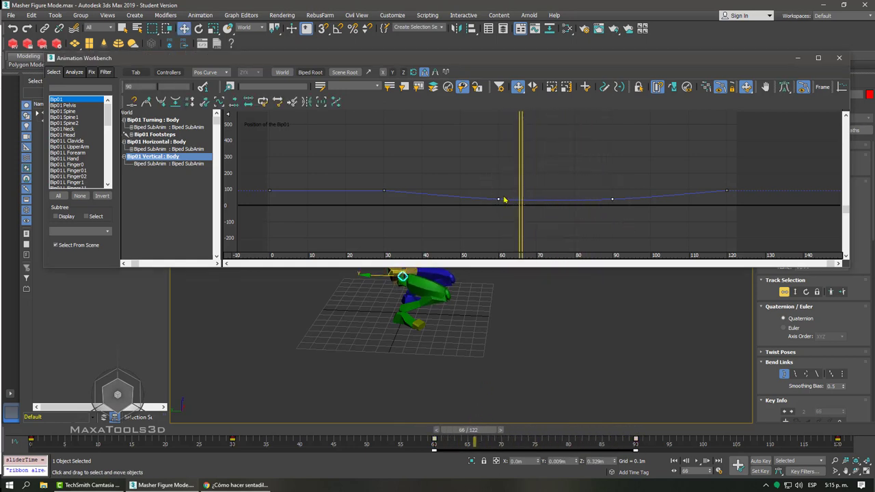
scroll(579, 202, "up", 2)
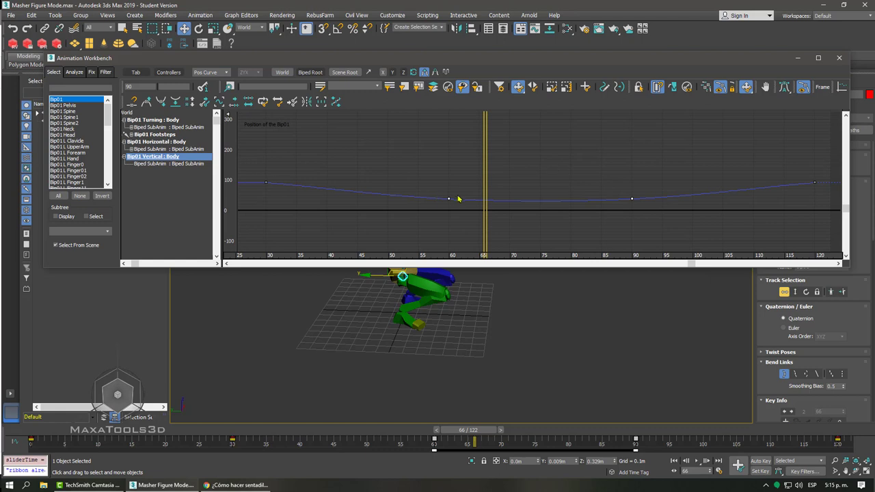
left_click(624, 234)
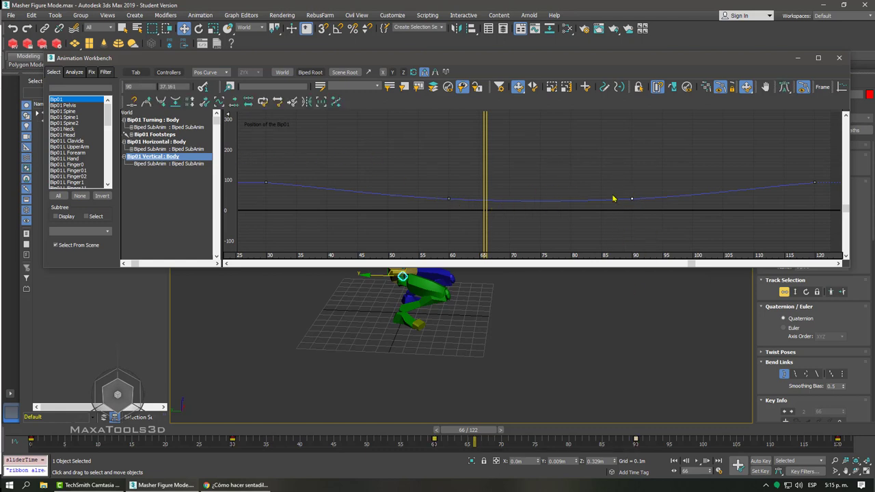
right_click(629, 188)
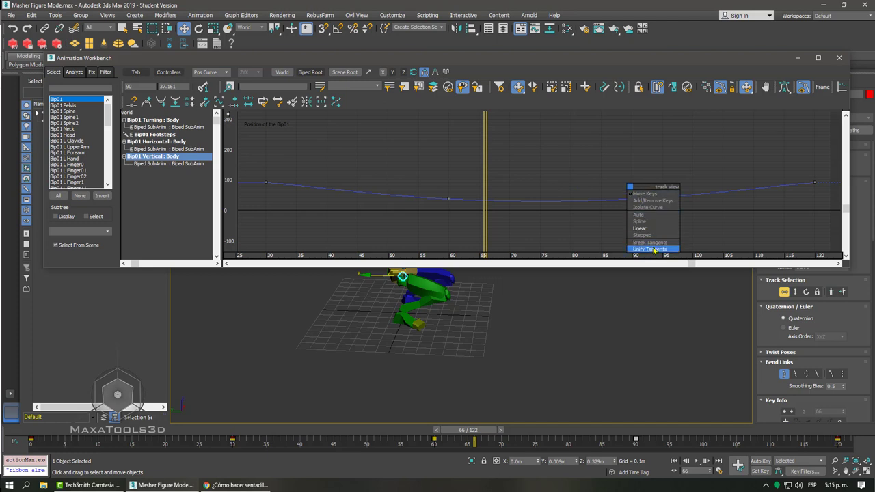
Step: Zero the Continuity of the vertical body keys at frames 90 and 60
left_click(178, 156)
right_click(179, 157)
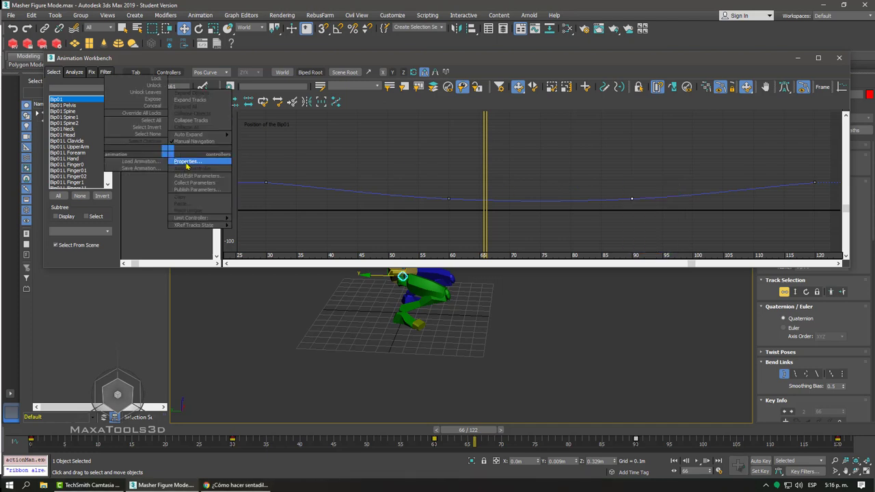
left_click(199, 165)
left_click_drag(200, 180, 490, 98)
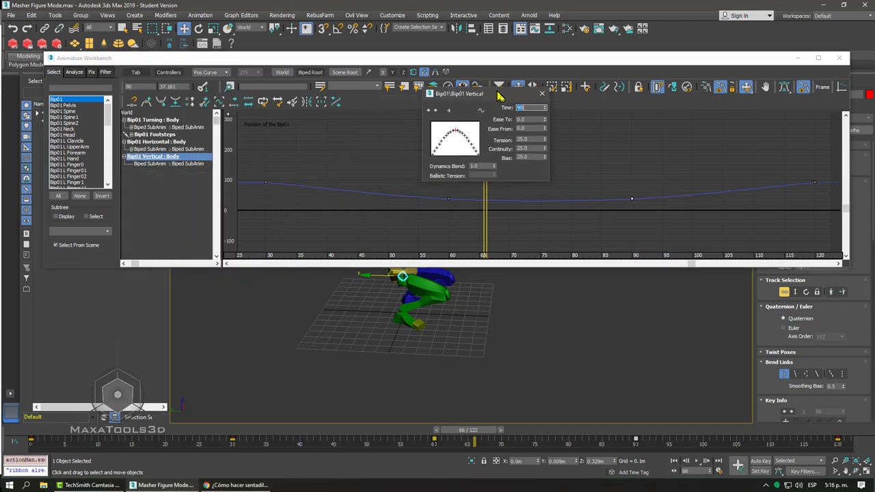
right_click(546, 149)
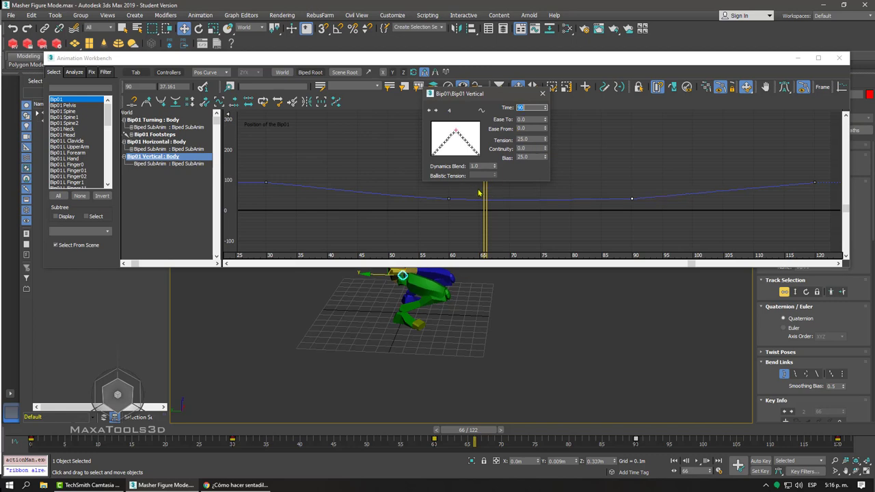
left_click(428, 113)
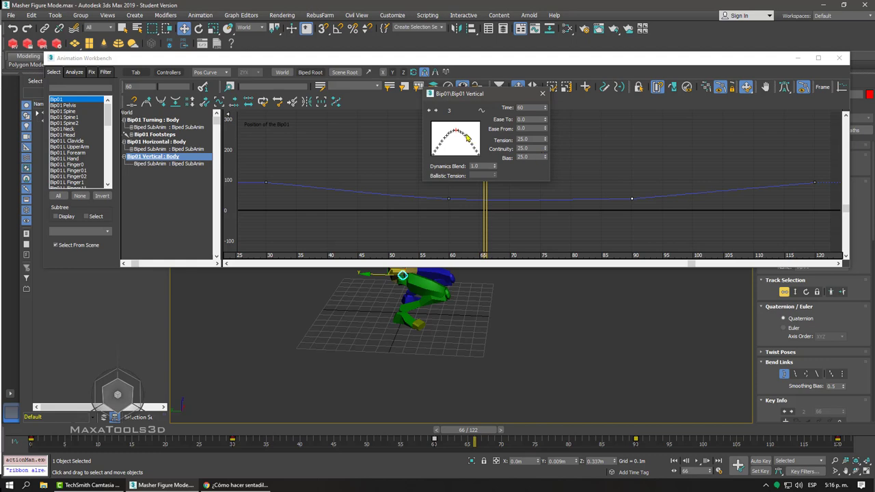
left_click(436, 112)
left_click(429, 112)
right_click(545, 148)
Step: Close the key info panel and the Animation Workbench
left_click(543, 94)
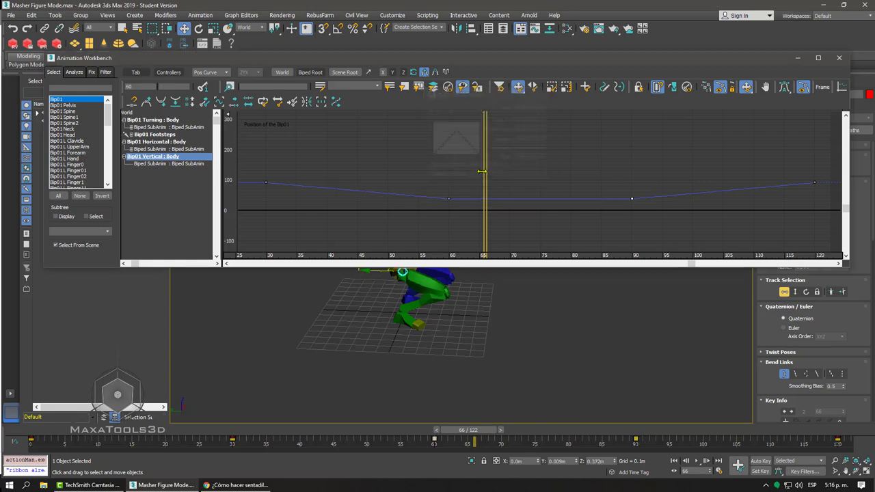
left_click(840, 58)
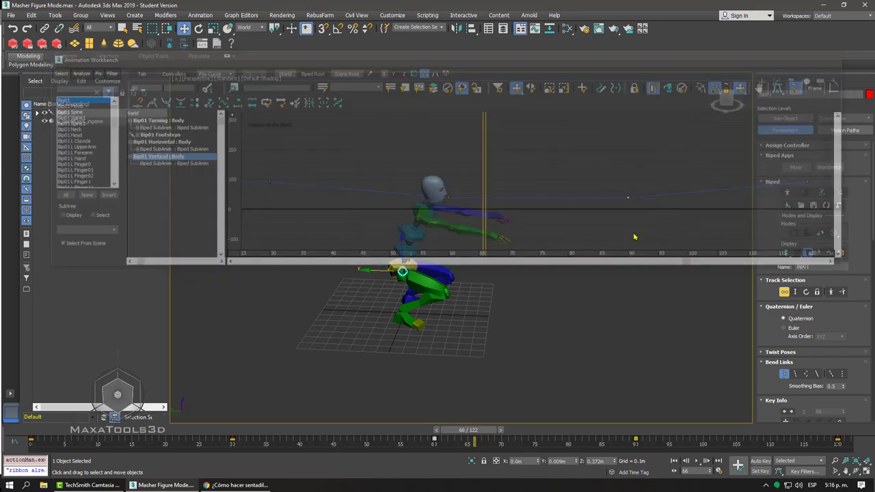
mouse_move(482, 429)
left_mouse_down()
mouse_move(603, 430)
mouse_move(532, 430)
left_mouse_up()
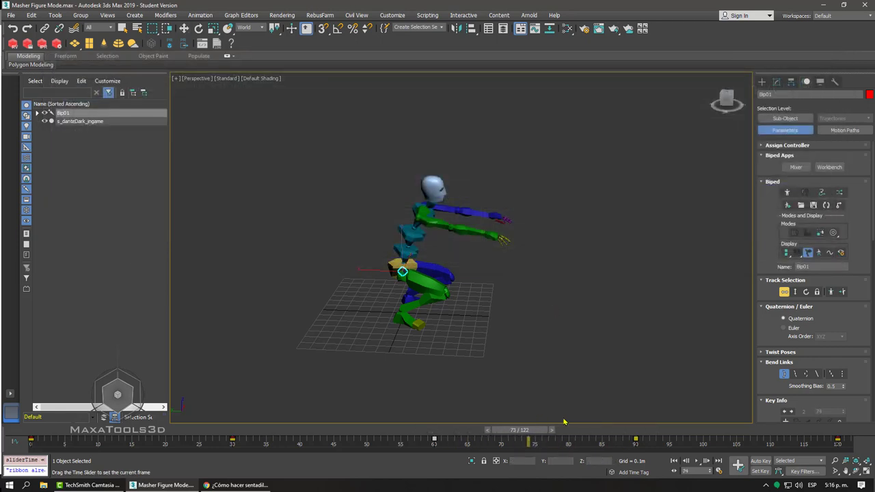
Step: Orbit to a side view of the pelvis and turn on Auto Key
middle_click_drag(462, 270, 431, 267, "alt")
scroll(420, 263, "up", 5)
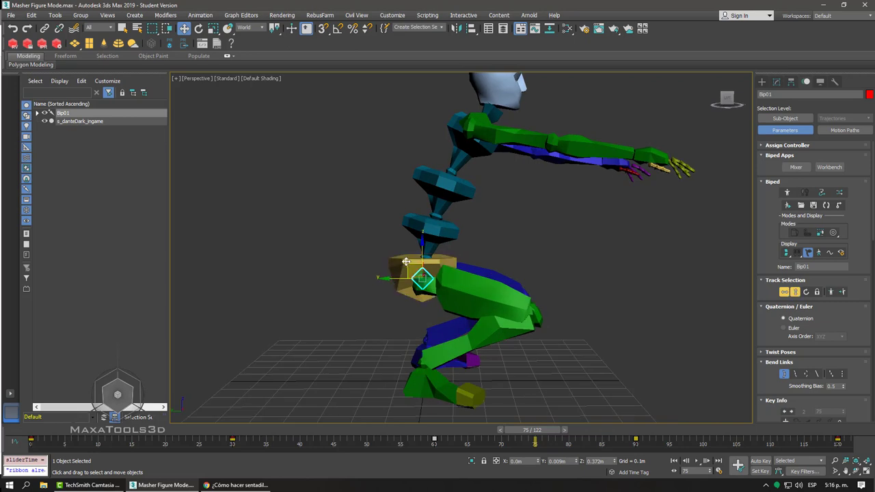
left_click_drag(406, 262, 405, 258)
left_click(760, 461)
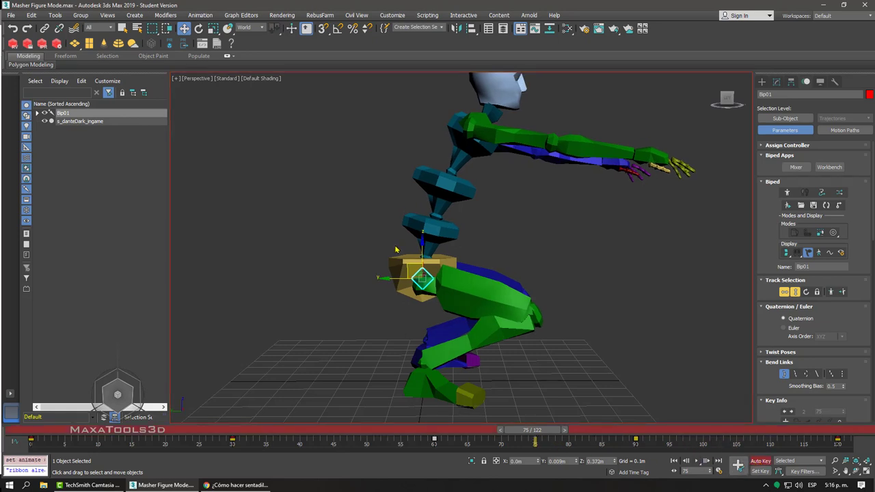
Step: Key pelvis adjustments at frames 75, 68 and 82, then review the crouch
left_click_drag(395, 250, 400, 250)
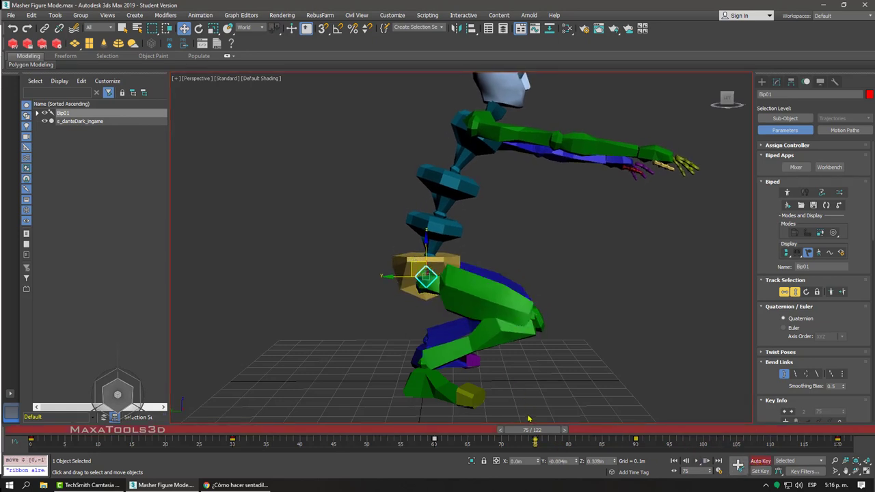
left_click_drag(531, 435, 481, 434)
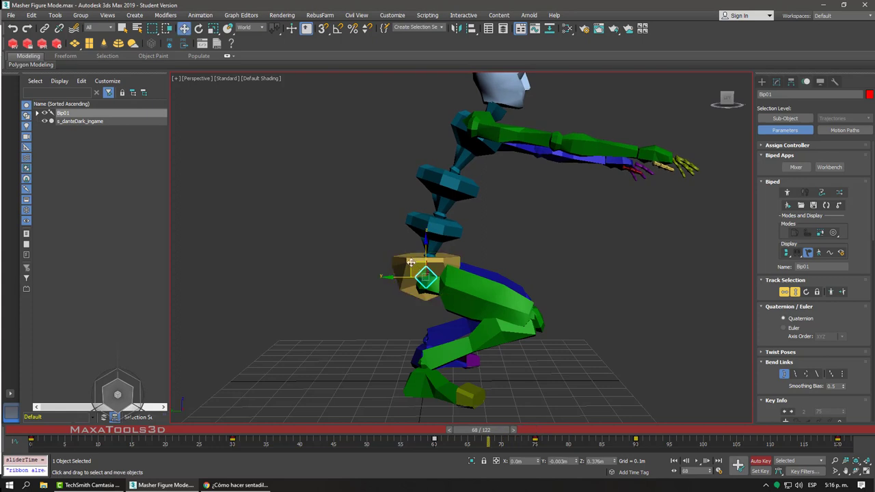
left_click_drag(417, 262, 410, 260)
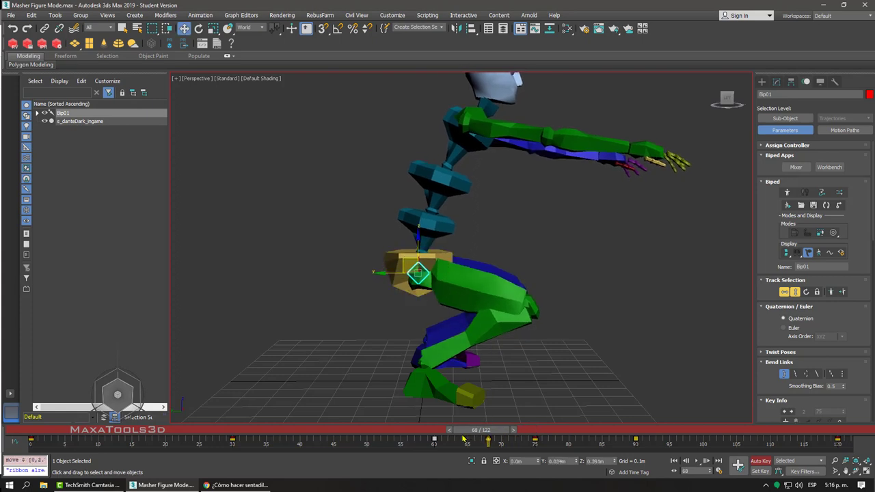
mouse_move(460, 432)
left_mouse_down()
mouse_move(633, 432)
mouse_move(461, 431)
mouse_move(576, 431)
left_mouse_up()
key("w")
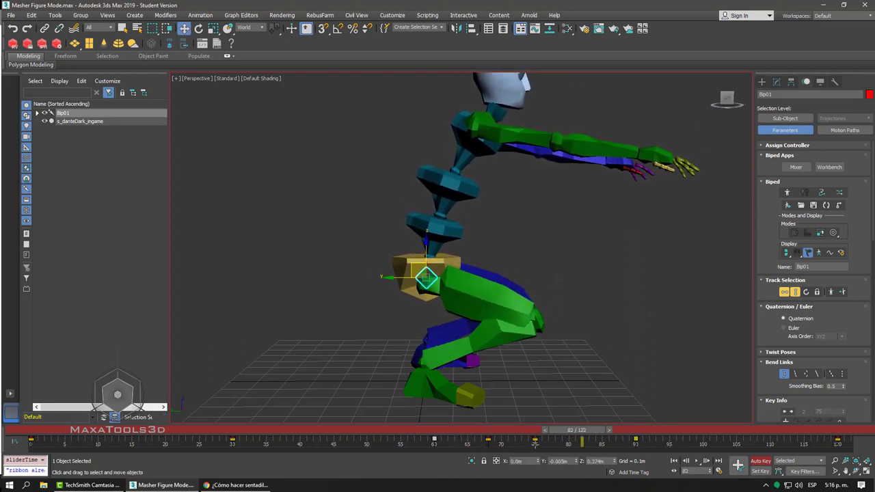
left_click_drag(635, 441, 632, 443)
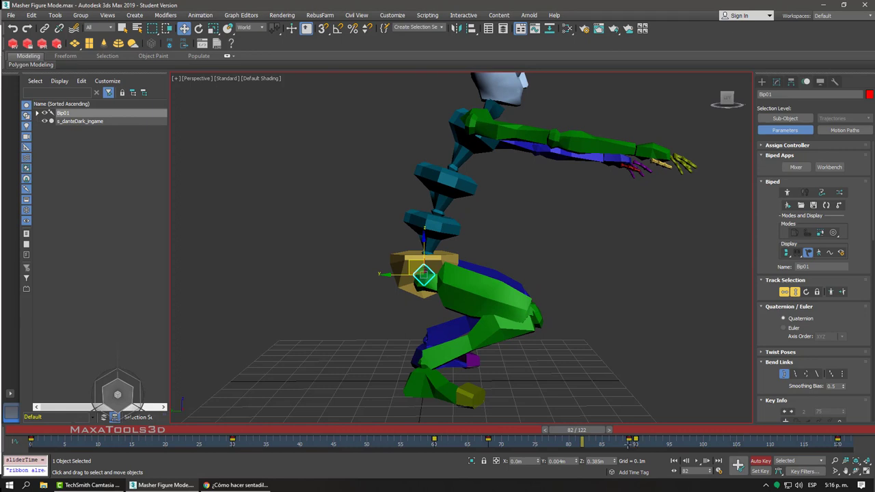
mouse_move(581, 429)
left_mouse_down()
mouse_move(486, 424)
mouse_move(575, 440)
mouse_move(31, 438)
left_mouse_up()
key("w")
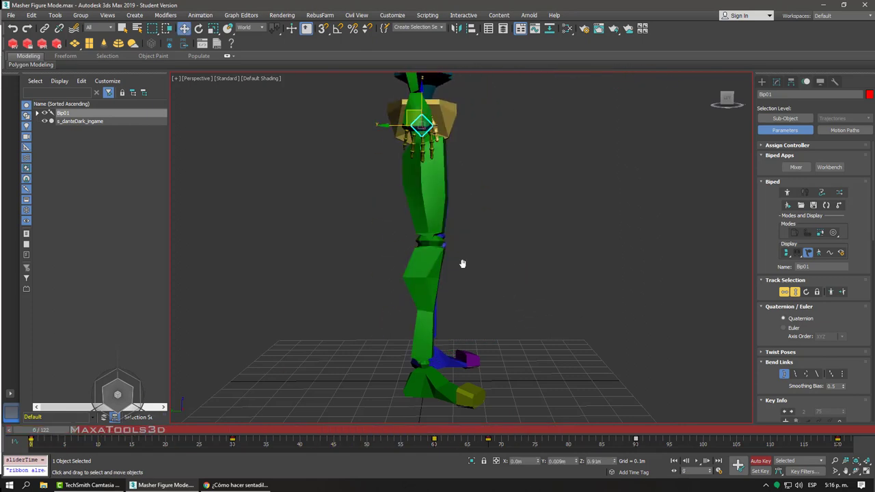
scroll(462, 264, "down", 5)
mouse_move(420, 254)
middle_mouse_down("alt")
mouse_move(447, 312)
mouse_move(678, 405)
middle_mouse_up("alt")
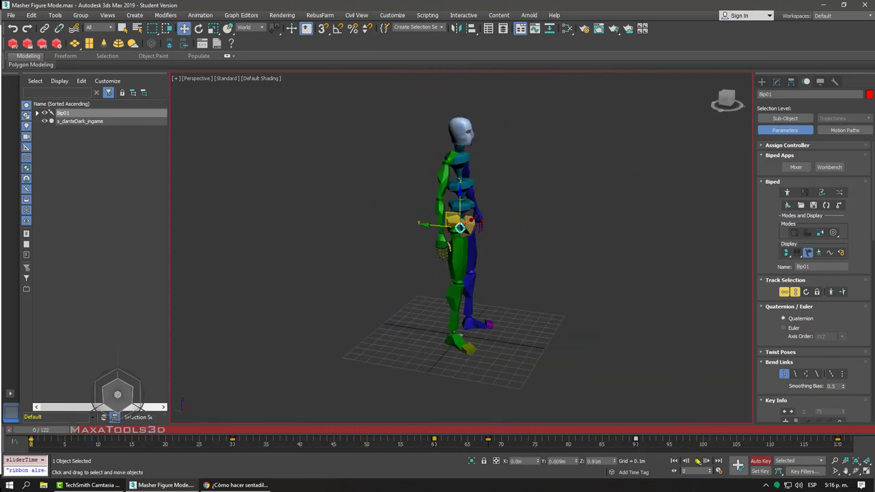
left_click(697, 460)
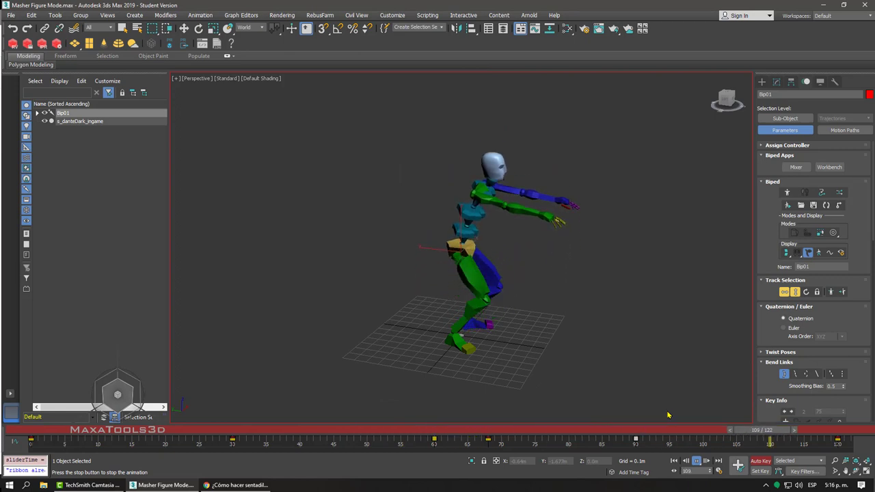
left_click_drag(637, 430, 566, 438)
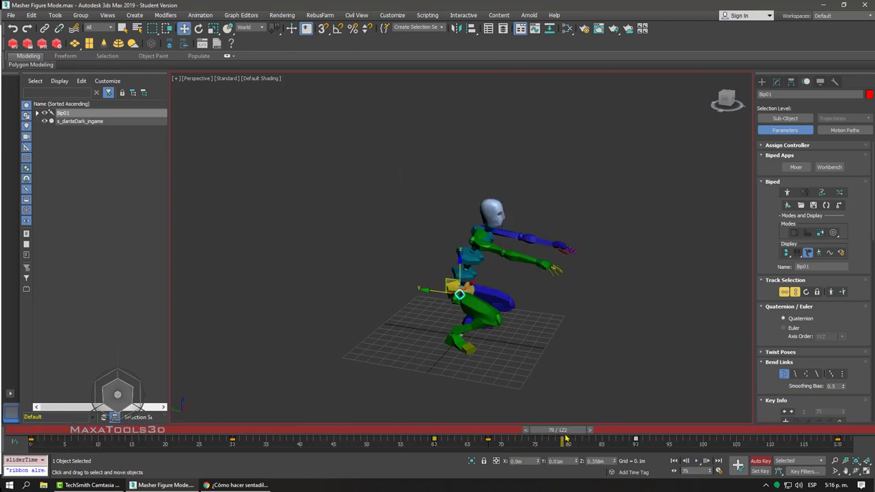
key("ctrl+z")
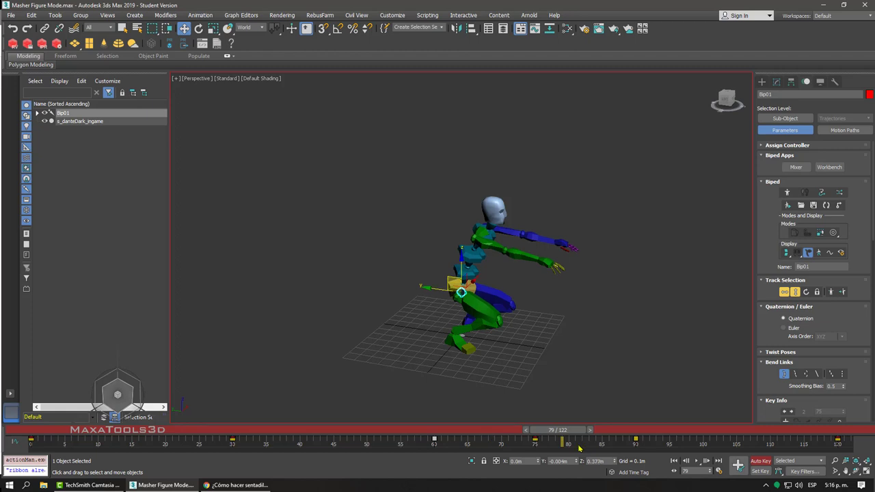
scroll(547, 427, "up", 4)
scroll(547, 426, "up", 6)
scroll(548, 425, "up", 5)
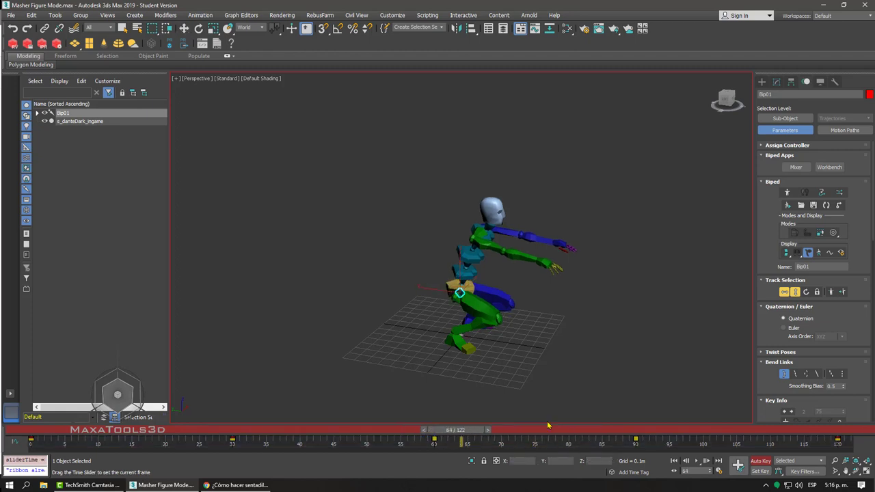
scroll(547, 425, "down", 14)
key("w")
middle_click_drag(548, 425, 497, 408, "alt")
key("Home")
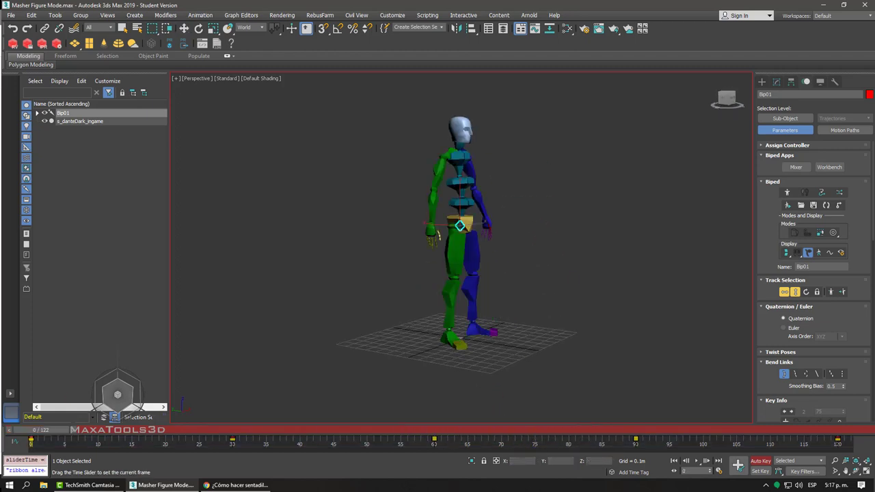
left_click(696, 462)
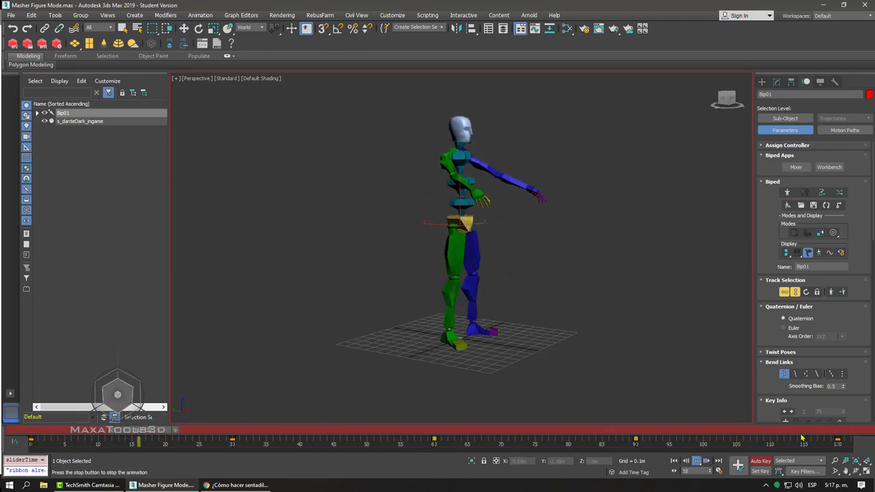
mouse_move(779, 430)
left_mouse_down()
mouse_move(858, 438)
mouse_move(833, 437)
left_mouse_up()
key("w")
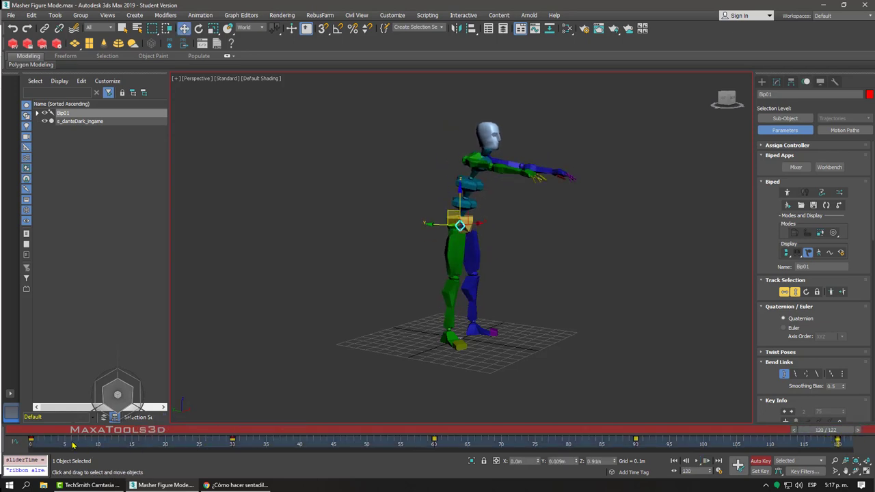
Step: Select the right and left forearms and check the pose at frame 0
left_click(506, 170)
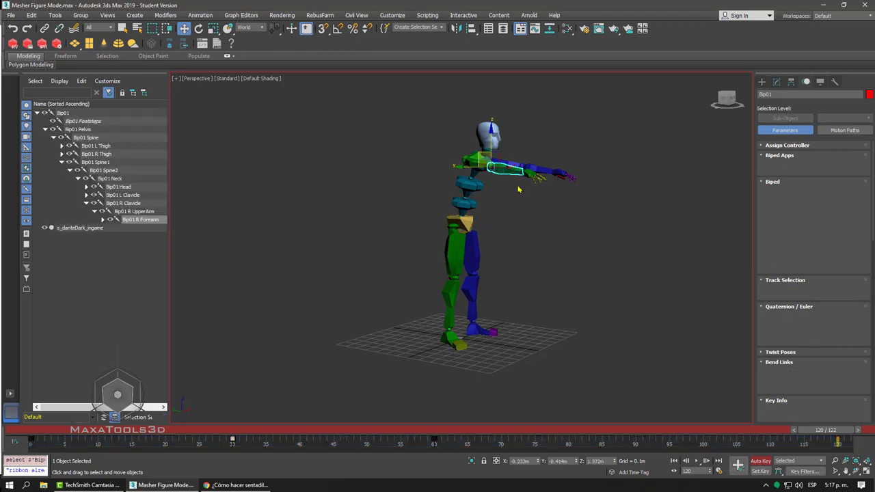
left_click(831, 291)
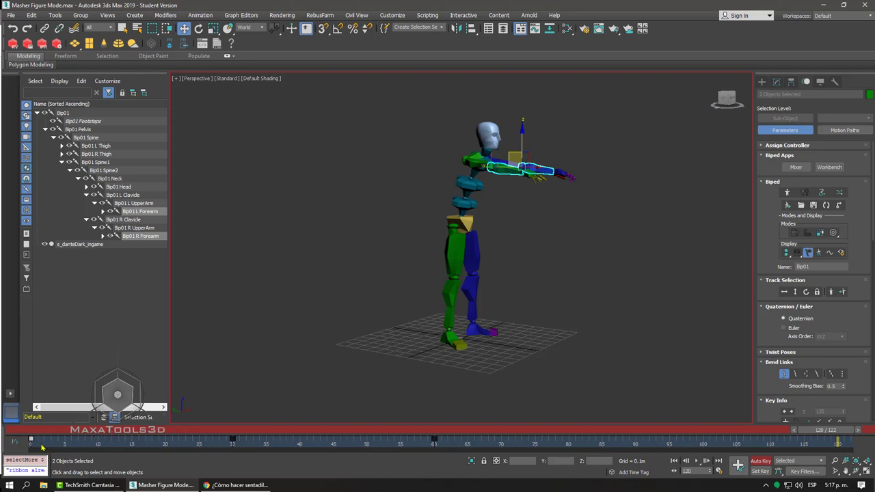
mouse_move(165, 435)
left_mouse_down()
mouse_move(33, 431)
mouse_move(369, 469)
mouse_move(588, 464)
mouse_move(824, 443)
mouse_move(517, 433)
mouse_move(165, 437)
left_mouse_up()
Step: Extend the animation end time to 158 frames and scrub through the squat
key("w")
left_click_drag(845, 434, 838, 432)
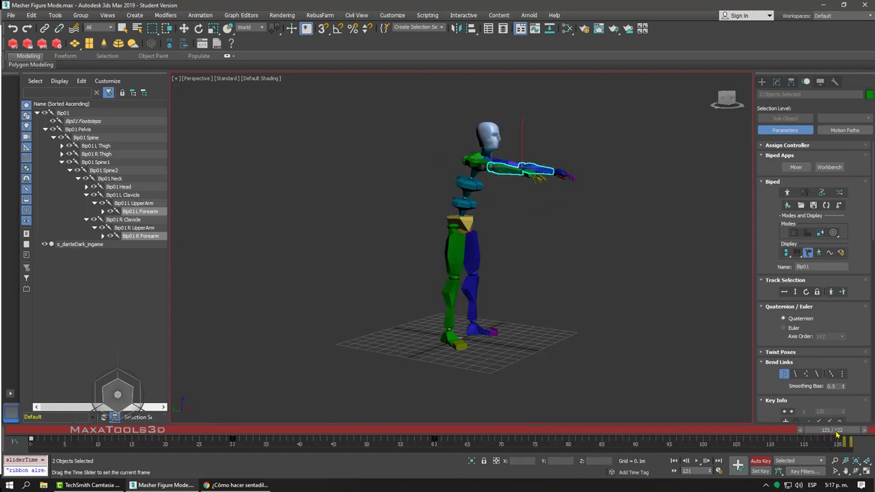
key("w")
mouse_move(524, 443)
left_mouse_down()
mouse_move(423, 451)
mouse_move(803, 443)
mouse_move(578, 429)
mouse_move(551, 414)
mouse_move(646, 429)
mouse_move(742, 430)
mouse_move(608, 430)
mouse_move(639, 430)
left_mouse_up()
key("w")
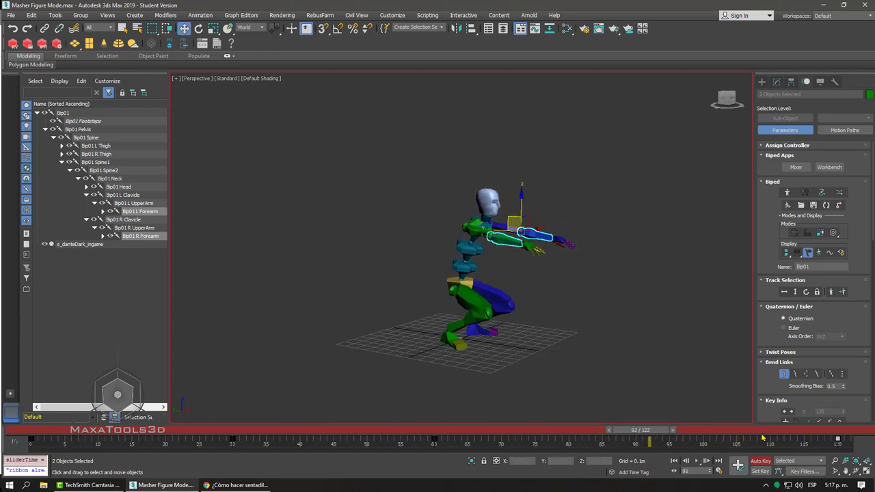
right_click_drag(639, 430, 547, 422, "ctrl+alt")
mouse_move(512, 431)
left_mouse_down()
mouse_move(617, 438)
mouse_move(445, 436)
mouse_move(661, 437)
mouse_move(182, 433)
mouse_move(372, 444)
mouse_move(351, 442)
left_mouse_up()
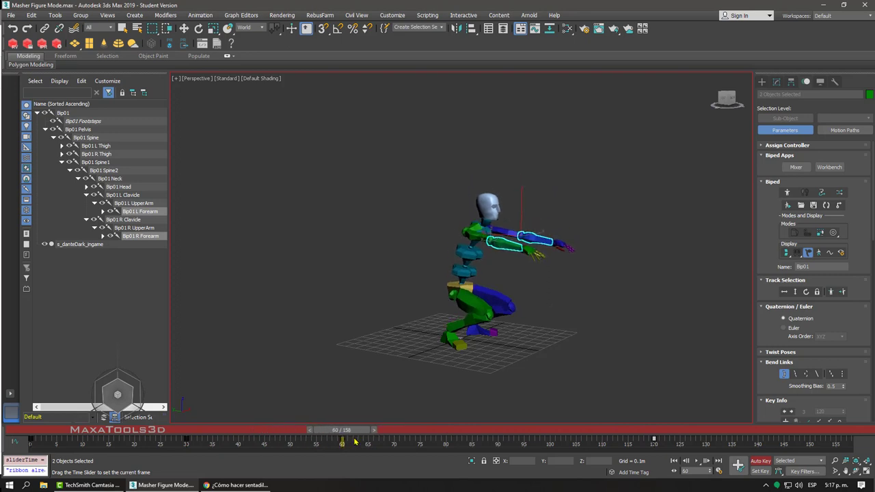
Step: With Bip01 Spine selected, copy the frame-60 crouch key to frame 114
key("w")
left_click(463, 272)
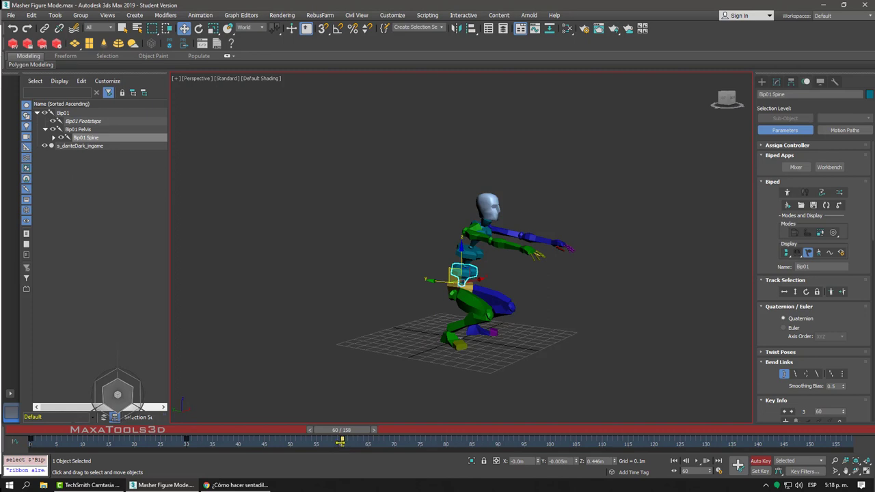
left_click_drag(340, 441, 622, 459, "shift")
left_click_drag(355, 430, 507, 437)
Step: Move the copied key to frame 102, copy the frame-30 key to 115, and replay
key("w")
left_click_drag(617, 438, 497, 448)
left_click_drag(212, 440, 654, 464, "shift")
mouse_move(501, 432)
left_mouse_down()
mouse_move(680, 444)
mouse_move(145, 437)
left_mouse_up()
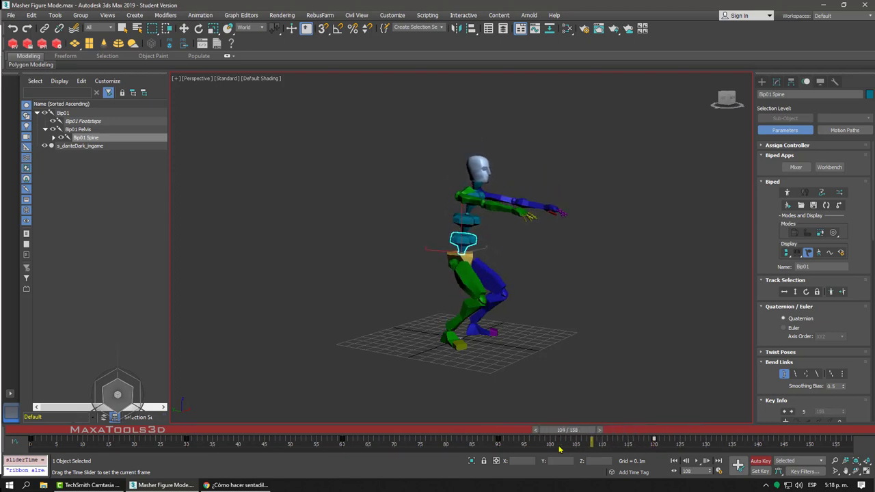
left_click_drag(628, 443, 803, 444)
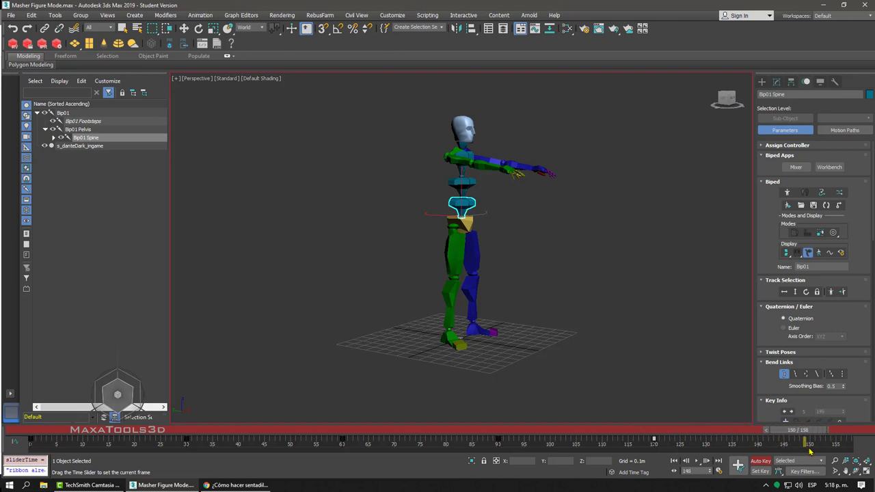
Step: Copy the whole biped's frame-0 keys to frame 150
left_click(808, 432)
left_click_drag(807, 432, 804, 432)
key("w")
left_click_drag(380, 79, 540, 352)
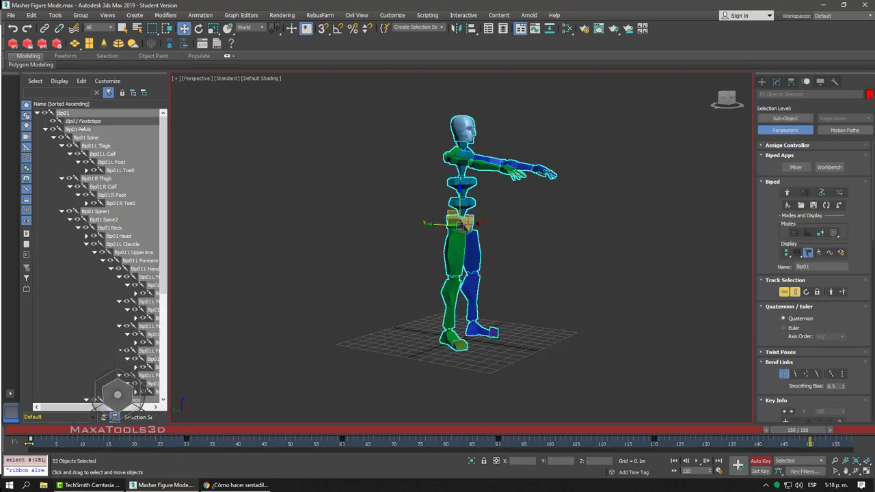
left_click_drag(29, 441, 353, 440, "shift")
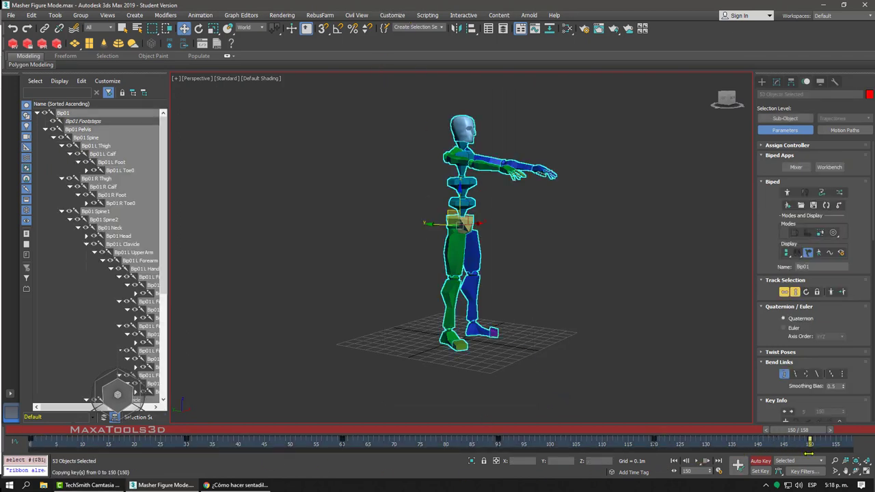
left_click_drag(809, 451, 807, 445, "shift")
Step: Play the full 158-frame animation from the start to check the ending
key("Home")
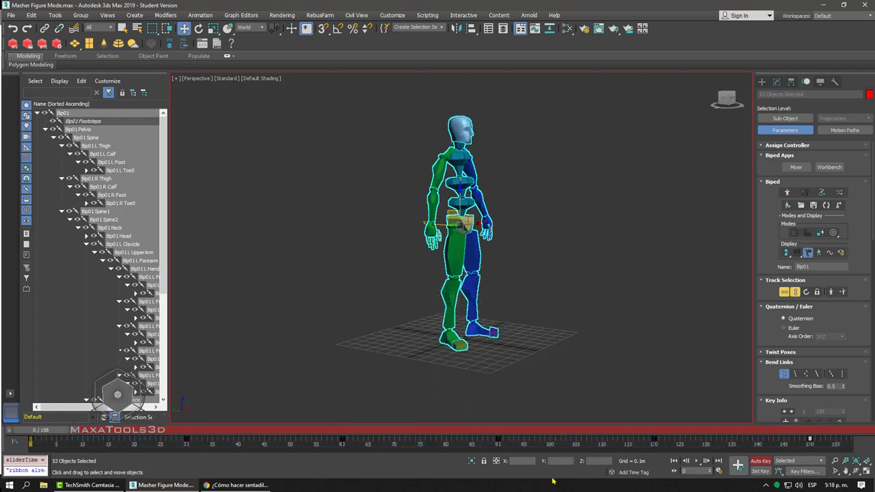
left_click(698, 462)
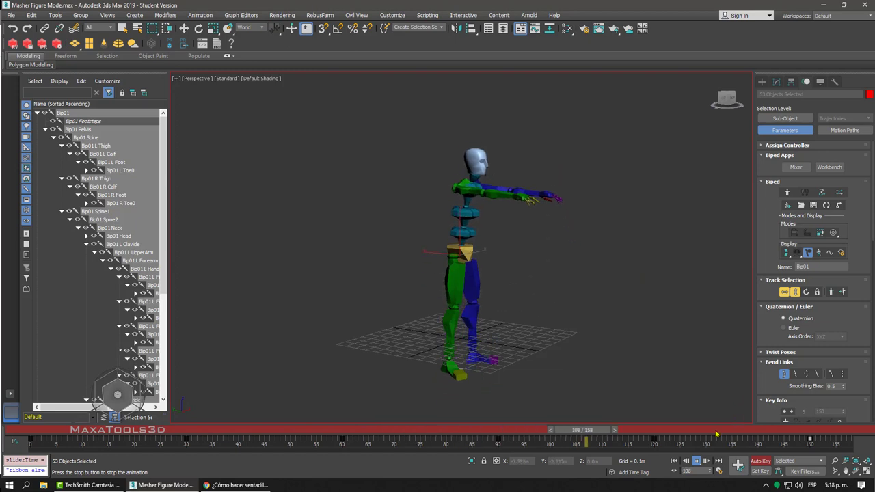
mouse_move(568, 430)
left_mouse_down()
mouse_move(804, 442)
mouse_move(757, 430)
mouse_move(805, 443)
mouse_move(792, 454)
mouse_move(185, 419)
mouse_move(786, 431)
left_mouse_up()
left_click(547, 344)
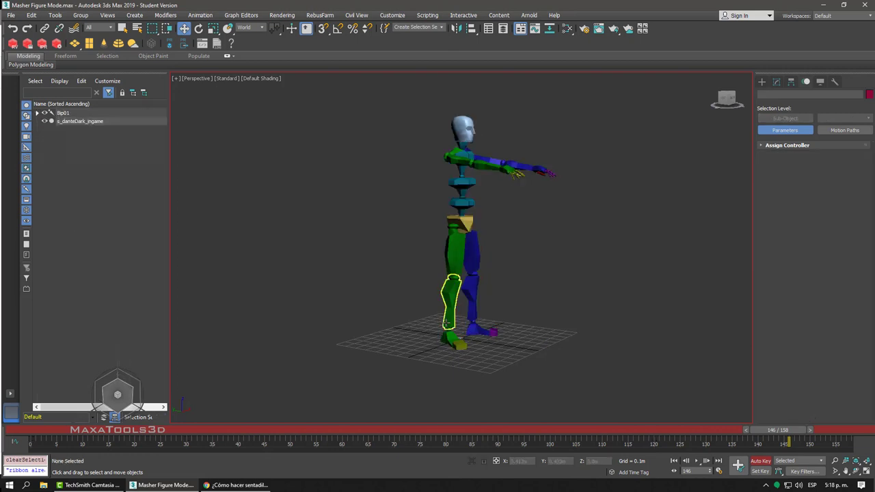
left_click_drag(127, 440, 107, 431)
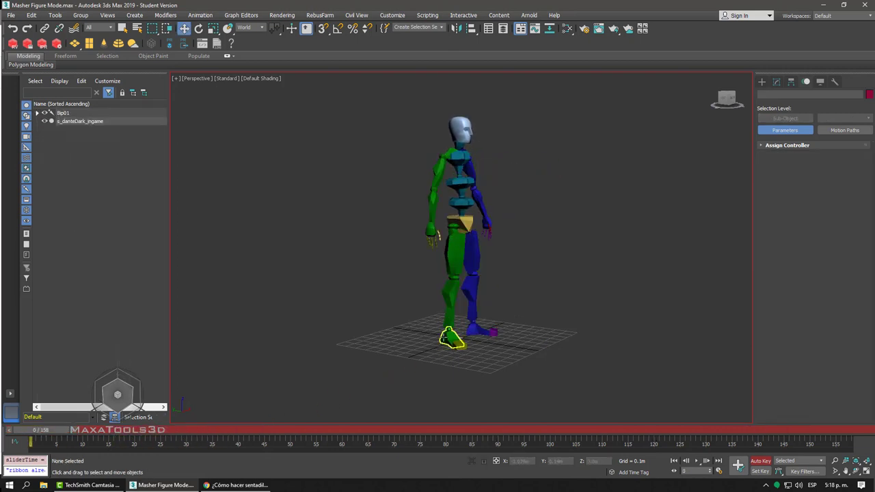
left_click(451, 339)
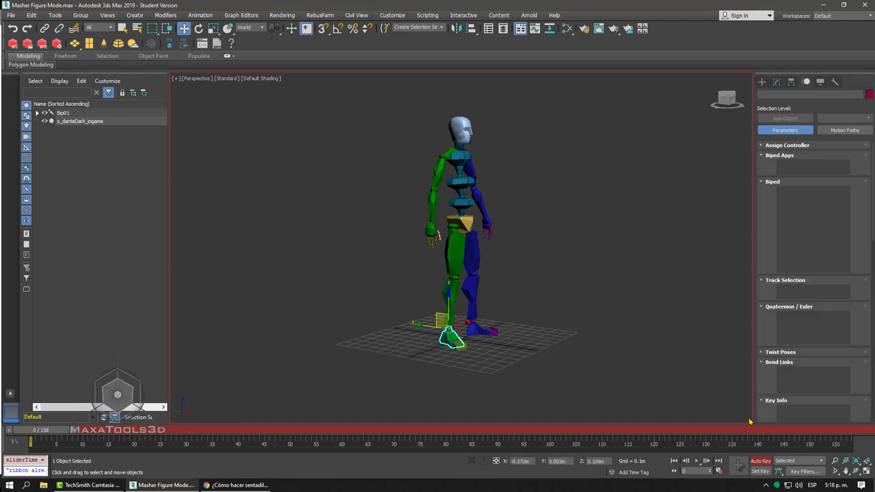
middle_click_drag(525, 389, 555, 358, "alt")
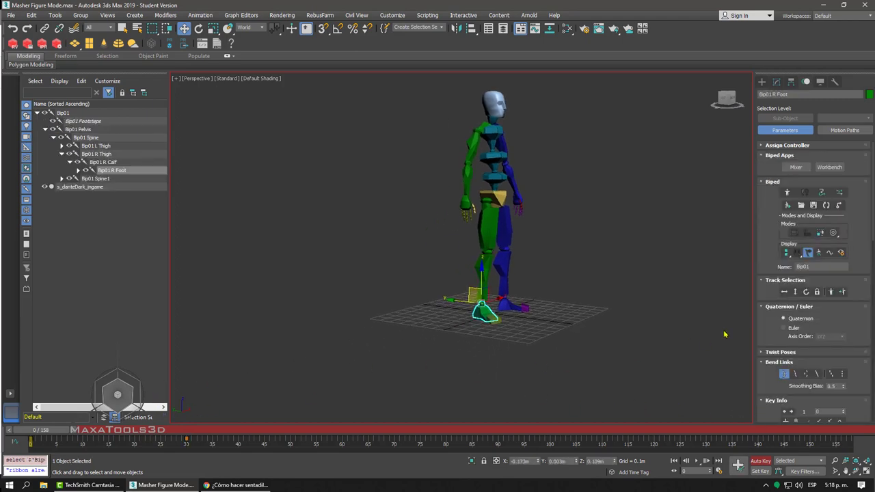
left_click_drag(772, 345, 764, 244)
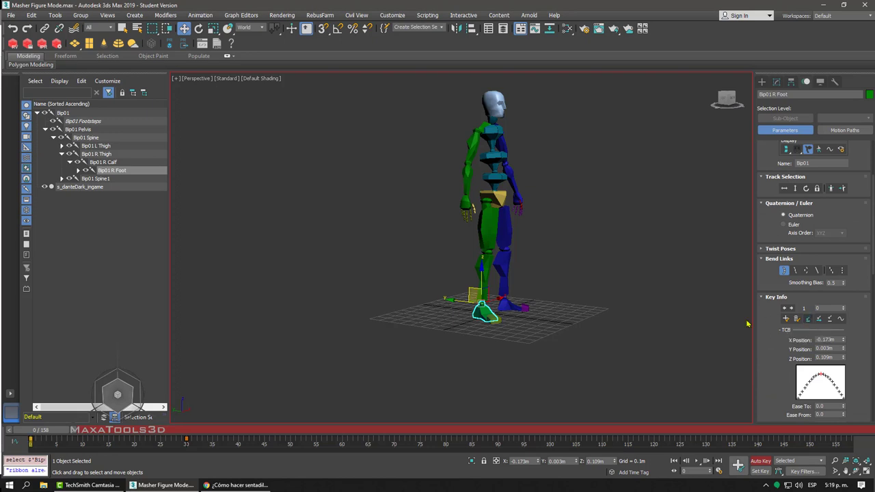
left_click(507, 305)
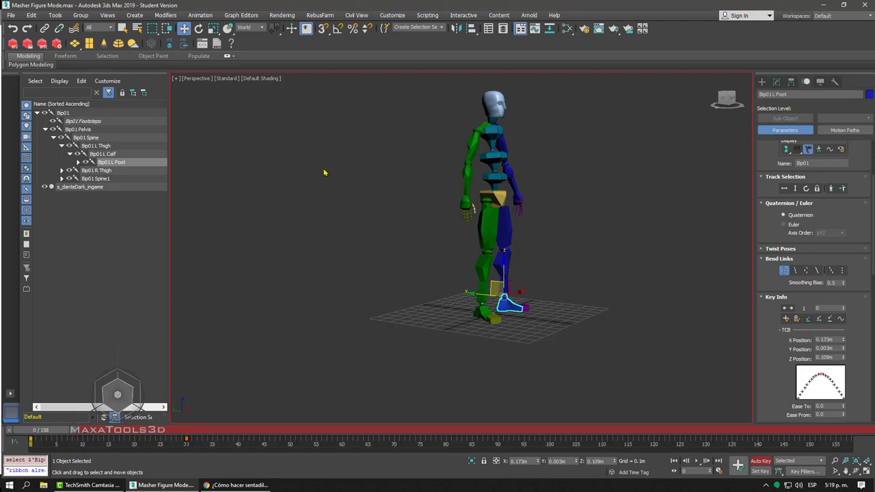
mouse_move(411, 90)
left_mouse_down()
mouse_move(582, 328)
mouse_move(589, 352)
left_mouse_up()
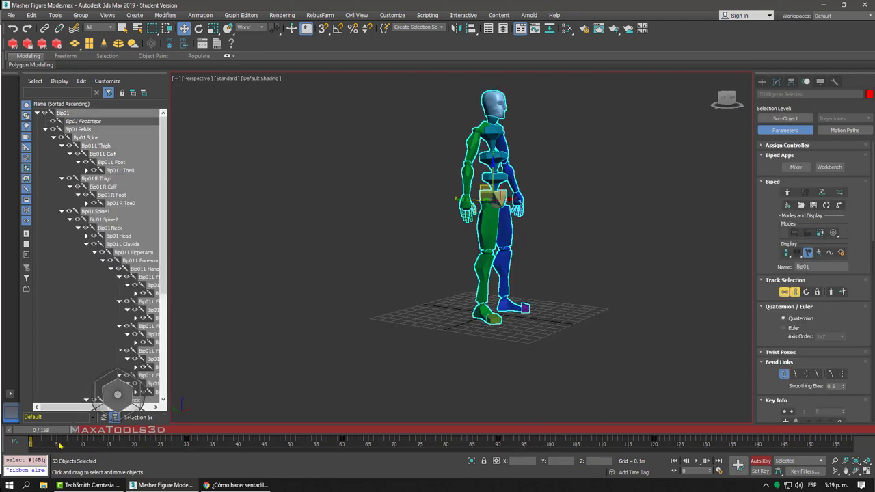
left_click_drag(30, 441, 602, 445, "shift")
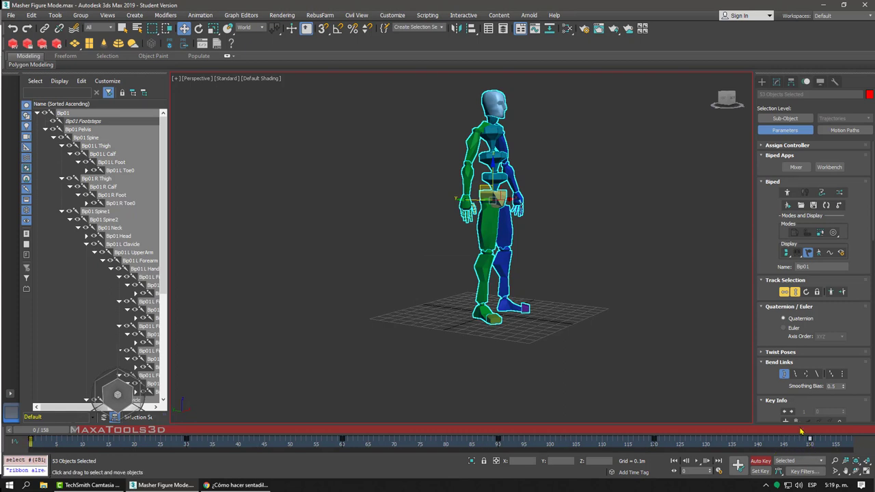
left_click_drag(801, 430, 87, 390)
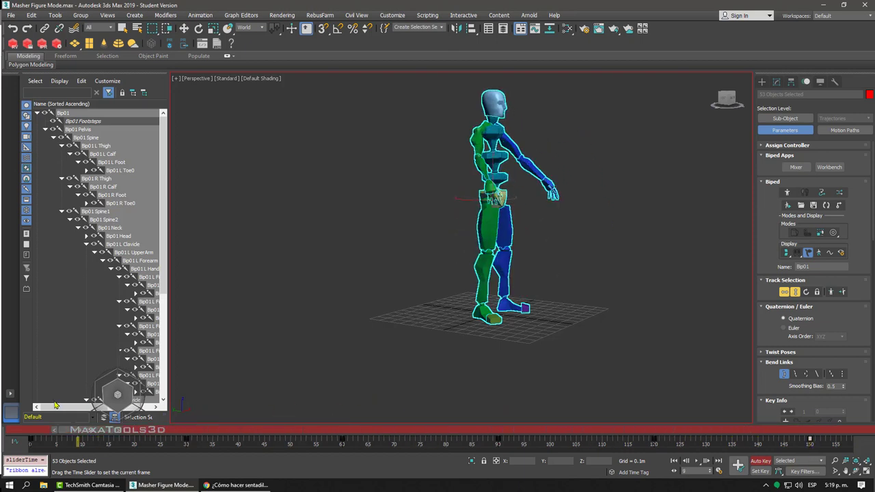
left_click_drag(54, 405, 49, 401)
key("w")
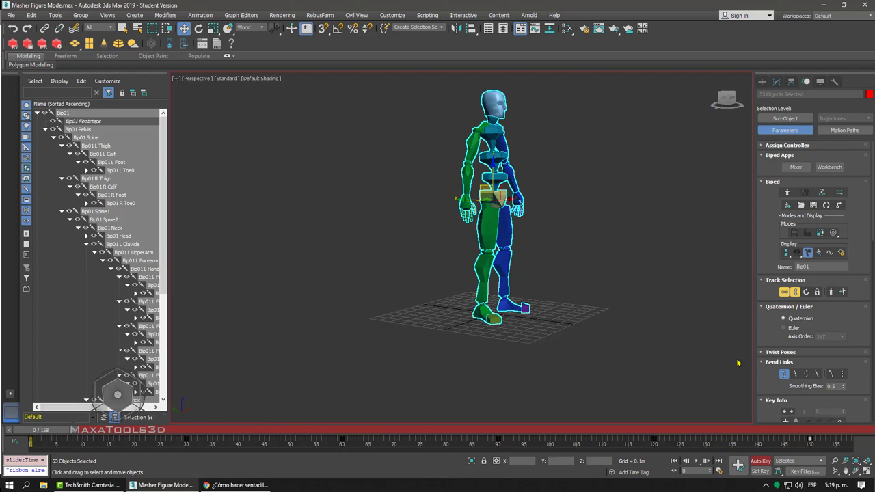
scroll(767, 329, "down", 2)
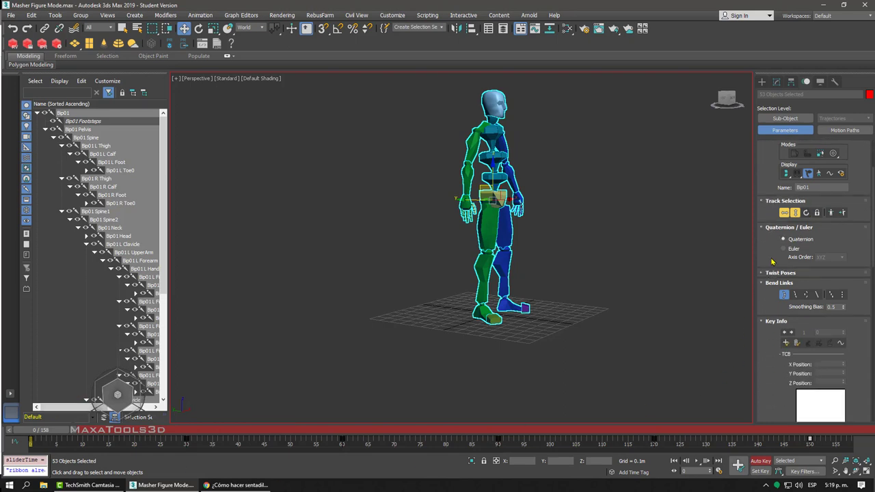
scroll(770, 301, "up", 2)
scroll(763, 353, "down", 5)
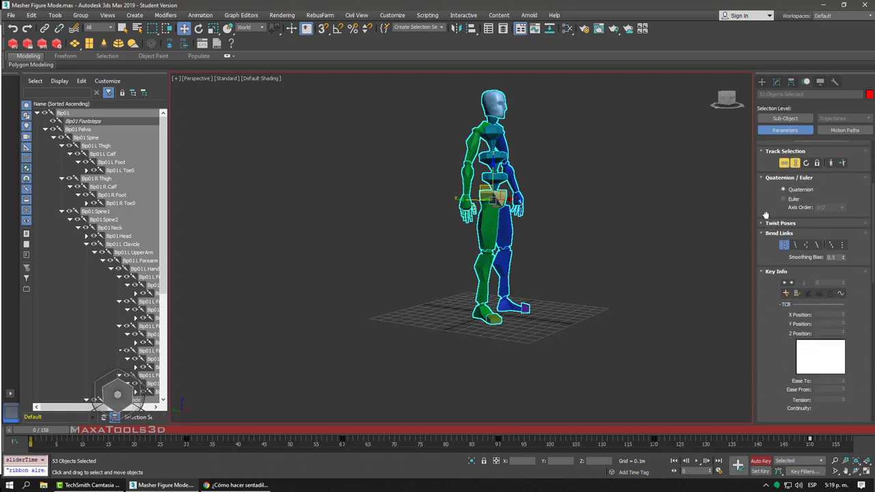
scroll(790, 191, "down", 3)
scroll(786, 205, "up", 1)
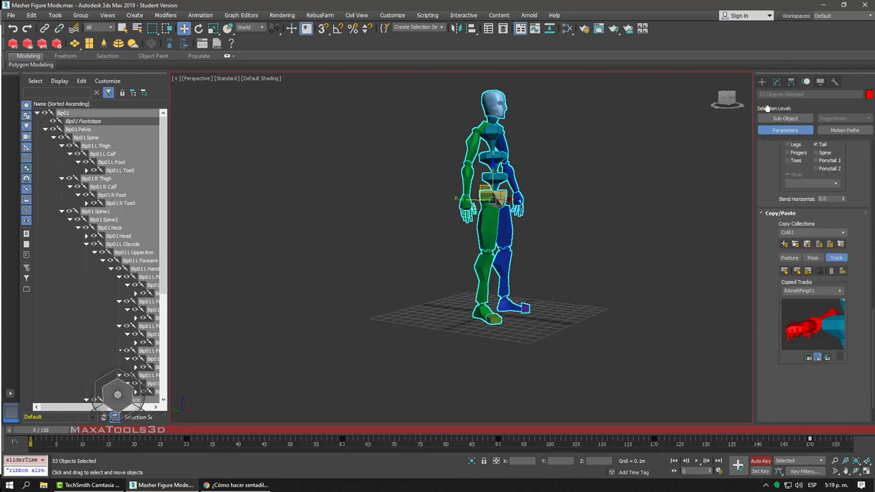
scroll(772, 232, "up", 2)
scroll(760, 259, "up", 2)
scroll(762, 253, "up", 2)
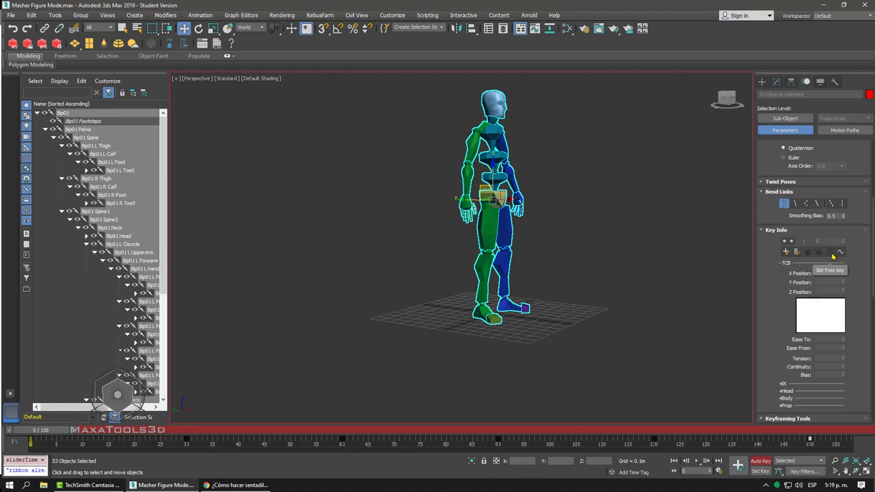
mouse_move(425, 431)
left_mouse_down()
mouse_move(292, 412)
mouse_move(602, 438)
mouse_move(295, 347)
left_mouse_up()
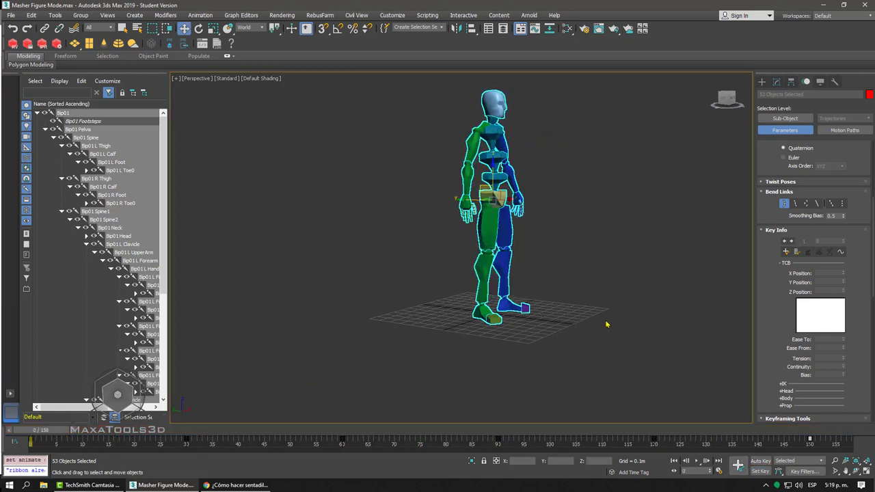
Step: With Auto Key on, rotate the biped's head at frame 55 of the crouch
left_click(501, 103)
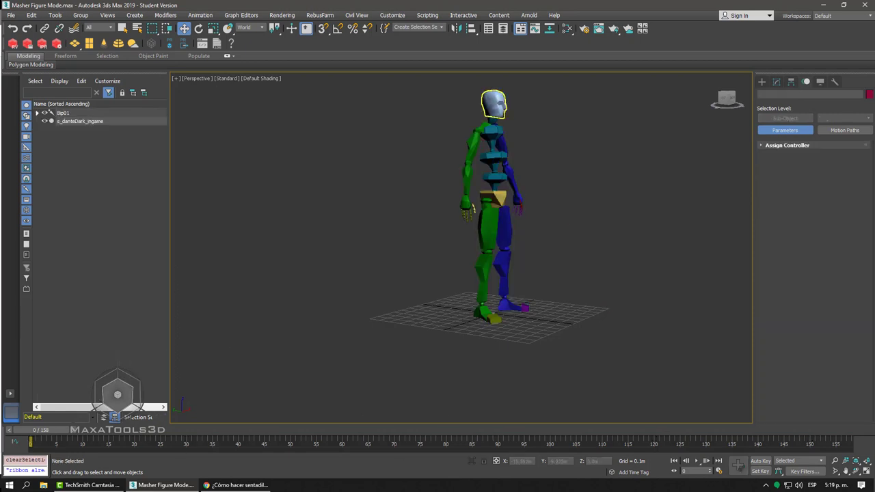
left_click_drag(50, 436, 355, 437)
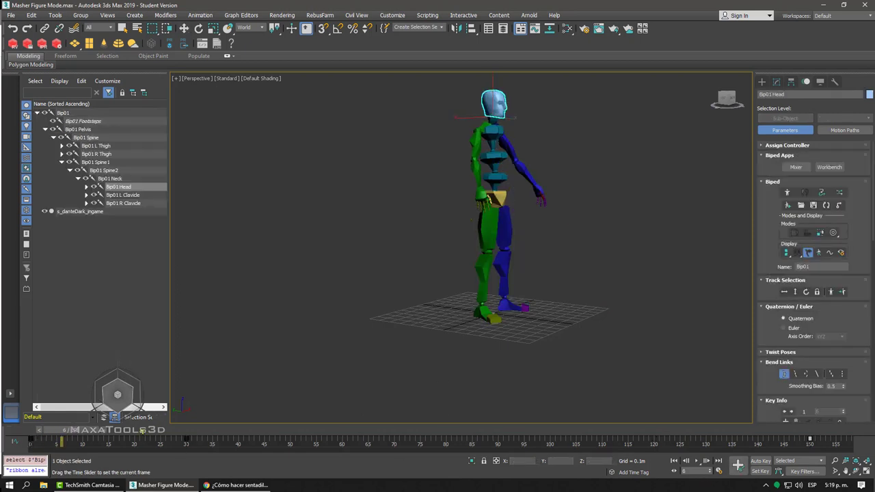
left_click(765, 461)
left_click_drag(342, 430, 302, 430)
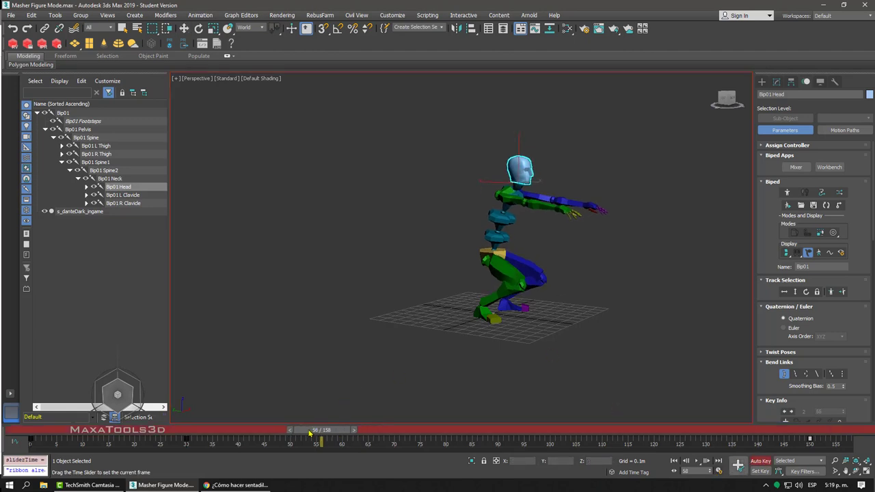
left_click(198, 28)
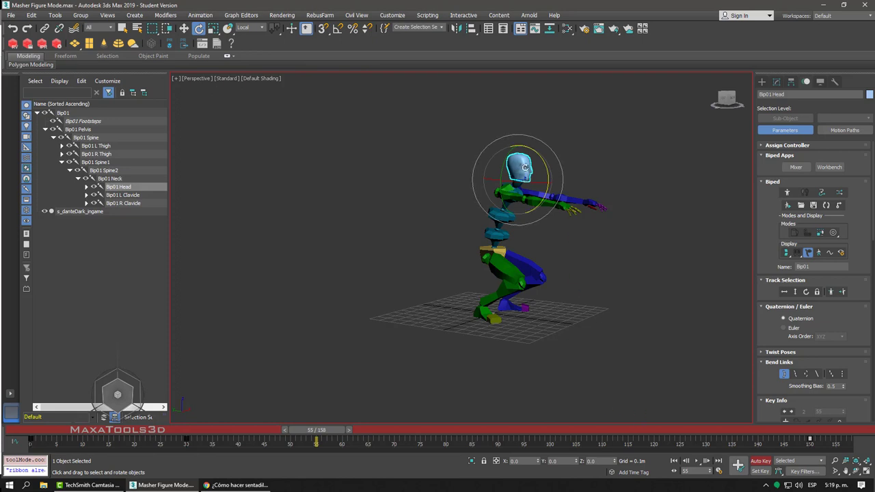
left_click_drag(520, 178, 500, 176)
mouse_move(322, 434)
left_mouse_down()
mouse_move(178, 434)
mouse_move(480, 459)
mouse_move(212, 409)
mouse_move(706, 462)
mouse_move(820, 444)
left_mouse_up()
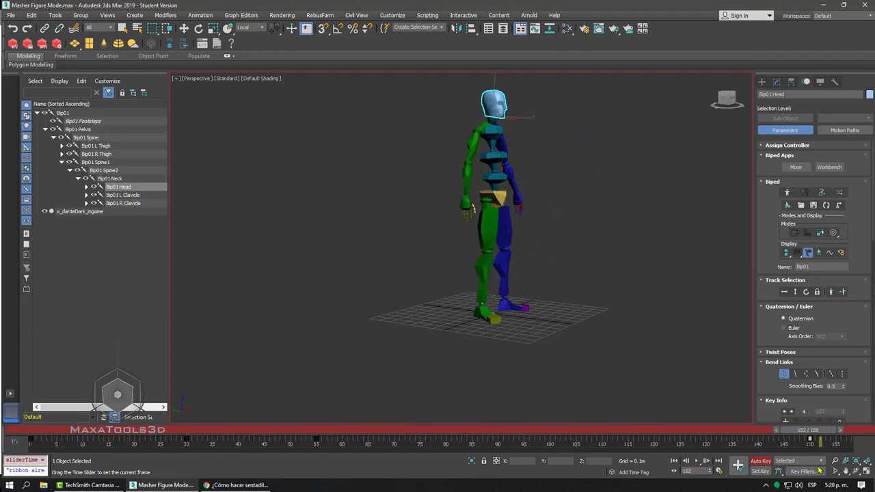
Step: Extend the animation to 258 frames and select every part of the biped
key("e")
right_click_drag(807, 445, 189, 408, "ctrl+alt")
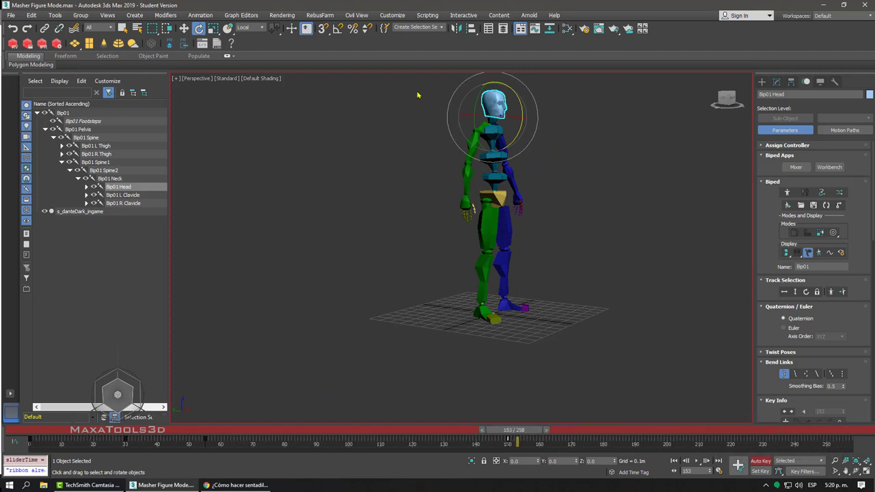
left_click_drag(423, 79, 613, 374)
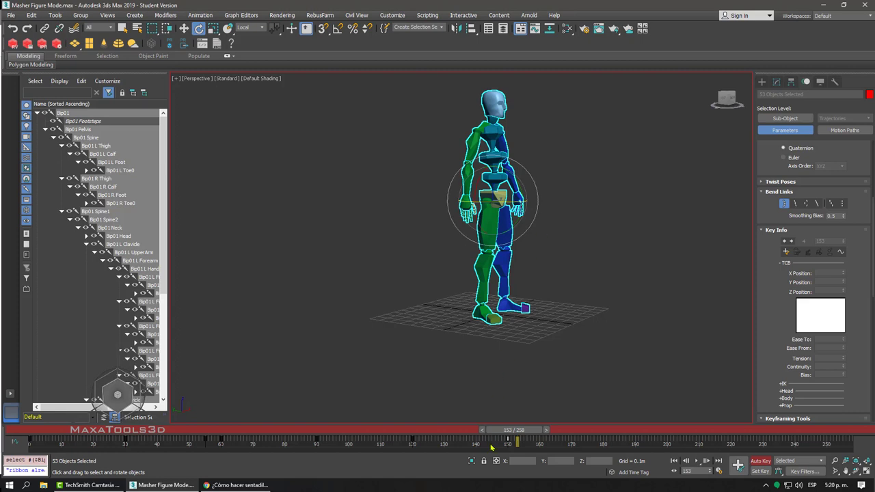
Step: Copy the frame 60 squat key to frame 163, preview it, and deselect the biped
left_click_drag(517, 435, 510, 433)
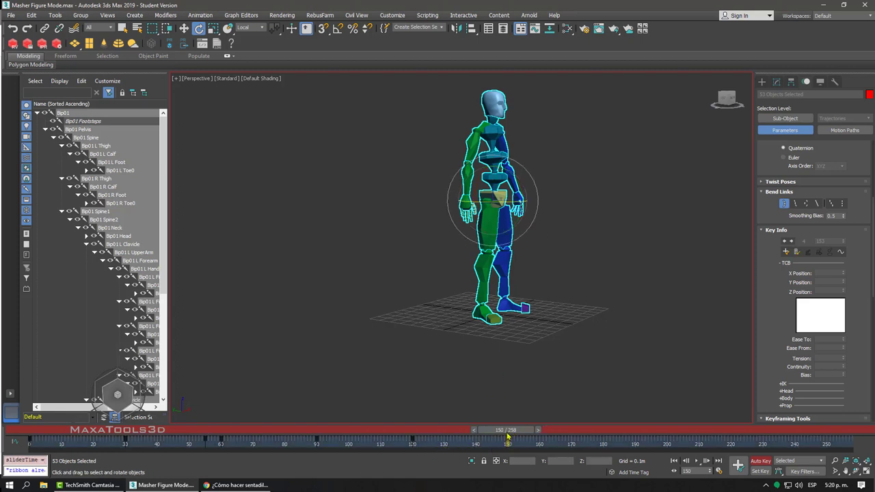
left_click_drag(142, 435, 231, 445)
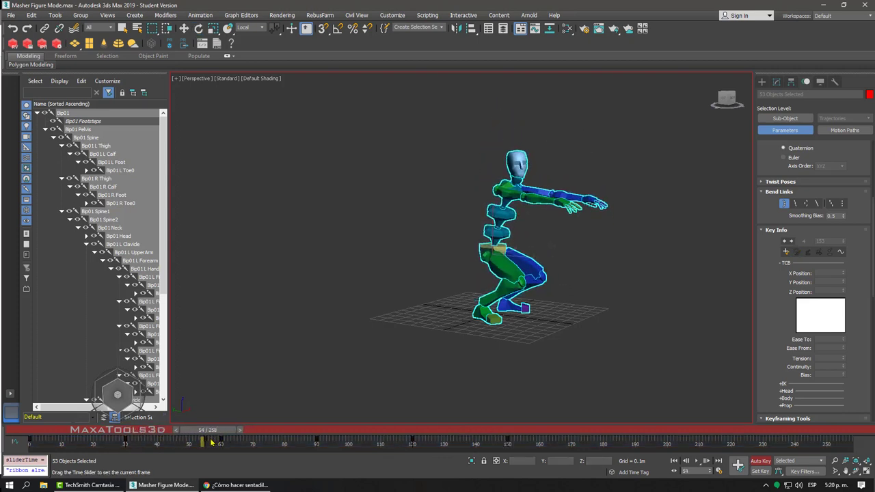
key("e")
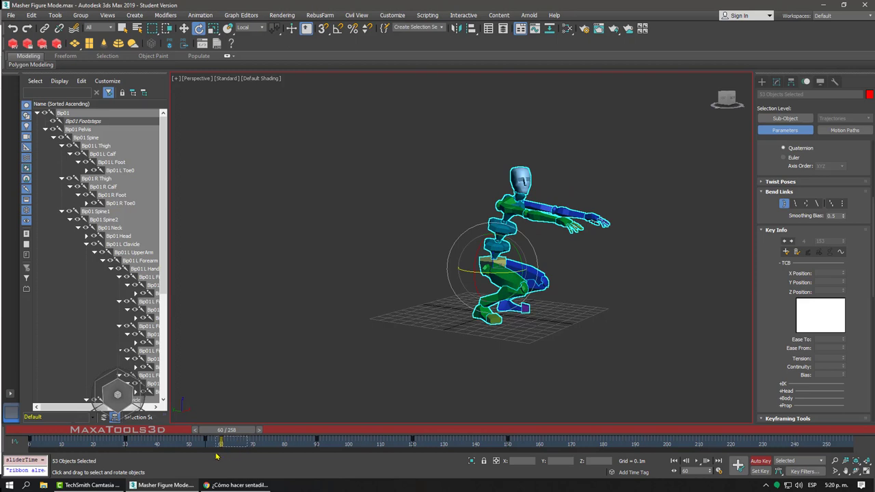
mouse_move(222, 442)
left_mouse_down("shift")
mouse_move(560, 465)
mouse_move(606, 448)
left_mouse_up("shift")
mouse_move(510, 432)
left_mouse_down()
mouse_move(603, 441)
mouse_move(507, 431)
mouse_move(577, 430)
mouse_move(522, 430)
left_mouse_up()
left_click(608, 367)
key("e")
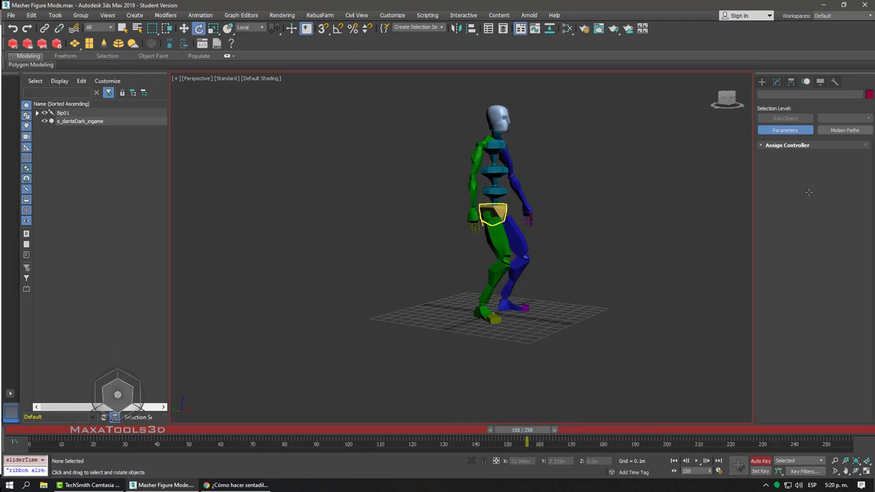
Step: Choose the pelvis's Body Horizontal track, then select the right foot at frame 151
left_click(493, 215)
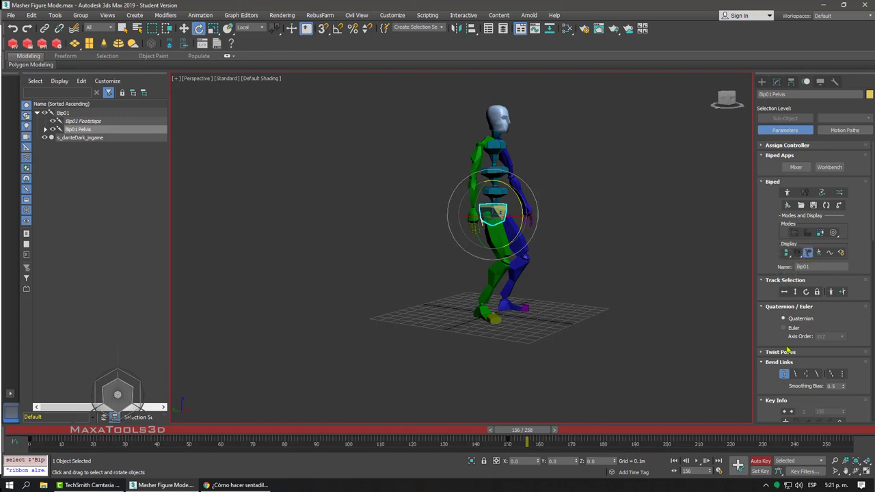
left_click(785, 292)
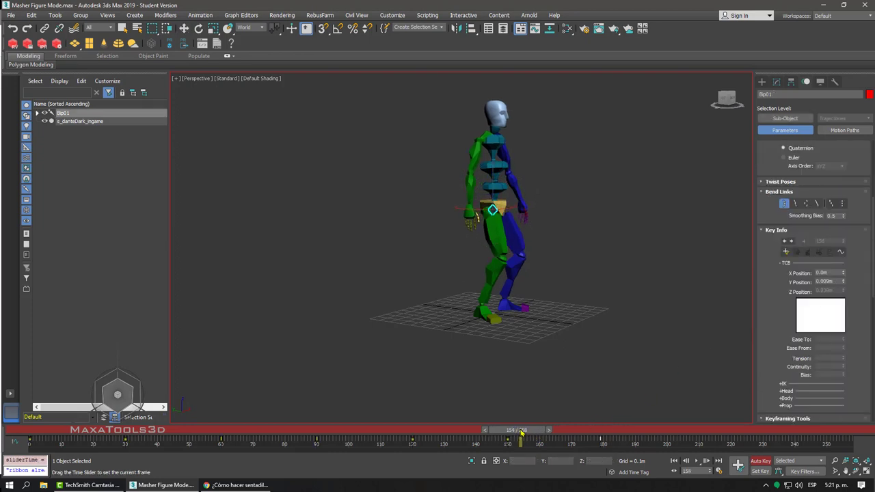
left_click_drag(526, 432, 509, 433)
left_click(483, 311)
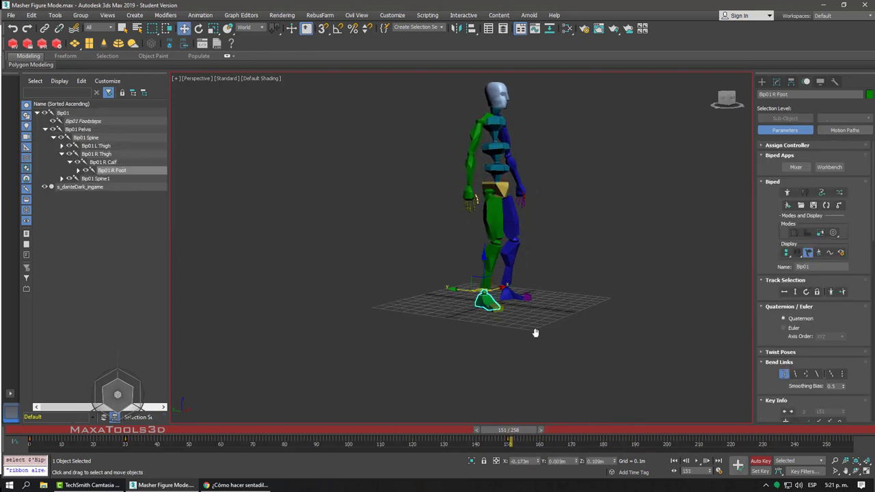
Step: Zoom in on the right foot and give it a free key (key 4) at frame 150
middle_click_drag(516, 360, 495, 377, "alt")
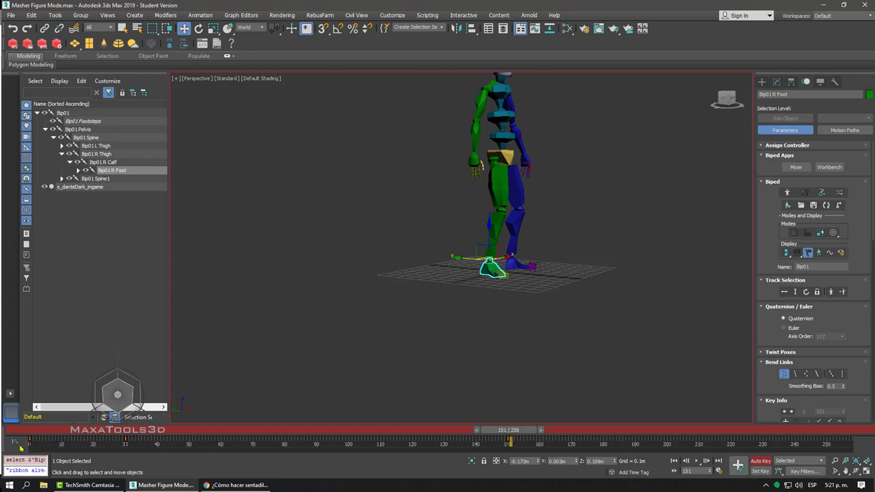
key("z")
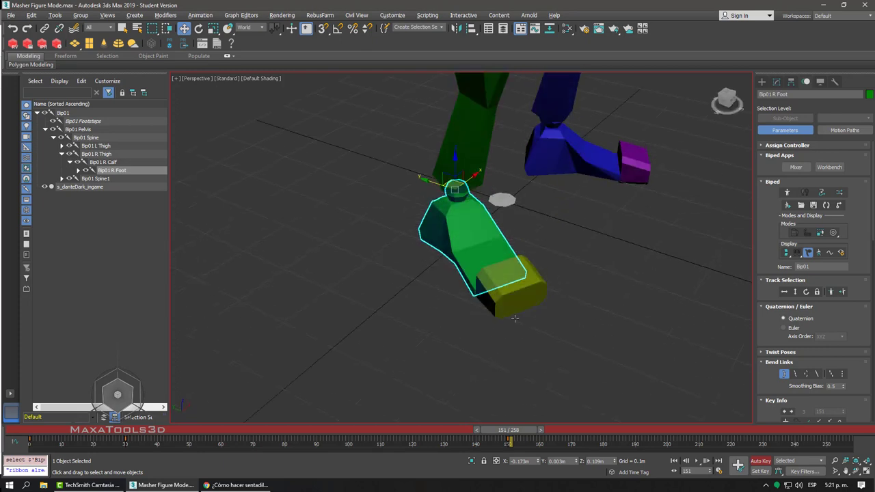
middle_click_drag(514, 322, 526, 383, "alt")
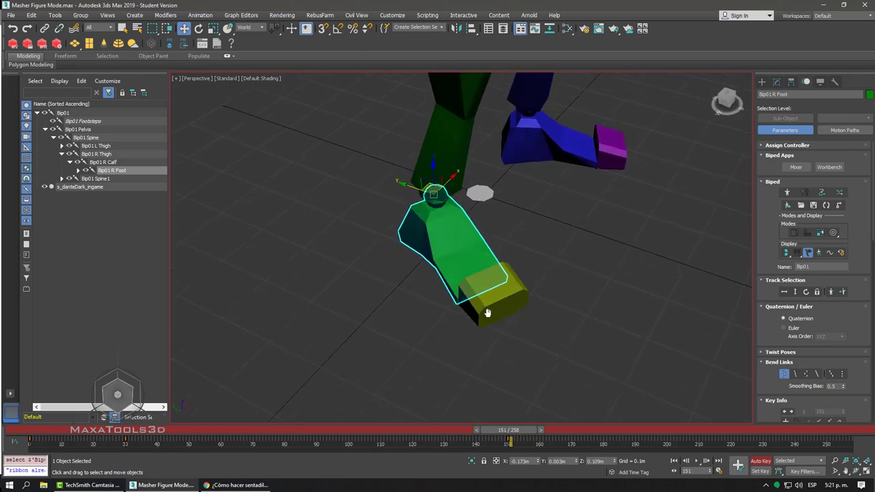
mouse_move(519, 434)
left_mouse_down()
mouse_move(575, 438)
mouse_move(523, 444)
left_mouse_up()
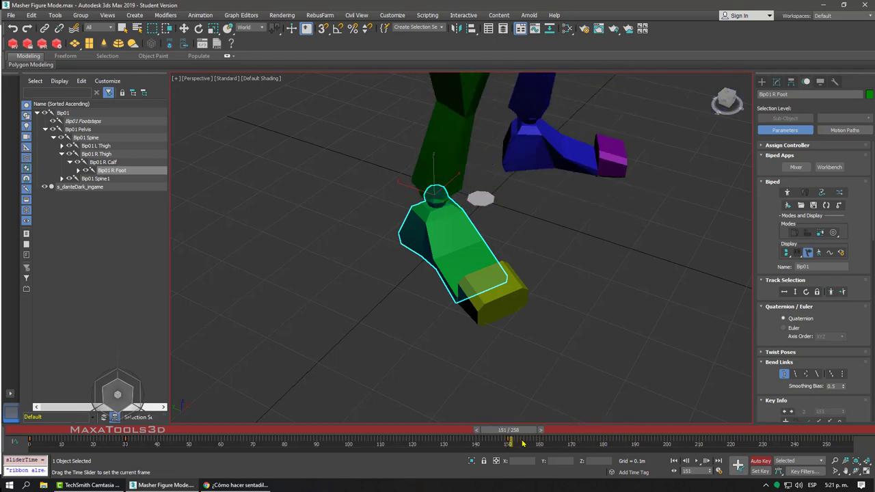
key("w")
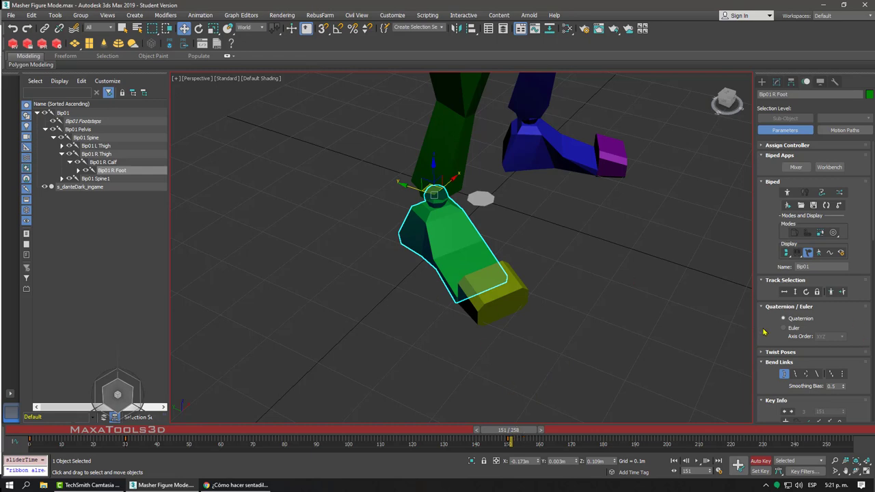
left_click_drag(765, 332, 764, 202)
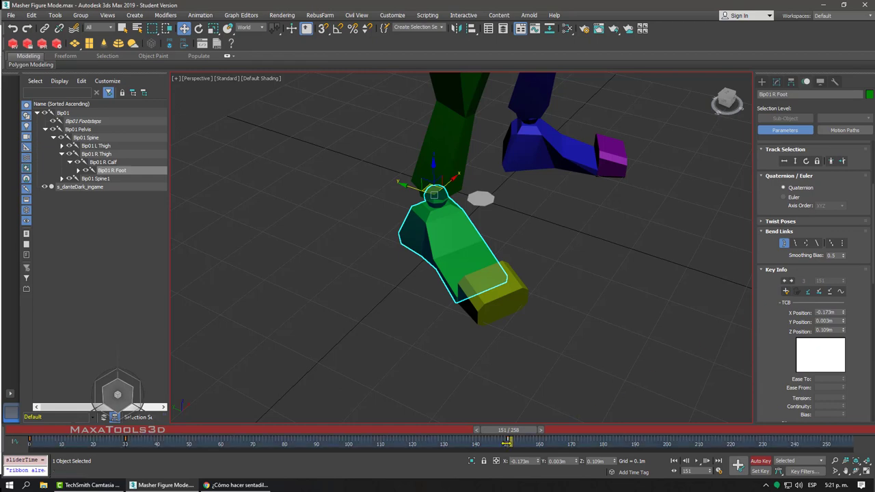
left_click_drag(517, 434, 514, 434)
key("w")
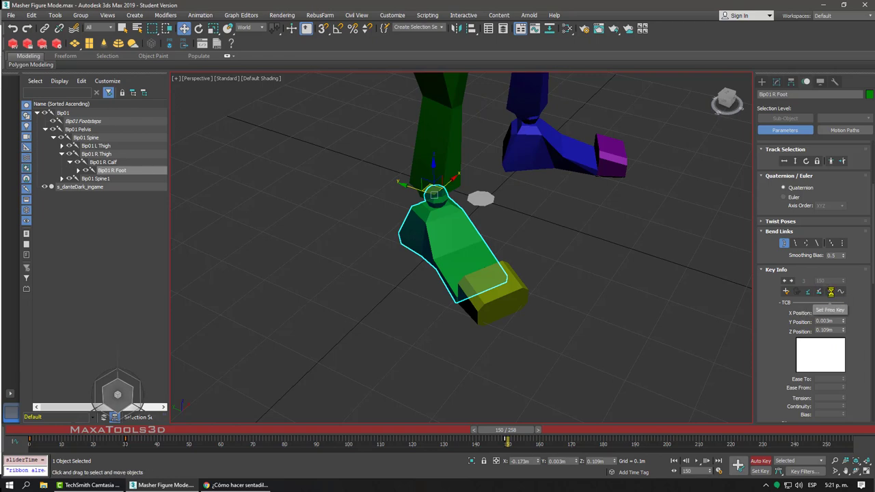
left_click(831, 291)
scroll(617, 313, "down", 3)
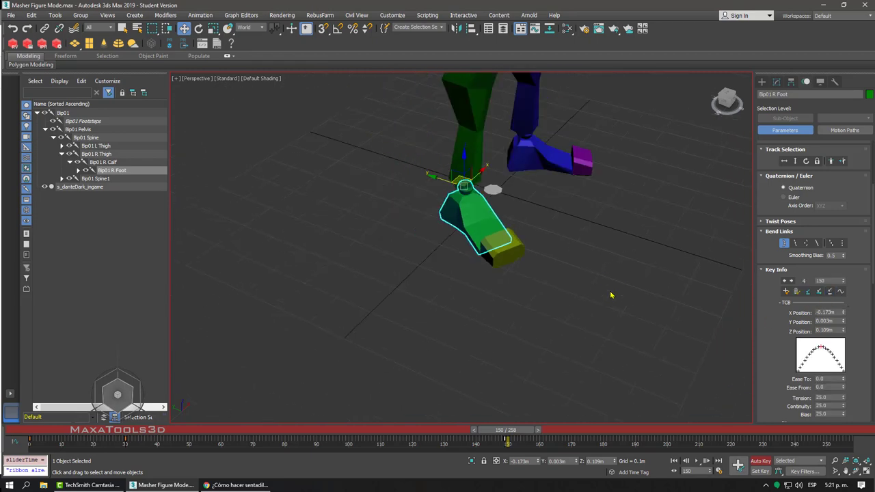
middle_click_drag(611, 296, 535, 337, "alt")
Step: At frame 180, move the right foot up and forward, then rotate it upward about 42°
scroll(526, 349, "down", 2)
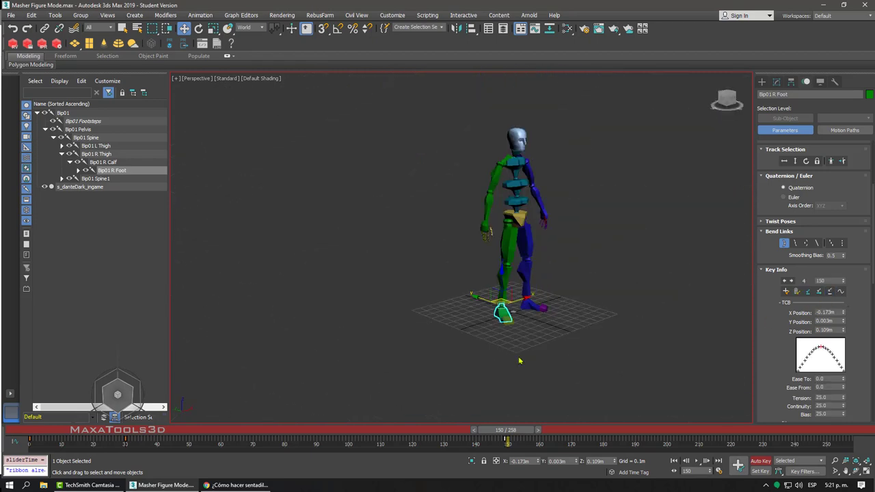
mouse_move(497, 430)
left_mouse_down()
mouse_move(549, 430)
mouse_move(454, 437)
mouse_move(607, 436)
left_mouse_up()
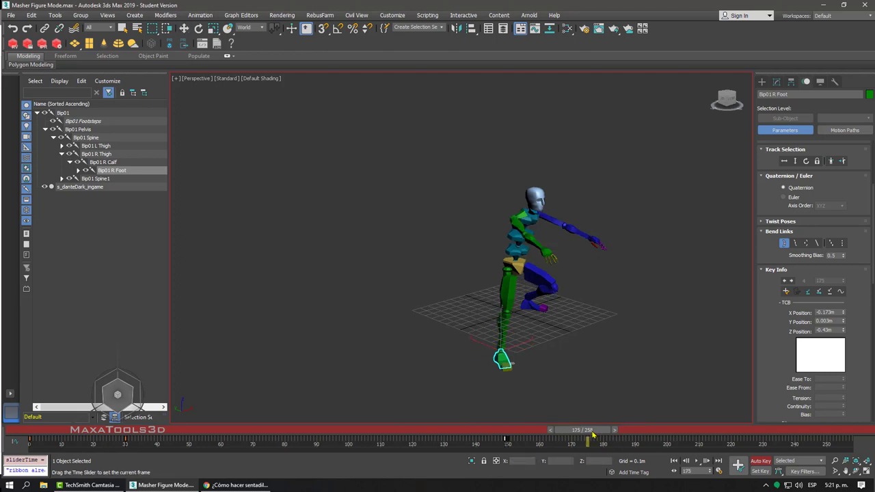
key("w")
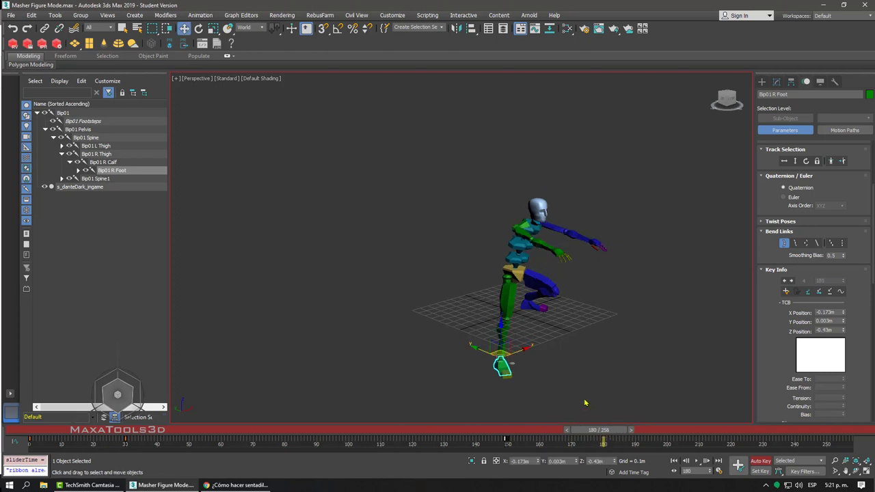
mouse_move(588, 407)
middle_mouse_down("alt")
mouse_move(596, 366)
mouse_move(639, 340)
middle_mouse_up("alt")
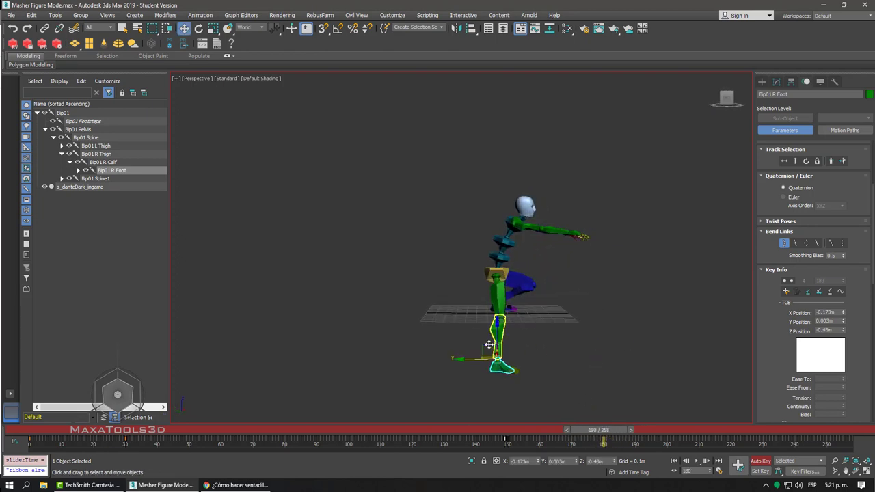
mouse_move(487, 345)
left_mouse_down()
mouse_move(538, 261)
mouse_move(562, 275)
mouse_move(573, 299)
left_mouse_up()
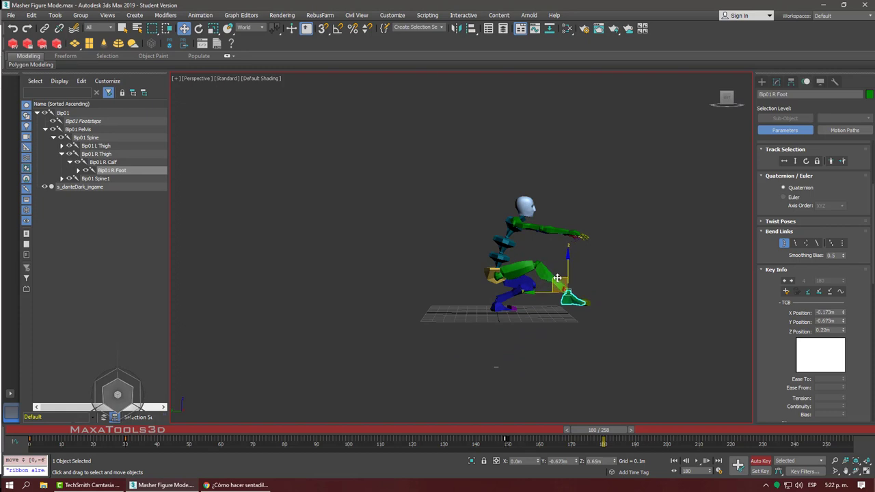
right_click(573, 298)
left_click(589, 315)
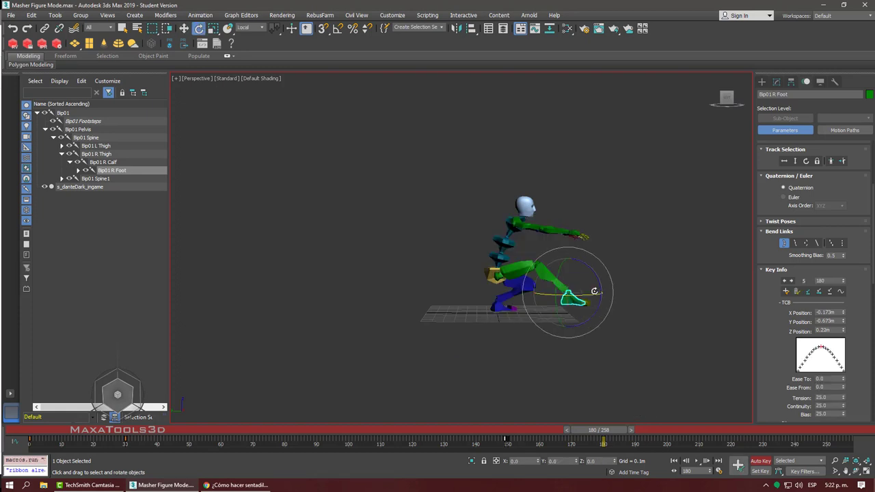
left_click_drag(592, 272, 578, 243)
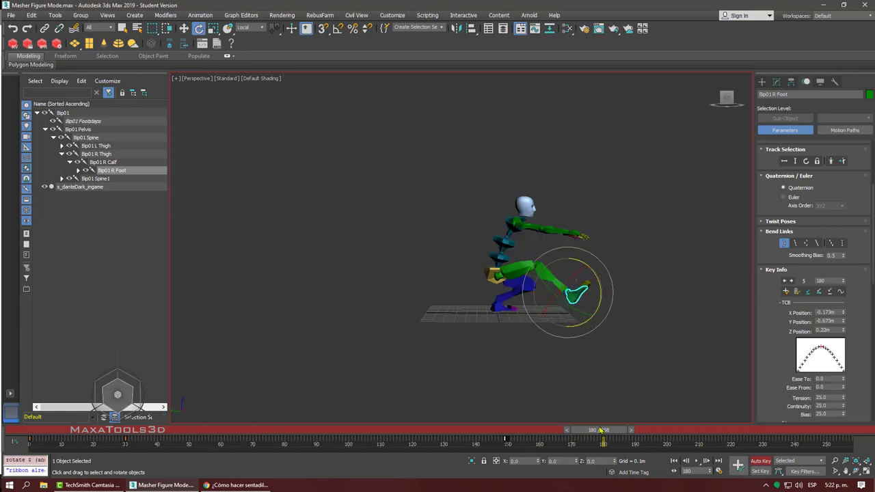
left_click_drag(602, 431, 551, 439)
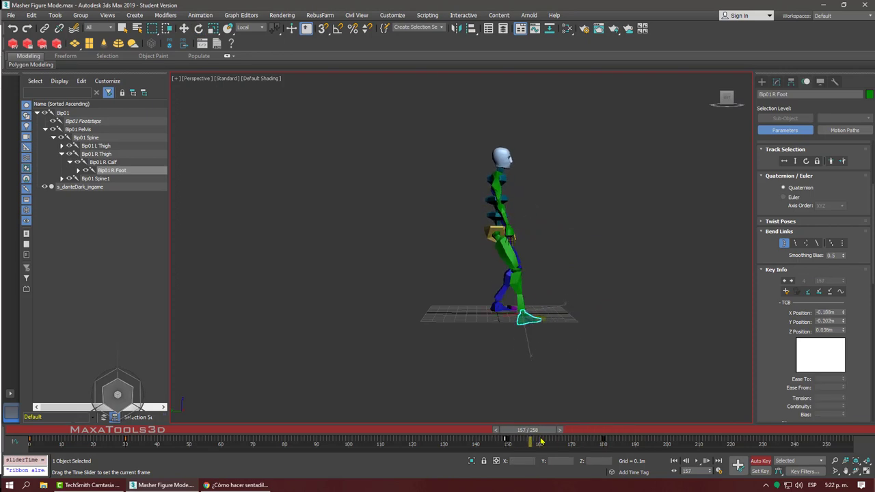
Step: Raise the right foot off the ground at frame 163
key("e")
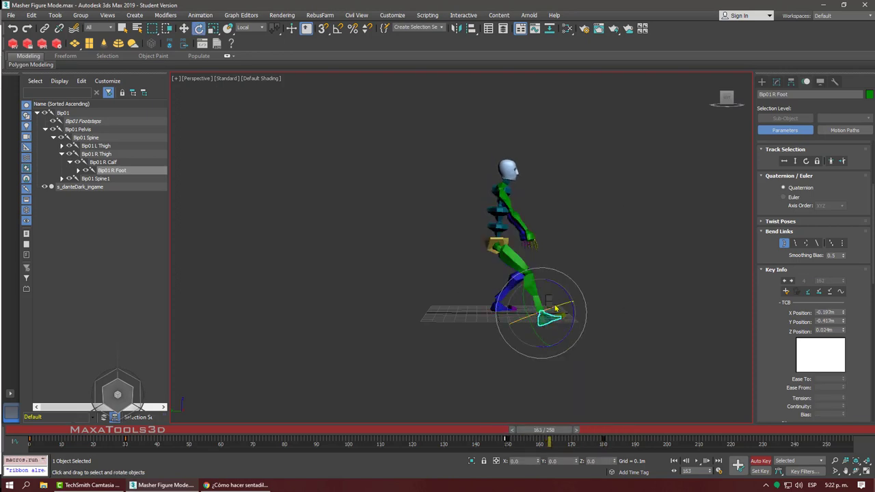
right_click(552, 302)
left_click(561, 311)
left_click_drag(530, 289, 540, 262)
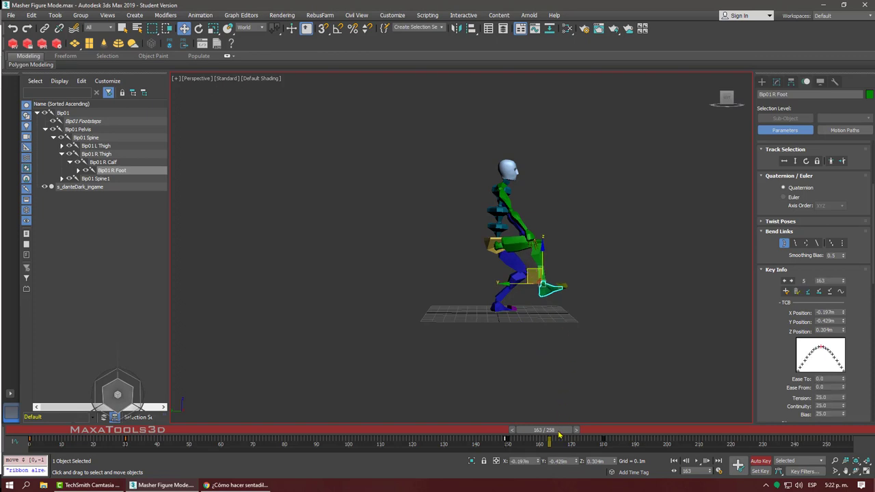
left_click_drag(559, 434, 520, 440)
Step: Raise the right foot with a bent leg at frame 158, then play it back from the front
key("w")
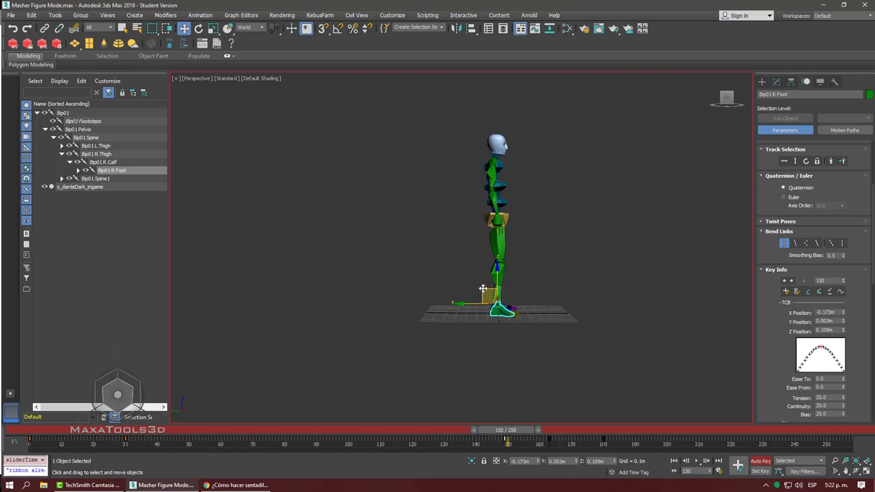
left_click_drag(483, 288, 503, 338)
mouse_move(508, 438)
left_mouse_down()
mouse_move(498, 436)
mouse_move(554, 432)
left_mouse_up()
key("w")
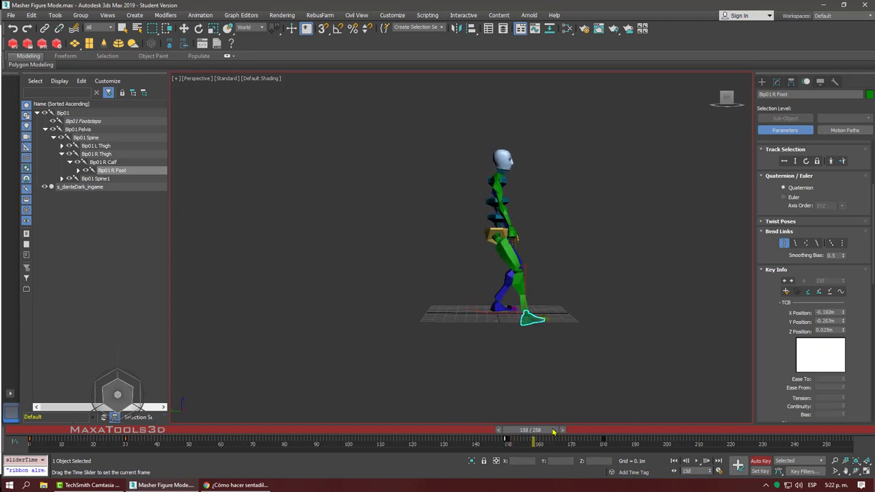
key("w")
left_click_drag(528, 315, 520, 319)
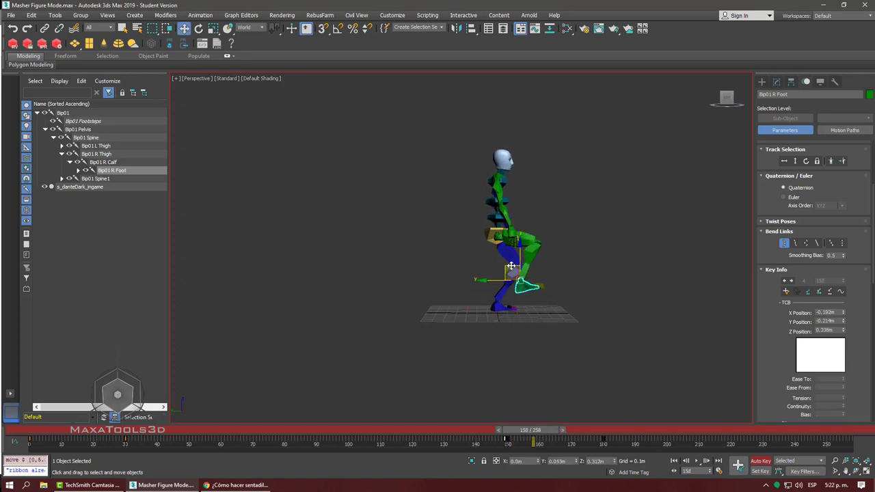
mouse_move(534, 437)
left_mouse_down()
mouse_move(511, 438)
mouse_move(594, 438)
mouse_move(228, 438)
left_mouse_up()
key("w")
mouse_move(456, 260)
middle_mouse_down("alt")
mouse_move(483, 326)
mouse_move(511, 317)
mouse_move(519, 395)
middle_mouse_up("alt")
mouse_move(501, 434)
left_mouse_down()
mouse_move(656, 431)
mouse_move(499, 430)
mouse_move(626, 430)
mouse_move(504, 435)
mouse_move(592, 439)
mouse_move(606, 450)
left_mouse_up()
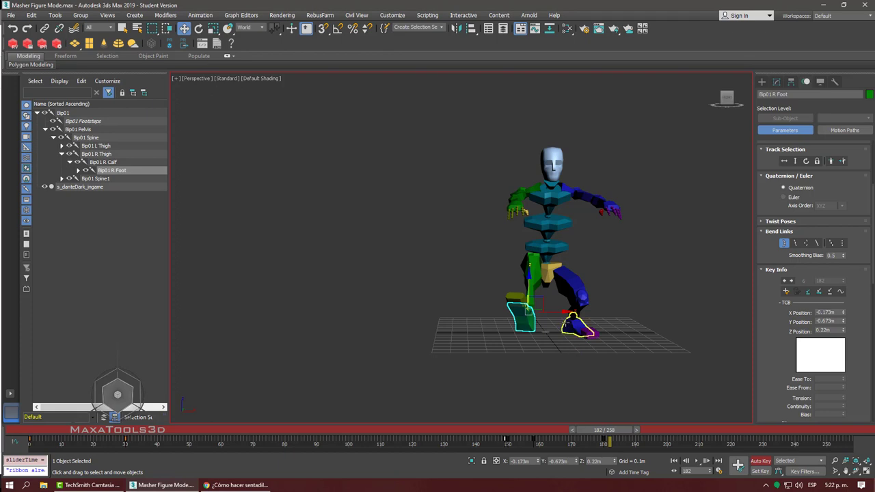
Step: Slide the left foot outward along X at frame 182
left_click(576, 324)
key("w")
left_click_drag(618, 324, 653, 324)
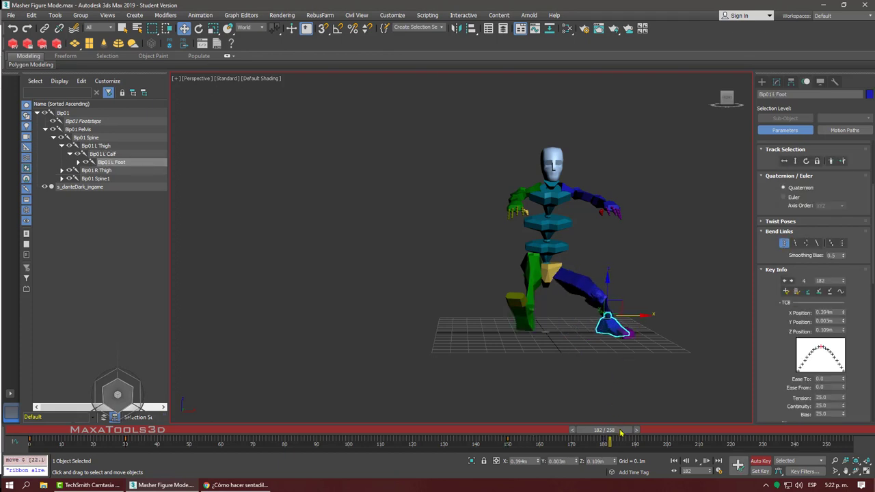
mouse_move(620, 433)
left_mouse_down()
mouse_move(535, 433)
mouse_move(604, 442)
mouse_move(536, 437)
mouse_move(643, 435)
mouse_move(606, 440)
left_mouse_up()
key("w")
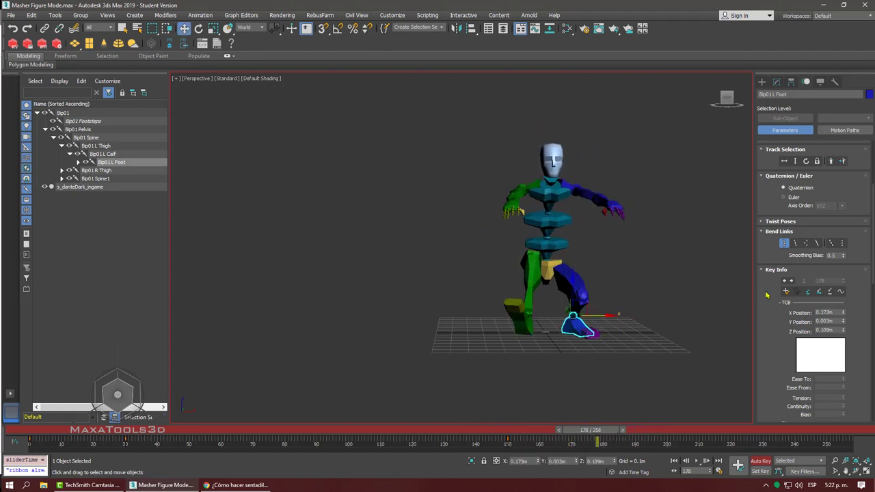
Step: Slide the left foot outward again at frame 178 and play back to check
left_click(816, 292)
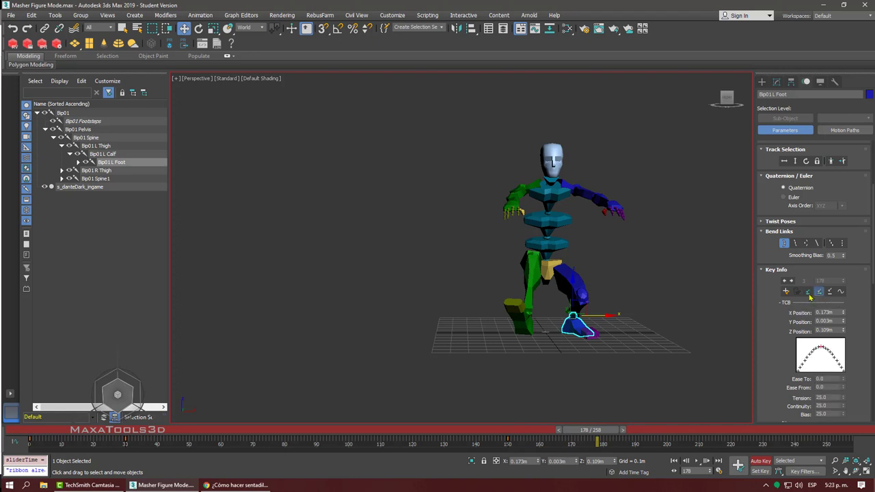
mouse_move(605, 435)
left_mouse_down()
mouse_move(591, 436)
mouse_move(608, 429)
left_mouse_up()
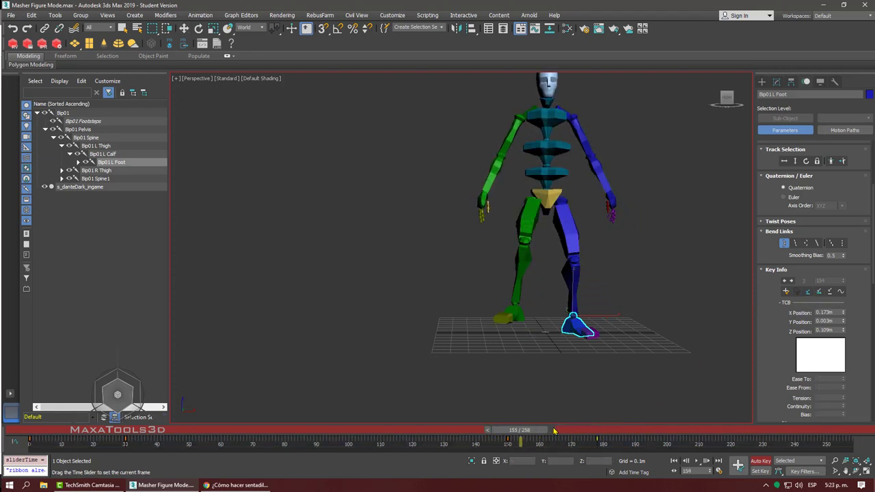
left_click(613, 429)
key("w")
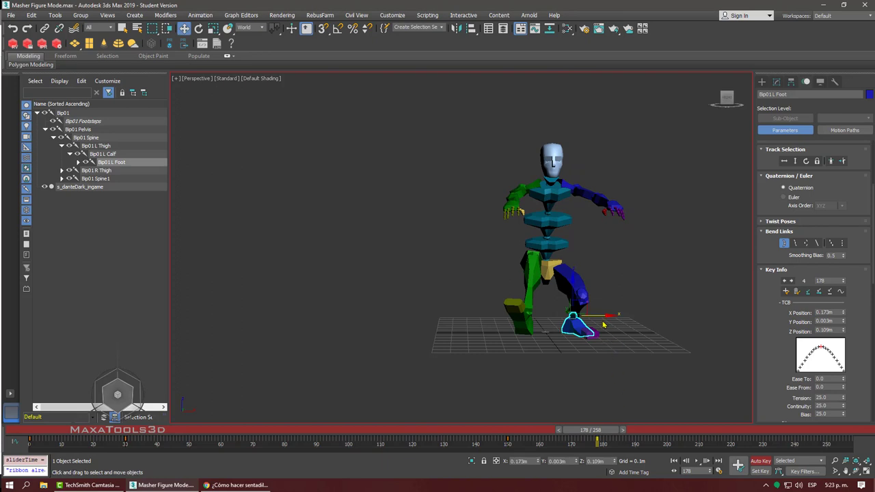
left_click_drag(606, 319, 618, 320)
mouse_move(592, 430)
left_mouse_down()
mouse_move(502, 429)
mouse_move(581, 430)
left_mouse_up()
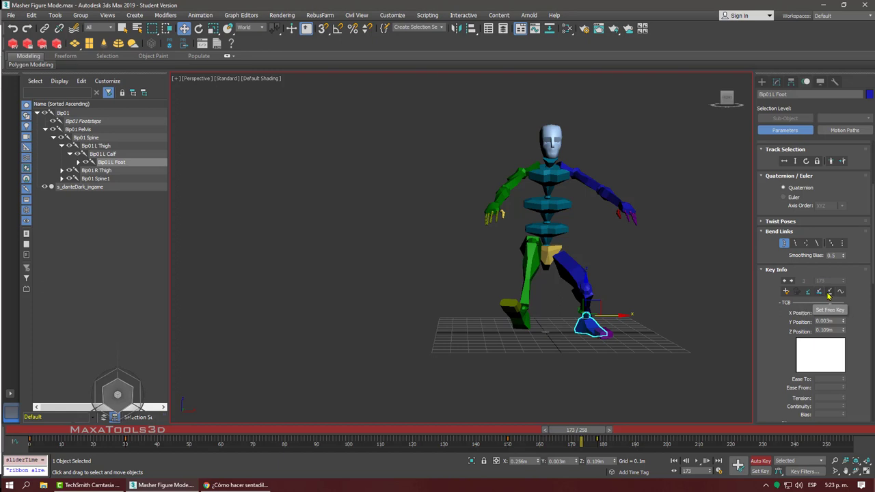
Step: Collapse the Key Info rollout and scroll the Motion panel to Copy/Paste
scroll(800, 301, "down", 2)
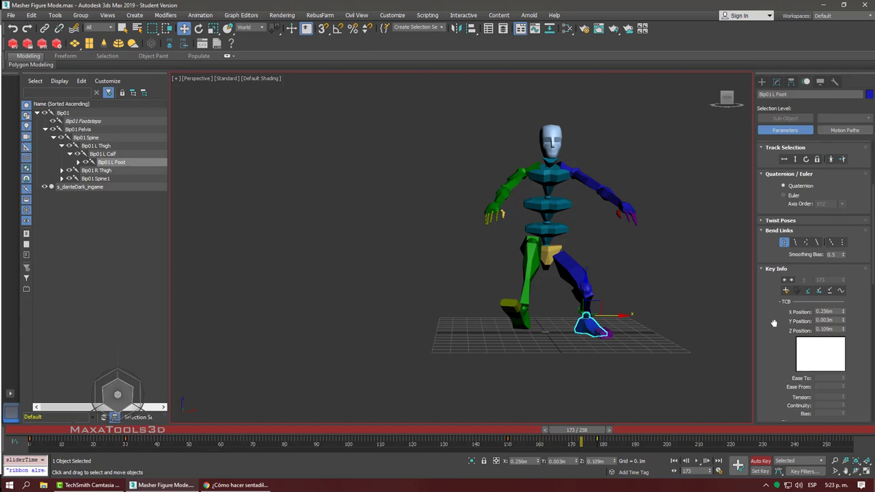
left_click(771, 226)
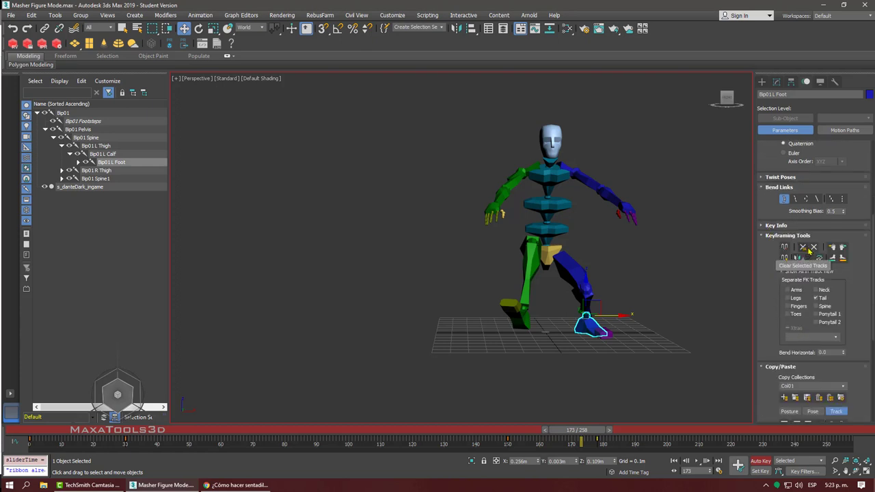
scroll(786, 287, "up", 2)
scroll(771, 298, "up", 1)
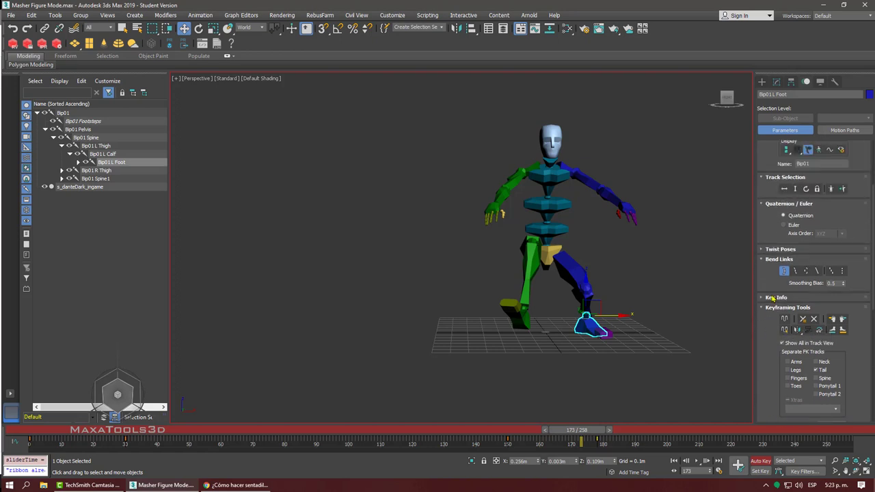
left_click_drag(763, 284, 749, 147)
scroll(767, 245, "down", 3)
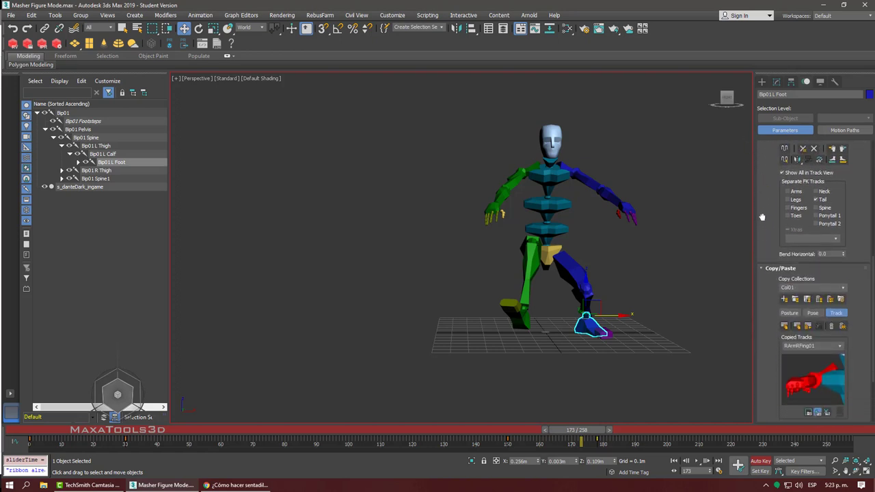
scroll(814, 236, "up", 1)
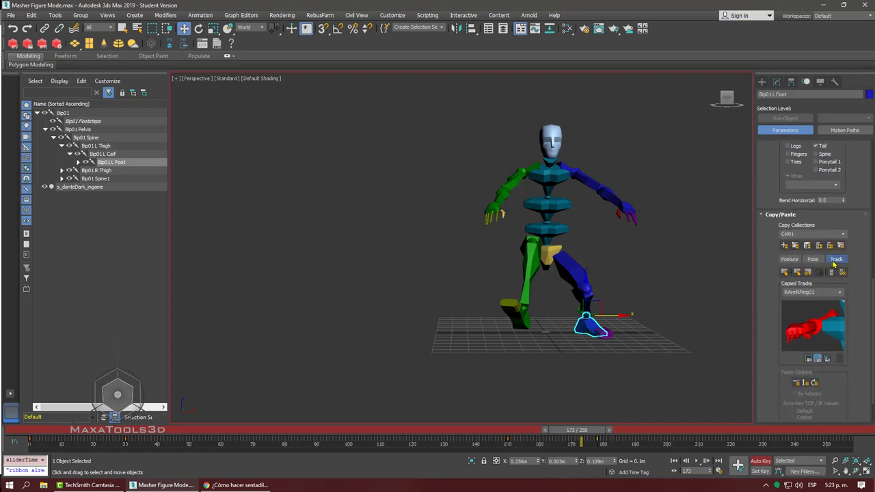
mouse_move(538, 255)
middle_mouse_down("alt")
mouse_move(557, 277)
mouse_move(593, 426)
middle_mouse_up("alt")
Step: Double-click Bip01 R Thigh to select the leg chain and copy its track as RLegRToe01
double_click(557, 276)
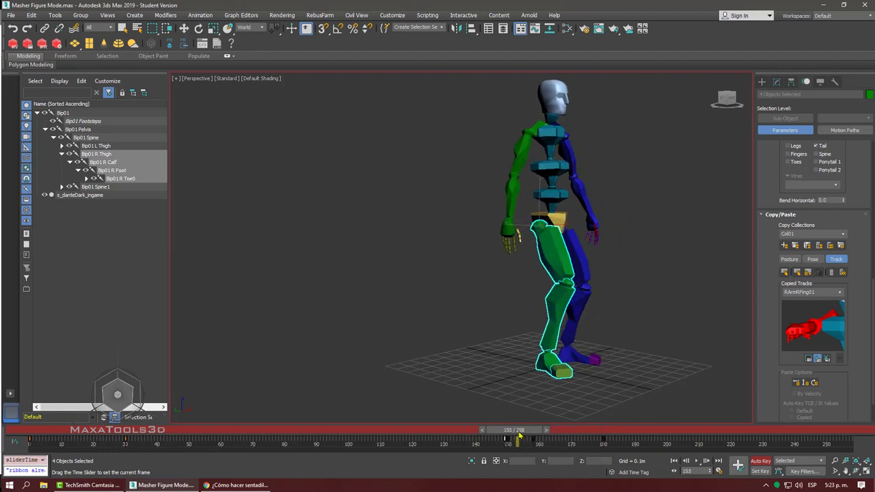
left_click_drag(559, 434, 508, 434)
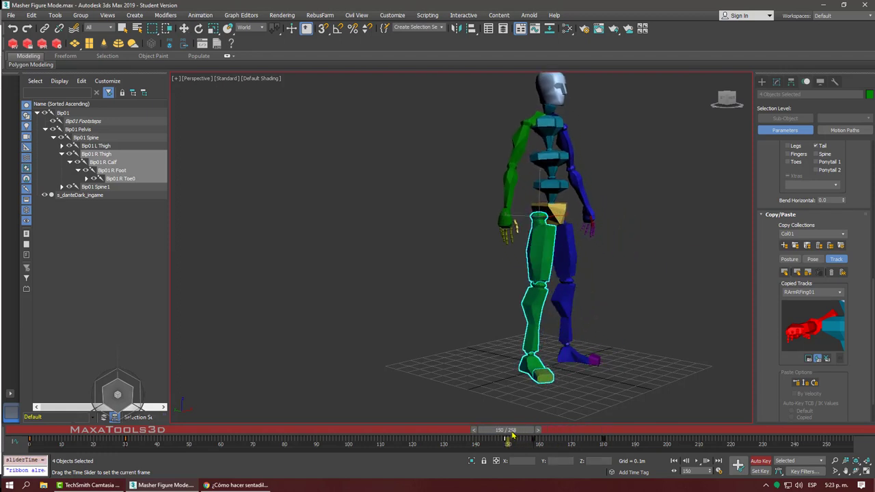
left_click(784, 272)
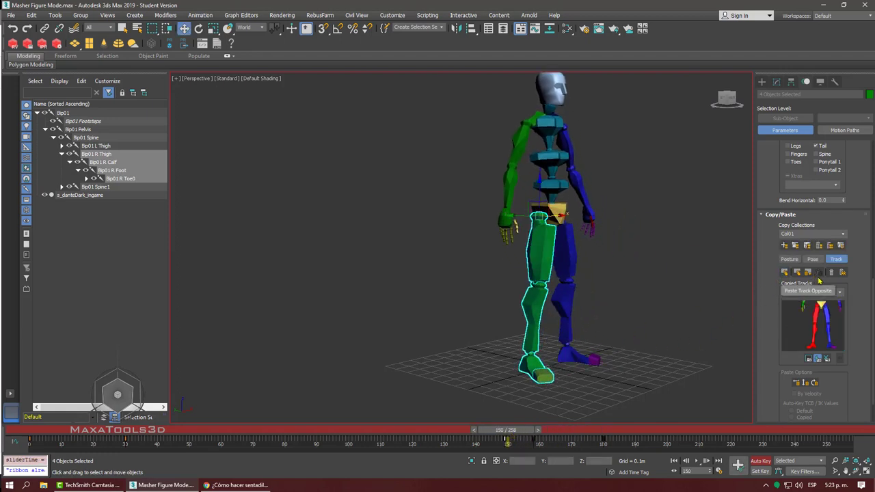
mouse_move(508, 435)
left_mouse_down()
mouse_move(342, 432)
mouse_move(630, 433)
left_mouse_up()
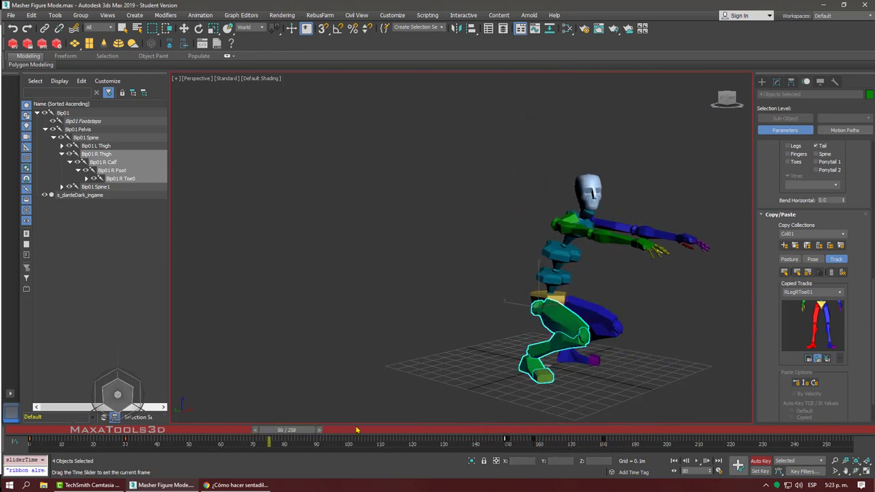
mouse_move(613, 474)
left_mouse_down()
mouse_move(482, 453)
mouse_move(510, 441)
mouse_move(618, 443)
mouse_move(478, 441)
mouse_move(615, 441)
mouse_move(190, 441)
mouse_move(18, 406)
left_mouse_up()
key("w")
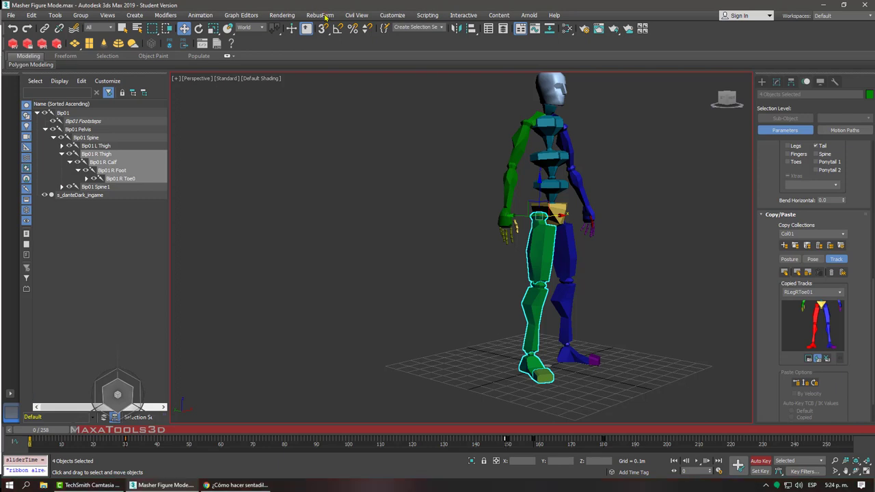
Step: Collapse Copy/Paste and Keyframing Tools, expand Layers, and select Bip01 Head at the squat
left_click(782, 216)
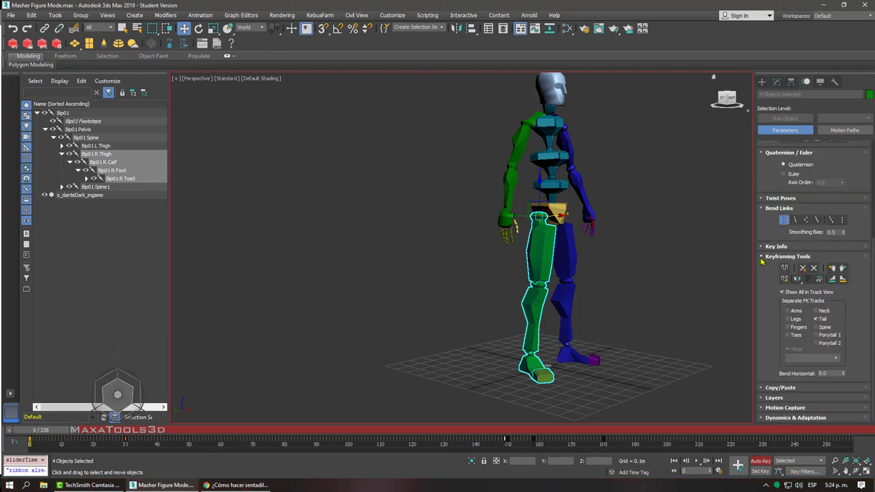
left_click(769, 256)
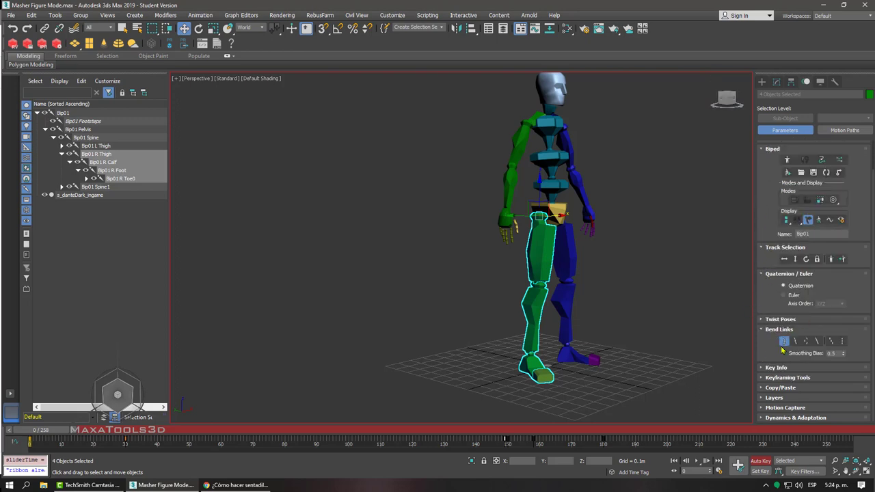
left_click(769, 398)
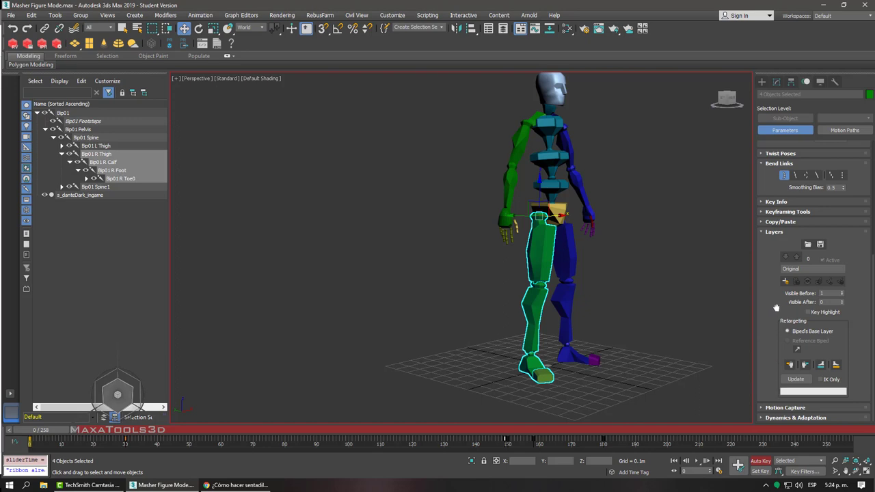
left_click_drag(119, 432, 521, 439)
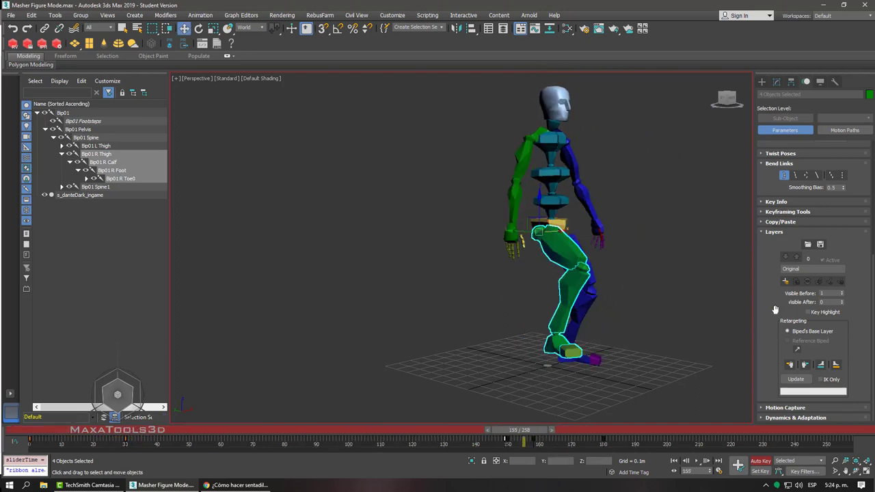
left_click(553, 109)
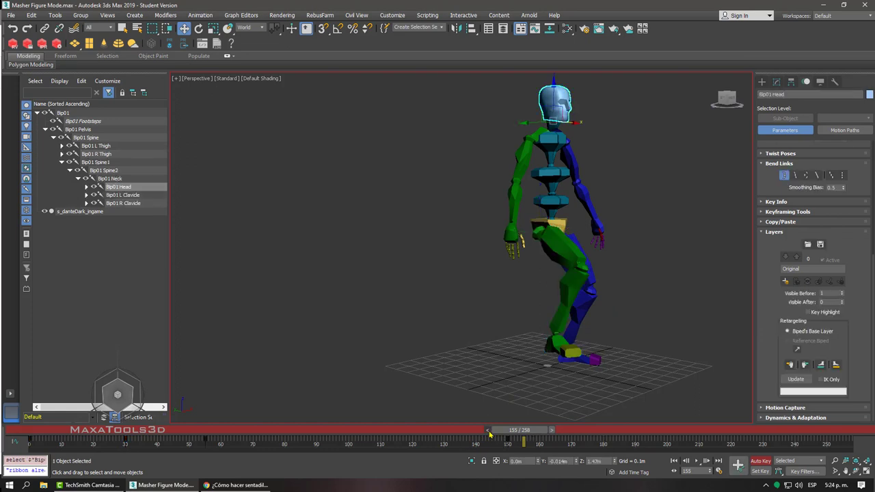
left_click_drag(490, 433, 203, 425)
Step: Create Layer 1 at frame 61 and tilt the head back in Local space
key("w")
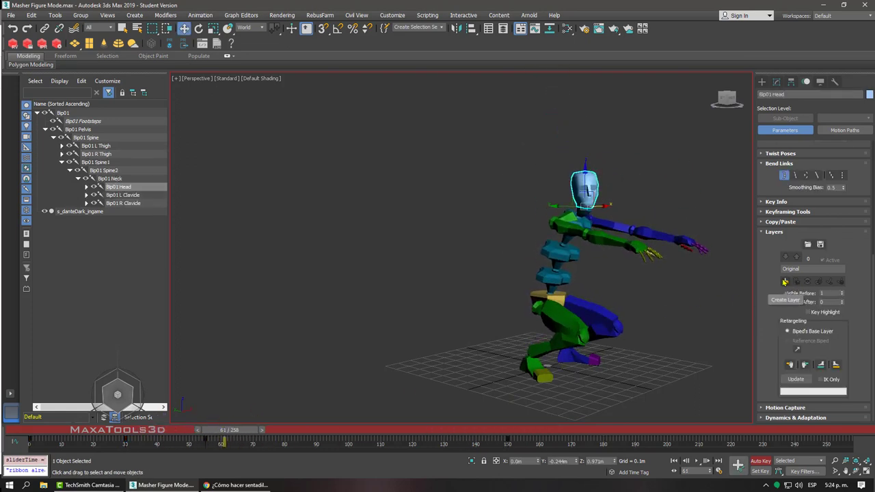
left_click(784, 281)
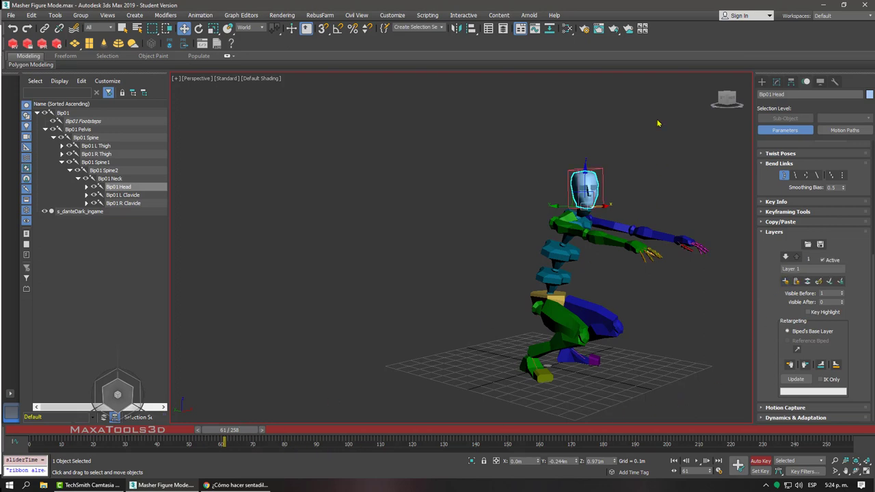
right_click(601, 180)
left_click(629, 208)
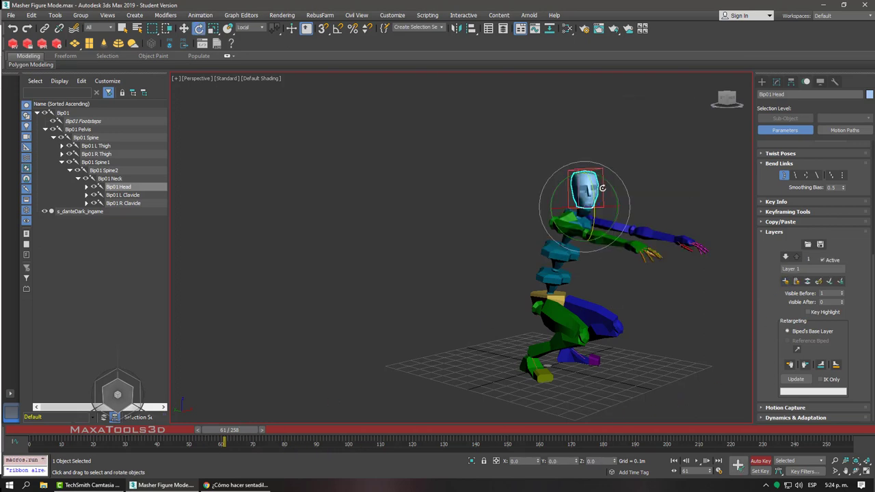
left_click_drag(601, 187, 600, 171)
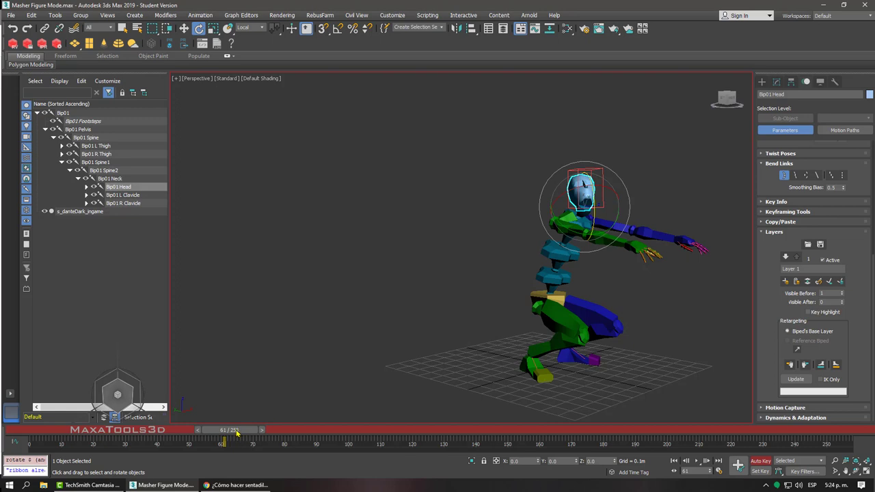
Step: Scrub through the stand-up to review the head tilt, then return to the Original layer
left_click_drag(236, 432, 78, 432)
left_click_drag(559, 106, 518, 125)
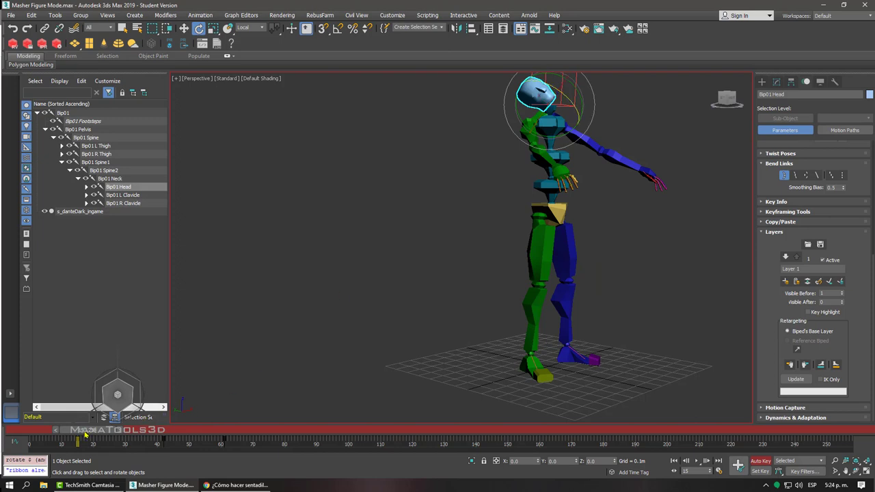
mouse_move(80, 432)
left_mouse_down()
mouse_move(270, 432)
mouse_move(77, 432)
mouse_move(267, 432)
mouse_move(159, 441)
mouse_move(226, 442)
mouse_move(213, 443)
left_mouse_up()
key("e")
key("e")
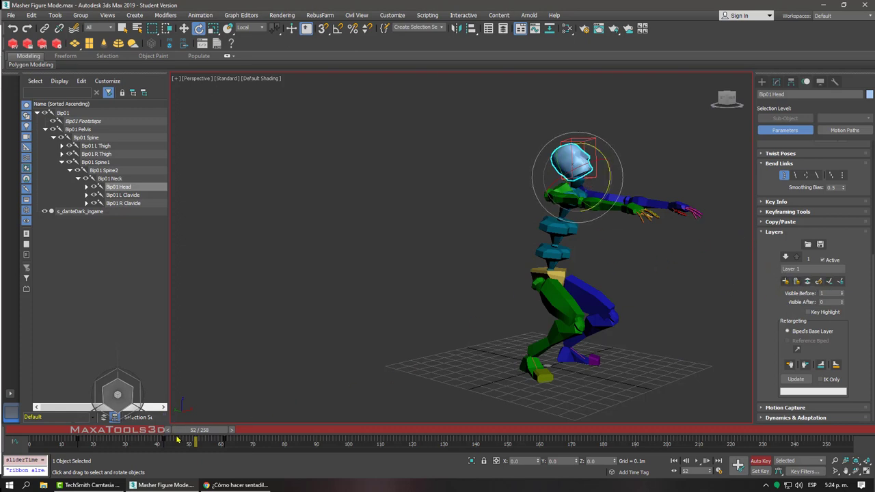
left_click_drag(193, 431, 65, 431)
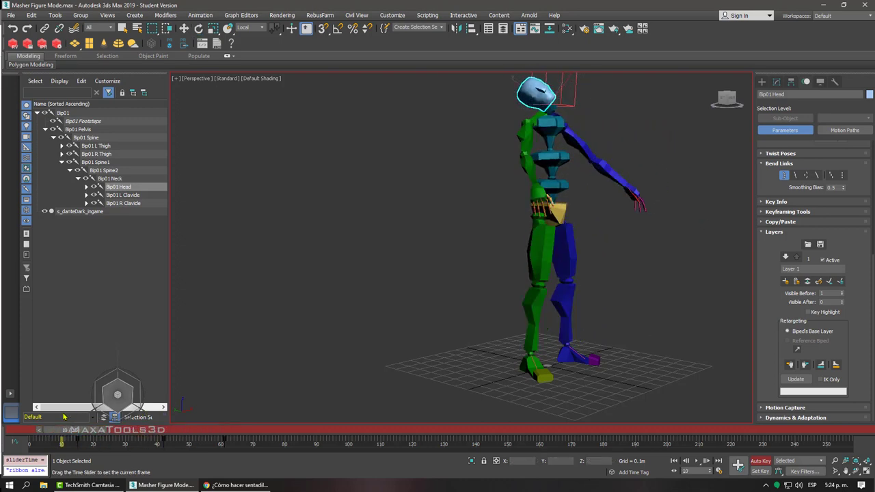
left_click(786, 258)
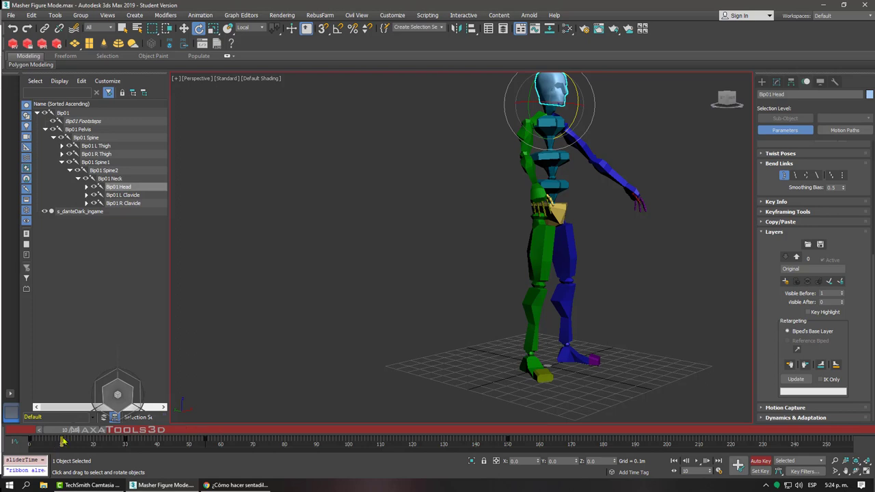
Step: Compare the head tilt on Layer 1 with the Original layer around frames 63–70
left_click_drag(64, 431, 234, 431)
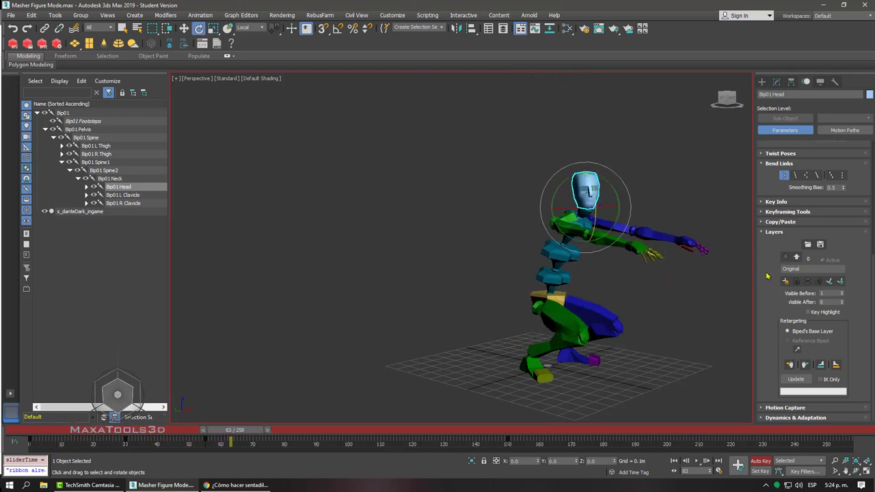
left_click(796, 258)
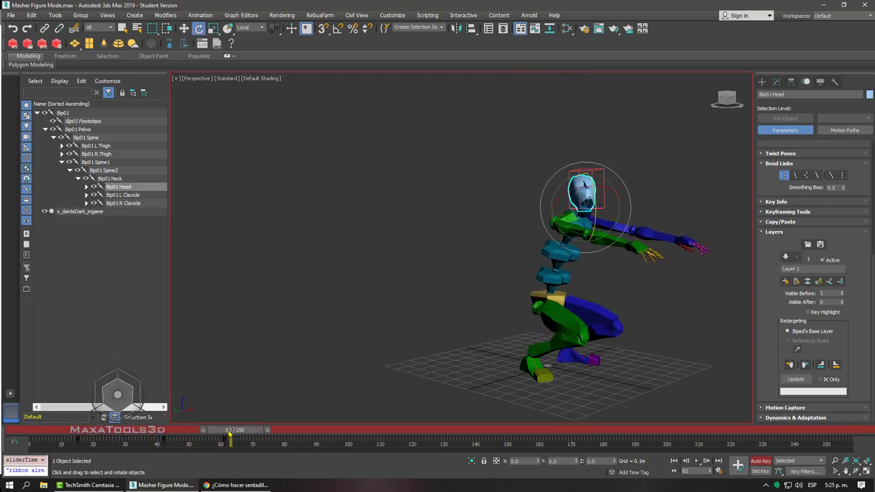
mouse_move(229, 430)
left_mouse_down()
mouse_move(61, 430)
mouse_move(253, 431)
left_mouse_up()
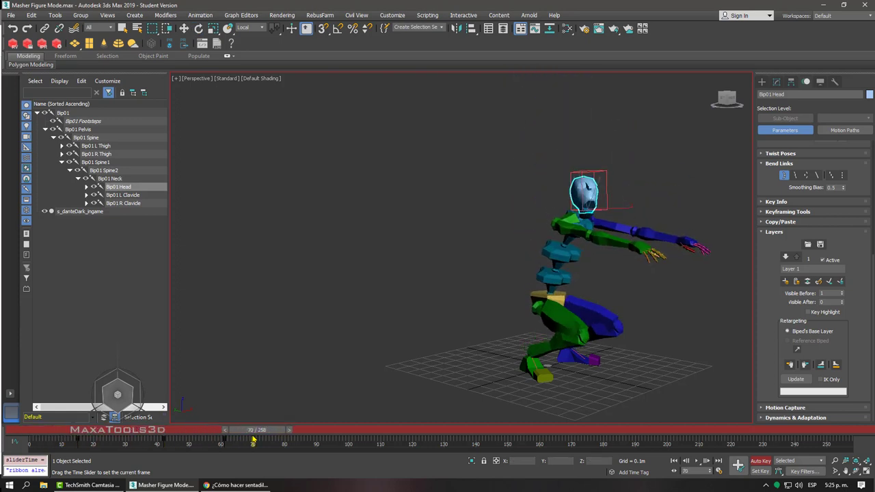
key("e")
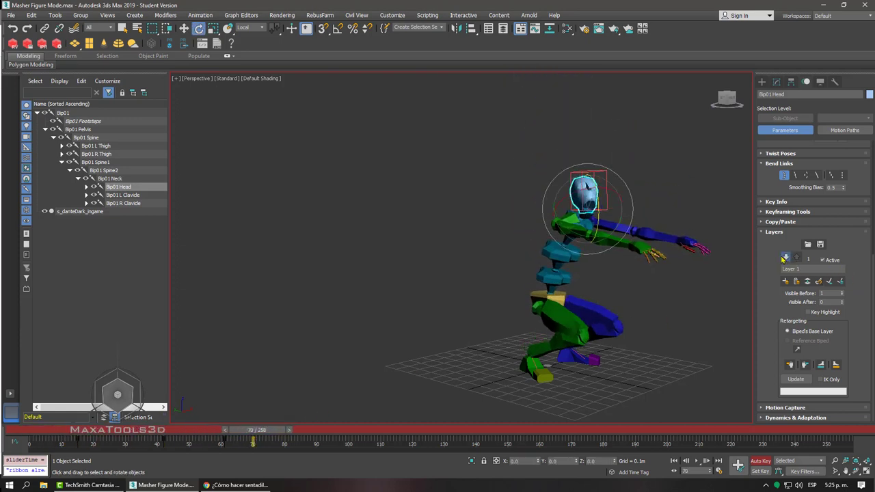
left_click(785, 257)
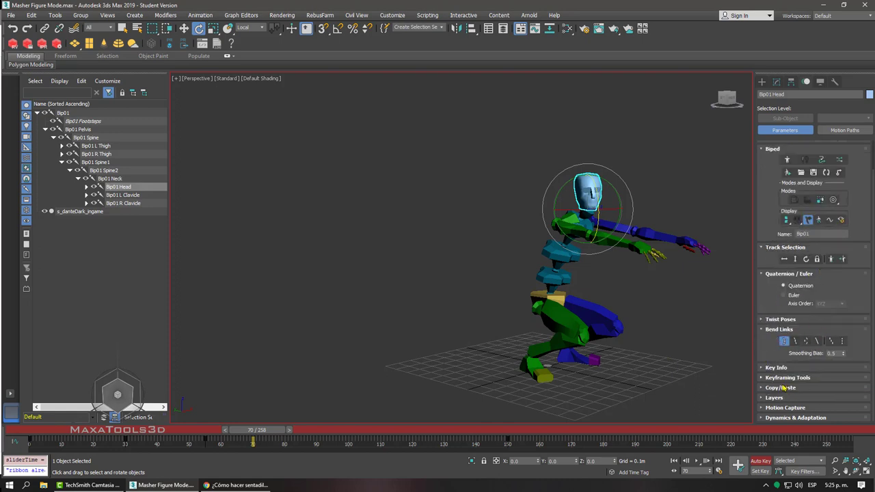
Step: Expand the Key Info, Keyframing Tools, Copy/Paste, Layers and Twist Poses rollouts
left_click(777, 368)
scroll(778, 273, "down", 1)
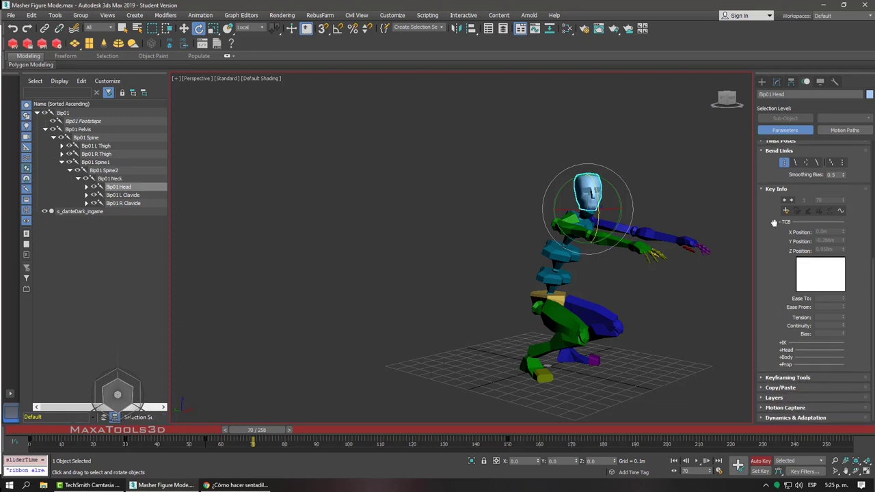
left_click(777, 378)
scroll(776, 322, "down", 1)
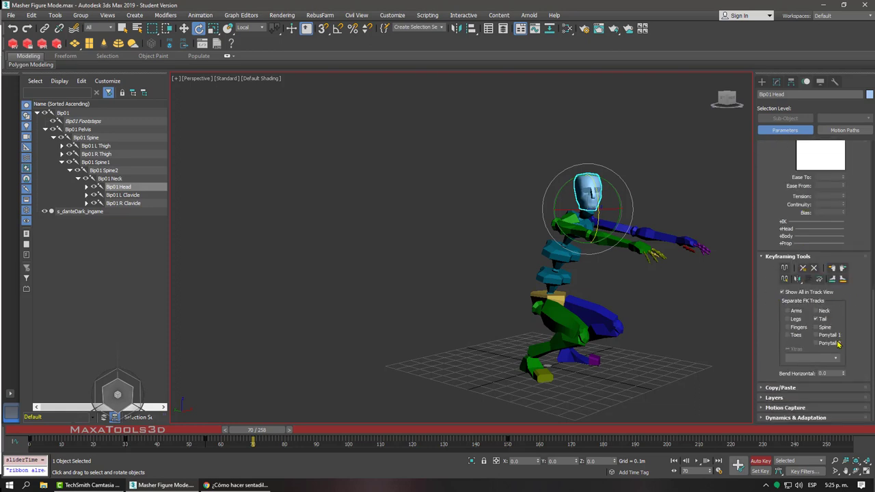
left_click(779, 388)
left_click(762, 396)
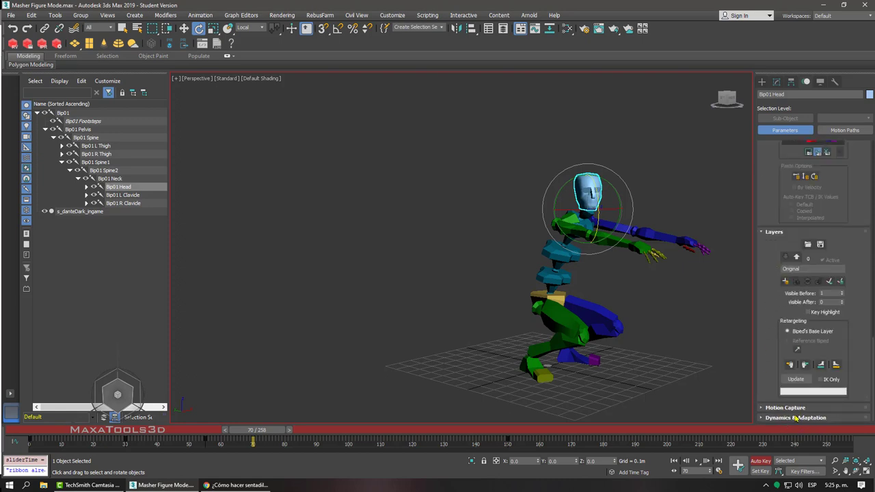
scroll(795, 412, "down", 1)
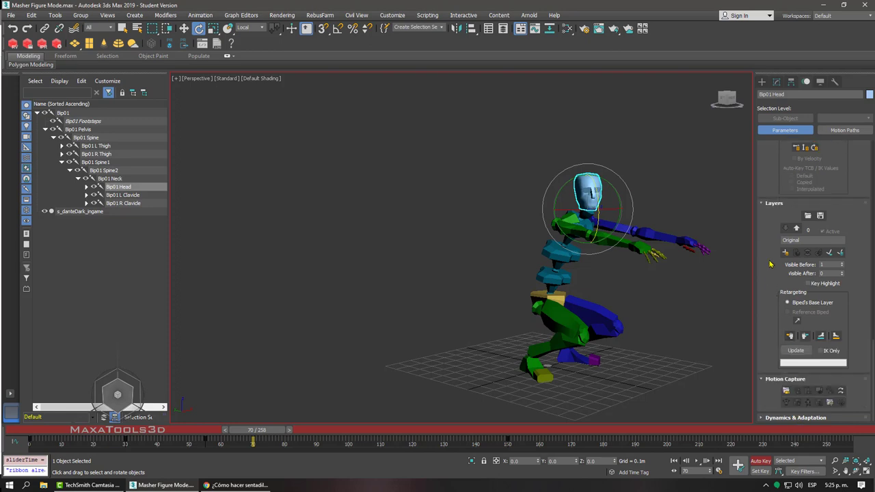
scroll(764, 249, "up", 3)
scroll(768, 294, "up", 2)
scroll(769, 300, "up", 3)
scroll(772, 276, "up", 2)
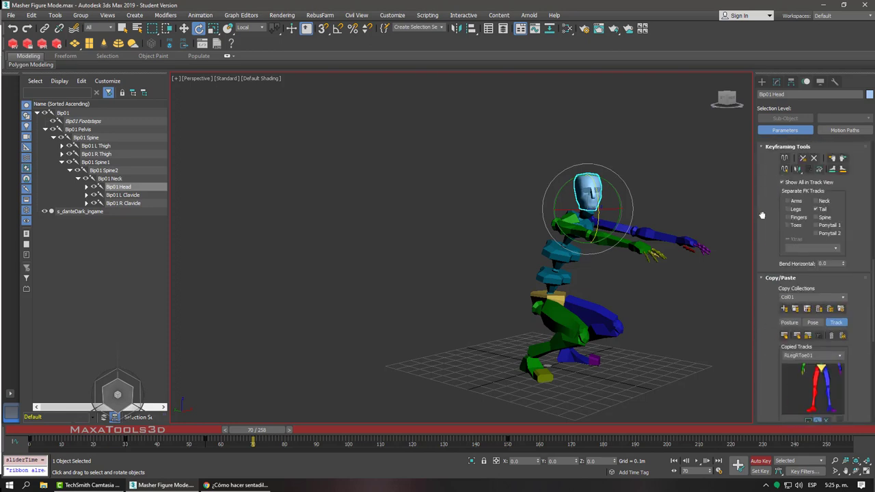
scroll(766, 260, "up", 3)
scroll(772, 324, "up", 3)
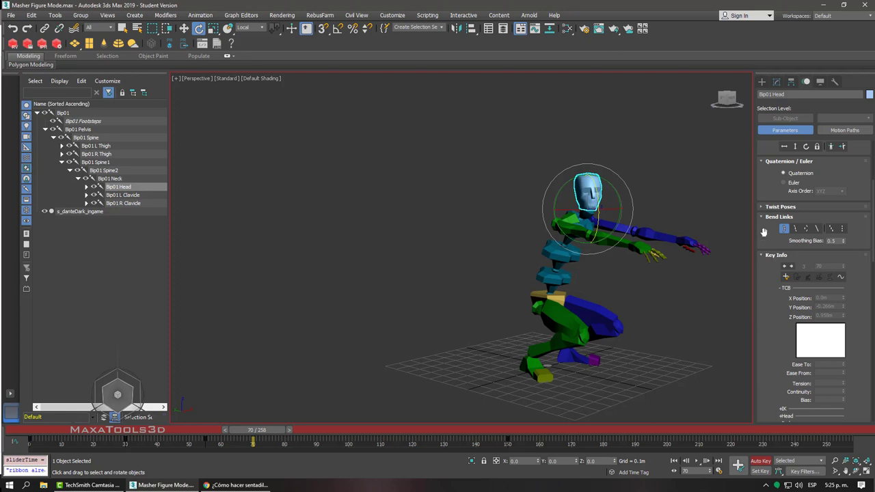
scroll(767, 245, "up", 3)
left_click(779, 285)
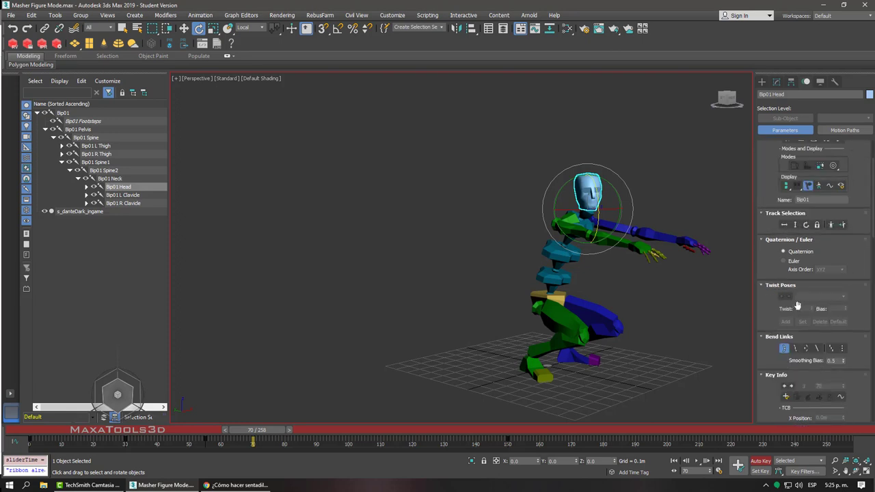
left_click(623, 245)
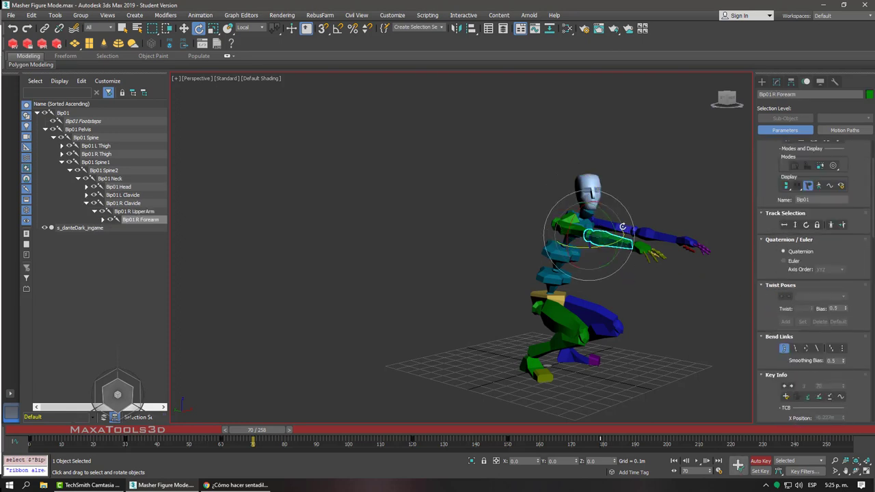
scroll(768, 255, "up", 2)
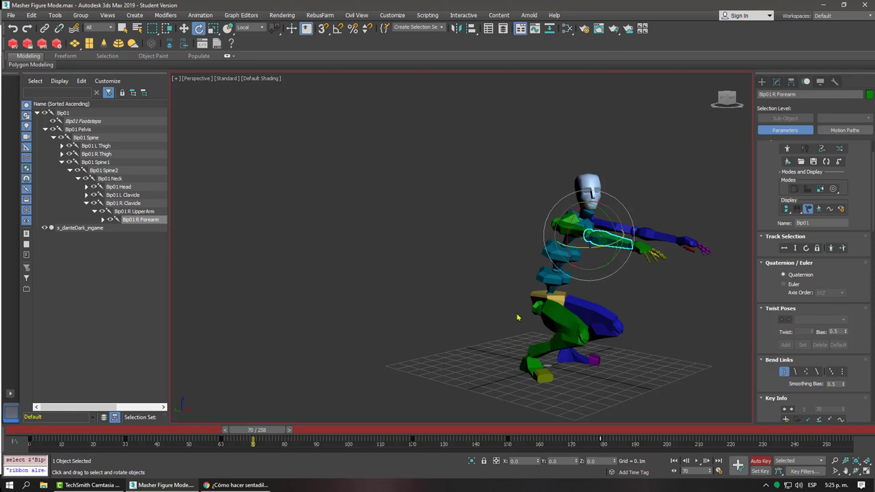
middle_click_drag(400, 327, 417, 282, "alt")
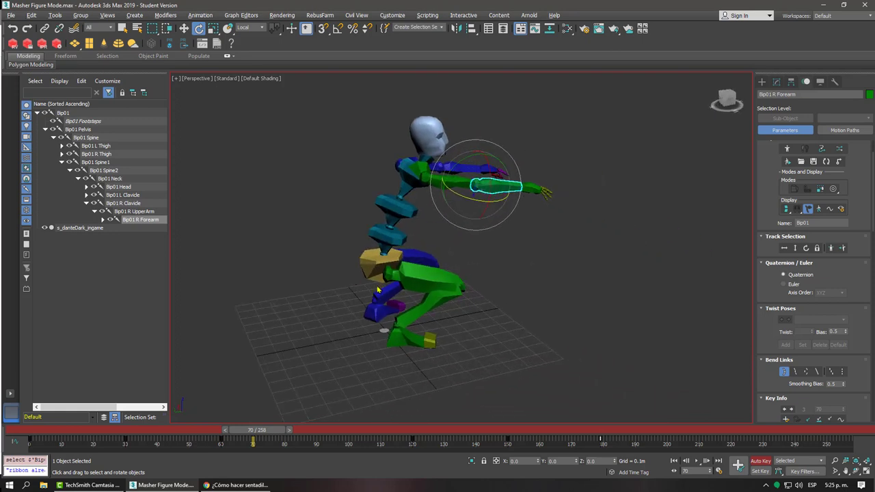